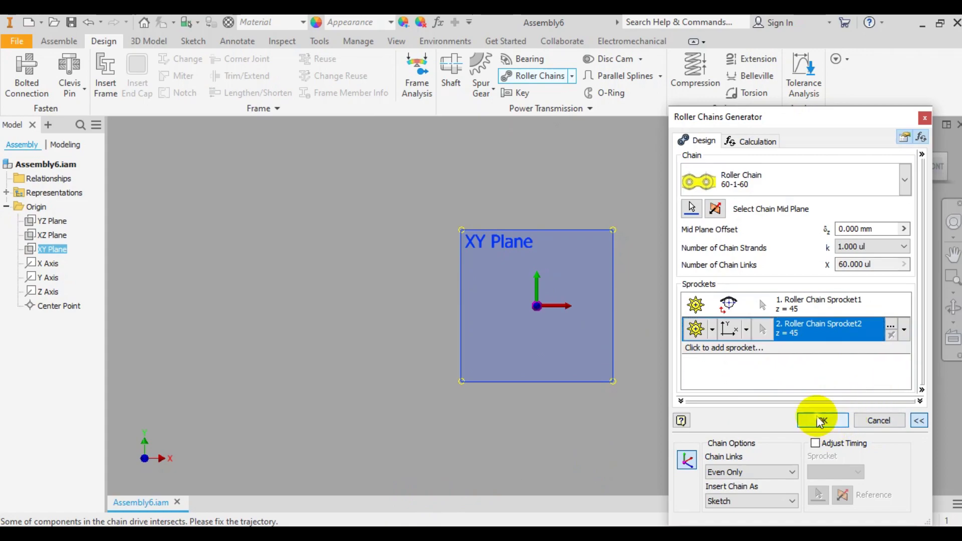
# Generate the 60-1-60 roller chain drive with two 45-tooth sprockets on the XY plane, accepting the prompts.
pyautogui.click(819, 421)
pyautogui.click(867, 406)
pyautogui.click(864, 386)
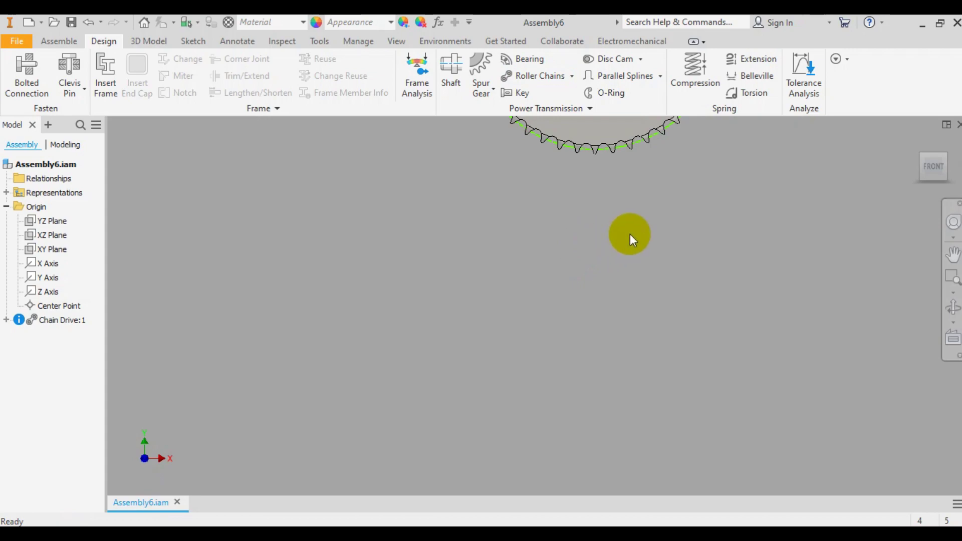
# Edit the chain drive, relocating sprocket 1 to about x -252.7 mm, y 417.3 mm, and save the assembly with its dependents.
pyautogui.rightClick(68, 320)
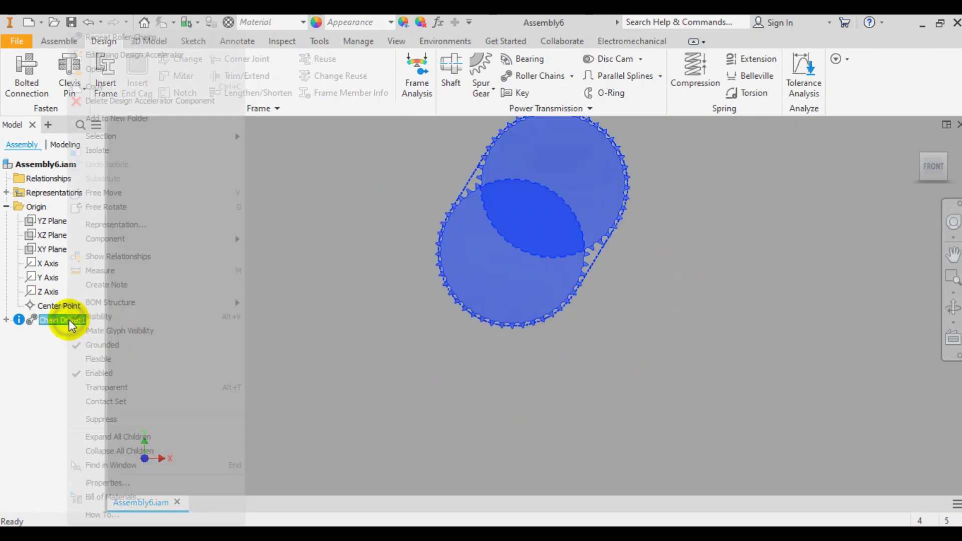
pyautogui.click(131, 51)
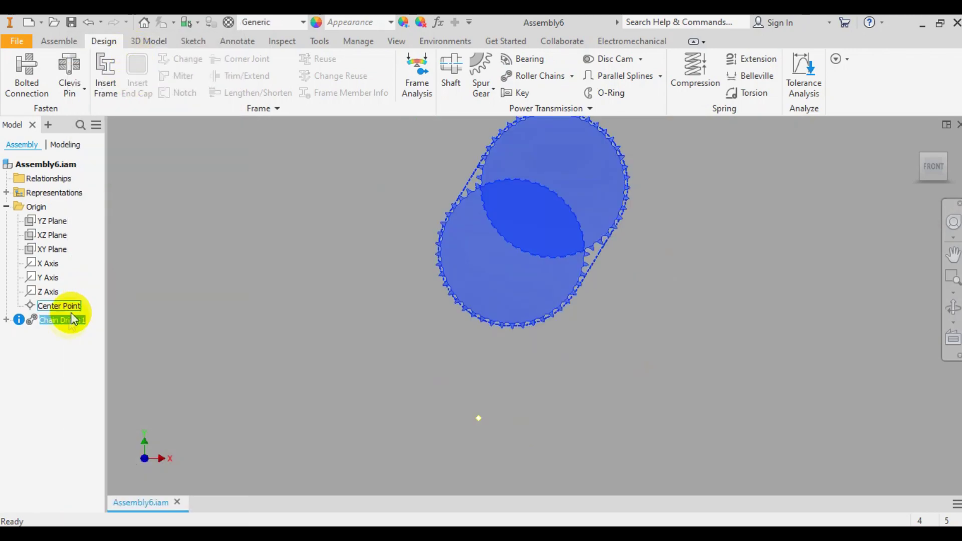
pyautogui.rightClick(71, 320)
pyautogui.click(129, 54)
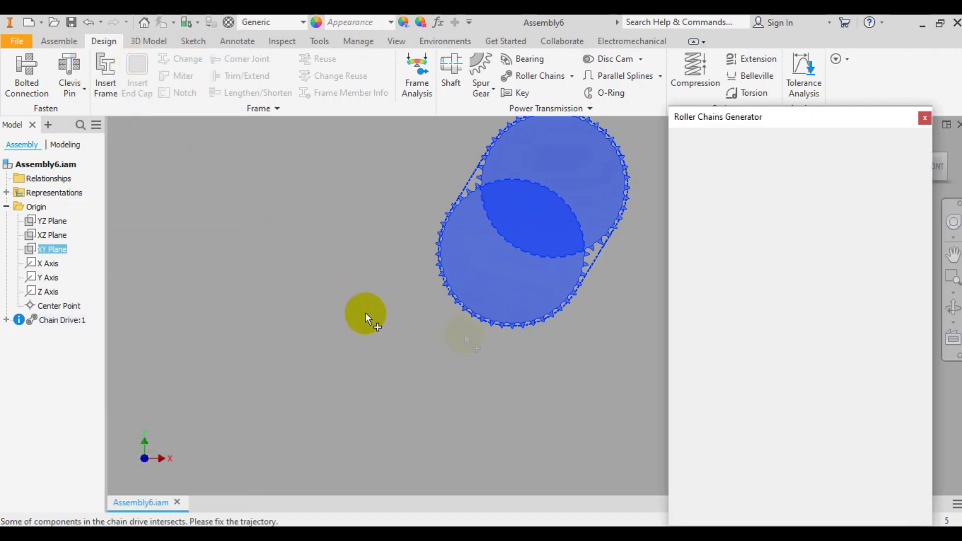
pyautogui.moveTo(511, 258); pyautogui.dragTo(335, 191)
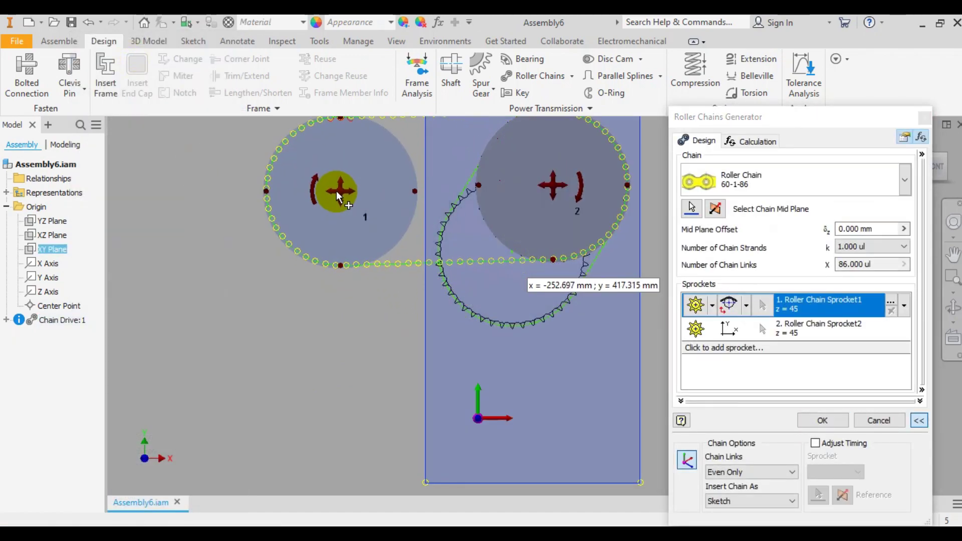
pyautogui.click(818, 422)
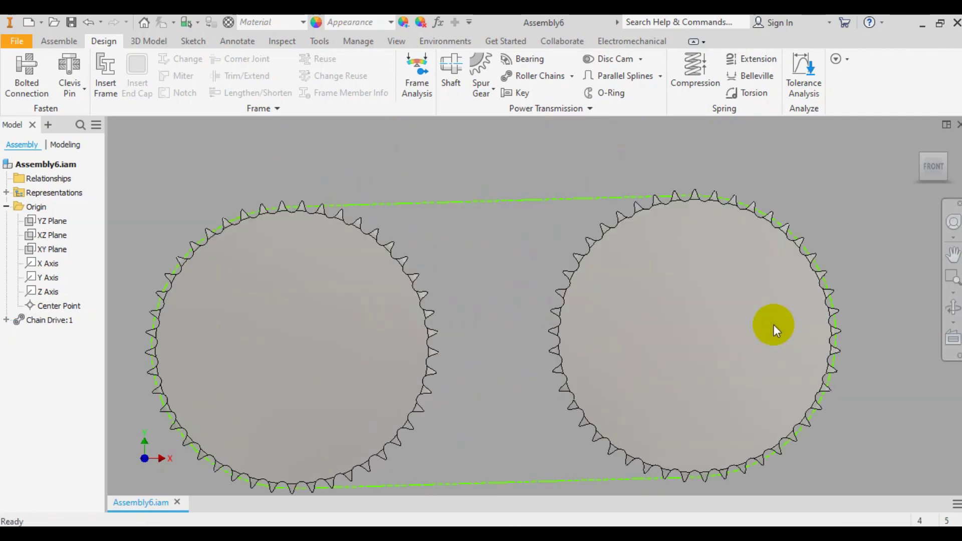
pyautogui.click(71, 22)
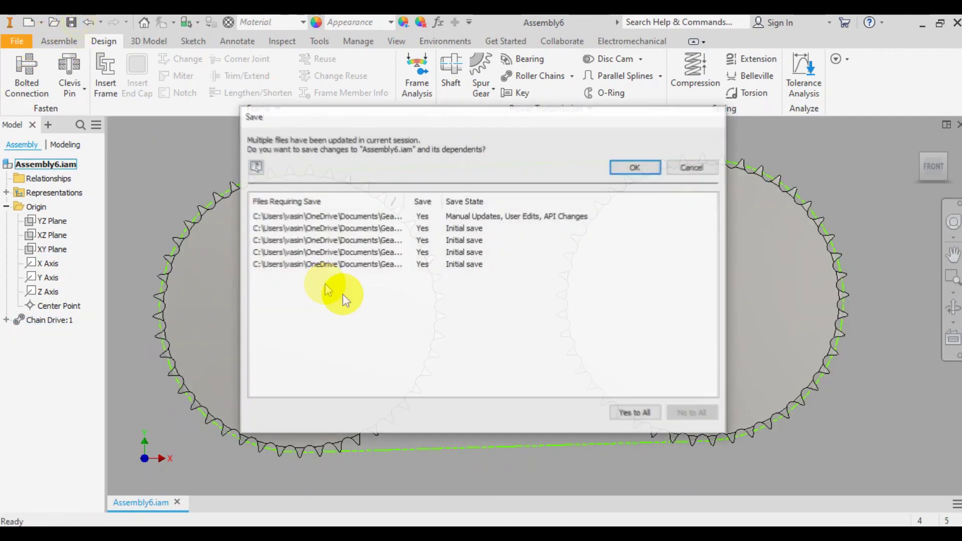
pyautogui.click(632, 168)
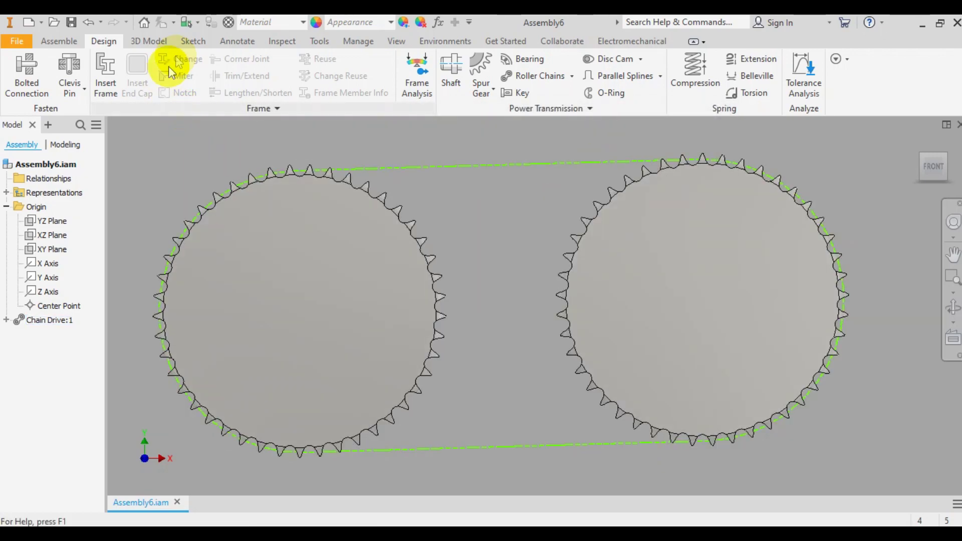
# Measure the chain path arc around the left sprocket and copy its radius value.
pyautogui.click(315, 41)
pyautogui.click(31, 79)
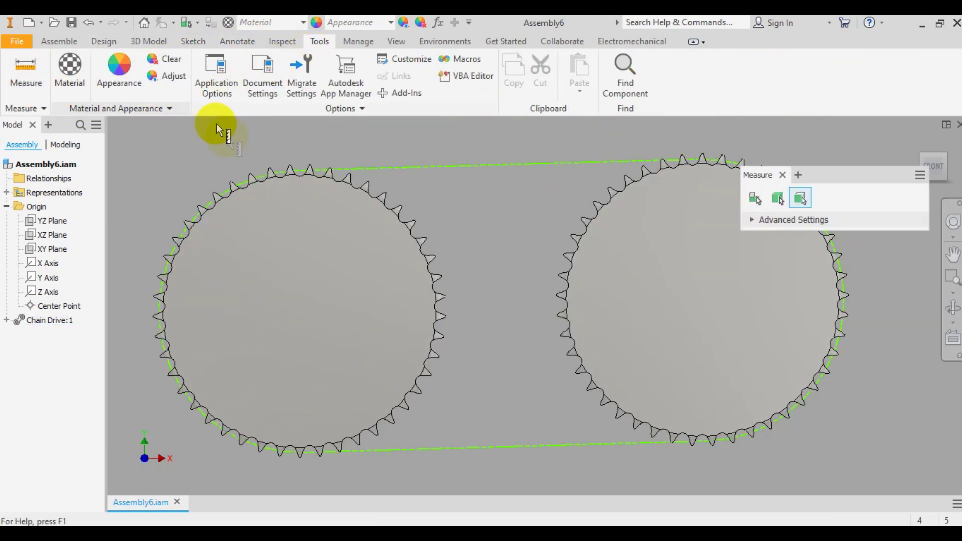
pyautogui.click(244, 181)
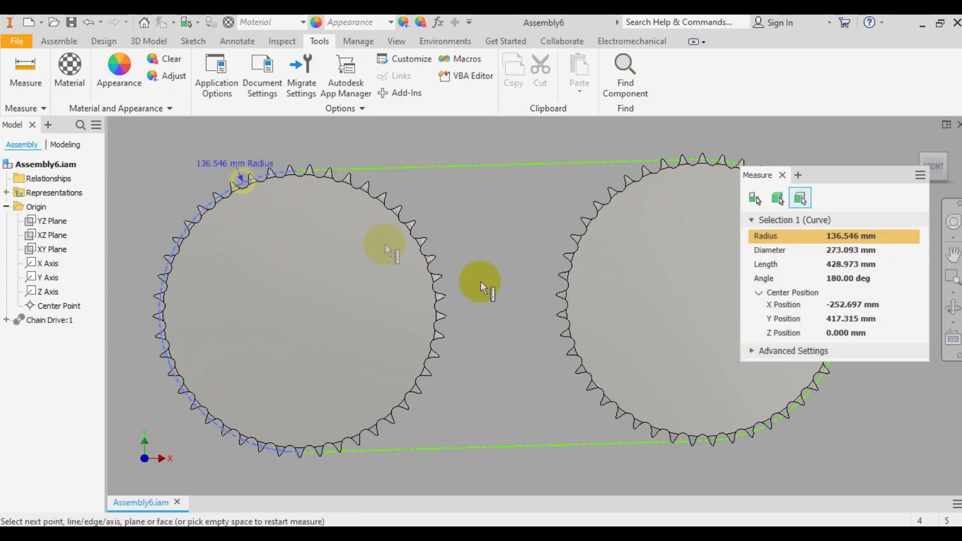
pyautogui.rightClick(857, 234)
pyautogui.click(819, 245)
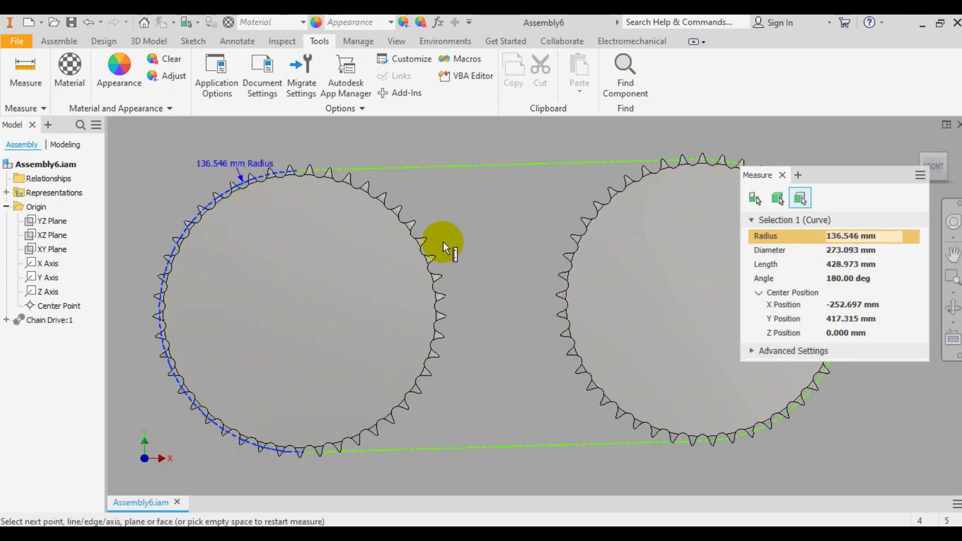
pyautogui.press('Escape')
# Create a new part from the Standard.ipt template and sketch a circle about 27.6 mm in diameter centred on the origin.
pyautogui.click(29, 22)
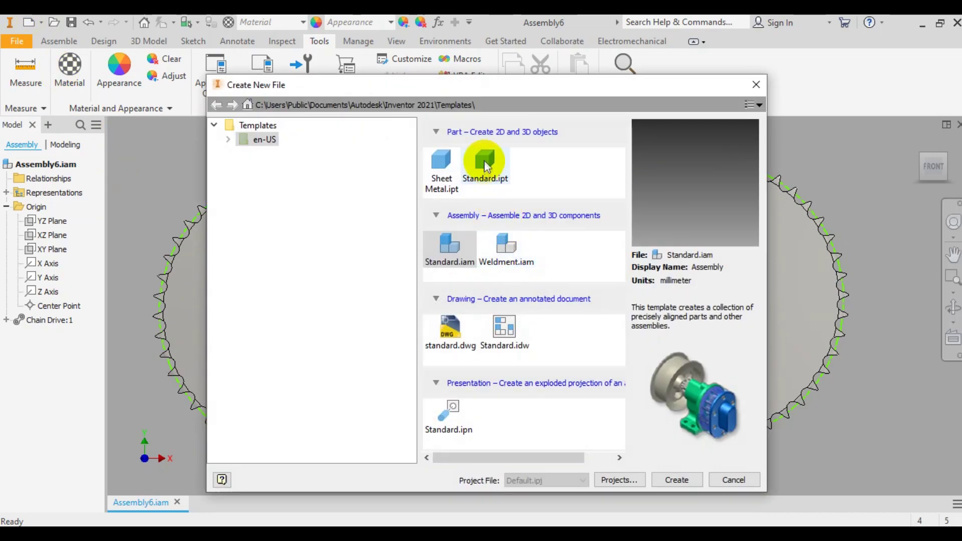
pyautogui.doubleClick(484, 161)
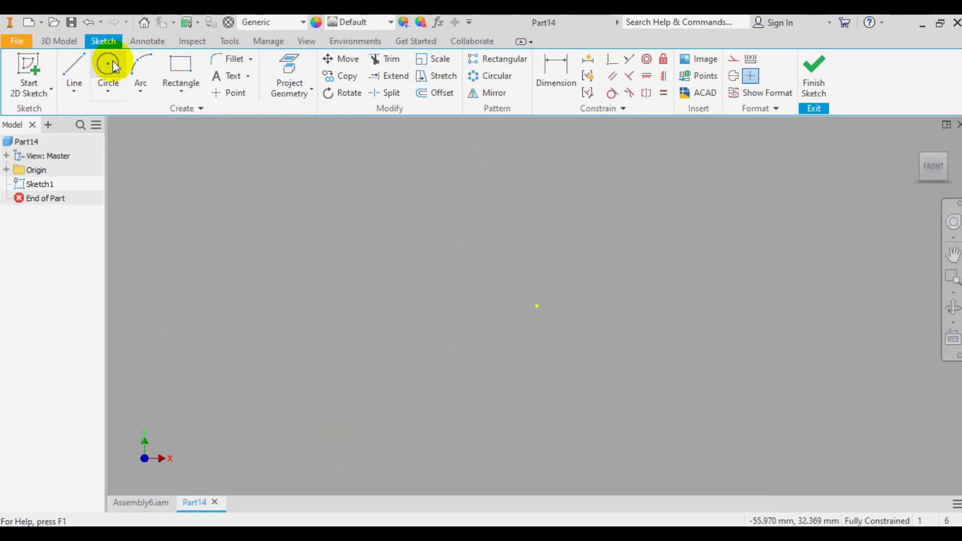
pyautogui.click(107, 68)
pyautogui.click(537, 306)
pyautogui.click(620, 244)
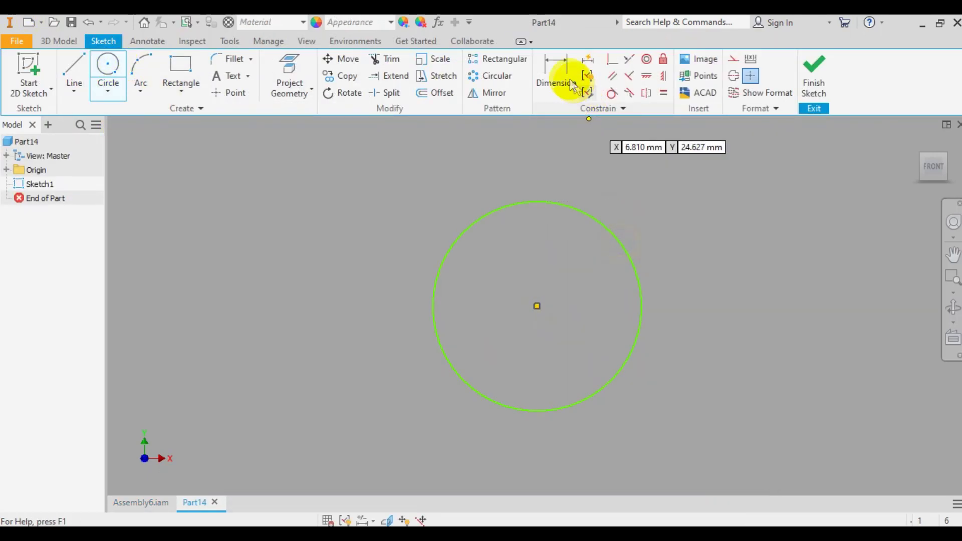
# Dimension the circle's diameter as 136.546 mm*2.
pyautogui.click(555, 75)
pyautogui.click(597, 219)
pyautogui.click(614, 195)
pyautogui.click(655, 197)
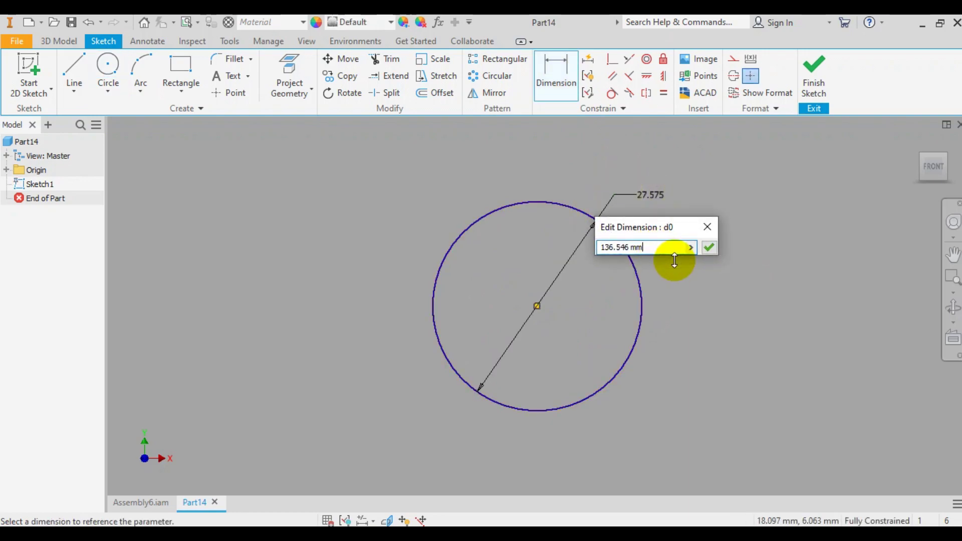
pyautogui.write('136.546 mm*2')
pyautogui.press('Return')
# Sketch a second circle about 243 mm in diameter to the upper right of the first one.
pyautogui.scroll(-5, 674, 260)
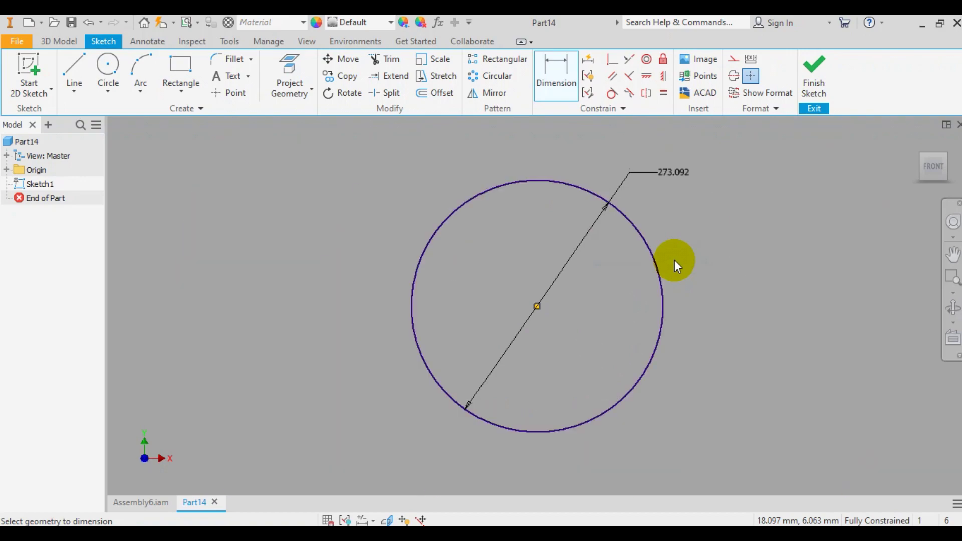
pyautogui.moveTo(586, 253); pyautogui.dragTo(397, 247, button='middle')
pyautogui.click(108, 62)
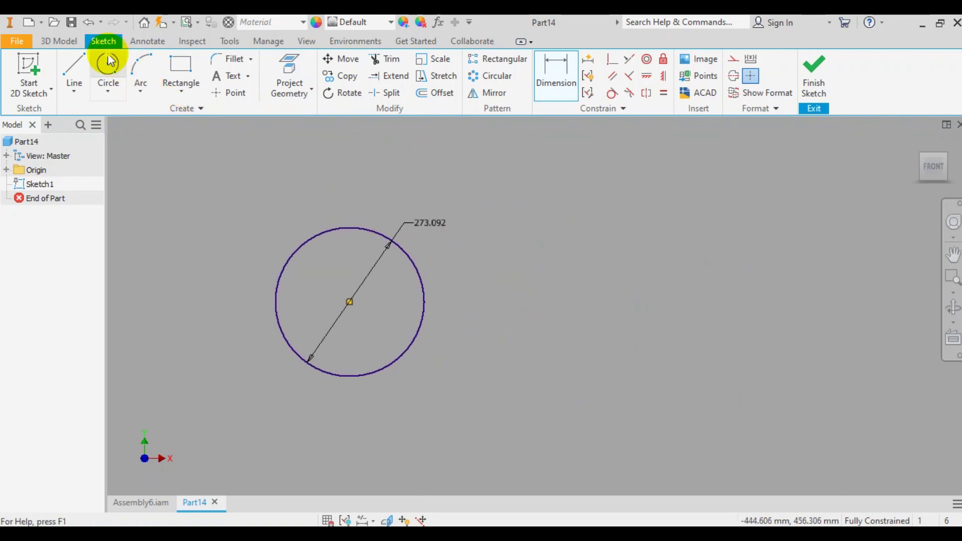
pyautogui.click(539, 256)
pyautogui.click(603, 239)
# Dimension the second circle's diameter and link it to the first circle's diameter (d0).
pyautogui.click(556, 75)
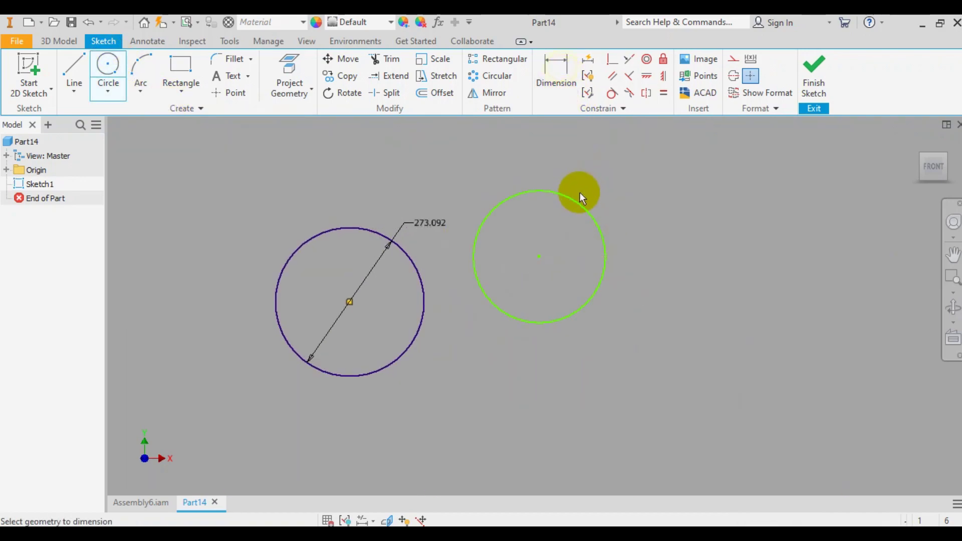
pyautogui.click(581, 203)
pyautogui.click(625, 184)
pyautogui.click(432, 223)
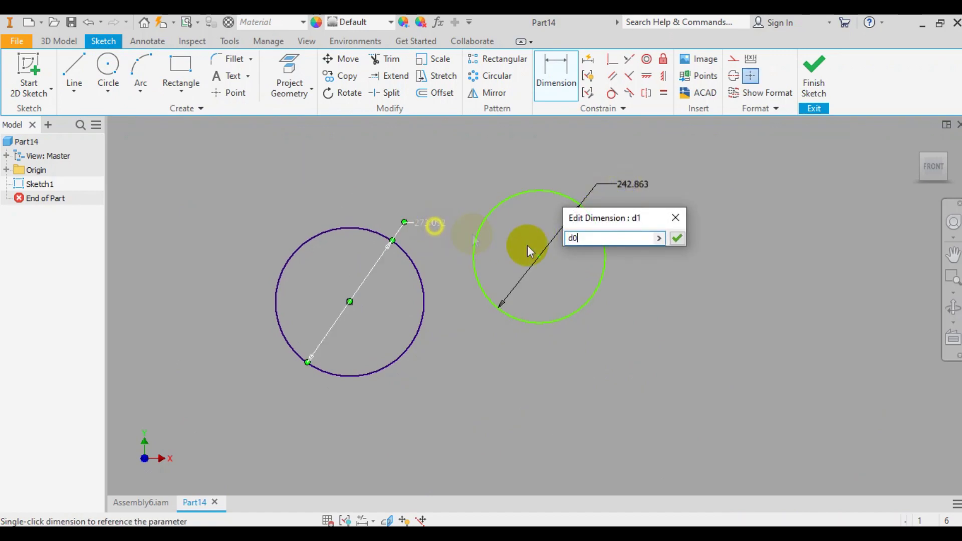
pyautogui.click(677, 238)
# Align the two circle centres horizontally and set the distance between them to 300 mm.
pyautogui.click(647, 76)
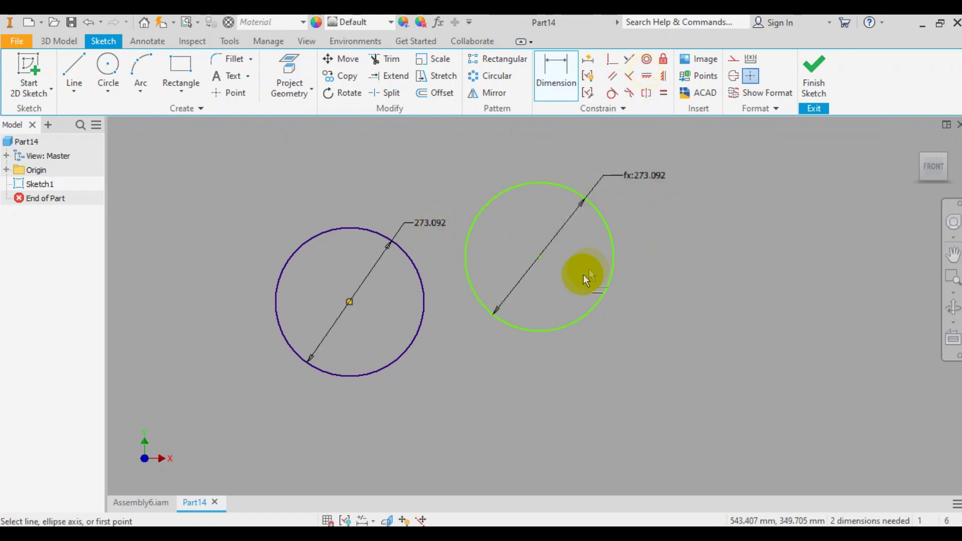
pyautogui.click(348, 302)
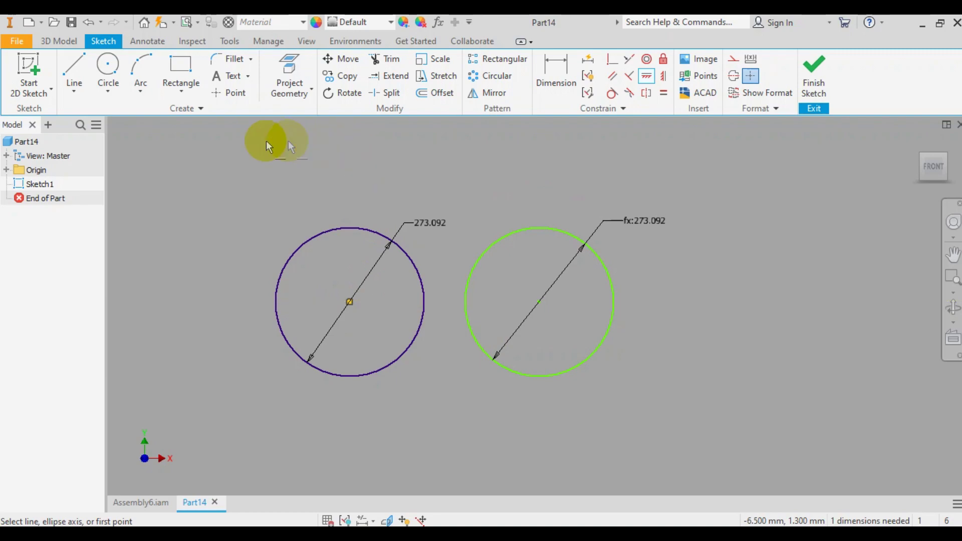
pyautogui.click(561, 68)
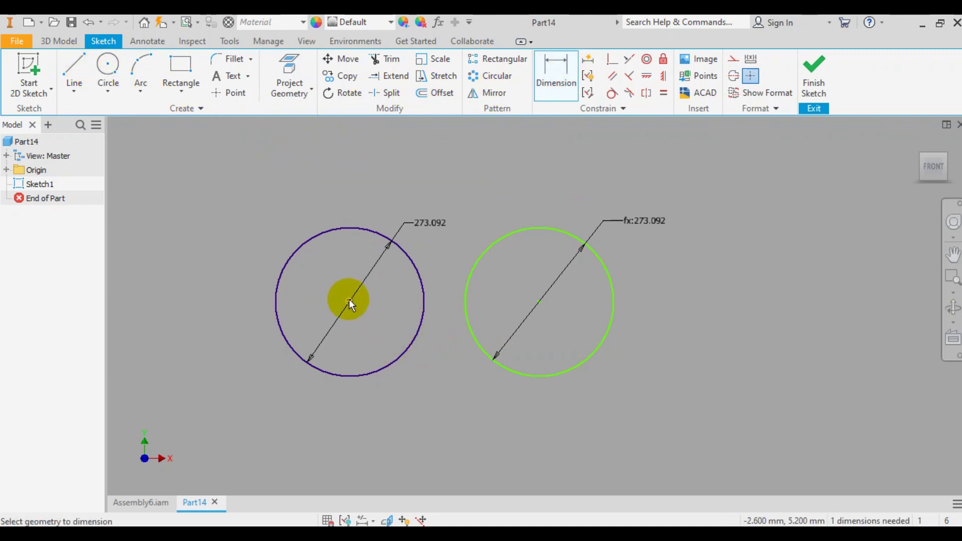
pyautogui.click(540, 303)
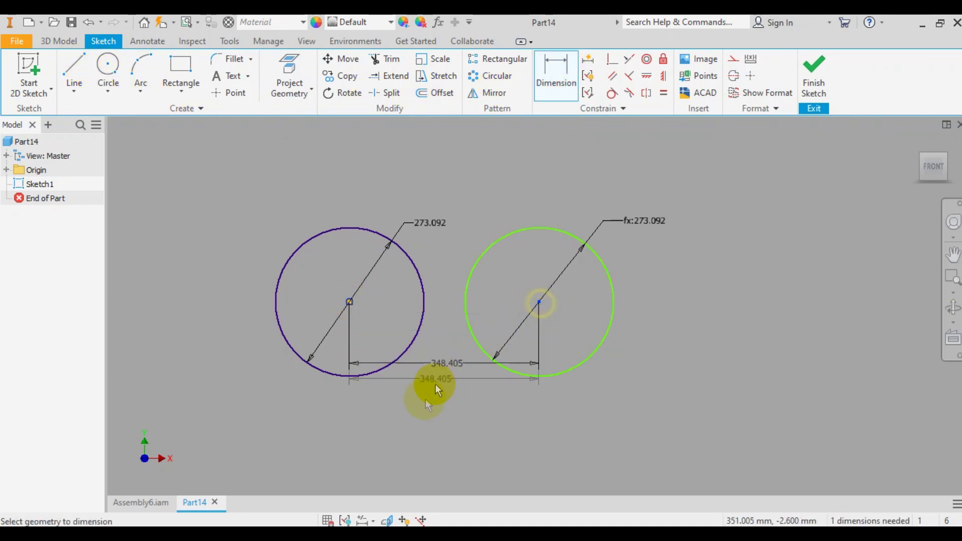
pyautogui.click(428, 400)
pyautogui.write('300')
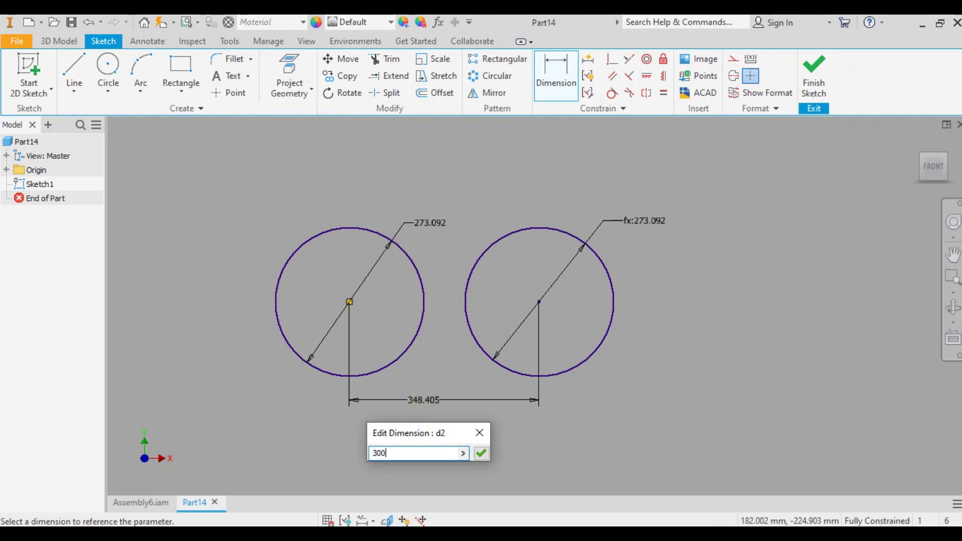
pyautogui.press('Return')
# Sketch one horizontal line just above the two circles and another just below them.
pyautogui.click(75, 73)
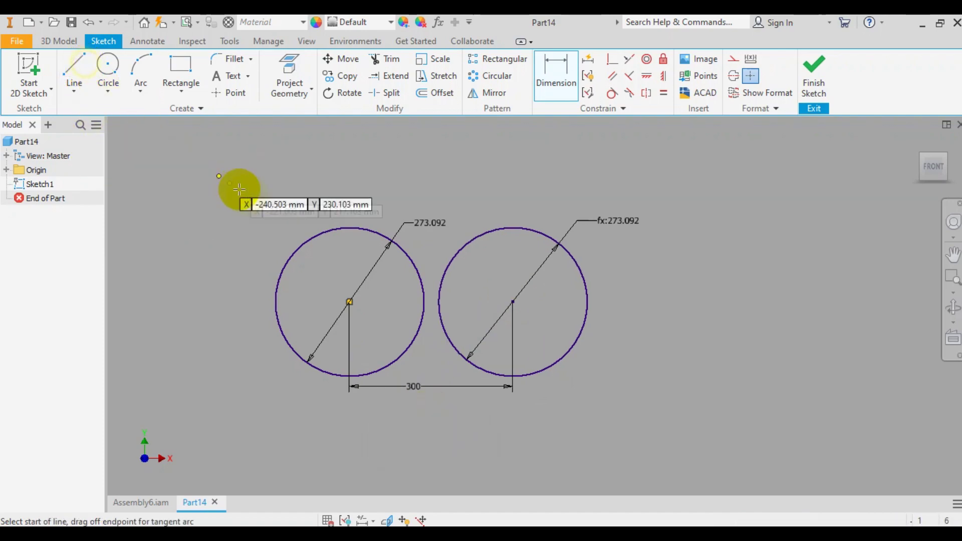
pyautogui.click(293, 211)
pyautogui.click(535, 211)
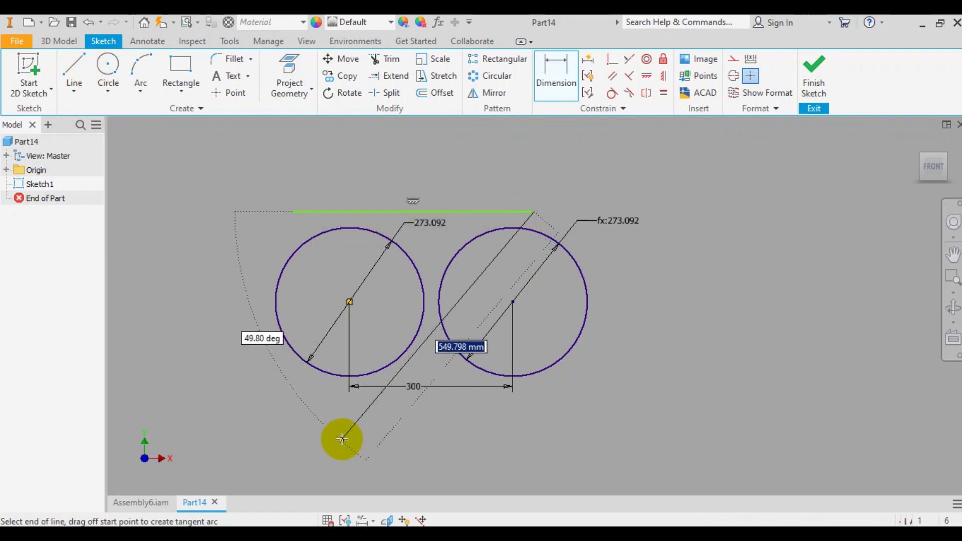
pyautogui.press('Escape')
pyautogui.click(321, 404)
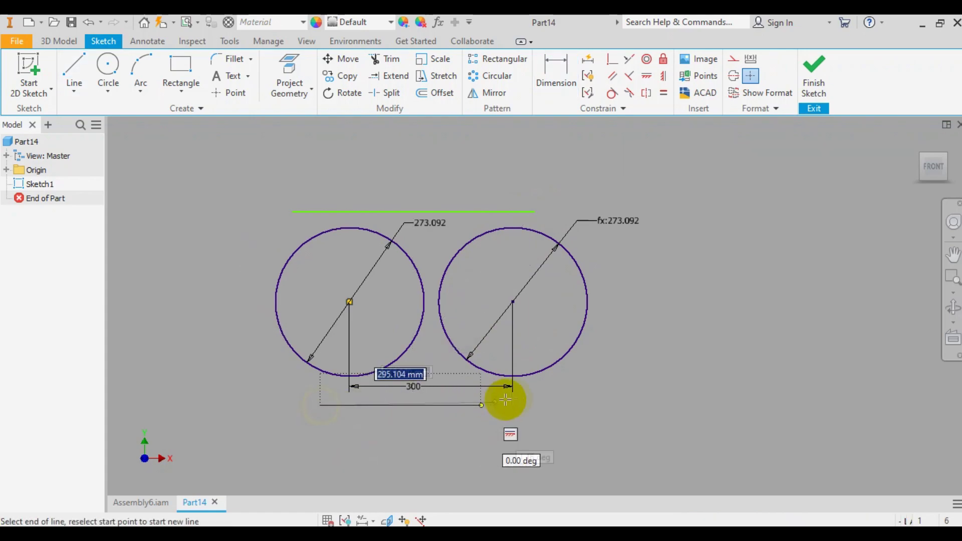
pyautogui.click(534, 405)
# Make the upper and lower horizontal lines tangent to the right circle.
pyautogui.click(612, 93)
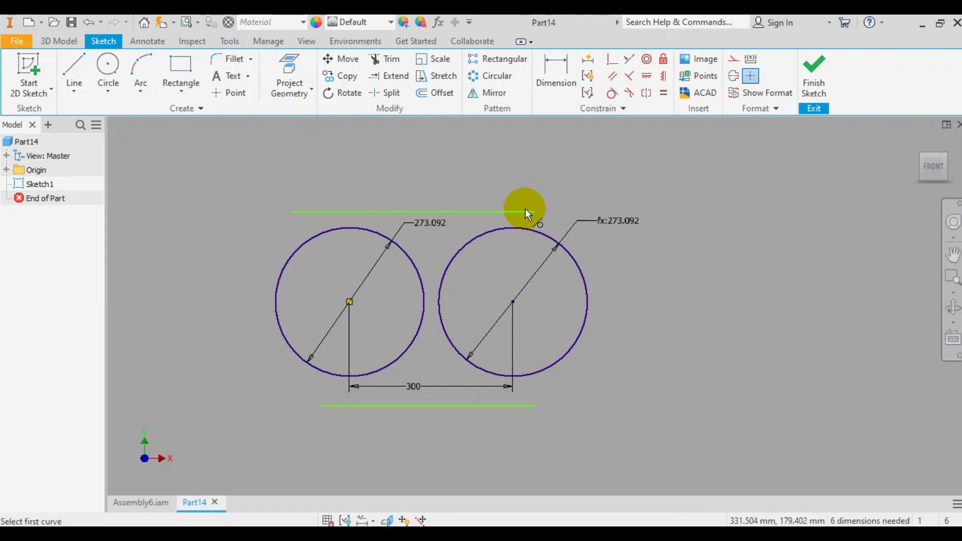
pyautogui.click(524, 211)
pyautogui.click(530, 232)
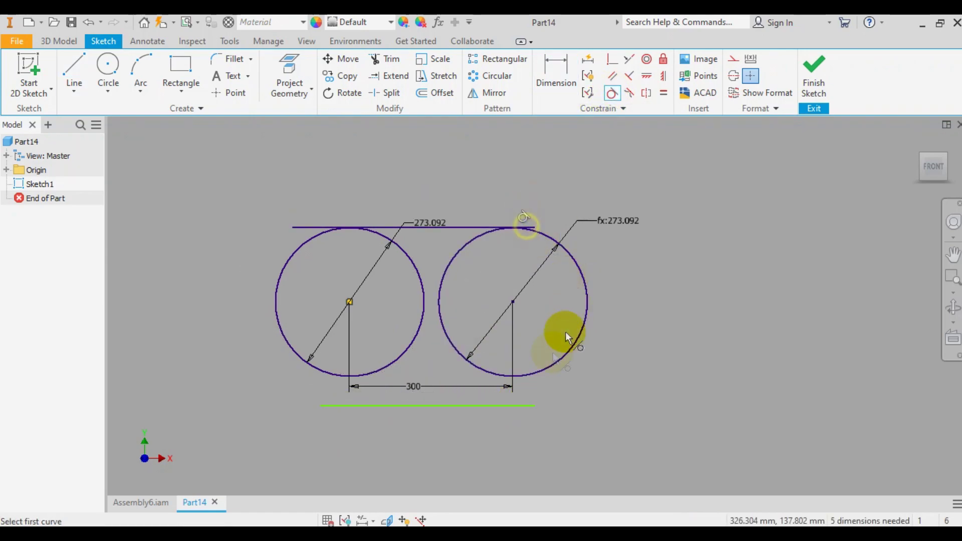
pyautogui.click(533, 375)
# Trim the overhanging line ends and the inner circle halves to leave a closed slot-shaped chain path.
pyautogui.click(386, 58)
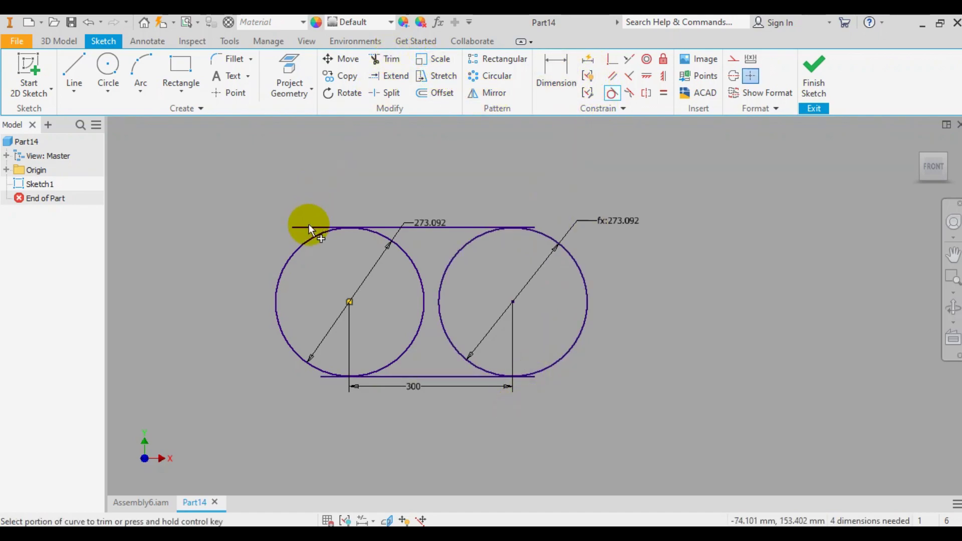
pyautogui.click(309, 230)
pyautogui.click(323, 375)
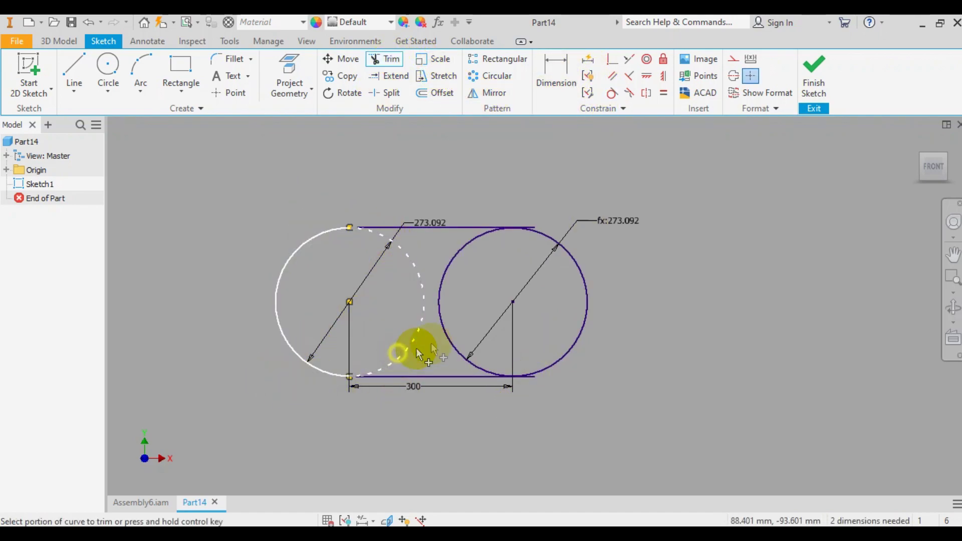
pyautogui.click(418, 352)
pyautogui.click(444, 337)
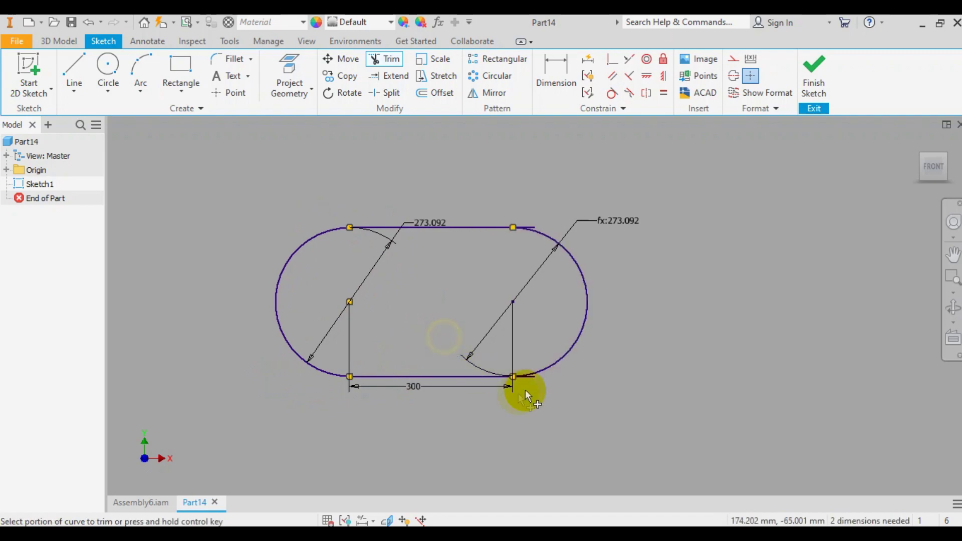
pyautogui.click(536, 228)
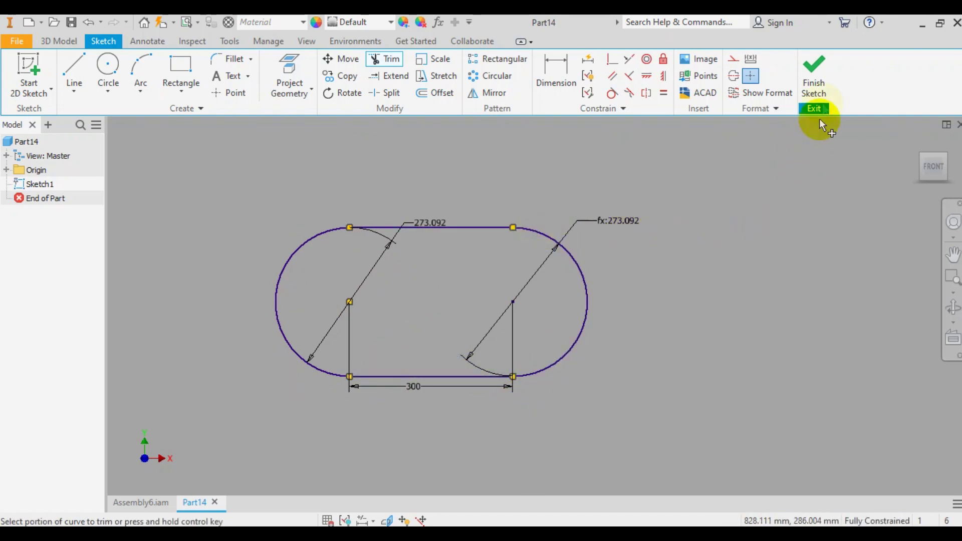
# Finish the chain path sketch and save the part as "Line - 01" in the Gear folder.
pyautogui.click(815, 107)
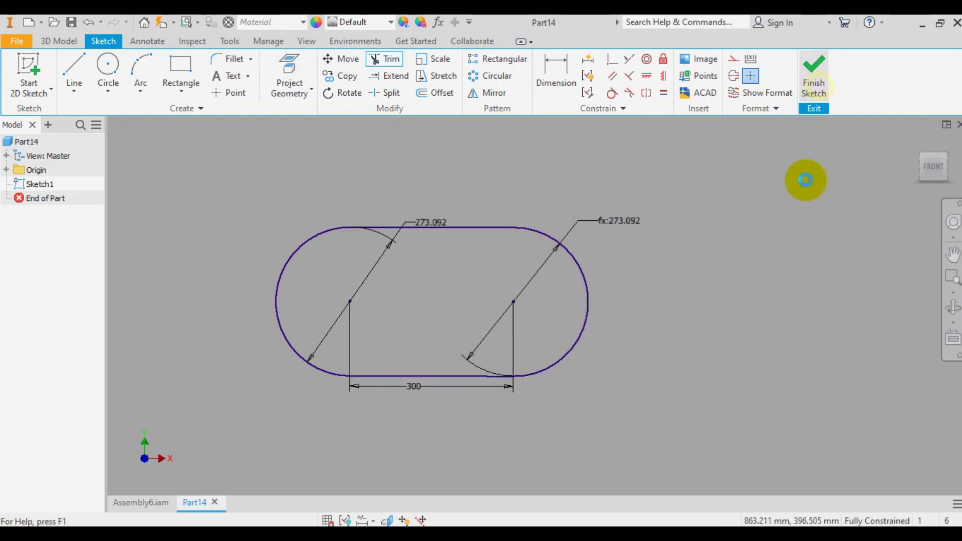
pyautogui.click(72, 26)
pyautogui.write('Li')
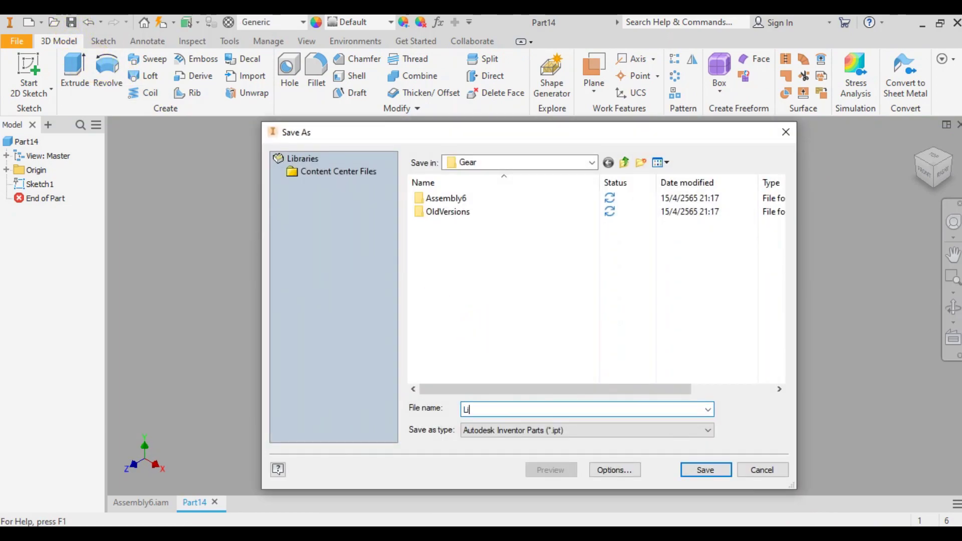
pyautogui.write('ne - 01')
pyautogui.click(708, 477)
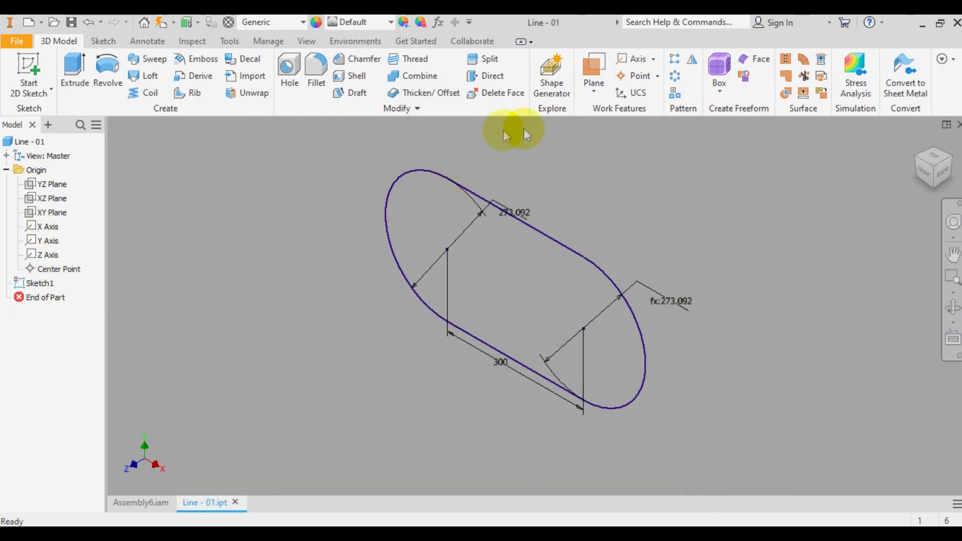
# Create a work plane offset 258.750 mm from the YZ plane, crossing the chain path's straight lines.
pyautogui.click(594, 90)
pyautogui.click(601, 137)
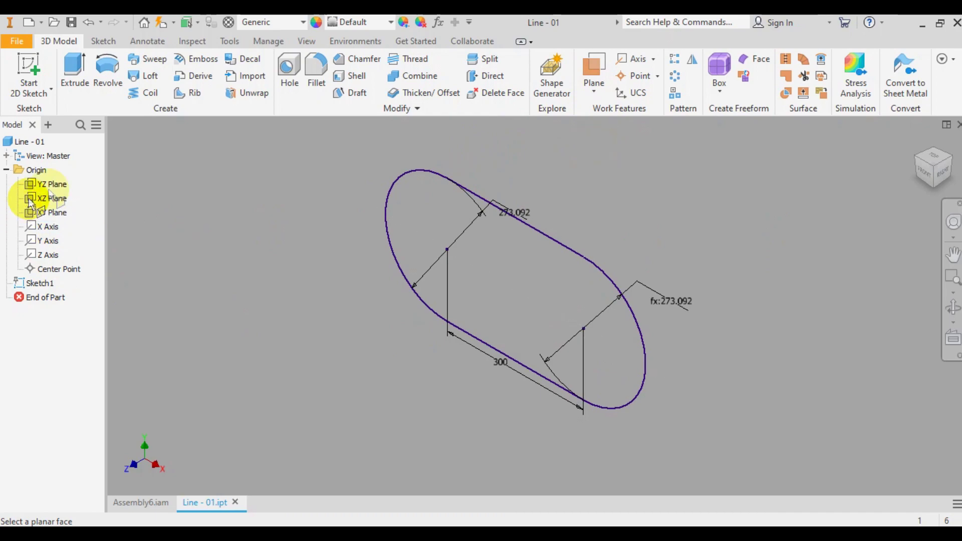
pyautogui.click(50, 184)
pyautogui.moveTo(477, 264); pyautogui.dragTo(570, 333)
pyautogui.click(924, 176)
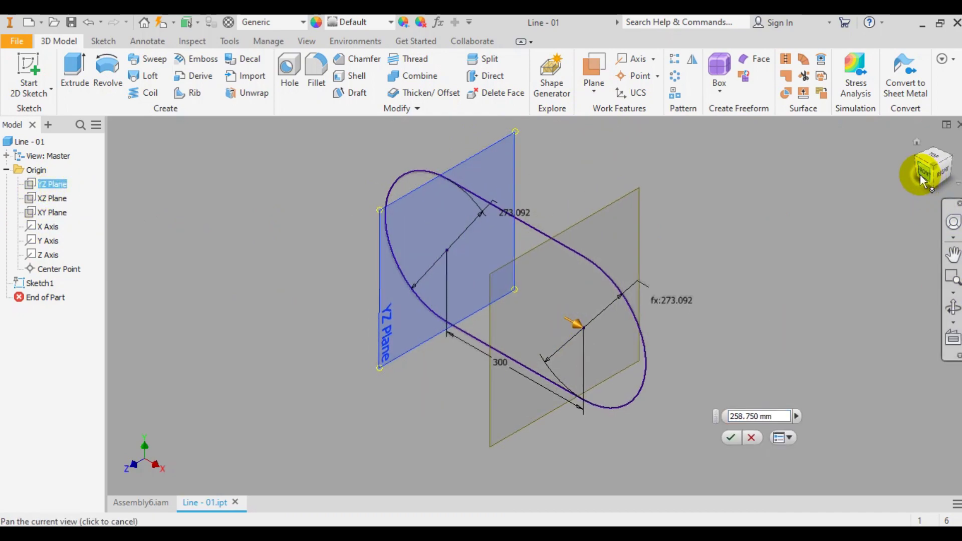
pyautogui.click(731, 437)
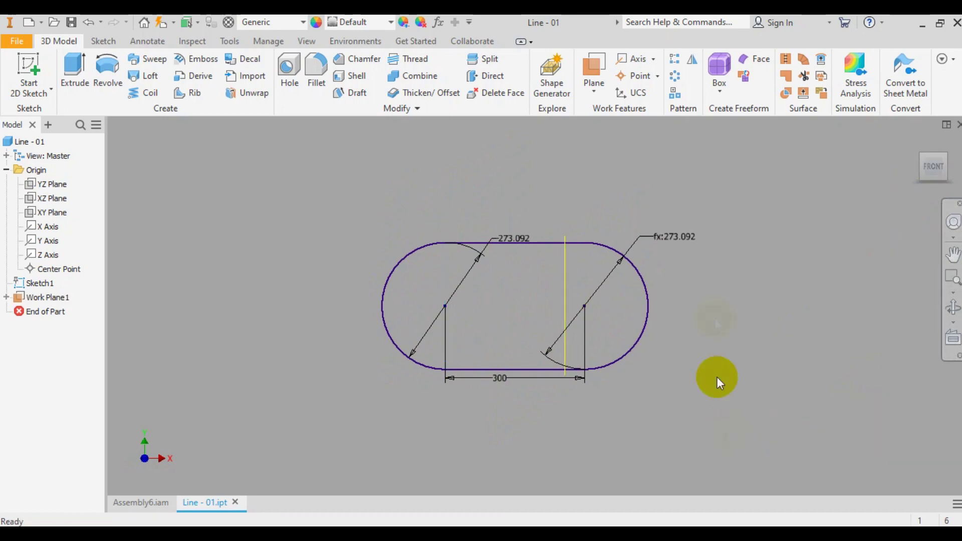
# Place a work point where the offset plane crosses the path's lower line, and hide that plane.
pyautogui.click(629, 78)
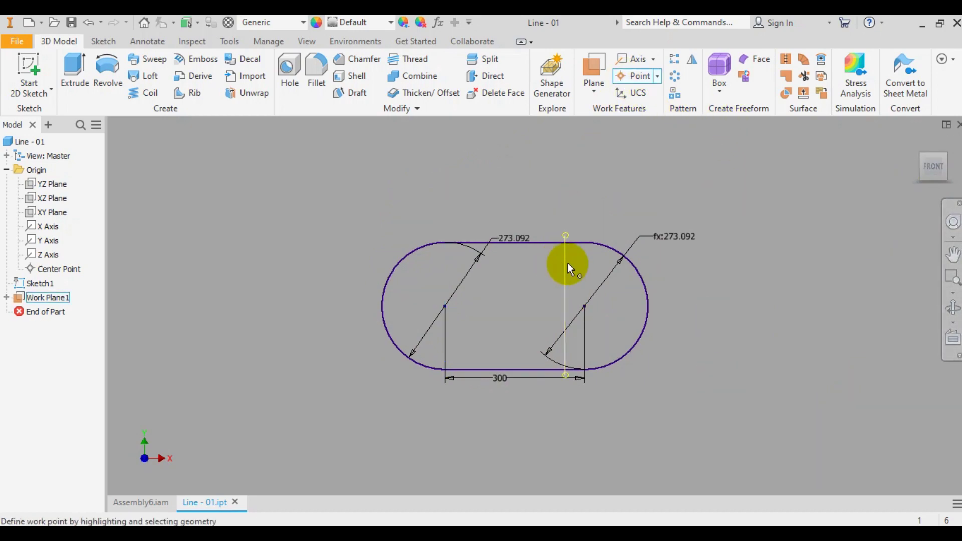
pyautogui.click(536, 369)
pyautogui.click(7, 298)
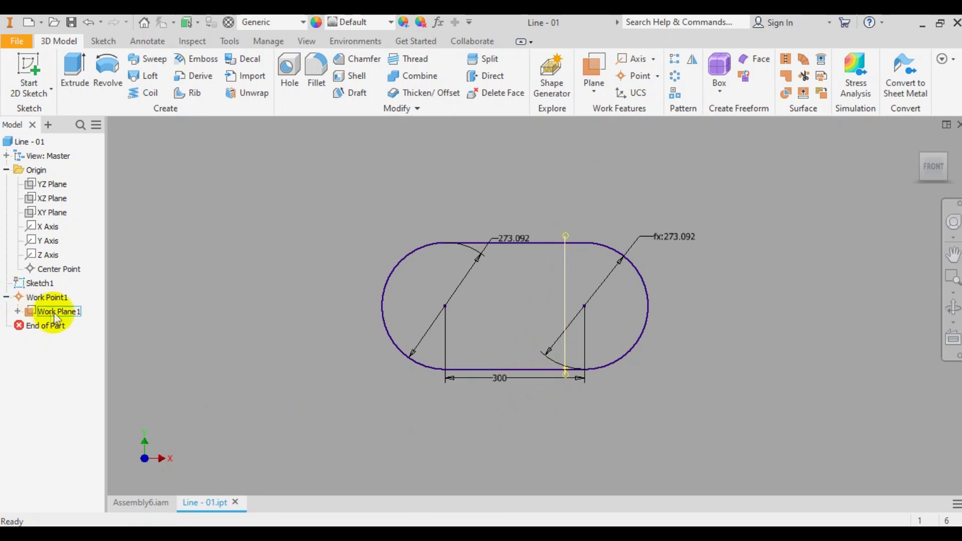
pyautogui.rightClick(53, 311)
pyautogui.click(85, 332)
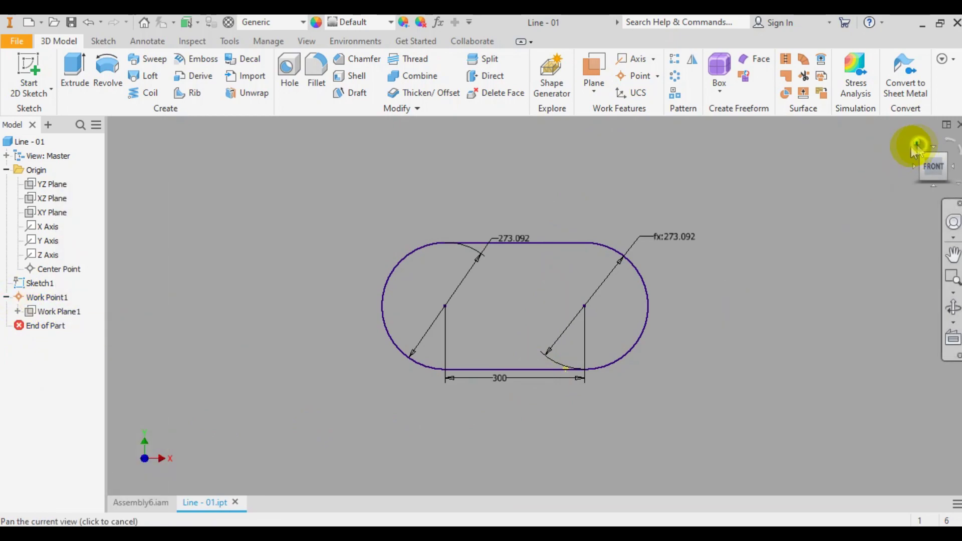
# Create a work plane through the work point, perpendicular to the path's lower line.
pyautogui.click(917, 145)
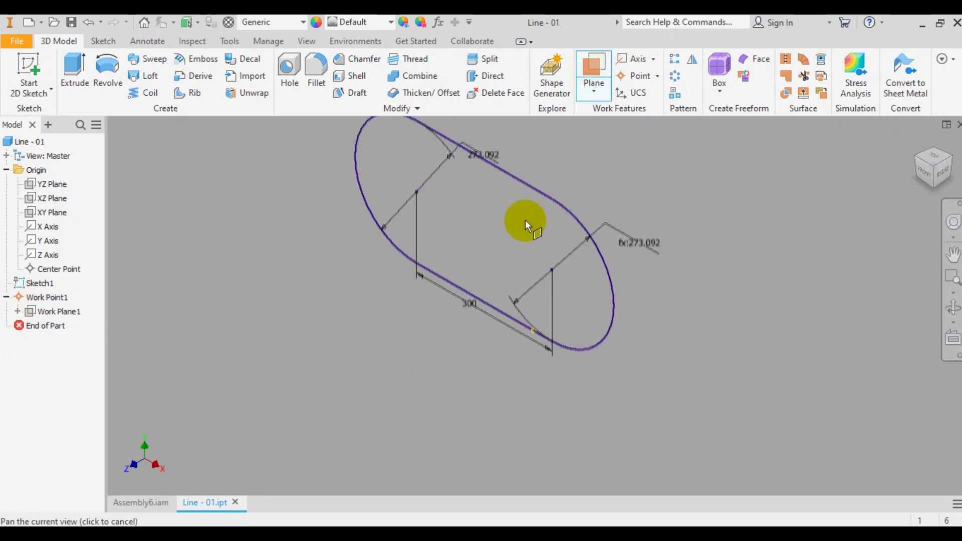
pyautogui.scroll(3, 525, 221)
pyautogui.click(524, 344)
pyautogui.click(524, 343)
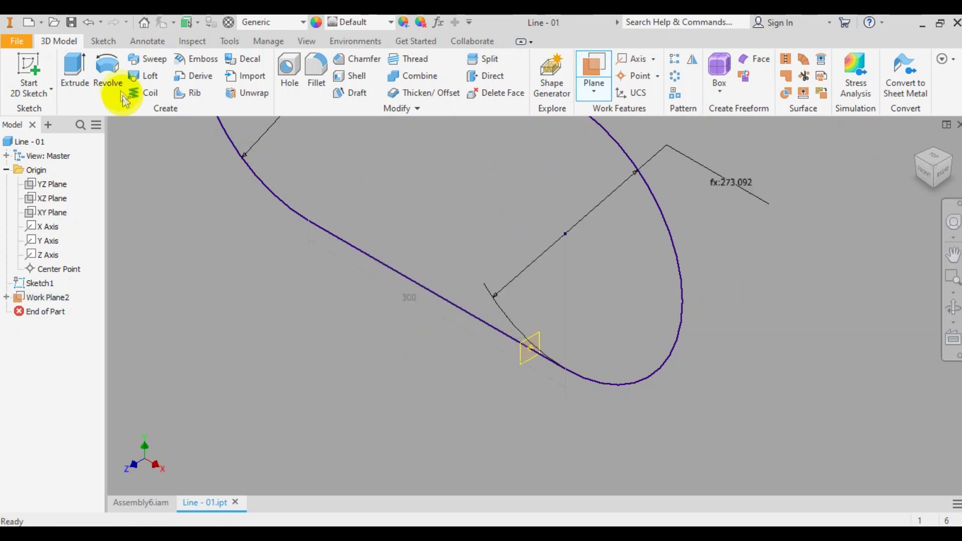
# Start a sketch on the perpendicular work plane and project the work point into it.
pyautogui.click(28, 72)
pyautogui.scroll(3, 561, 311)
pyautogui.click(543, 402)
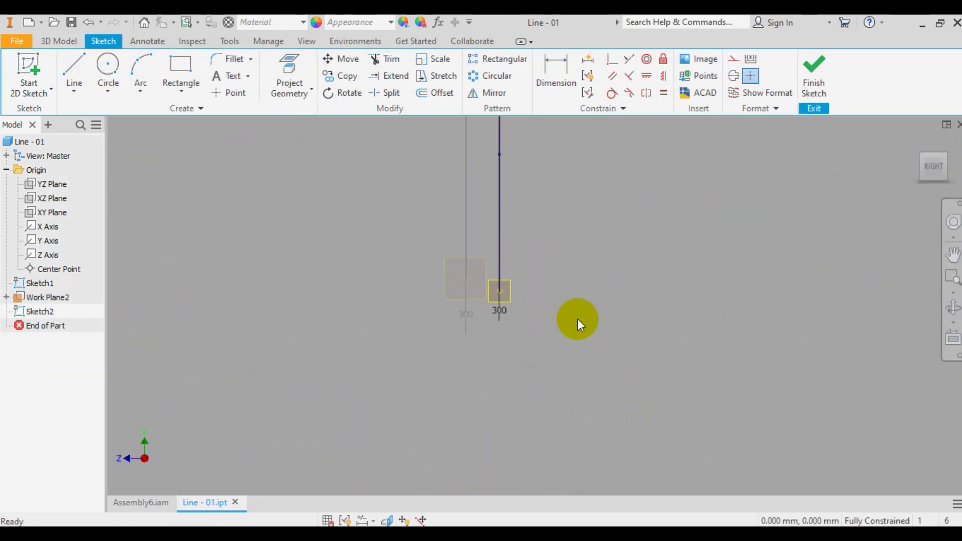
pyautogui.click(296, 68)
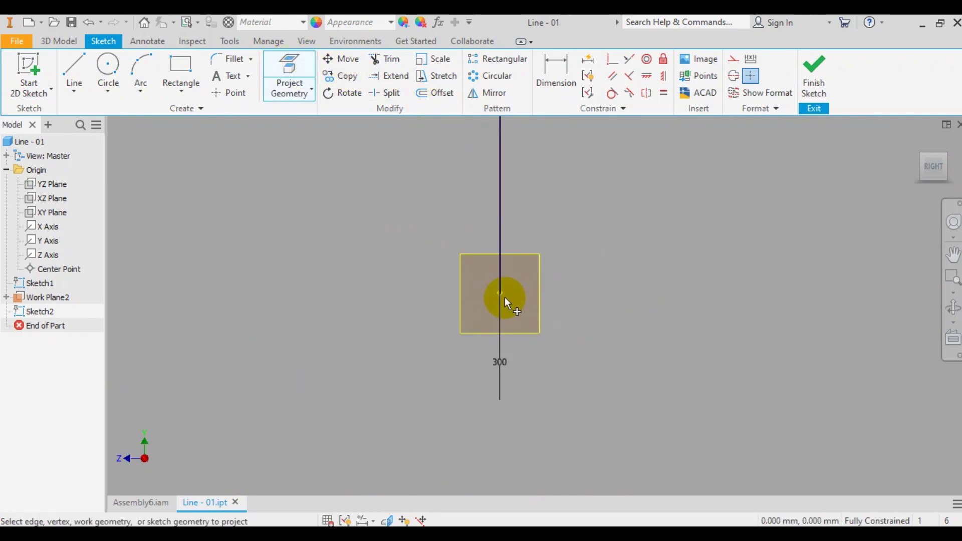
pyautogui.click(501, 295)
# Draw a circle with a 10 mm diameter centred on the projected work point.
pyautogui.click(108, 63)
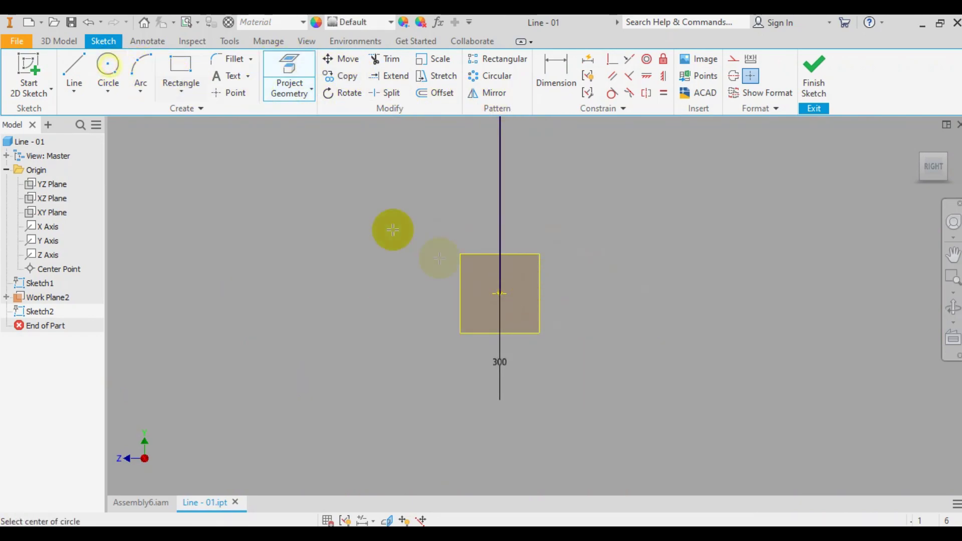
pyautogui.click(499, 294)
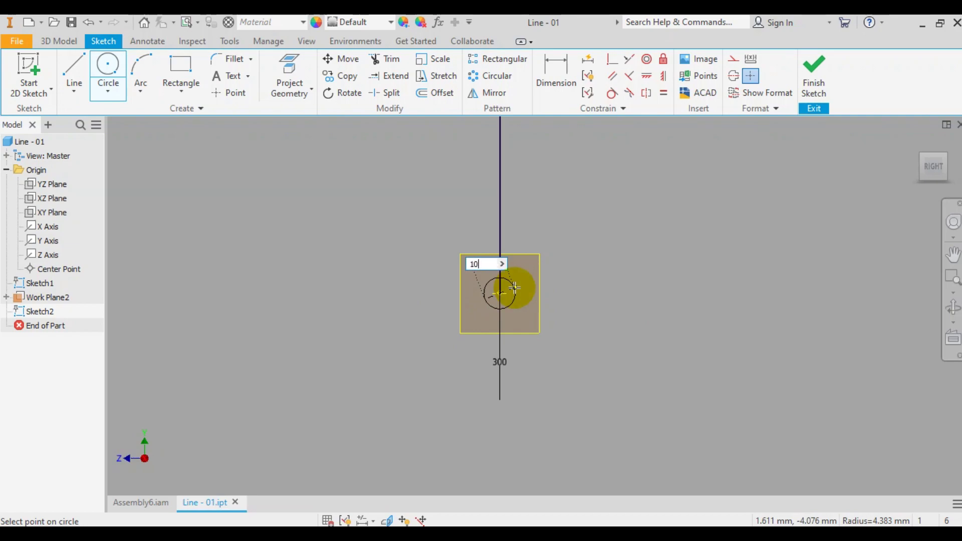
pyautogui.write('10')
pyautogui.press('Return')
# Finish the sketch by filling its circle with a Boundary Patch surface, and hide the surrounding work plane.
pyautogui.keyDown('shift'); pyautogui.moveTo(714, 221); pyautogui.dragTo(600, 371, button='middle'); pyautogui.keyUp('shift')
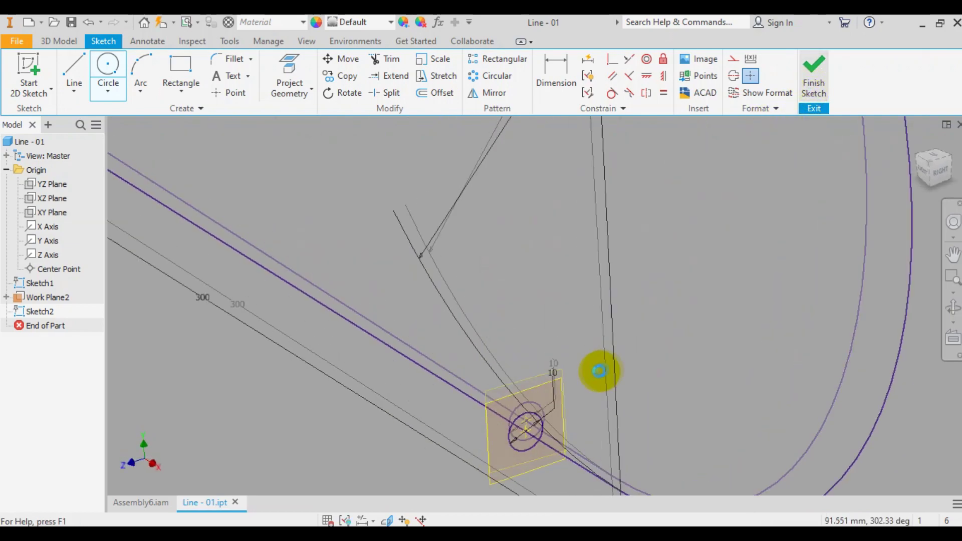
pyautogui.moveTo(600, 370); pyautogui.dragTo(597, 266, button='right')
pyautogui.click(527, 340)
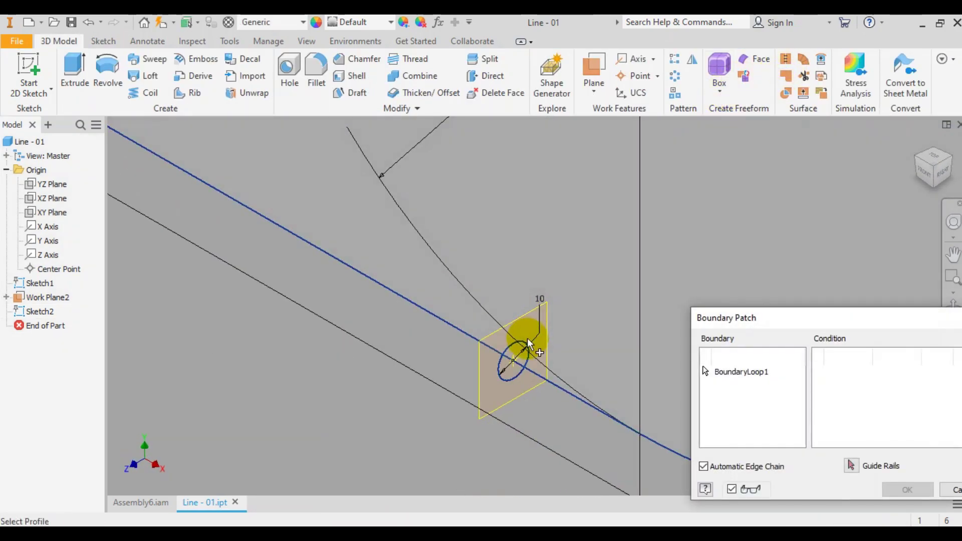
pyautogui.click(890, 487)
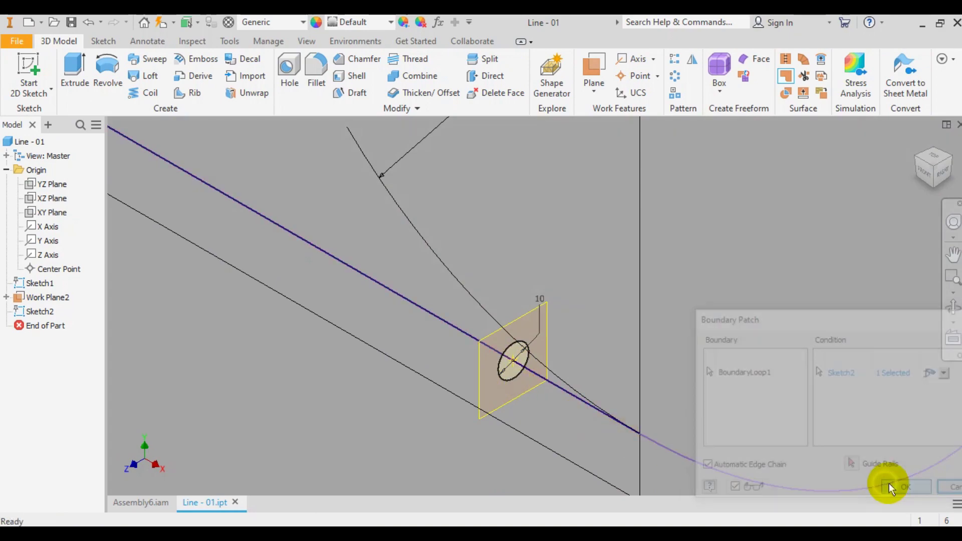
pyautogui.rightClick(29, 311)
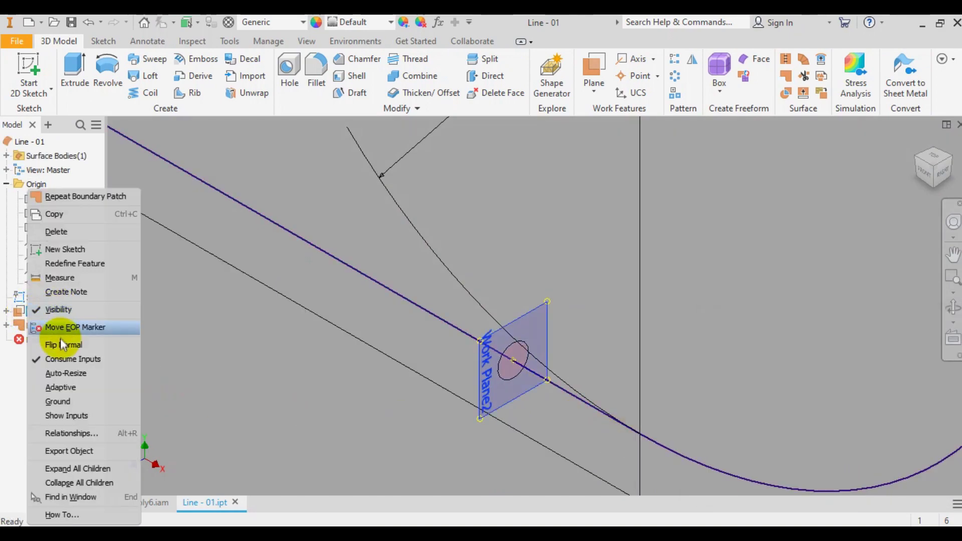
pyautogui.click(67, 310)
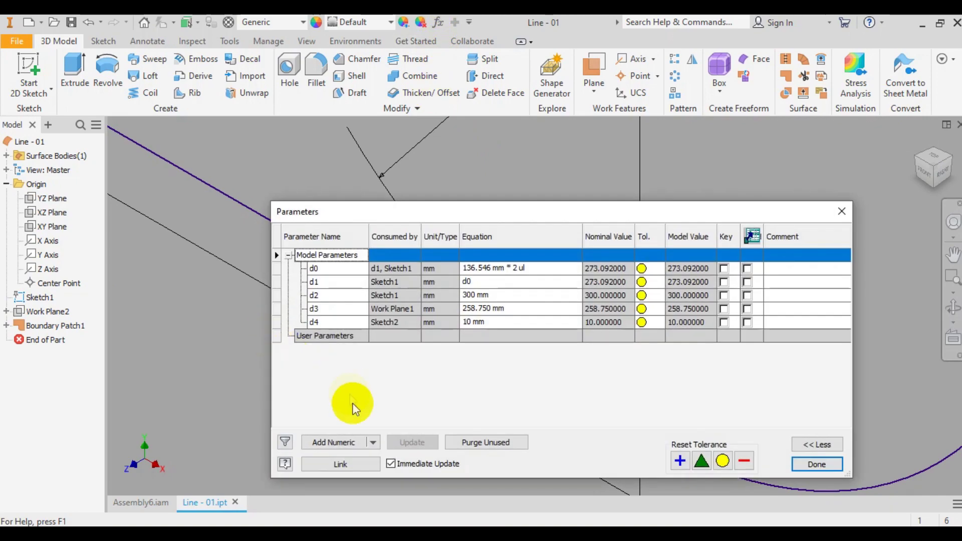
# Add a numeric user parameter Drive_01 of 1.0 mm and mark it as a key and export parameter.
pyautogui.click(337, 443)
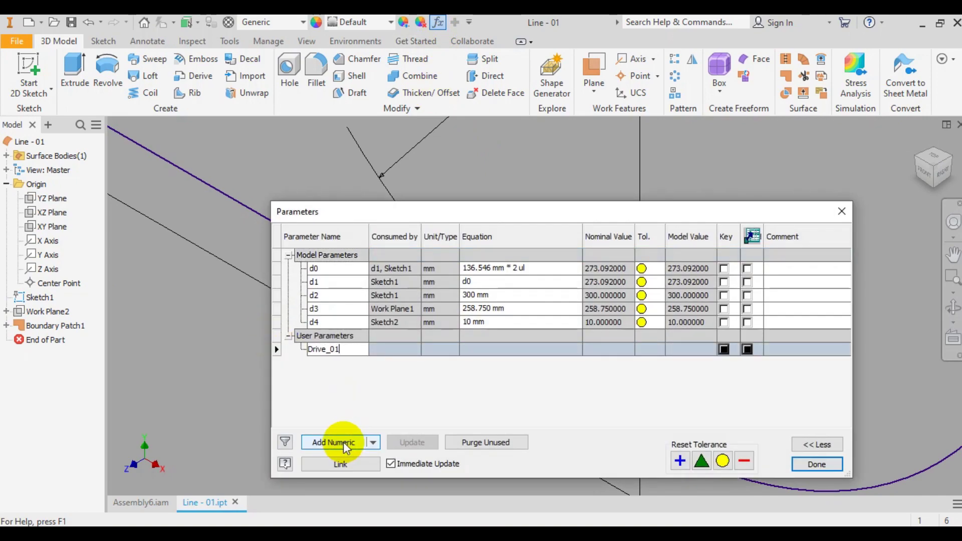
pyautogui.click(499, 355)
pyautogui.click(724, 349)
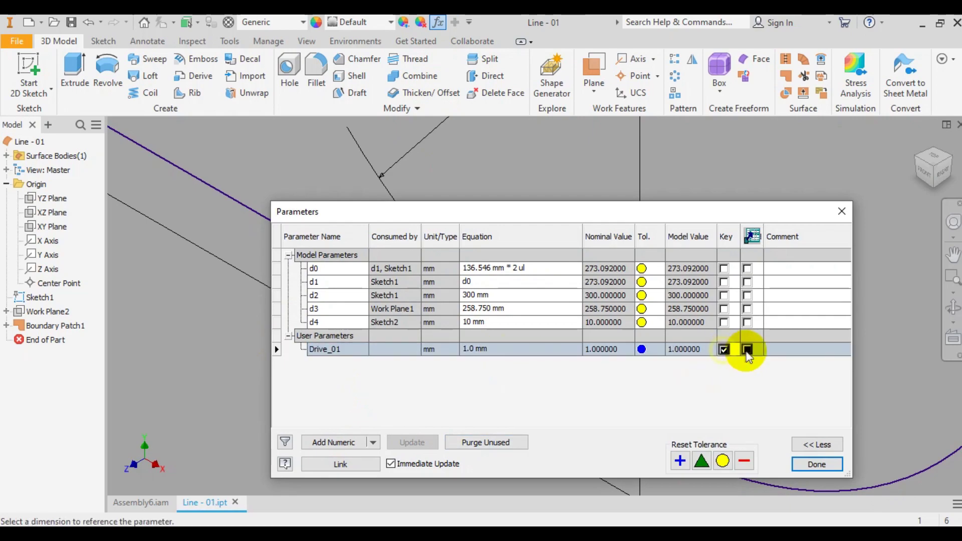
pyautogui.click(816, 464)
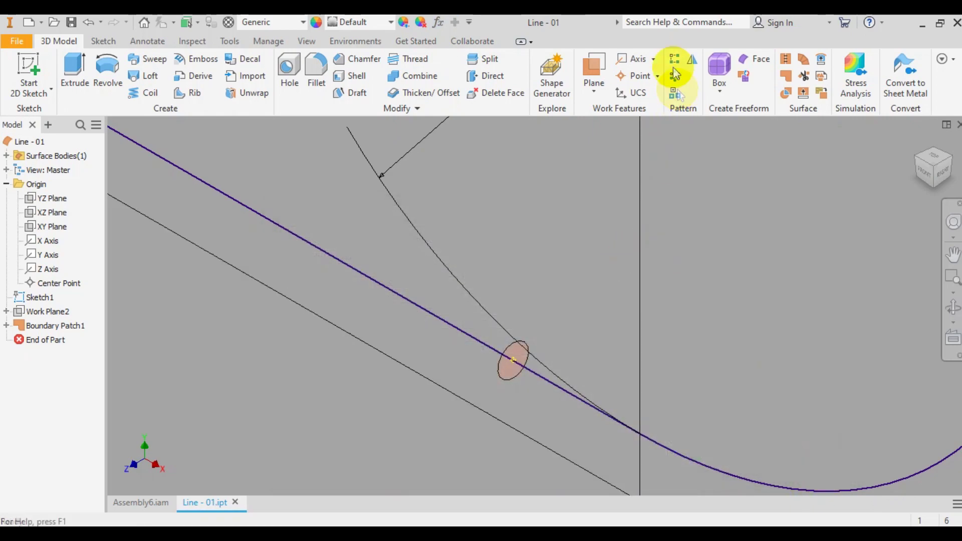
# Set up a rectangular pattern of the boundary patch along the chain path with the direction flipped.
pyautogui.scroll(-2, 566, 296)
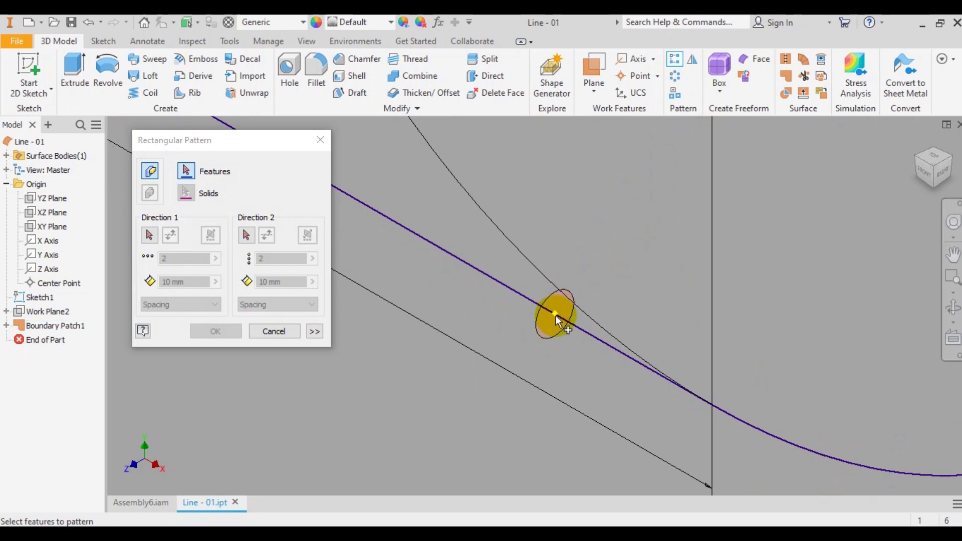
pyautogui.click(560, 301)
pyautogui.click(154, 237)
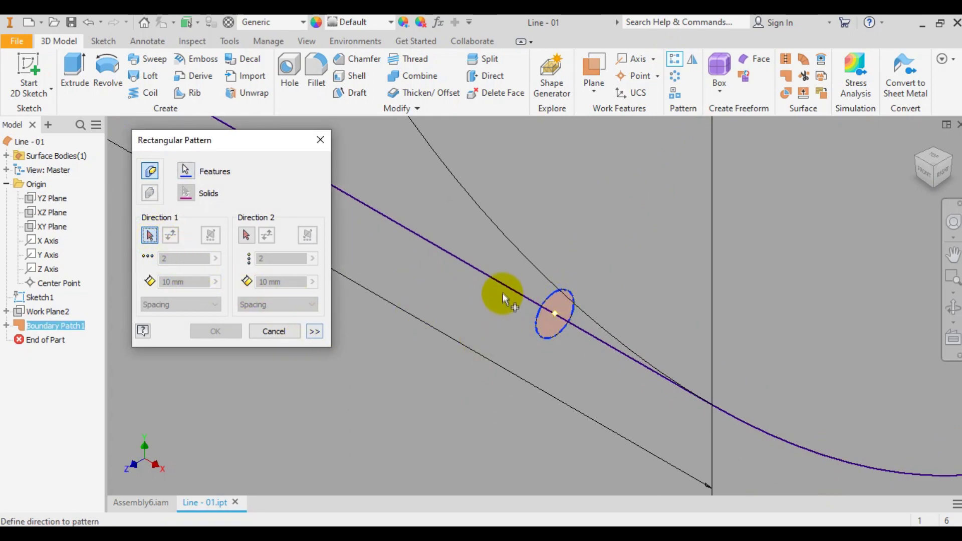
pyautogui.click(503, 293)
pyautogui.click(170, 235)
# Orient the pattern to Direction1 and start it at the work point in the patch's centre.
pyautogui.click(314, 331)
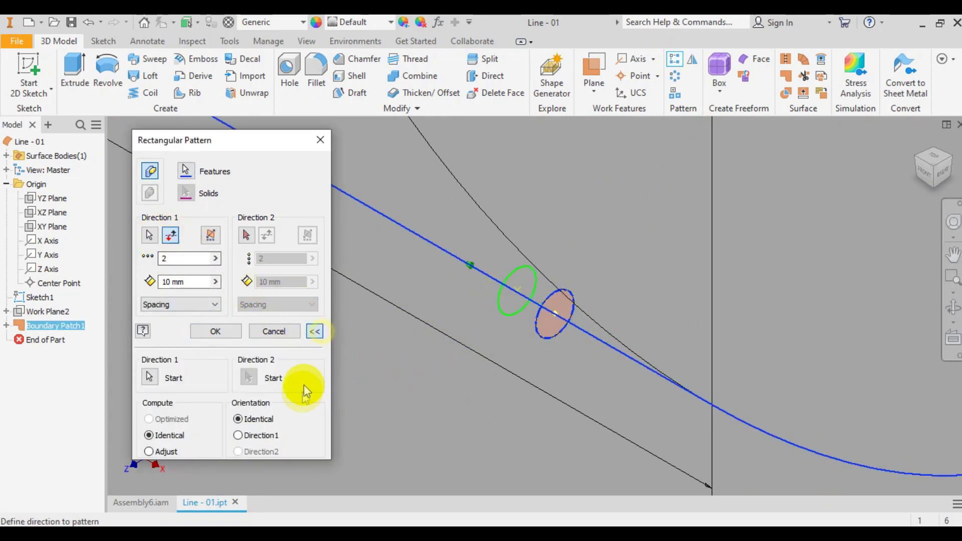
pyautogui.click(261, 435)
pyautogui.click(150, 377)
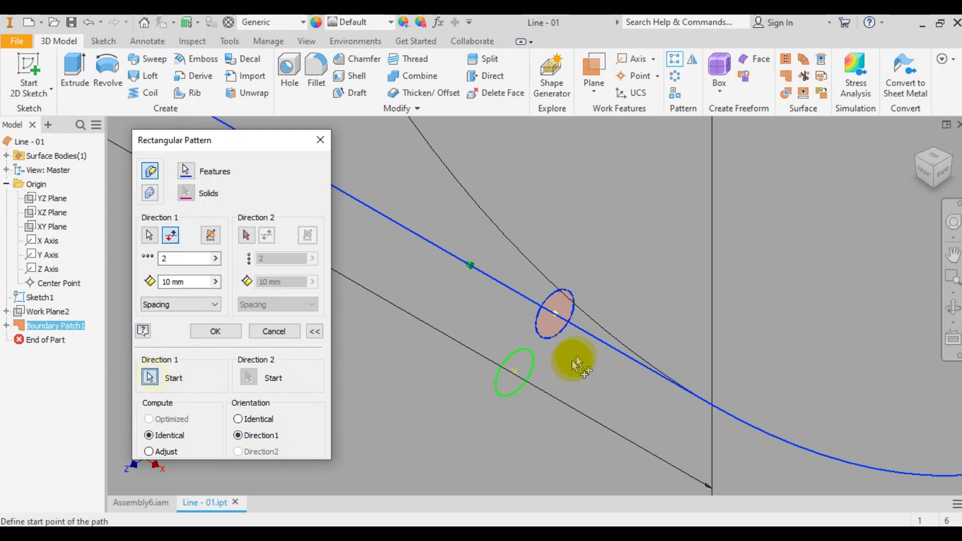
pyautogui.click(555, 313)
# Space the two pattern instances by Distance using the Drive_01 parameter and create the pattern.
pyautogui.click(209, 311)
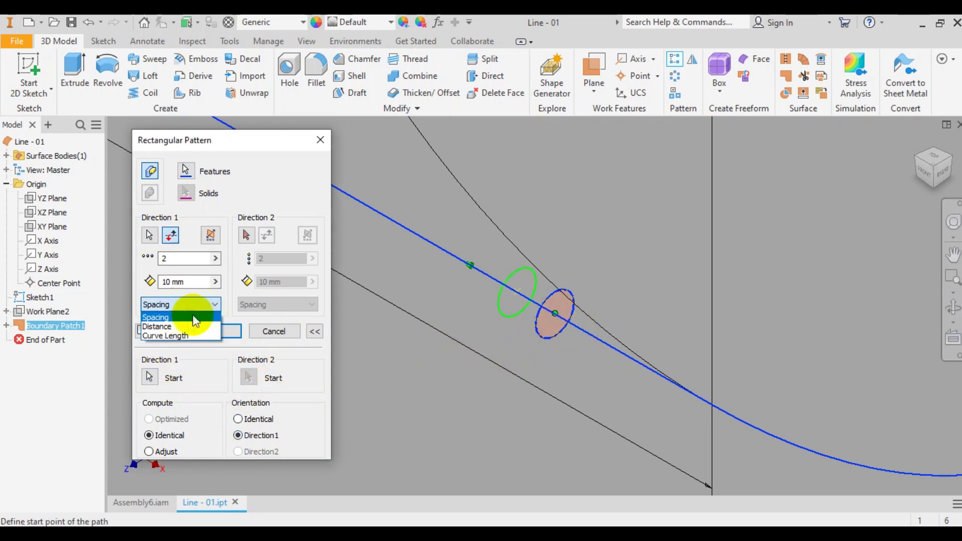
pyautogui.click(215, 283)
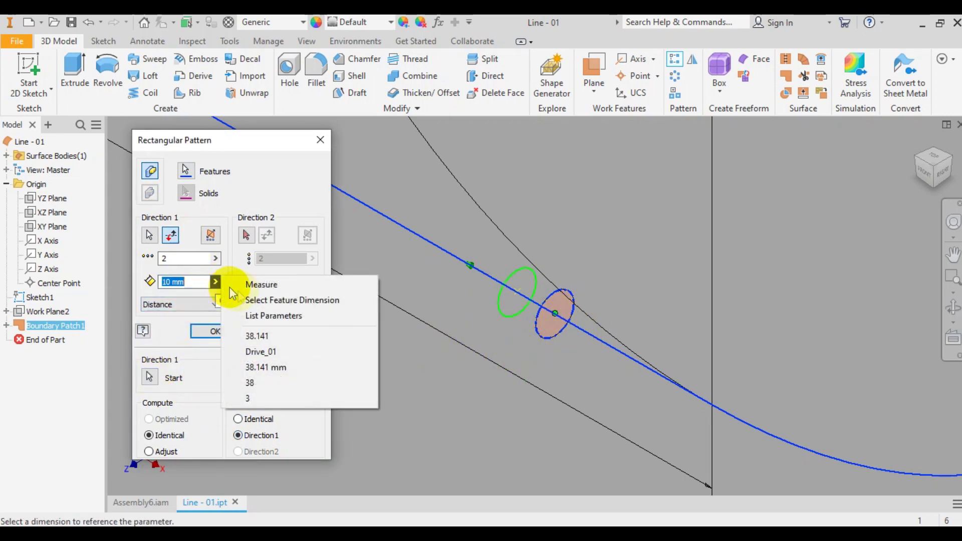
pyautogui.click(250, 315)
pyautogui.click(244, 319)
pyautogui.click(225, 331)
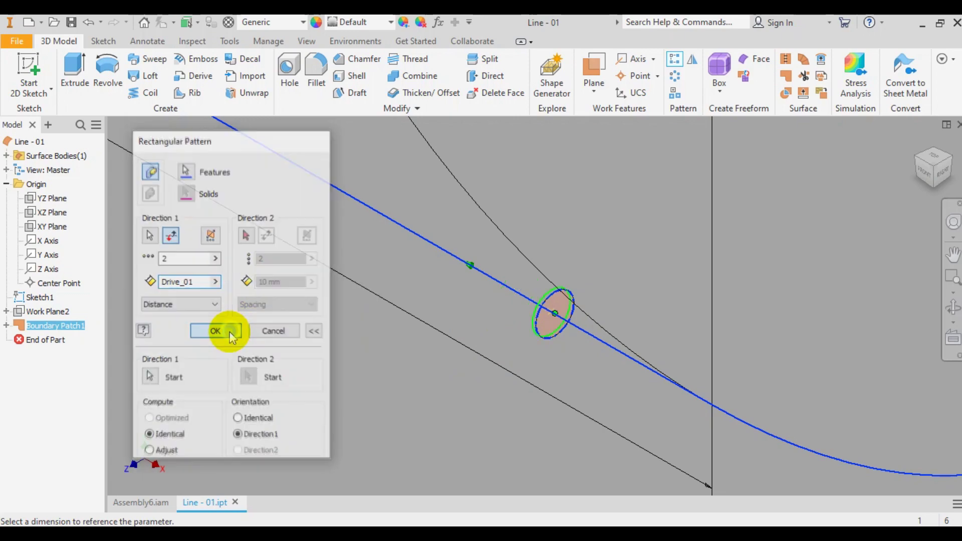
# Make the chain path sketch (Sketch1) visible and hide the original boundary patch.
pyautogui.rightClick(39, 298)
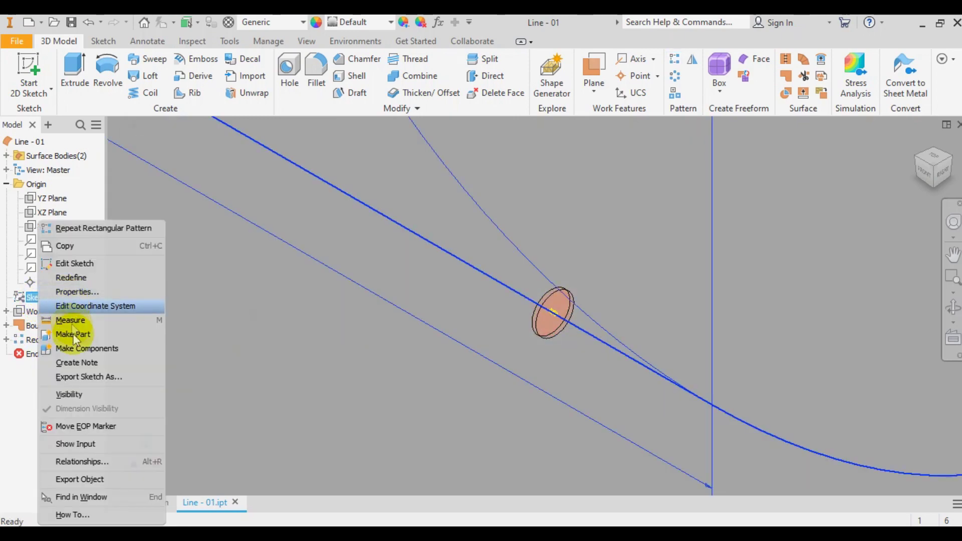
pyautogui.click(68, 394)
pyautogui.rightClick(46, 326)
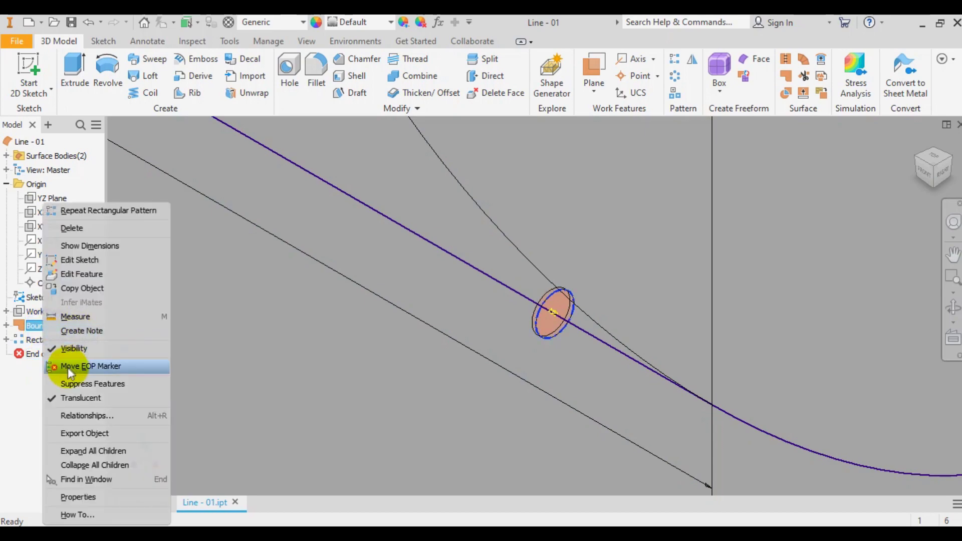
pyautogui.click(60, 353)
# Hide the work point nested under the perpendicular work plane.
pyautogui.click(6, 312)
pyautogui.rightClick(44, 325)
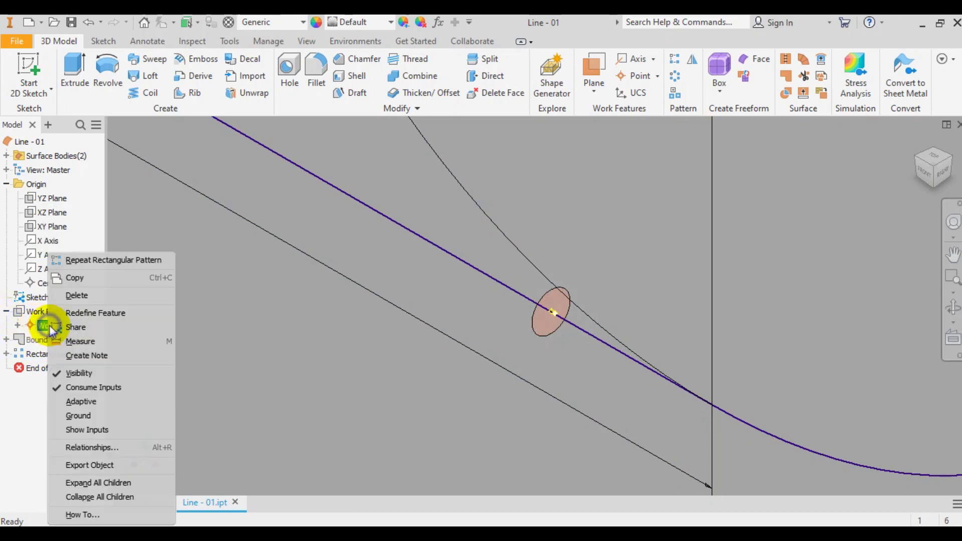
pyautogui.click(81, 374)
# Set the Drive_01 user parameter to 0 mm.
pyautogui.click(439, 22)
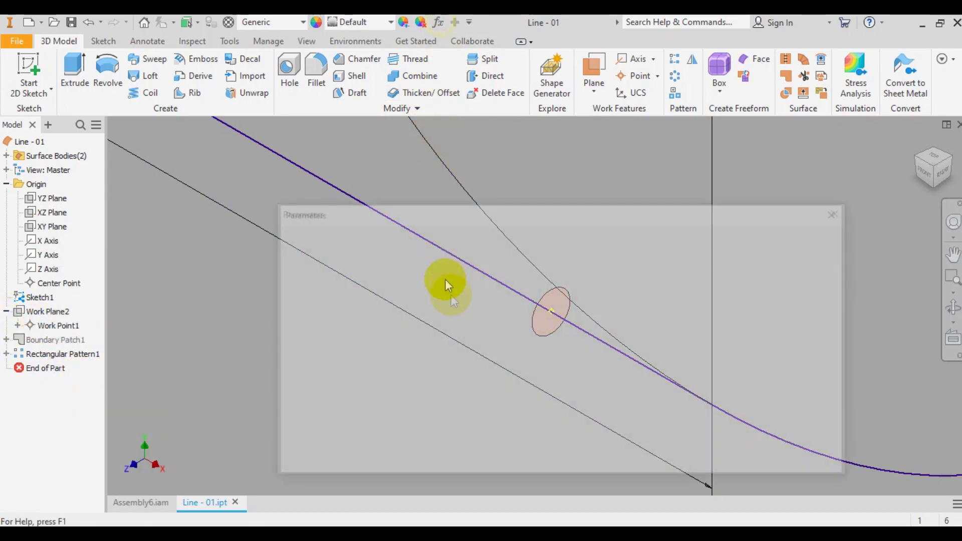
pyautogui.click(491, 375)
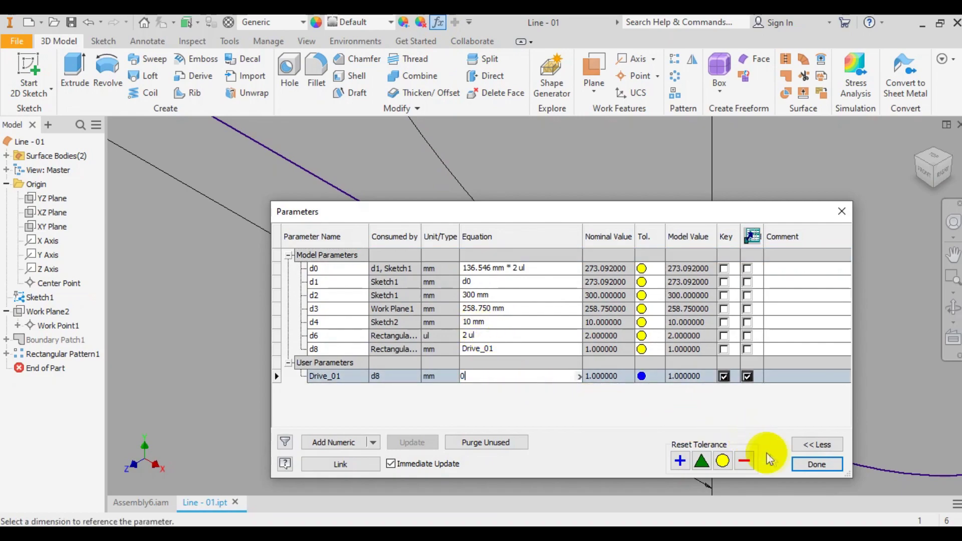
pyautogui.click(807, 465)
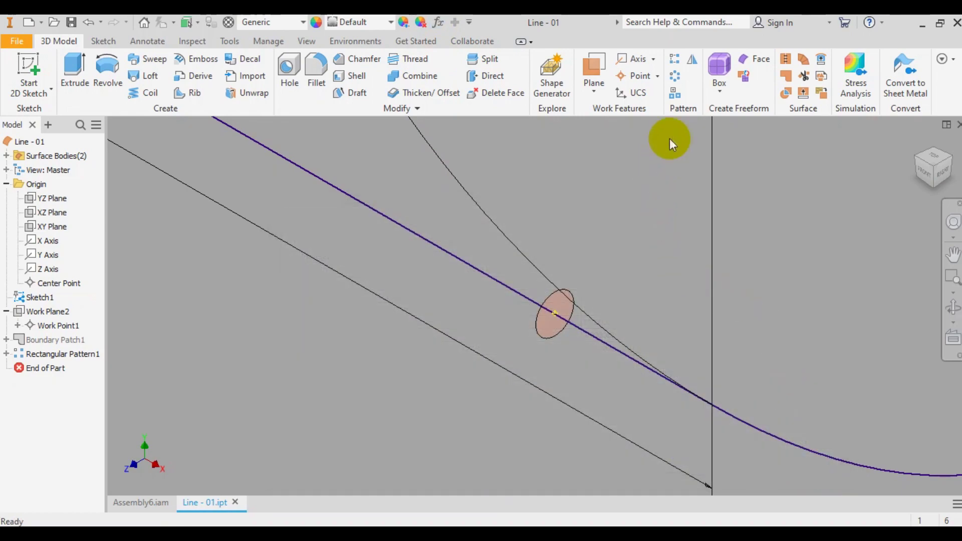
# Set up a rectangular pattern of the patch's centre work point along the chain path, oriented to Direction1 and starting at that point.
pyautogui.click(674, 64)
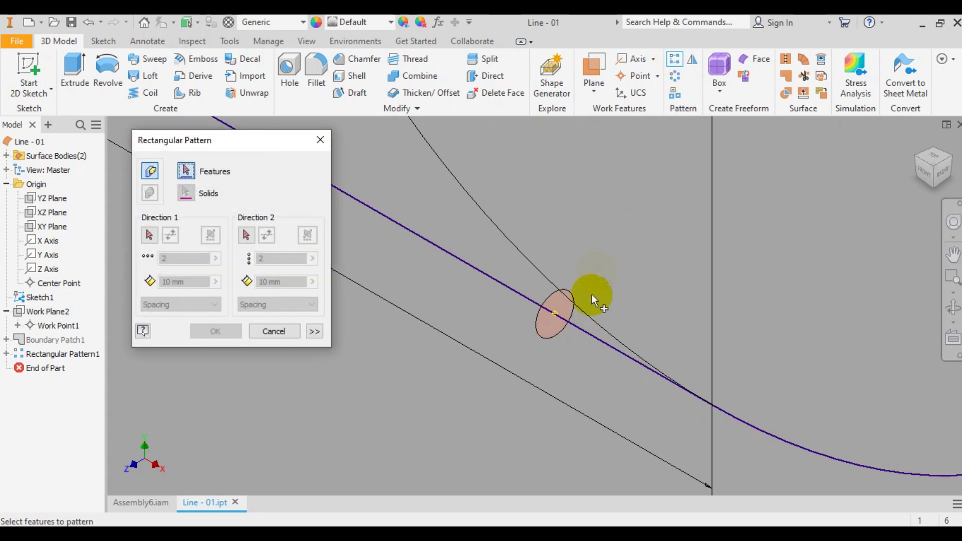
pyautogui.click(556, 314)
pyautogui.click(150, 236)
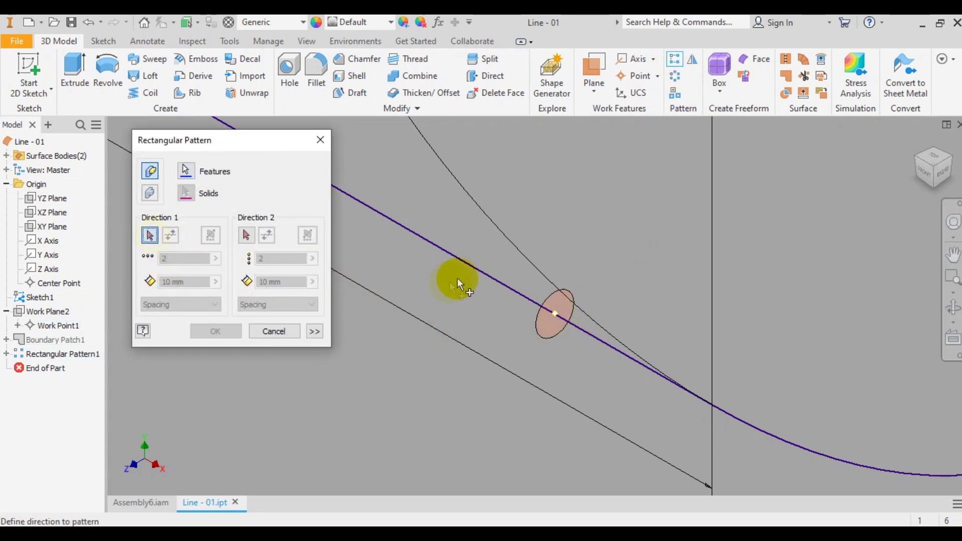
pyautogui.click(469, 265)
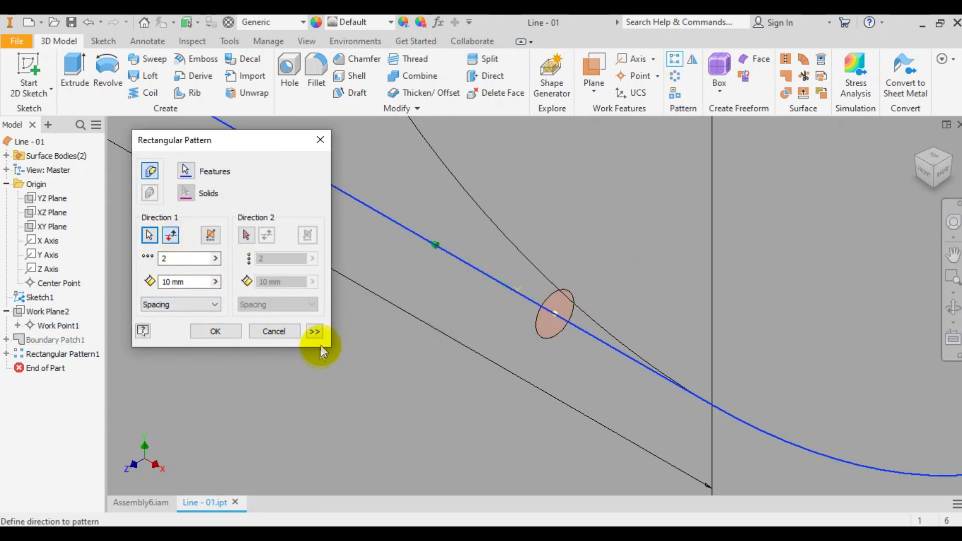
pyautogui.click(315, 332)
pyautogui.click(150, 377)
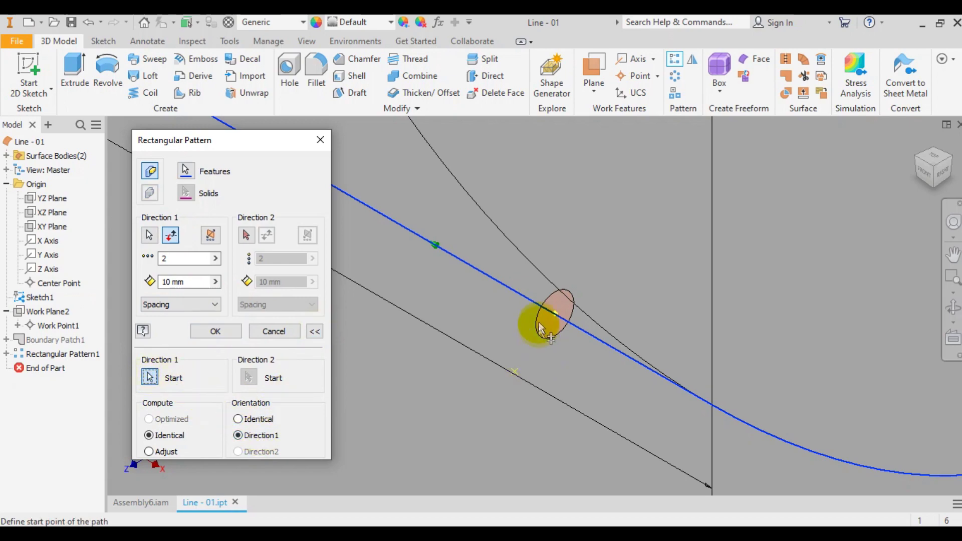
pyautogui.click(554, 313)
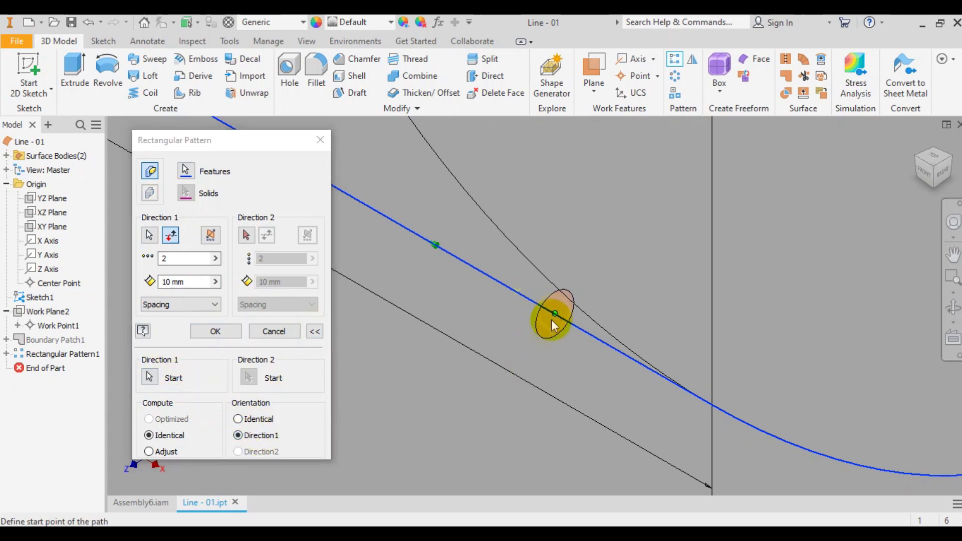
# Set the work point pattern to 20 instances at 38.141 mm spacing and create it.
pyautogui.click(197, 282)
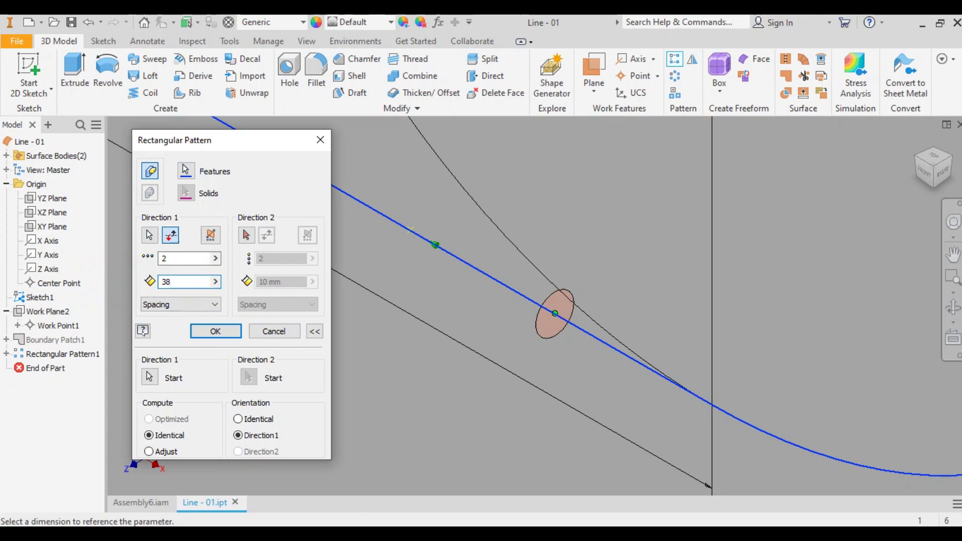
pyautogui.click(178, 271)
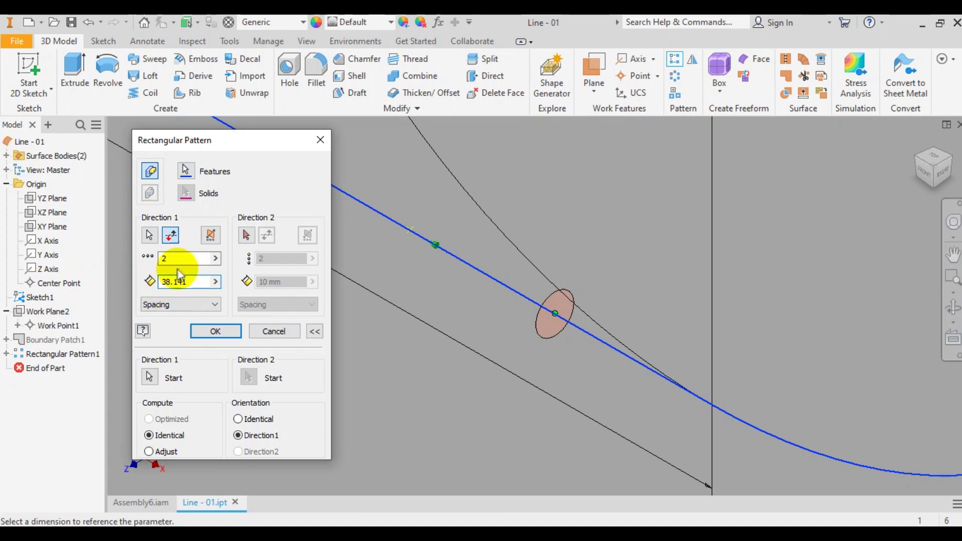
pyautogui.click(215, 330)
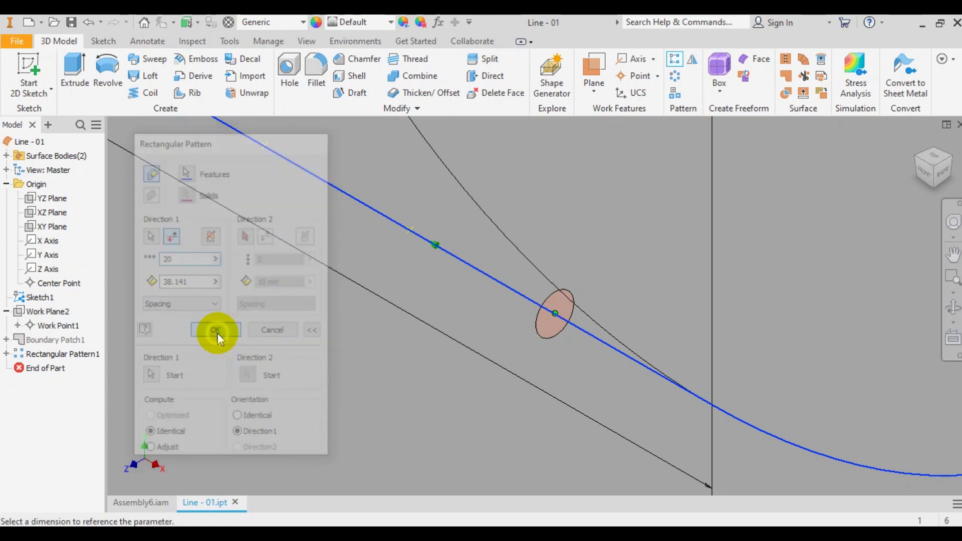
# Create a work plane parallel to the YZ plane through the centre of the path's 273.092 mm circle at the origin.
pyautogui.click(916, 144)
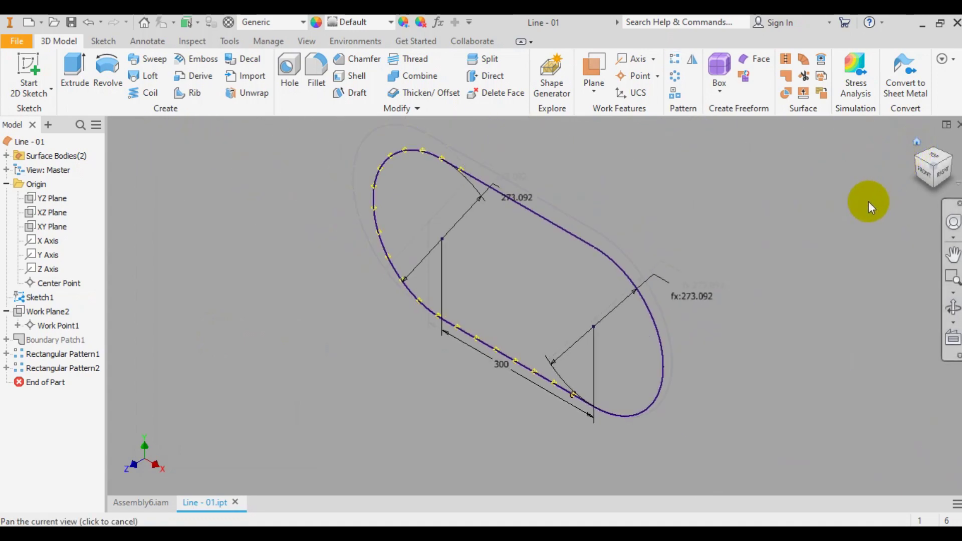
pyautogui.click(593, 90)
pyautogui.click(612, 178)
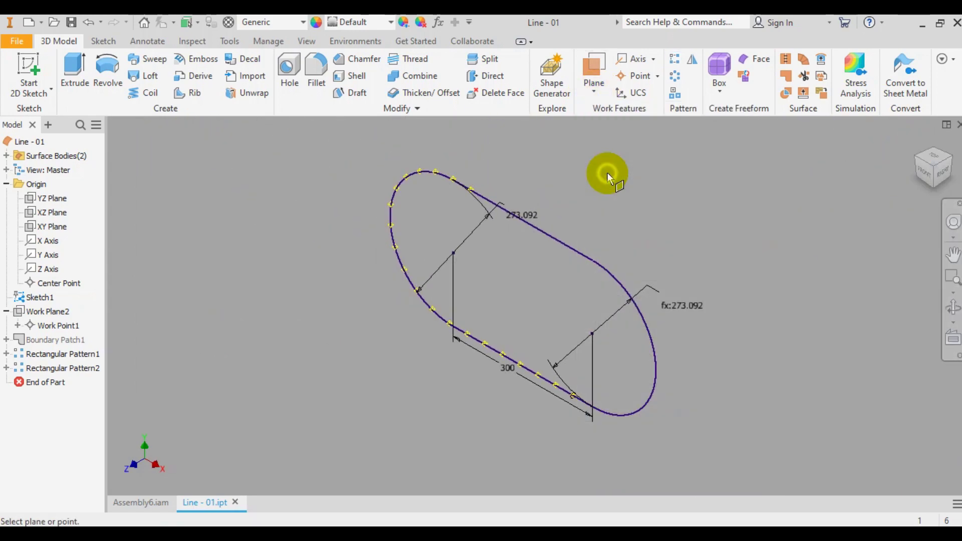
pyautogui.click(62, 200)
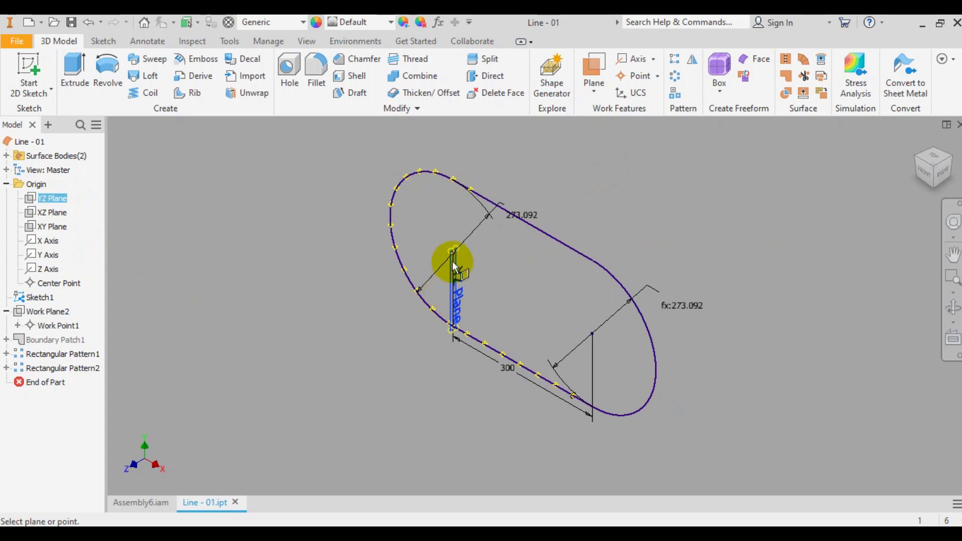
pyautogui.click(452, 251)
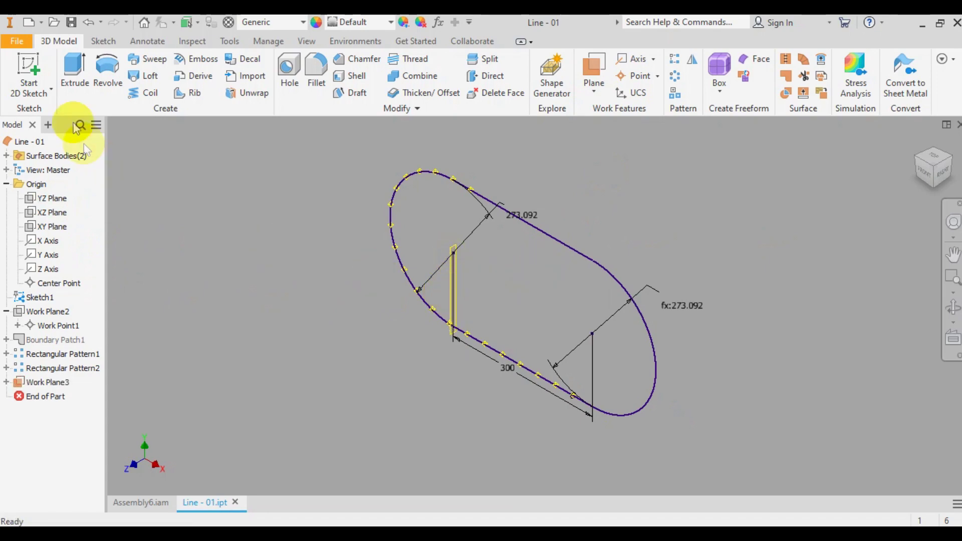
pyautogui.press('F2')
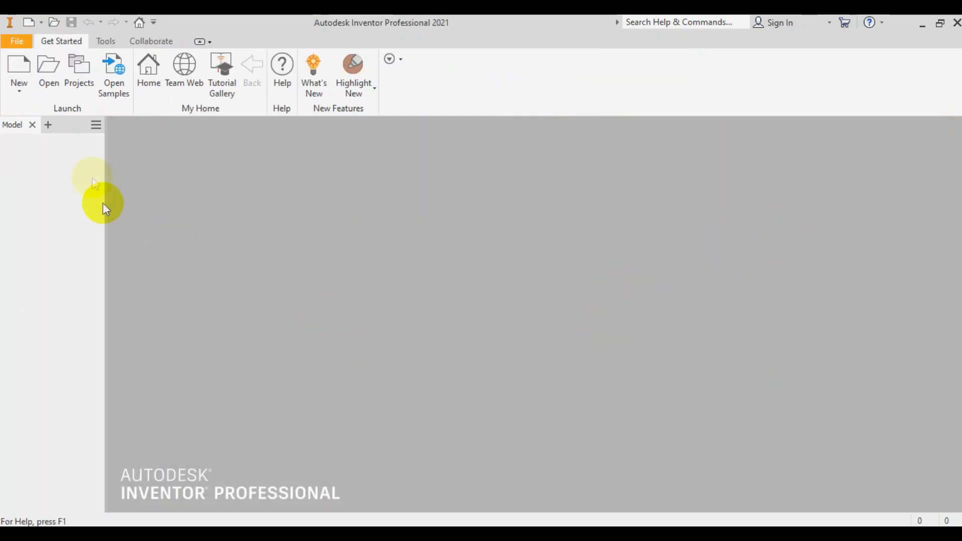
# Start a new part and sketch a 17.5 mm diameter circle centred on the origin.
pyautogui.click(20, 70)
pyautogui.doubleClick(485, 173)
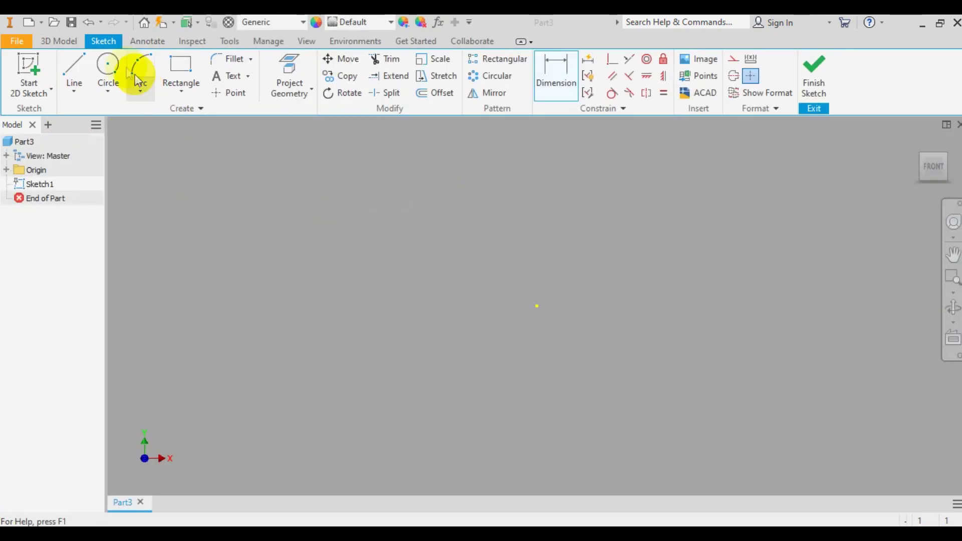
pyautogui.click(108, 68)
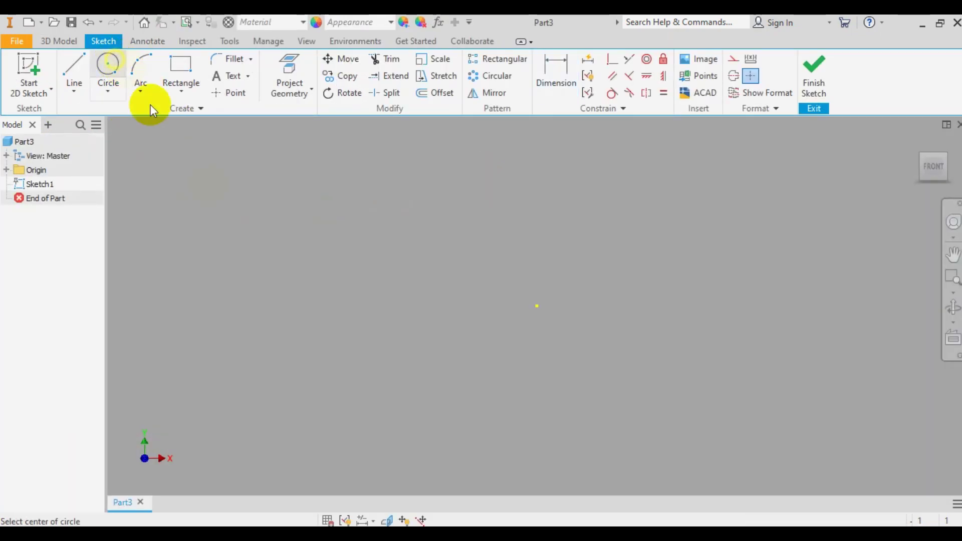
pyautogui.click(537, 305)
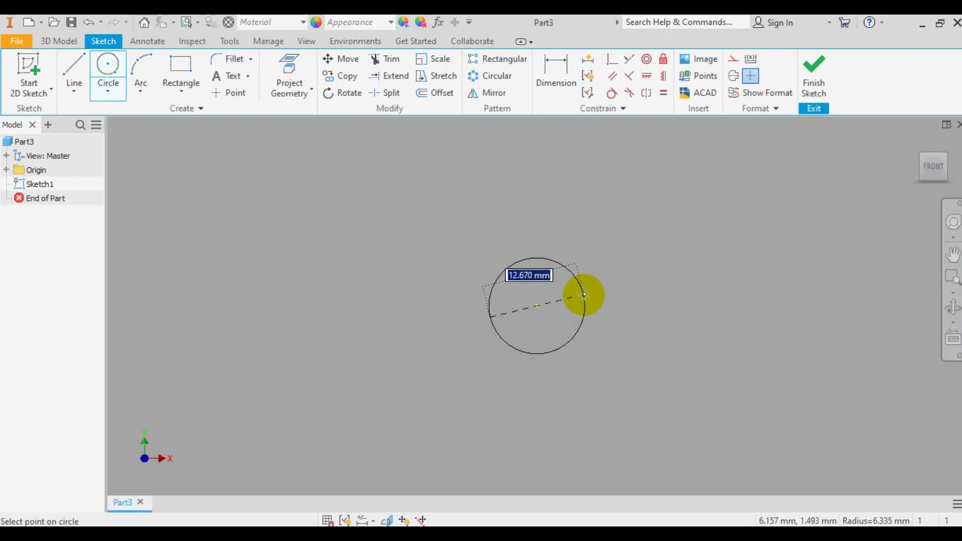
pyautogui.press('Return')
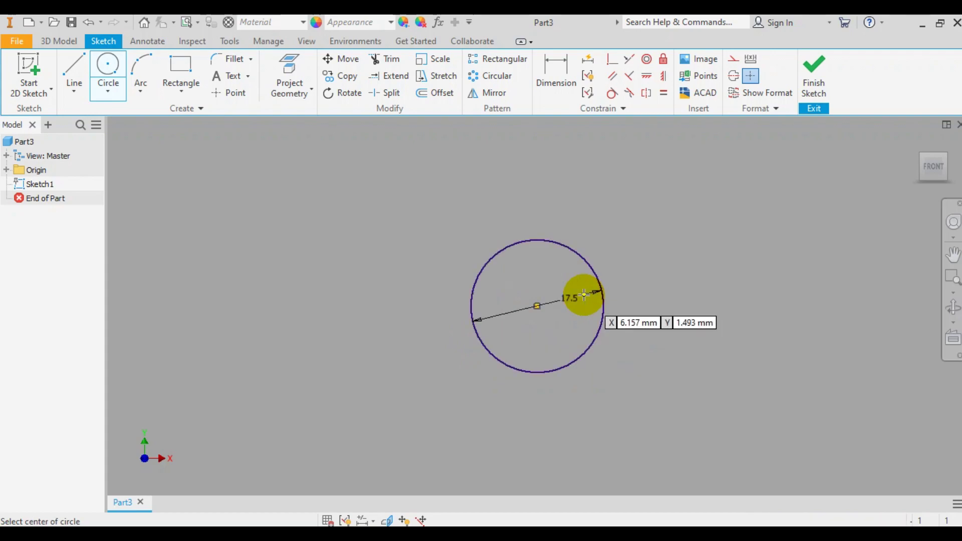
# Draw a second circle beside the first and link its diameter to the first circle's 17.5 mm dimension.
pyautogui.click(681, 229)
pyautogui.click(748, 231)
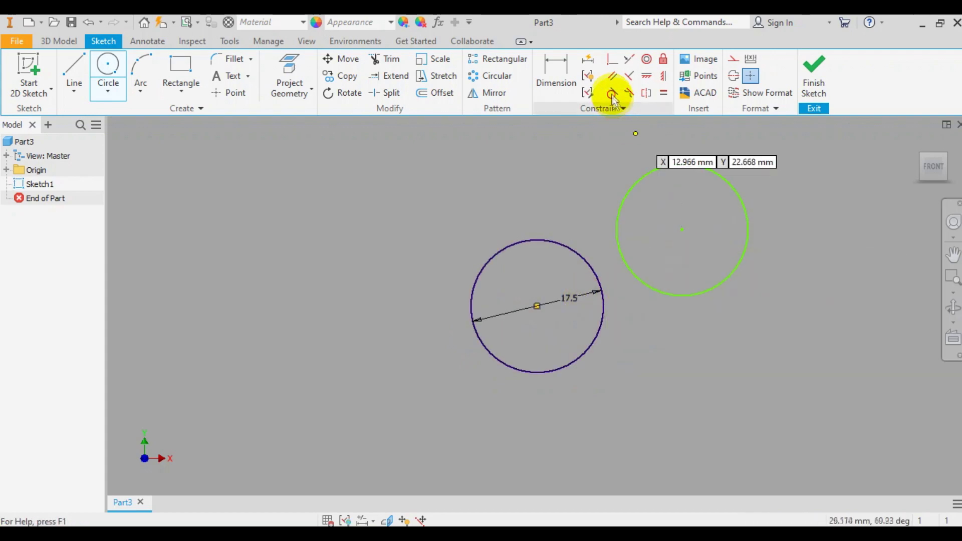
pyautogui.click(555, 71)
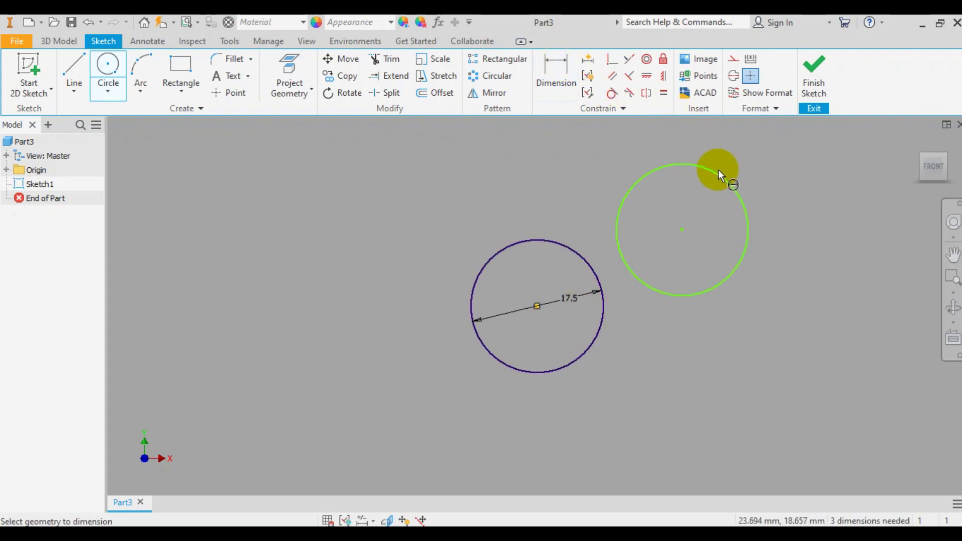
pyautogui.click(768, 160)
pyautogui.click(568, 298)
pyautogui.click(820, 213)
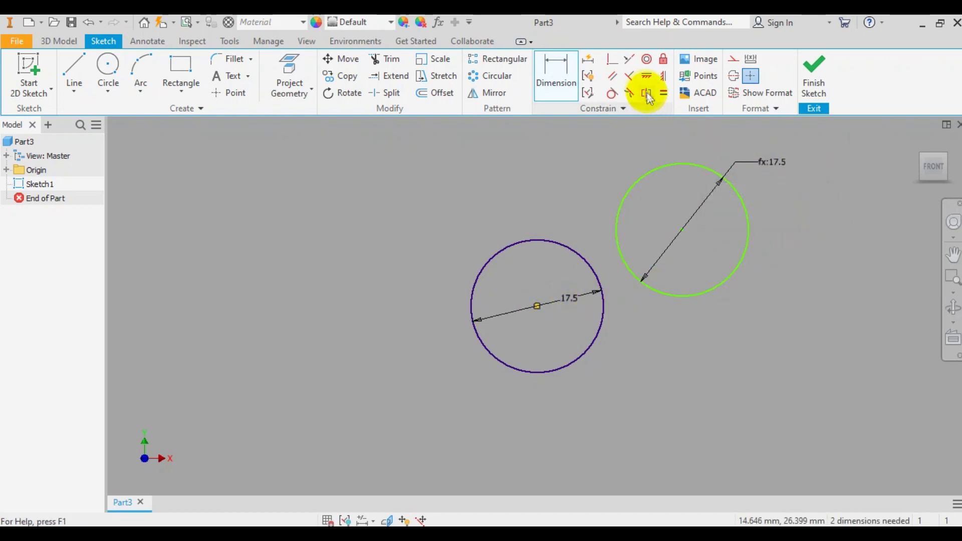
# Align the two circle centres horizontally and set the distance between them to 19.05 mm.
pyautogui.click(685, 229)
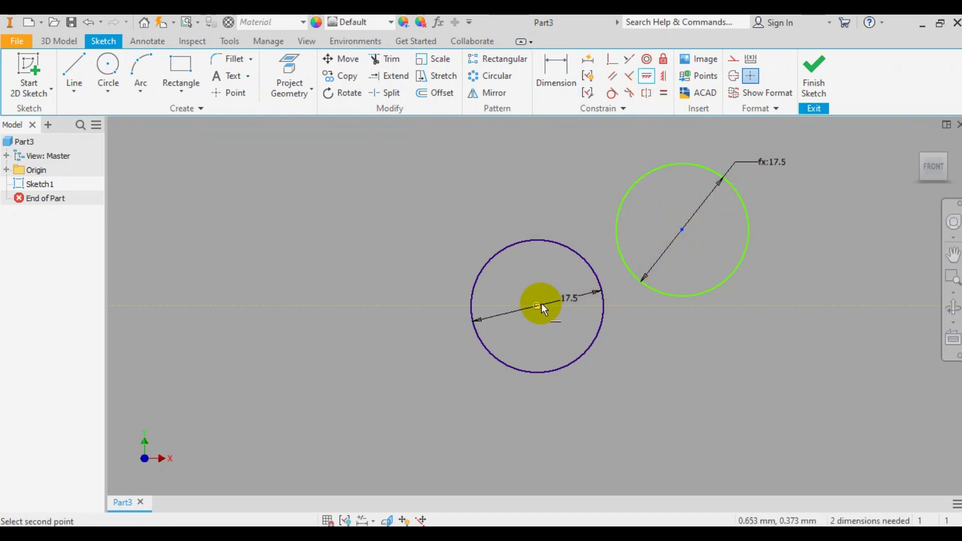
pyautogui.click(537, 306)
pyautogui.click(568, 85)
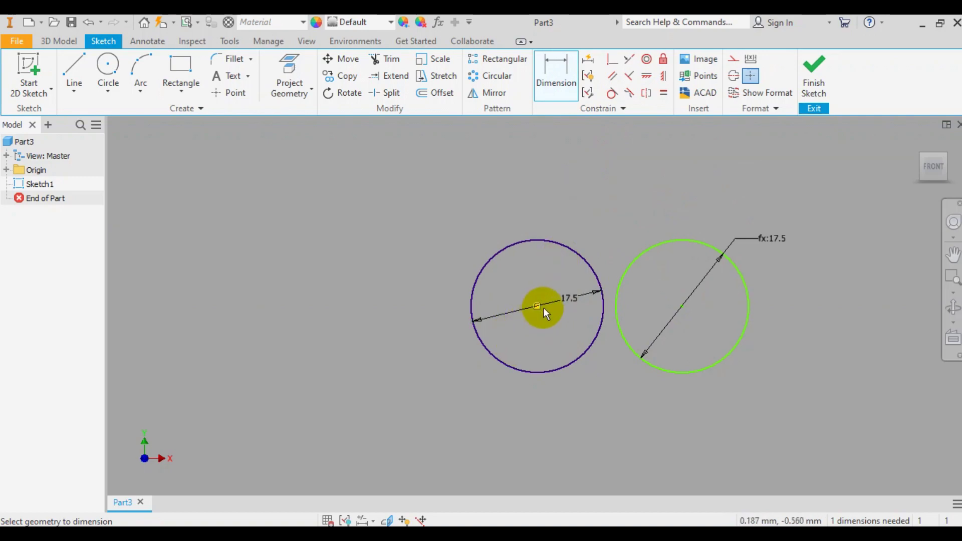
pyautogui.click(538, 306)
pyautogui.click(682, 306)
pyautogui.click(597, 414)
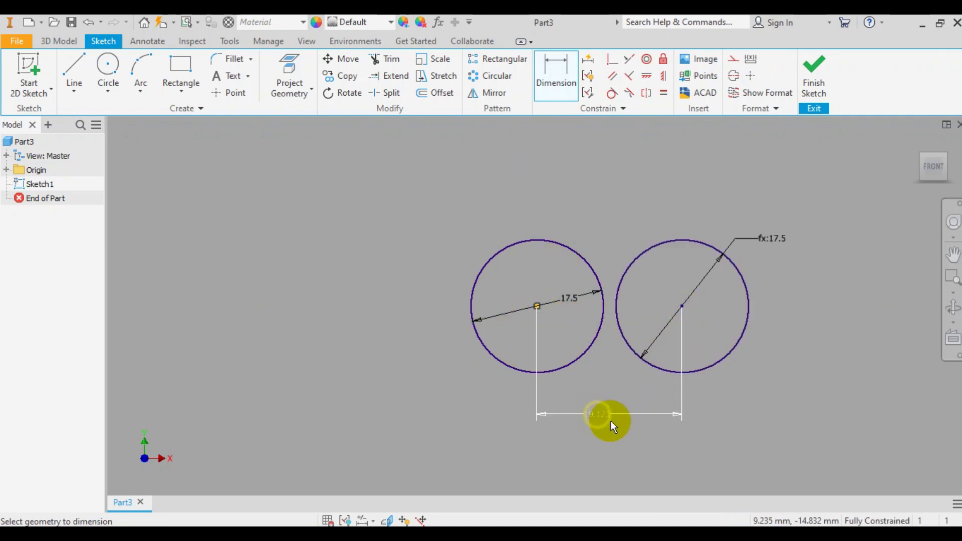
pyautogui.write('19')
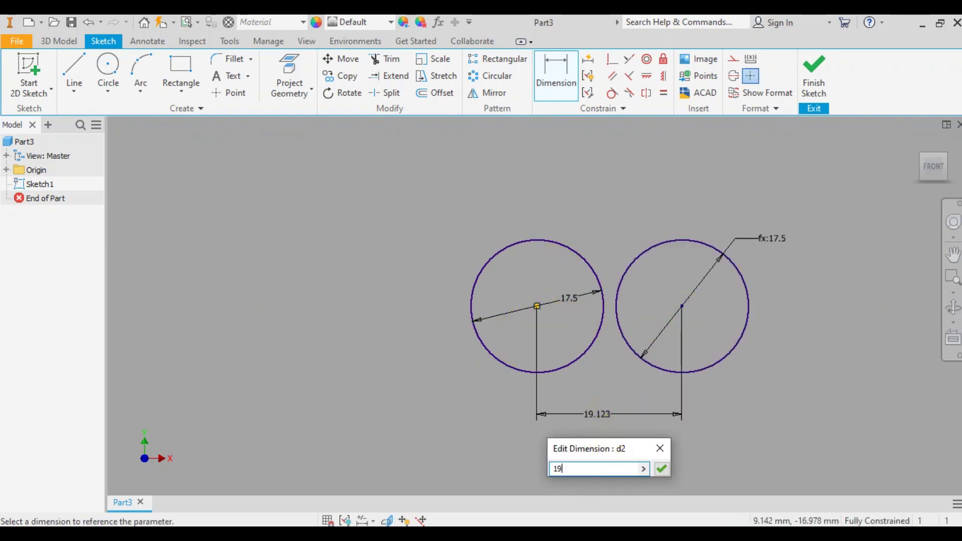
pyautogui.write('.05')
pyautogui.press('Return')
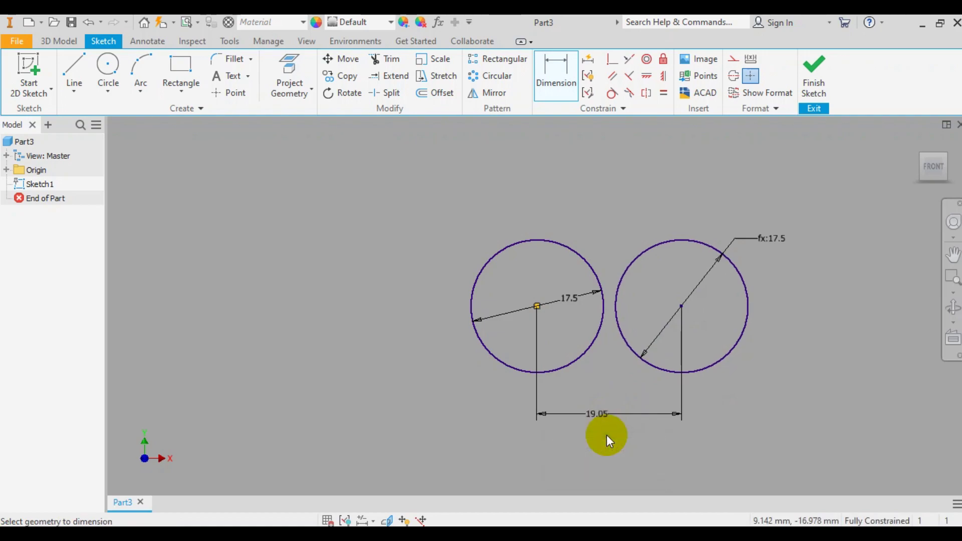
# Draw two 23 mm diameter circles, one above and one below the pair of 17.5 mm circles.
pyautogui.click(108, 64)
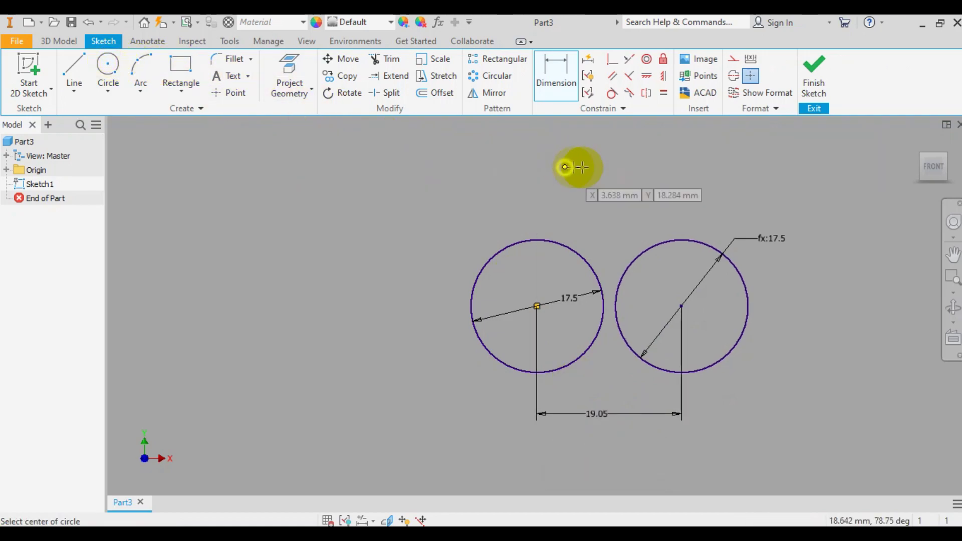
pyautogui.click(565, 169)
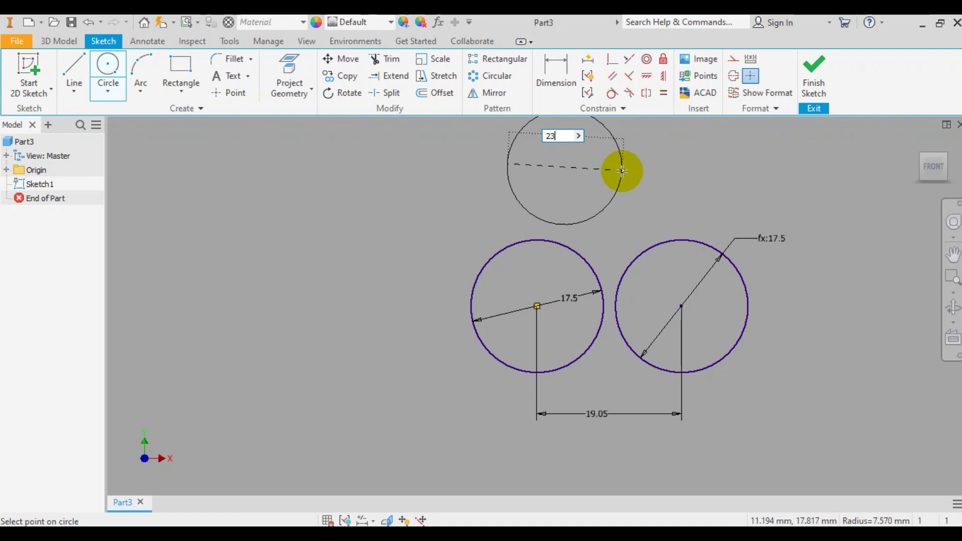
pyautogui.write('23')
pyautogui.press('Return')
pyautogui.click(585, 456)
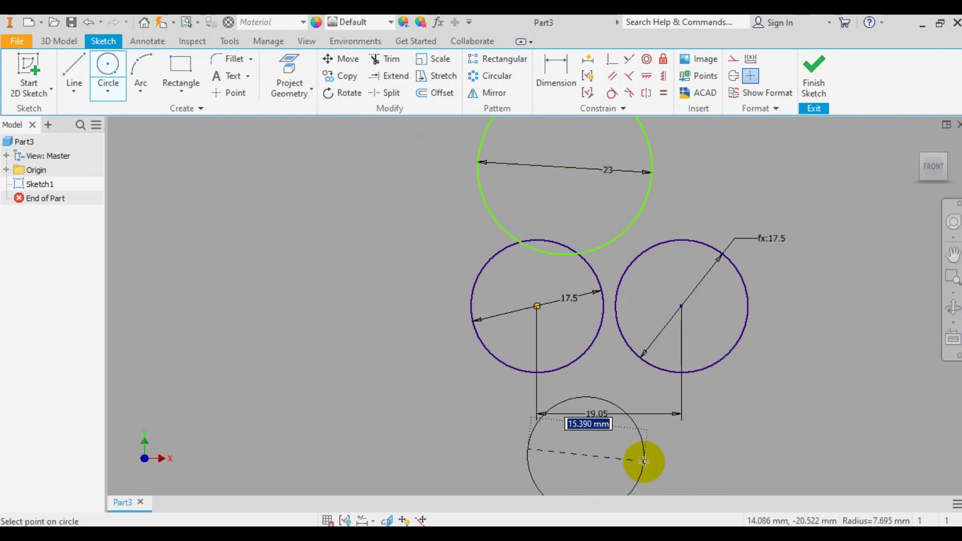
pyautogui.press('Return')
# Make the upper and lower 23 mm circles tangent to both 17.5 mm circles.
pyautogui.click(612, 93)
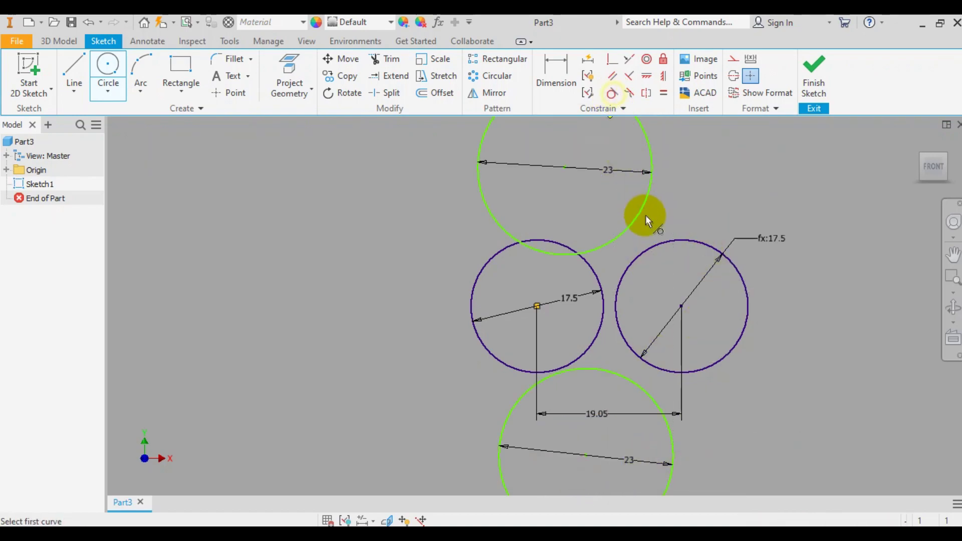
pyautogui.click(639, 225)
pyautogui.click(635, 257)
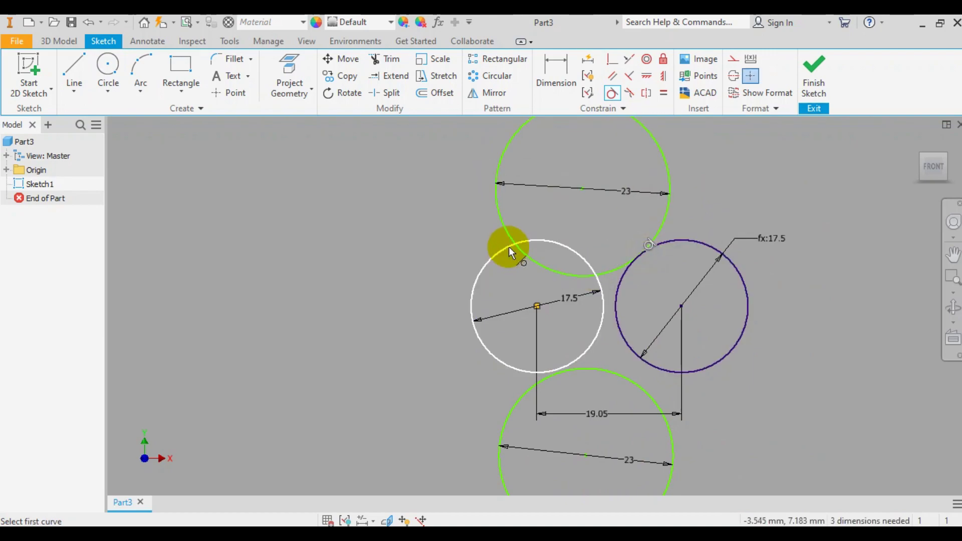
pyautogui.click(516, 239)
pyautogui.click(510, 237)
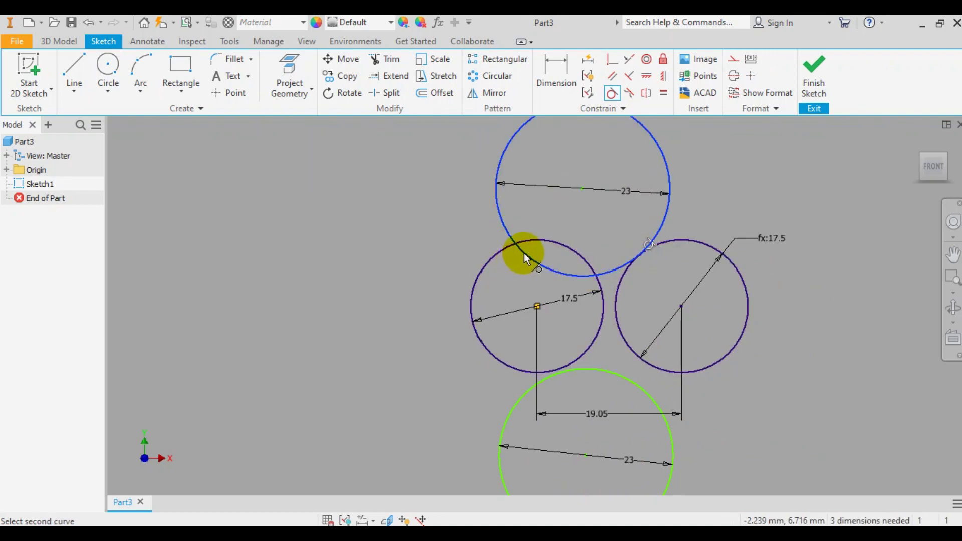
pyautogui.click(539, 241)
pyautogui.click(612, 370)
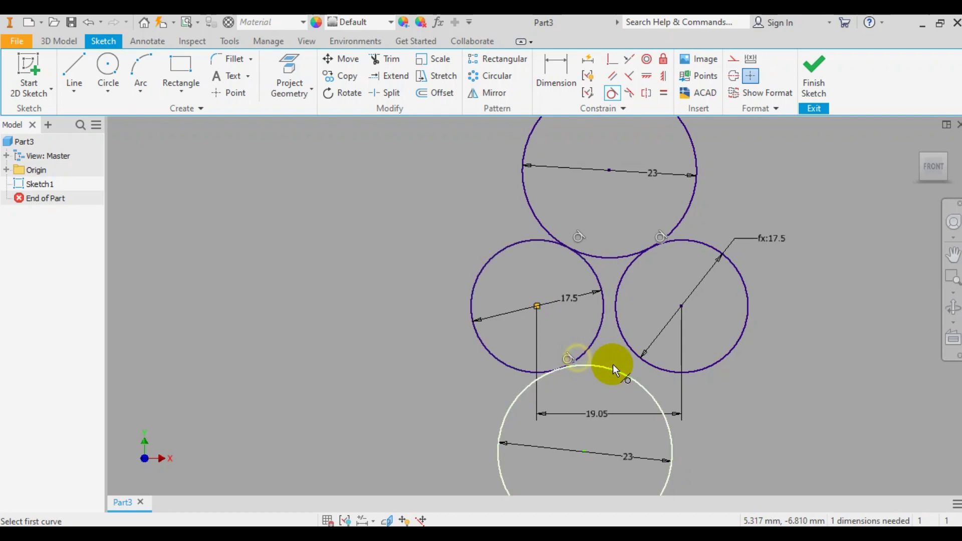
pyautogui.click(646, 373)
# Trim the circles to leave only the closed, waisted link-plate outline, and finish the sketch.
pyautogui.click(385, 59)
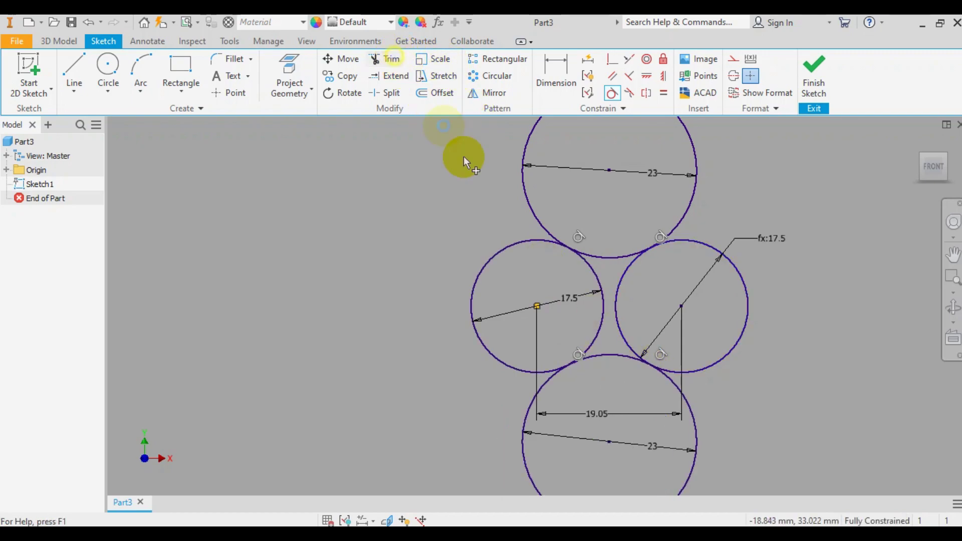
pyautogui.click(595, 273)
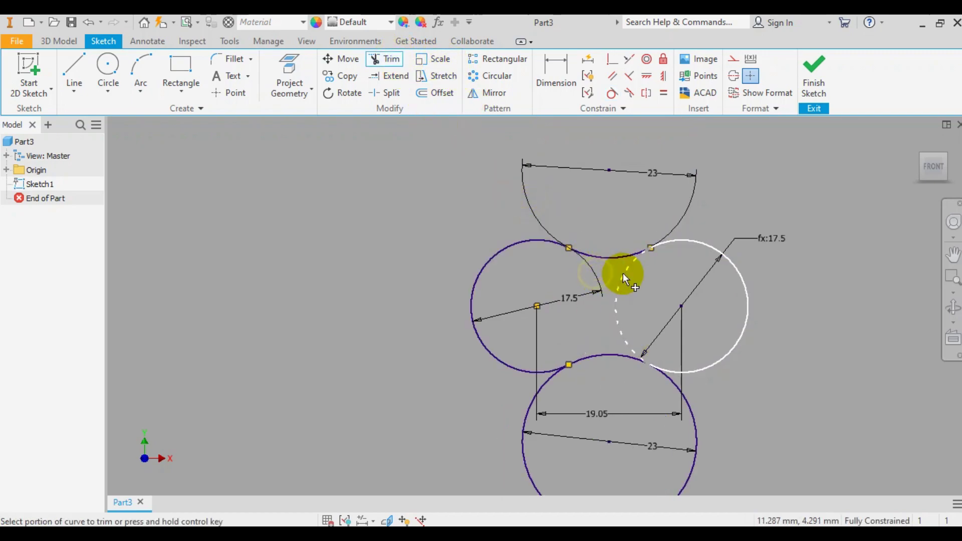
pyautogui.click(551, 392)
pyautogui.click(812, 76)
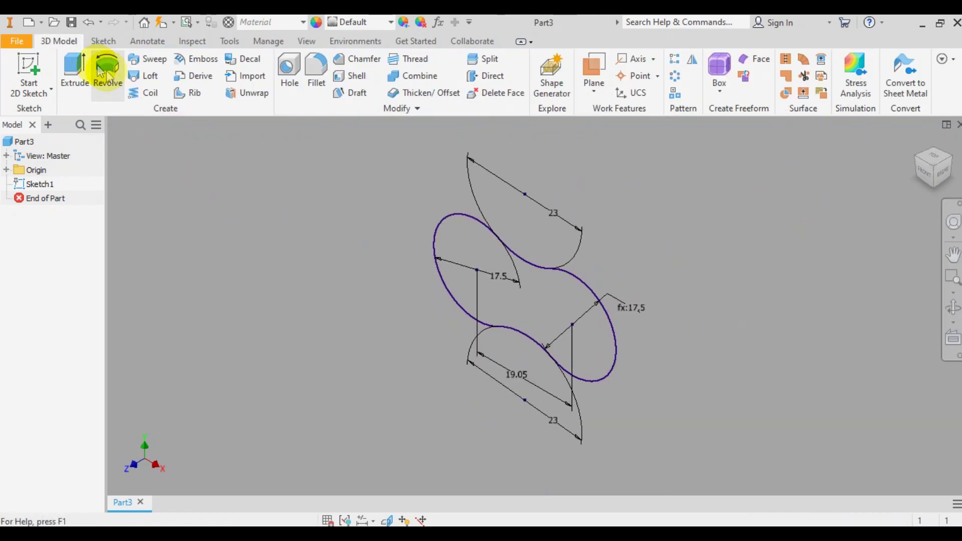
# Extrude the link-plate outline 2.4 mm.
pyautogui.click(74, 70)
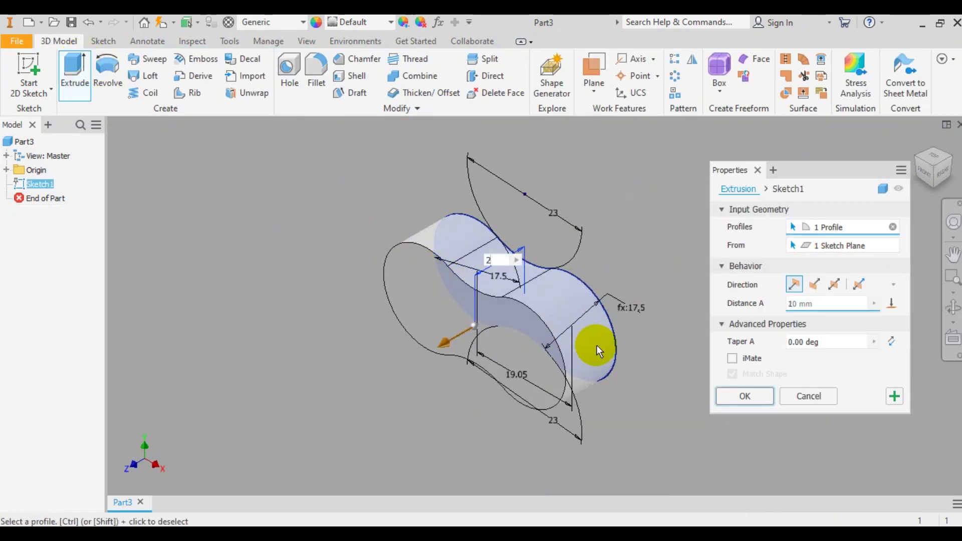
pyautogui.write('2.4')
pyautogui.press('Return')
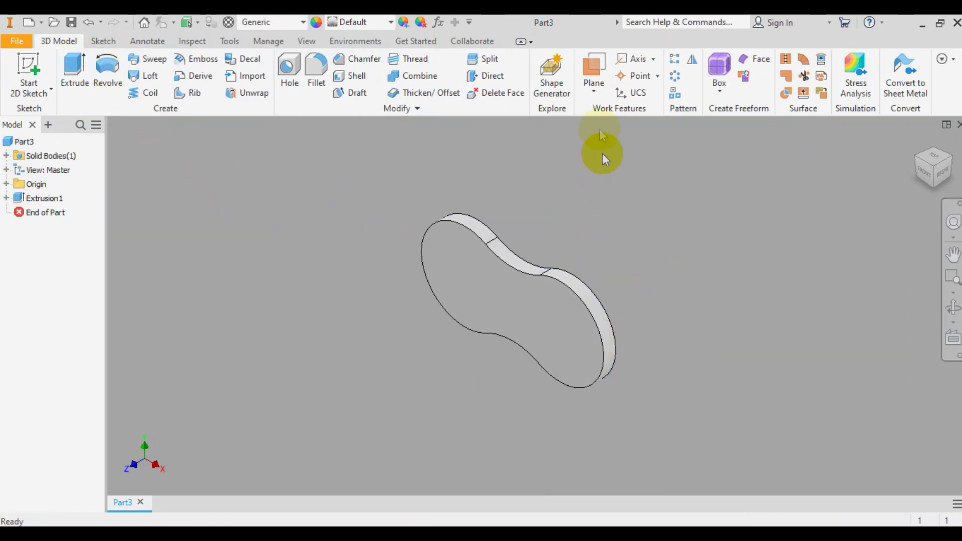
# Create a work plane offset 12.7 mm outward from the plate's front face.
pyautogui.click(594, 68)
pyautogui.moveTo(444, 253); pyautogui.dragTo(404, 281)
pyautogui.press('Return')
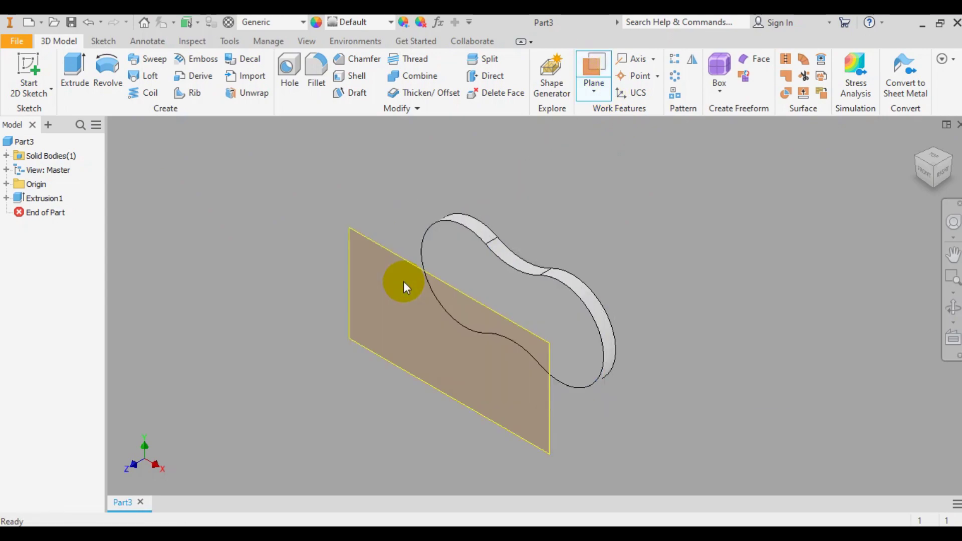
# Sketch on the offset work plane, projecting the link plate's outline onto it, and finish the sketch.
pyautogui.click(35, 72)
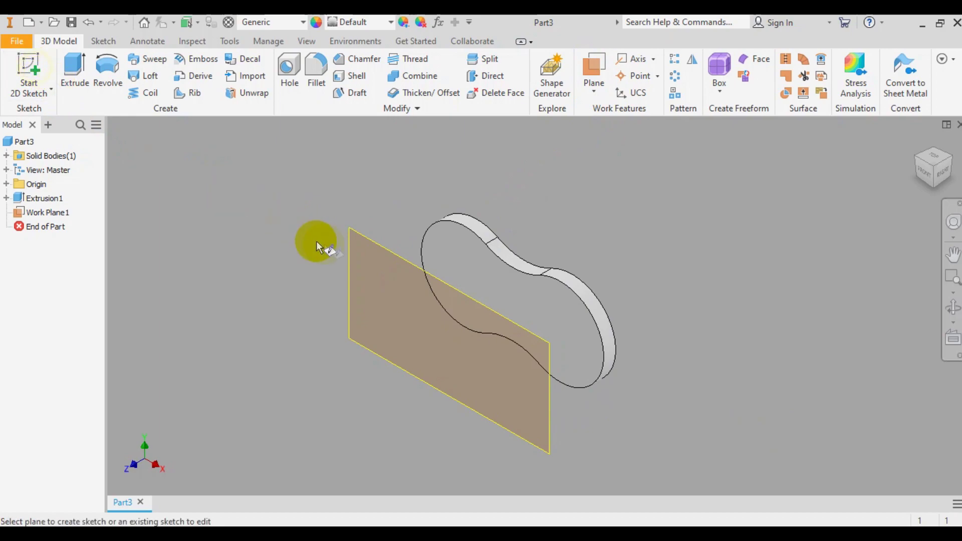
pyautogui.click(348, 241)
pyautogui.click(293, 65)
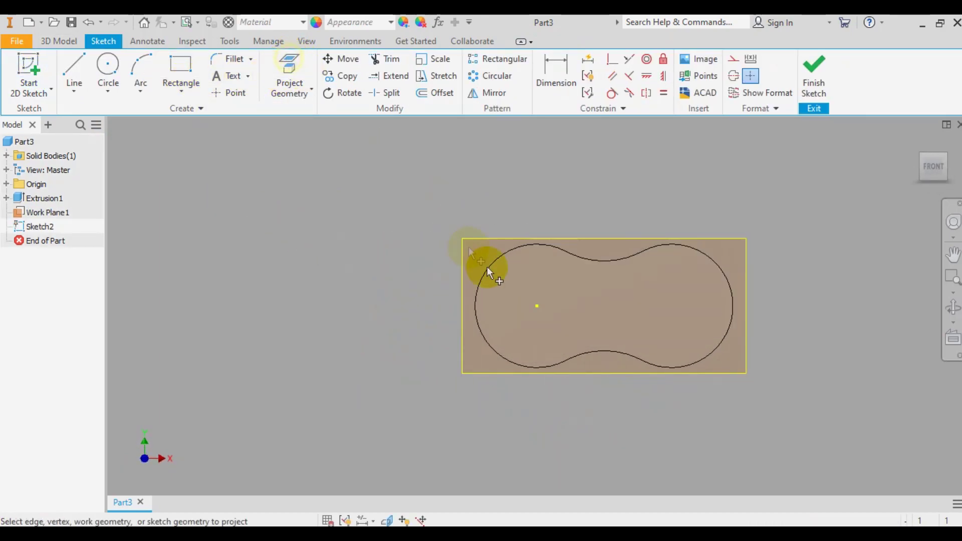
pyautogui.click(486, 267)
pyautogui.click(814, 87)
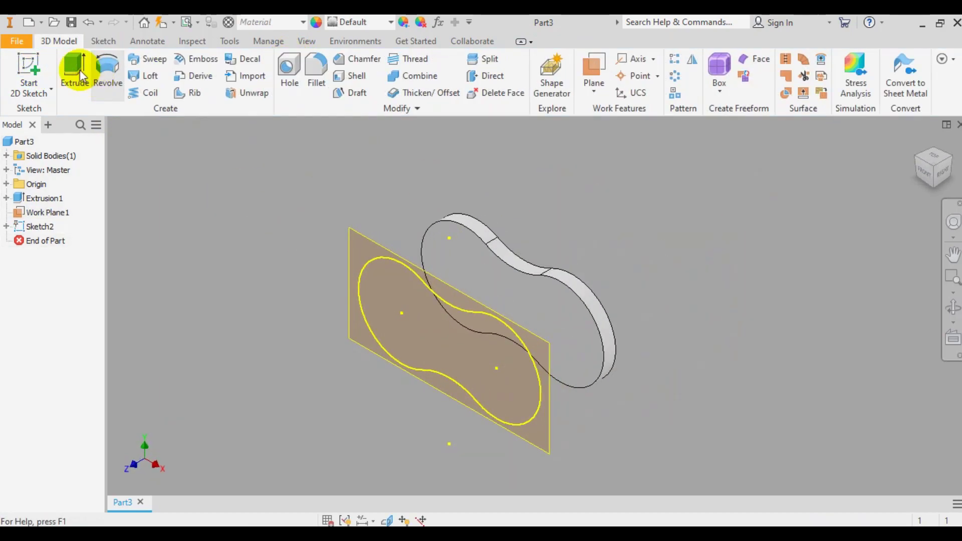
# Extrude the projected outline 2.4 mm away from the first plate to form the second plate, and hide the work plane.
pyautogui.click(75, 71)
pyautogui.click(759, 436)
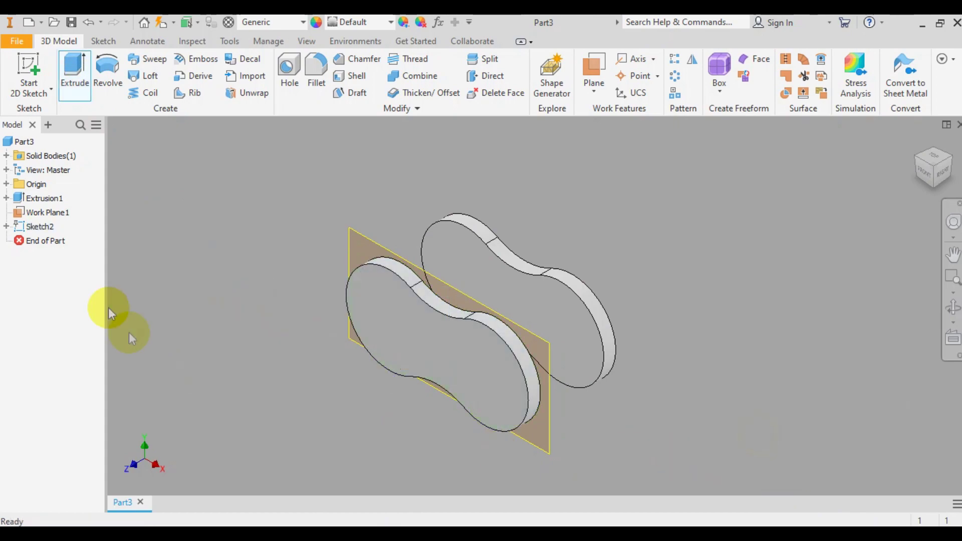
pyautogui.rightClick(55, 213)
pyautogui.click(101, 332)
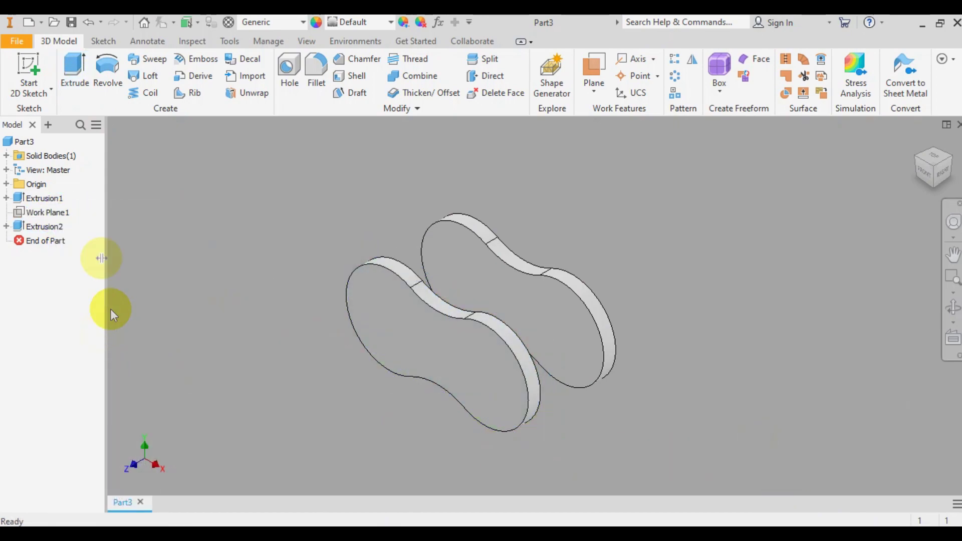
# Start a sketch on the first plate's inner face and draw an 11.91 mm circle centred on the origin-side lobe.
pyautogui.click(29, 70)
pyautogui.click(469, 312)
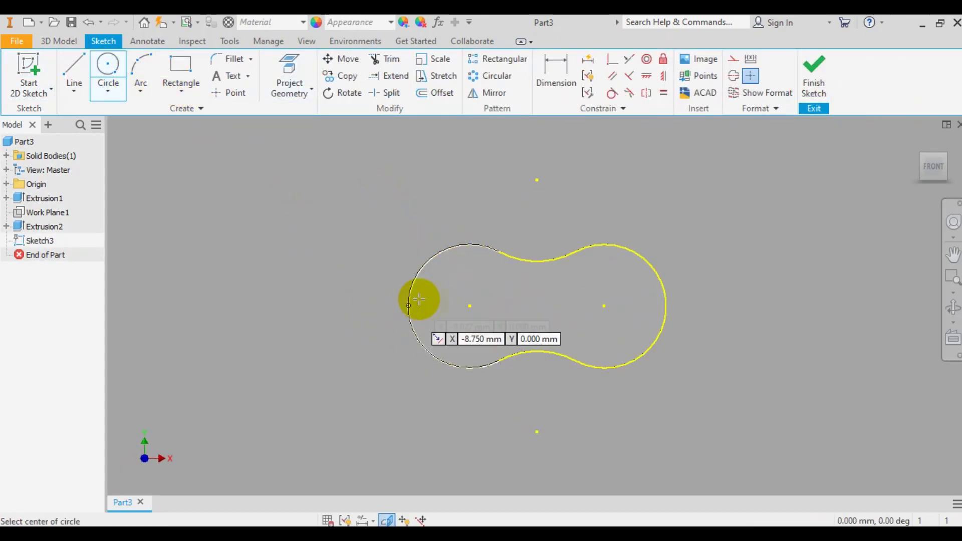
pyautogui.click(469, 307)
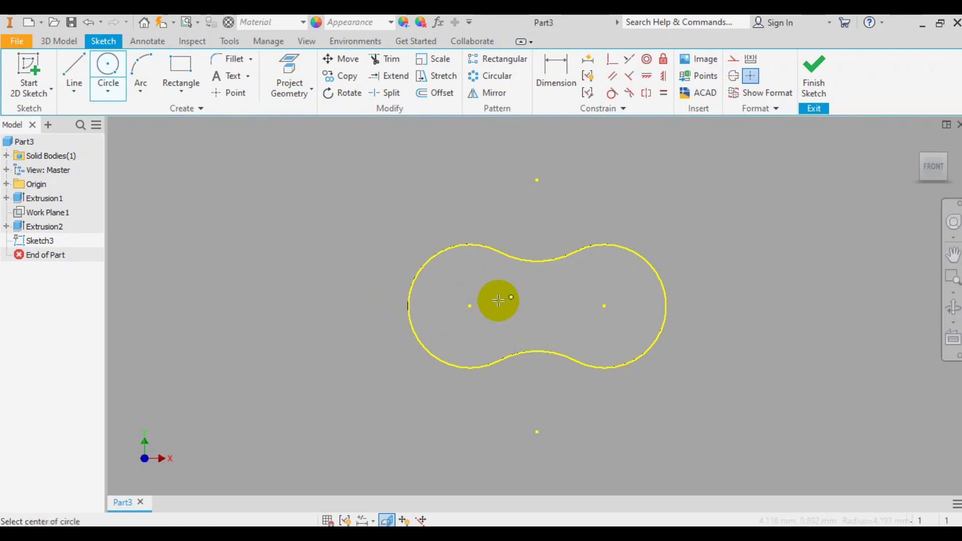
# Copy the 11.91 mm circle from its centre to the other lobe's centre and finish the sketch.
pyautogui.click(340, 76)
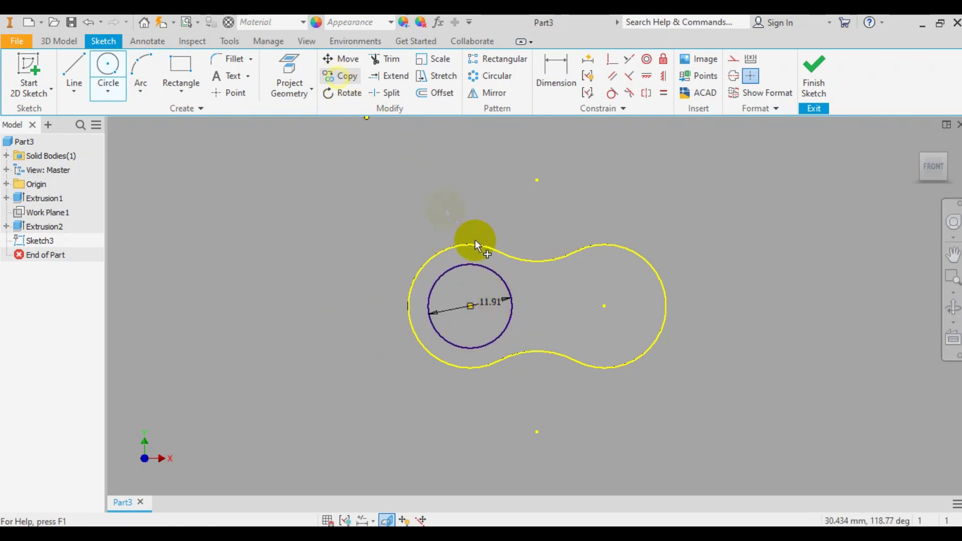
pyautogui.click(483, 267)
pyautogui.click(83, 151)
pyautogui.click(470, 306)
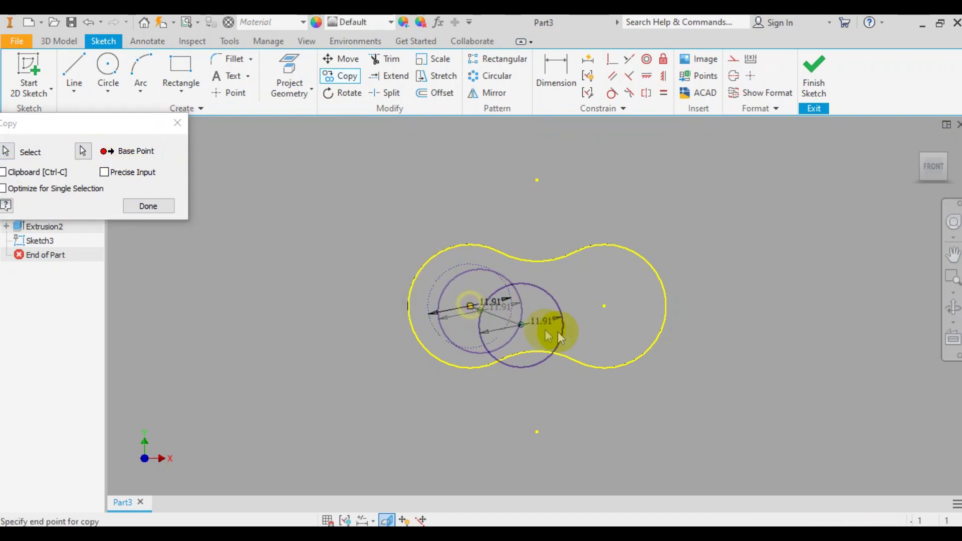
pyautogui.click(605, 304)
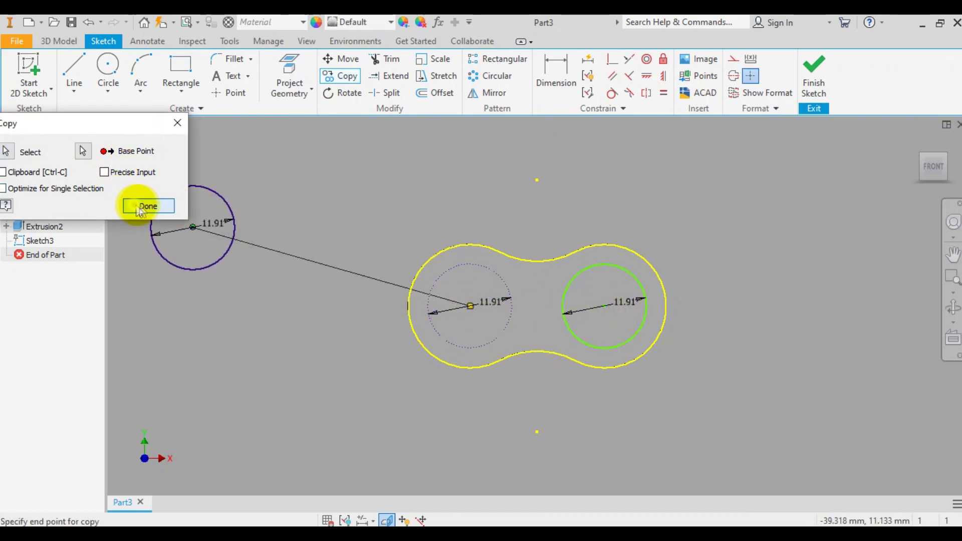
pyautogui.click(141, 208)
pyautogui.click(814, 75)
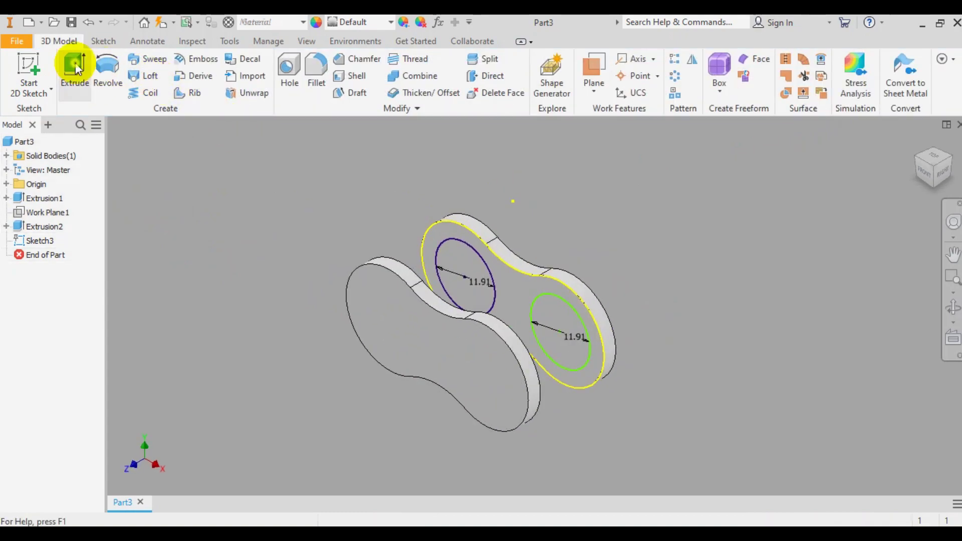
# Extrude both 11.91 mm circles up to the second plate's inner face, joining them to the plates as rollers.
pyautogui.click(75, 68)
pyautogui.click(453, 252)
pyautogui.click(550, 306)
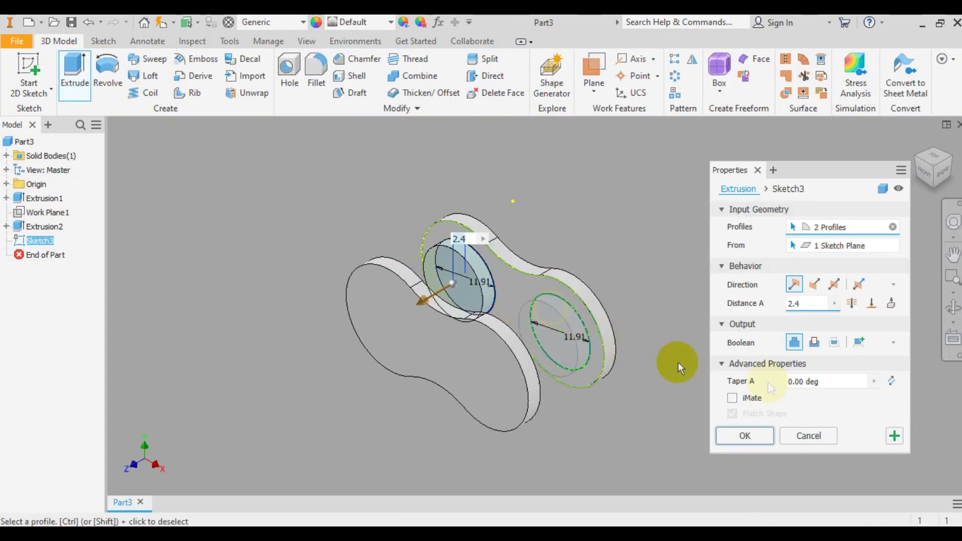
pyautogui.click(871, 303)
pyautogui.click(952, 306)
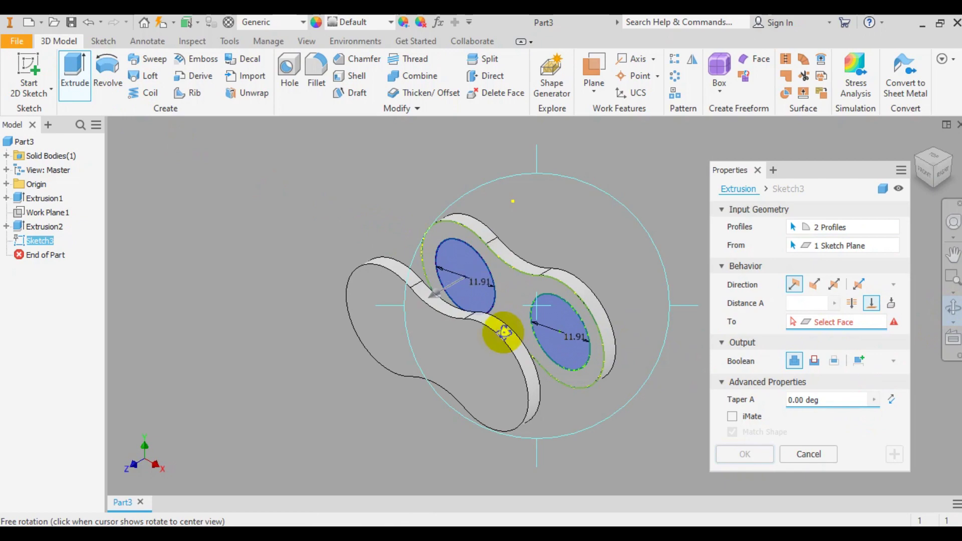
pyautogui.moveTo(503, 332); pyautogui.dragTo(425, 316)
pyautogui.rightClick(464, 316)
pyautogui.press('Escape')
pyautogui.click(447, 314)
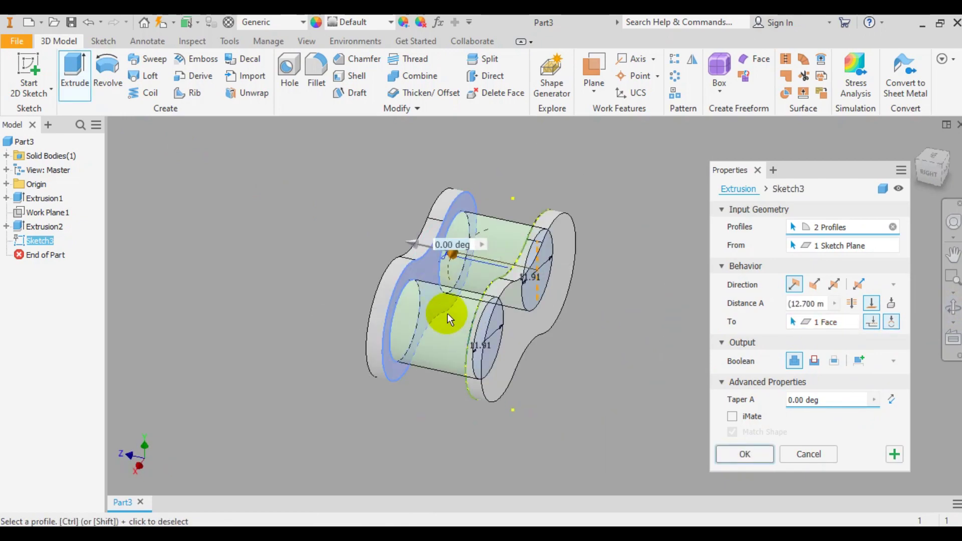
pyautogui.click(743, 456)
# Start a sketch on the front plate's outer face and draw a 5.96 mm circle centred on the origin-side lobe.
pyautogui.click(952, 308)
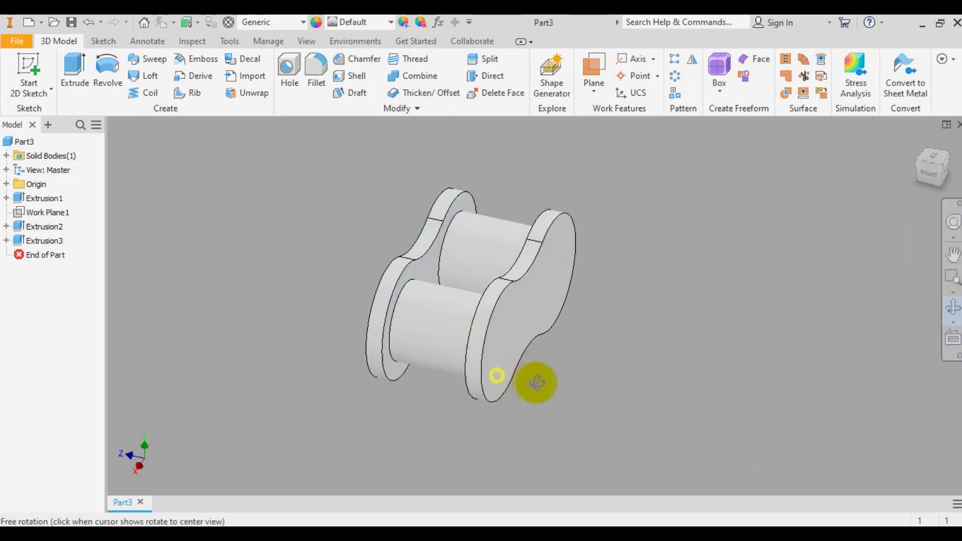
pyautogui.moveTo(536, 382); pyautogui.dragTo(573, 361)
pyautogui.press('Escape')
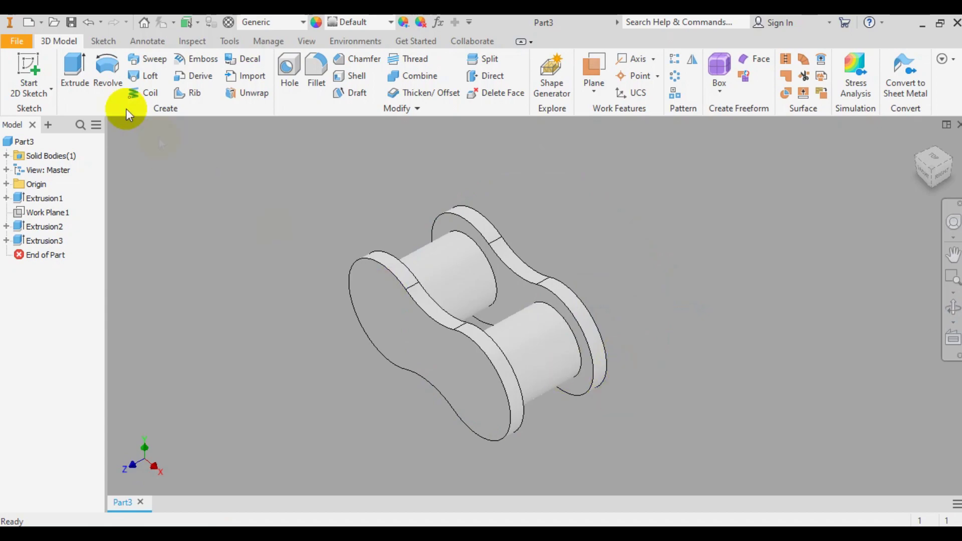
pyautogui.click(30, 68)
pyautogui.click(392, 300)
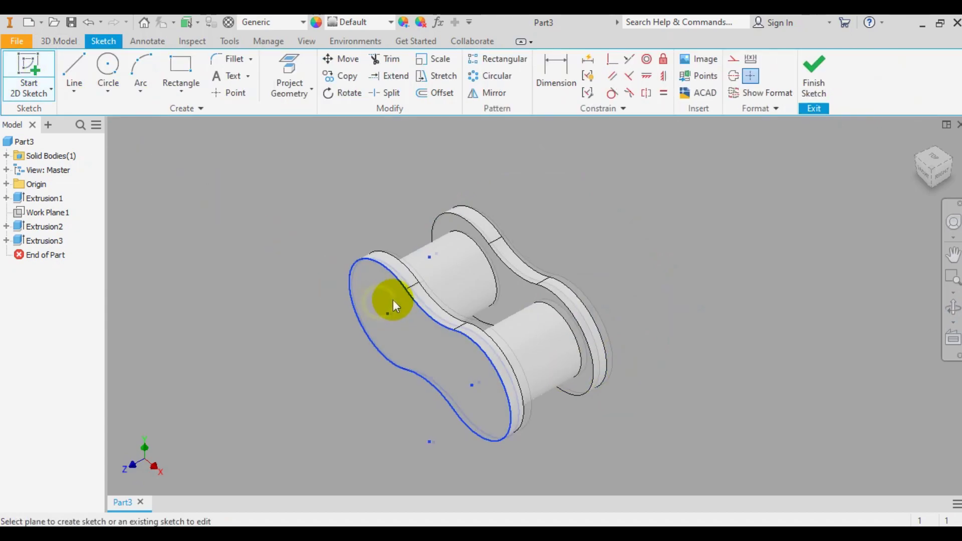
pyautogui.click(108, 64)
pyautogui.click(468, 305)
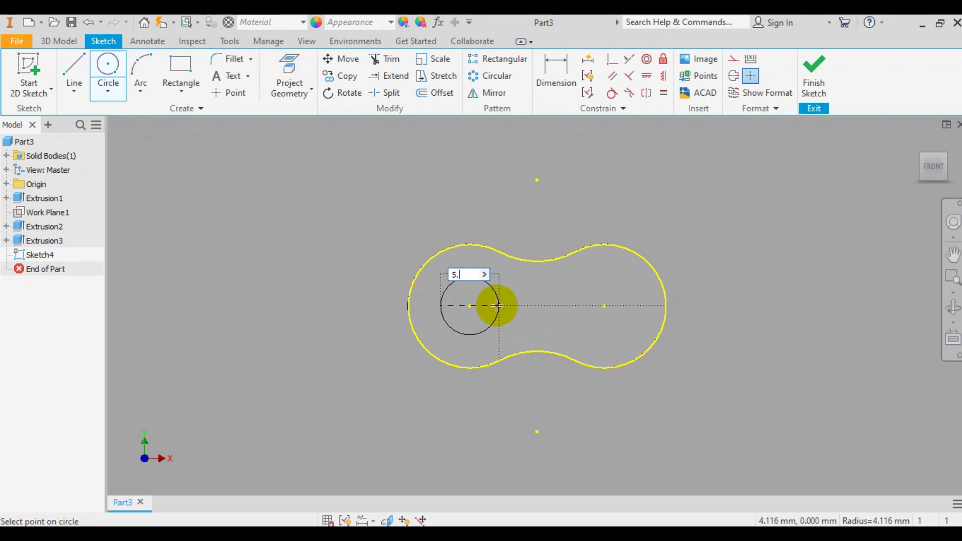
pyautogui.write('5.96')
pyautogui.press('Return')
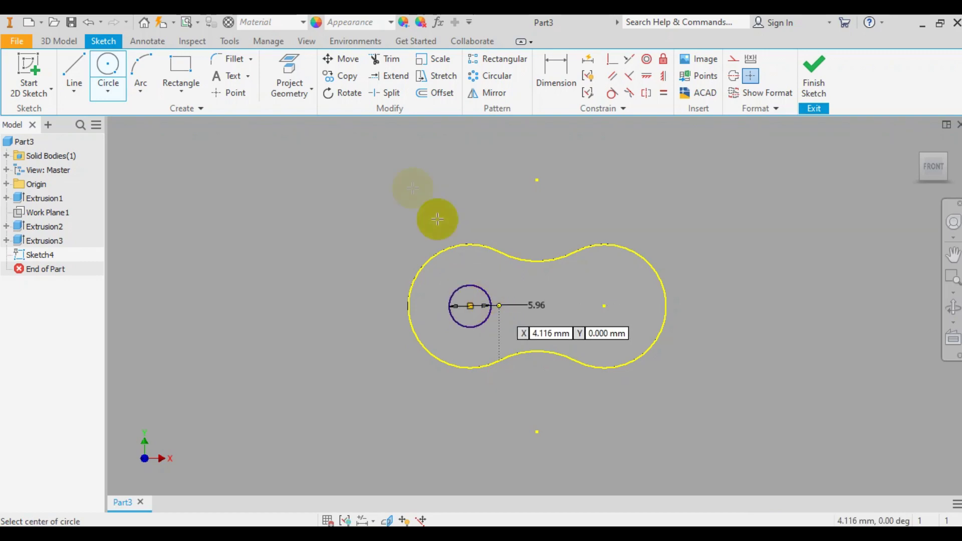
# Copy the 5.96 mm circle from its centre to the other lobe's centre.
pyautogui.click(341, 75)
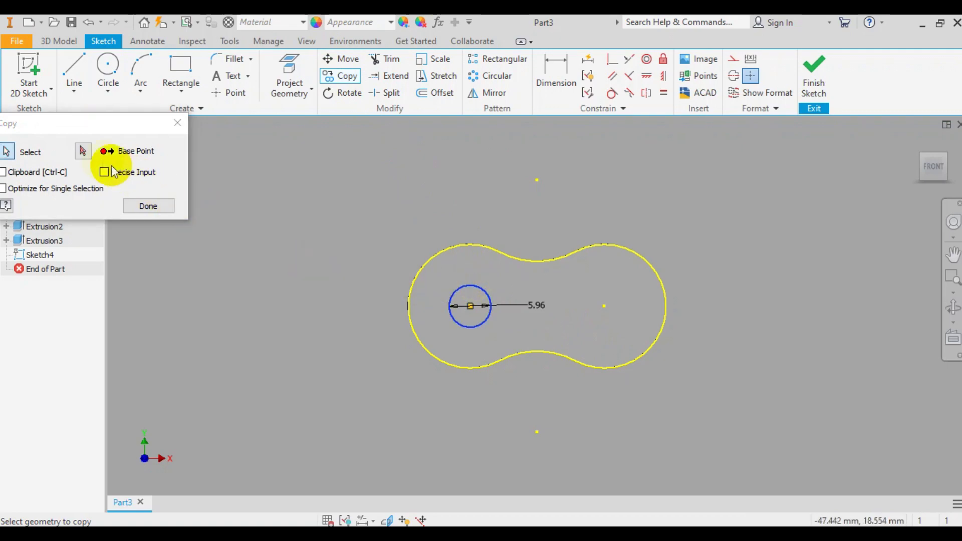
pyautogui.click(83, 151)
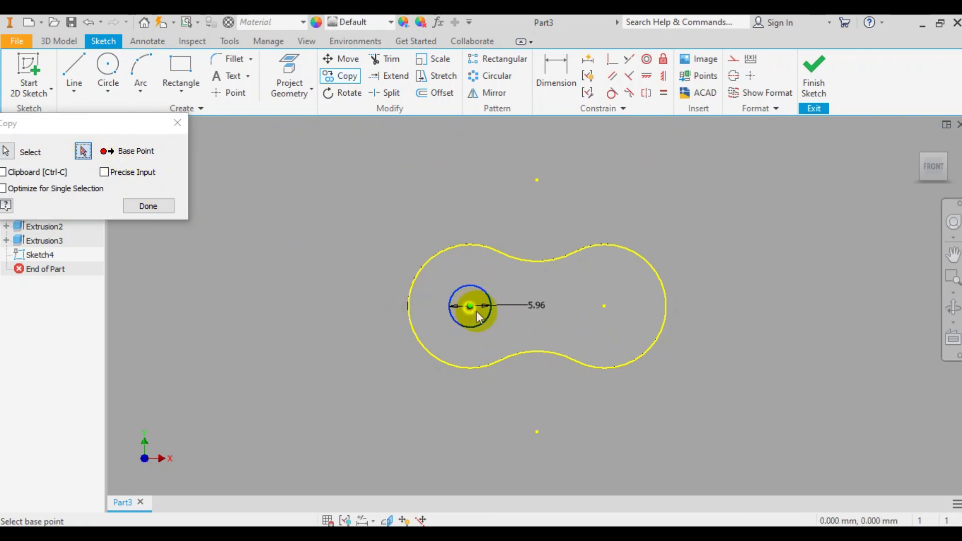
pyautogui.click(606, 307)
pyautogui.click(148, 206)
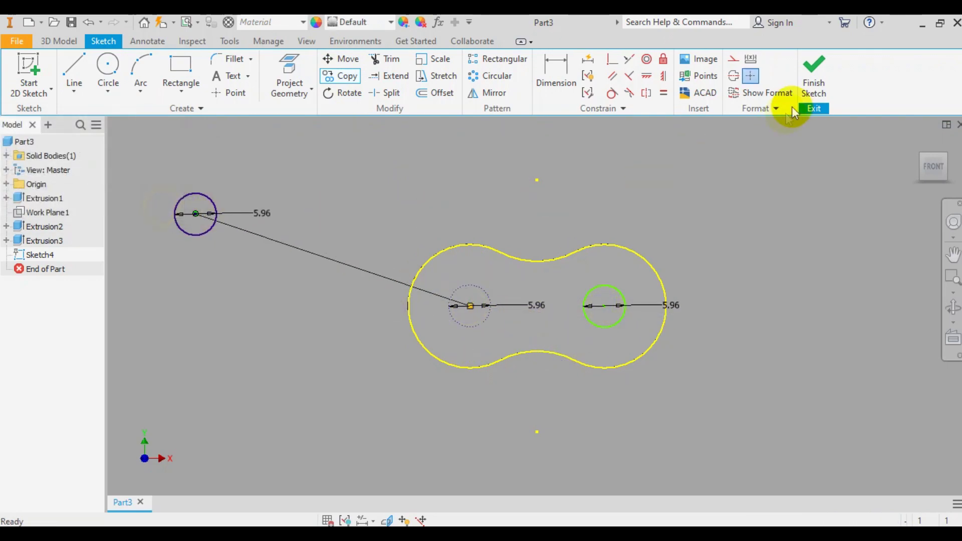
# Cut both 5.96 mm circles through all of the plates and rollers with an extrusion to form the pin holes.
pyautogui.click(72, 67)
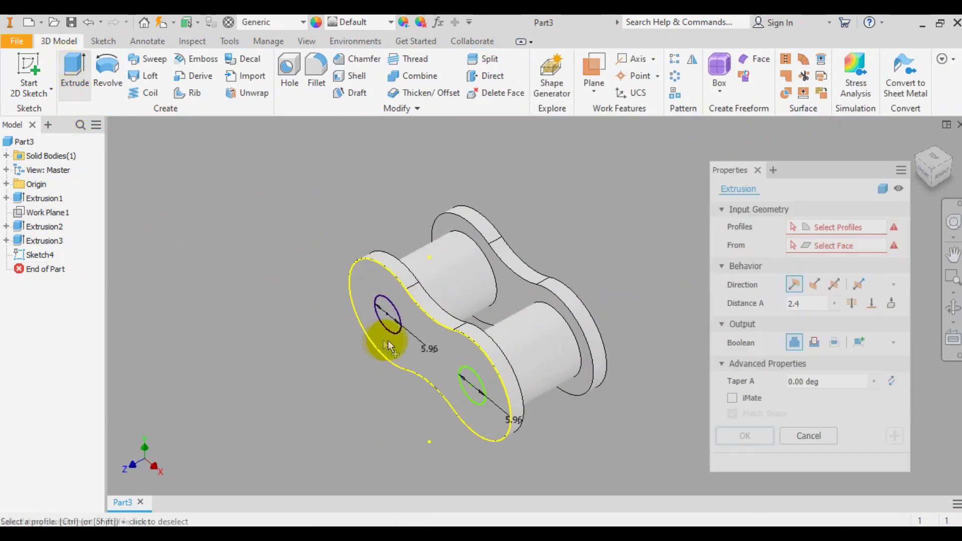
pyautogui.click(391, 335)
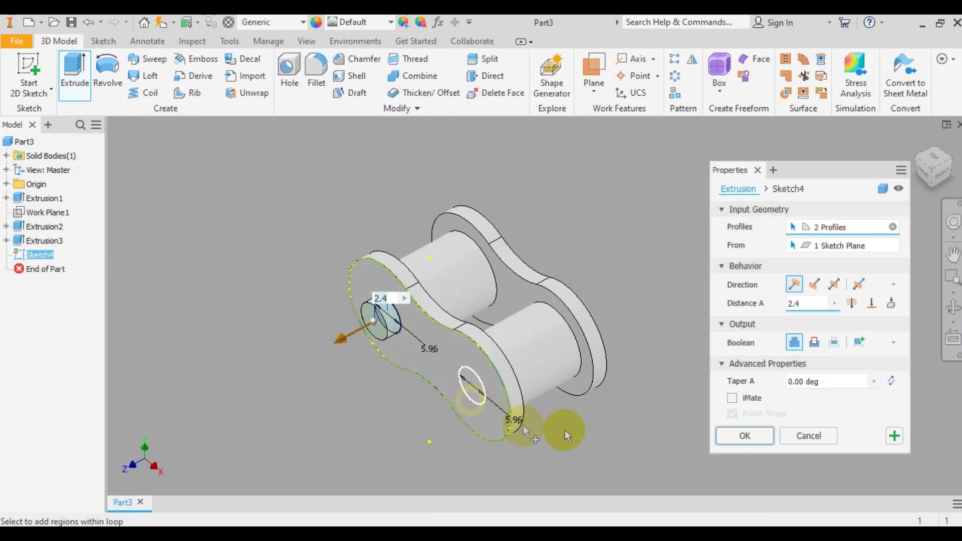
pyautogui.click(815, 284)
pyautogui.click(851, 304)
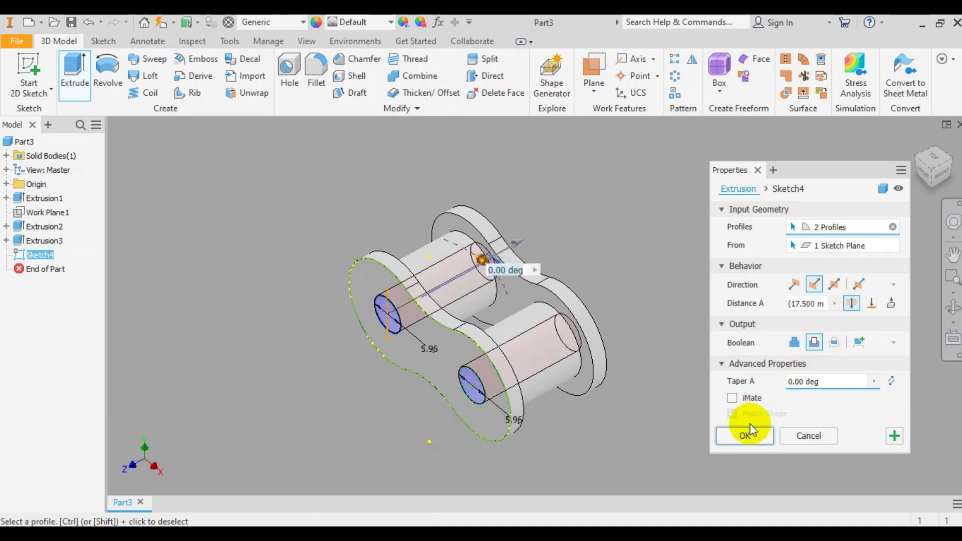
pyautogui.click(745, 435)
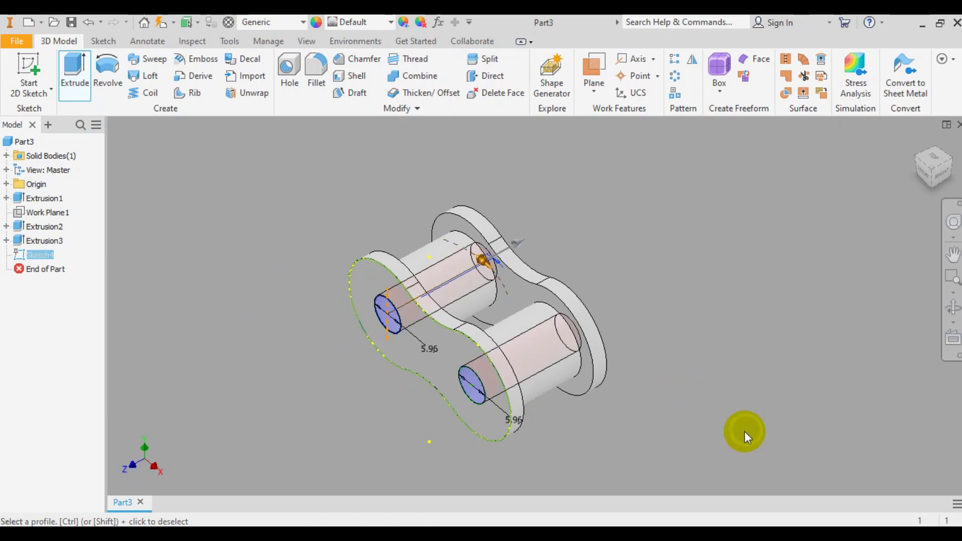
# Create a work plane midway between the inner faces of the two link plates.
pyautogui.click(593, 70)
pyautogui.click(524, 287)
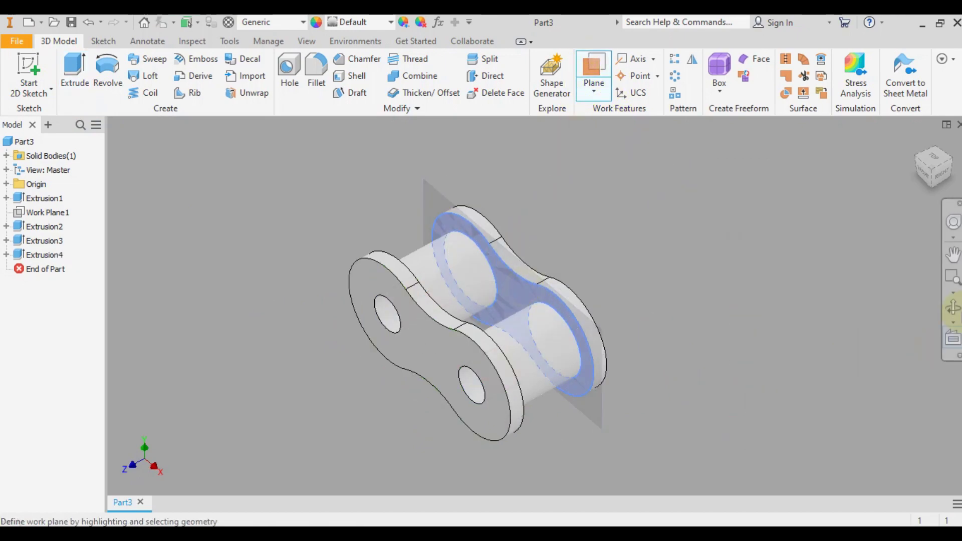
pyautogui.click(953, 306)
pyautogui.moveTo(556, 386); pyautogui.dragTo(506, 368)
pyautogui.rightClick(548, 369)
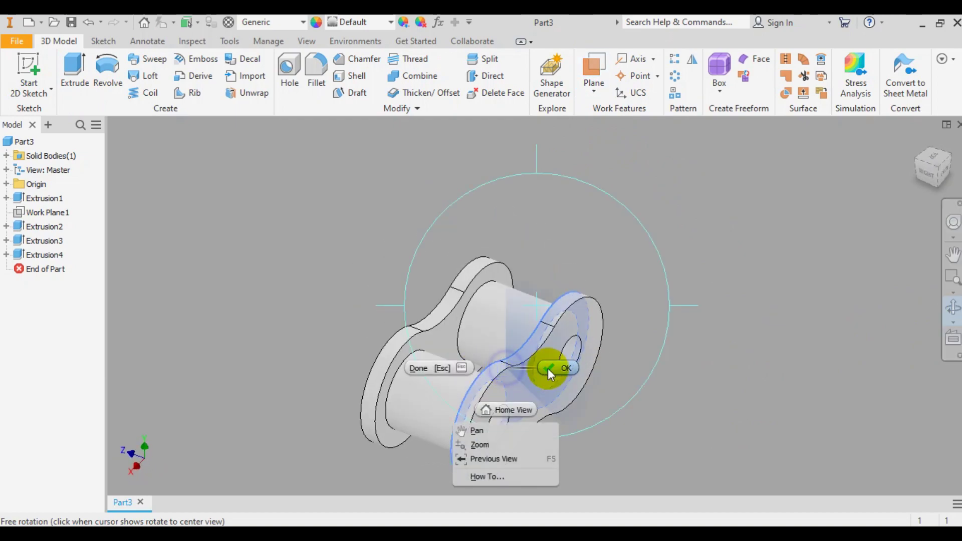
pyautogui.click(432, 367)
pyautogui.click(440, 341)
# Start a sketch on the mid-plane between the plates and project the edge of the pin hole away from the origin.
pyautogui.click(953, 306)
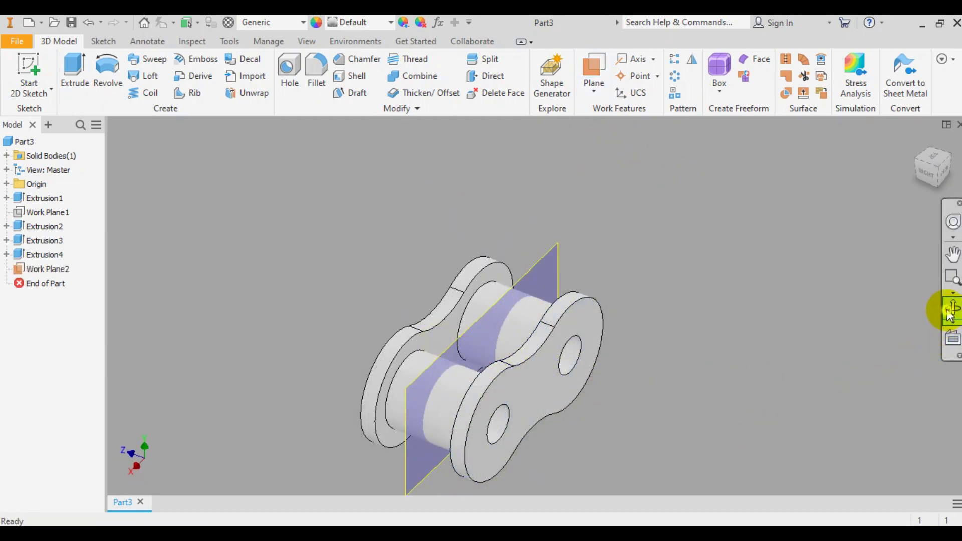
pyautogui.moveTo(527, 394); pyautogui.dragTo(621, 357)
pyautogui.press('Escape')
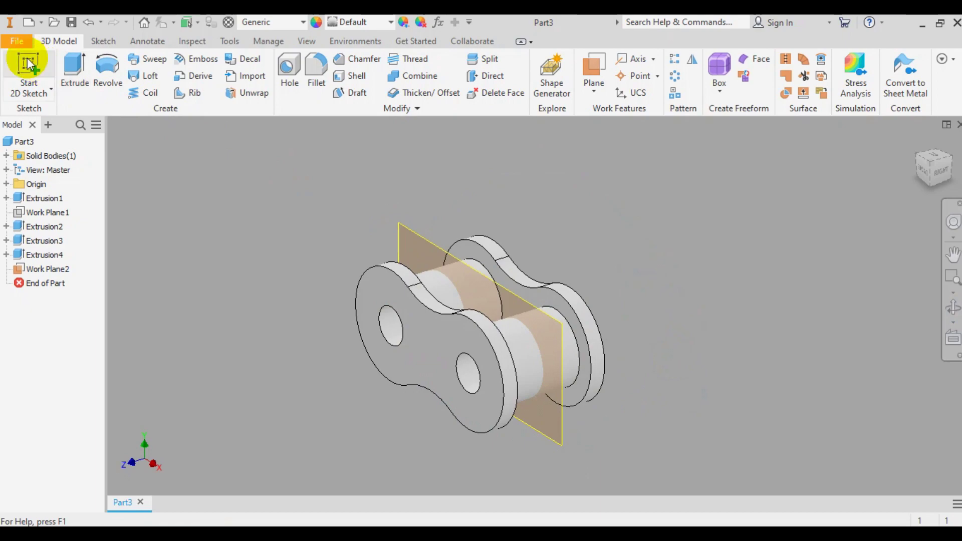
pyautogui.click(29, 75)
pyautogui.click(410, 227)
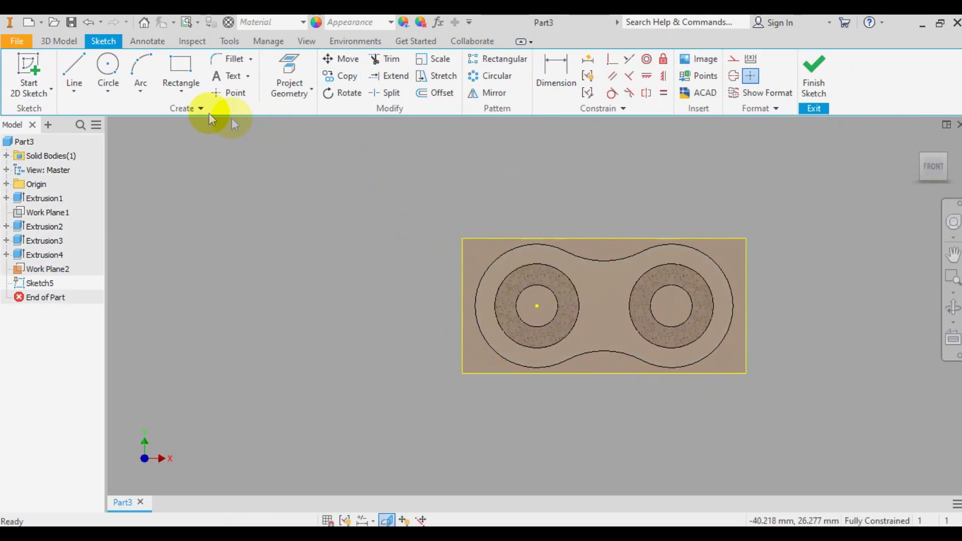
pyautogui.click(74, 68)
pyautogui.click(288, 60)
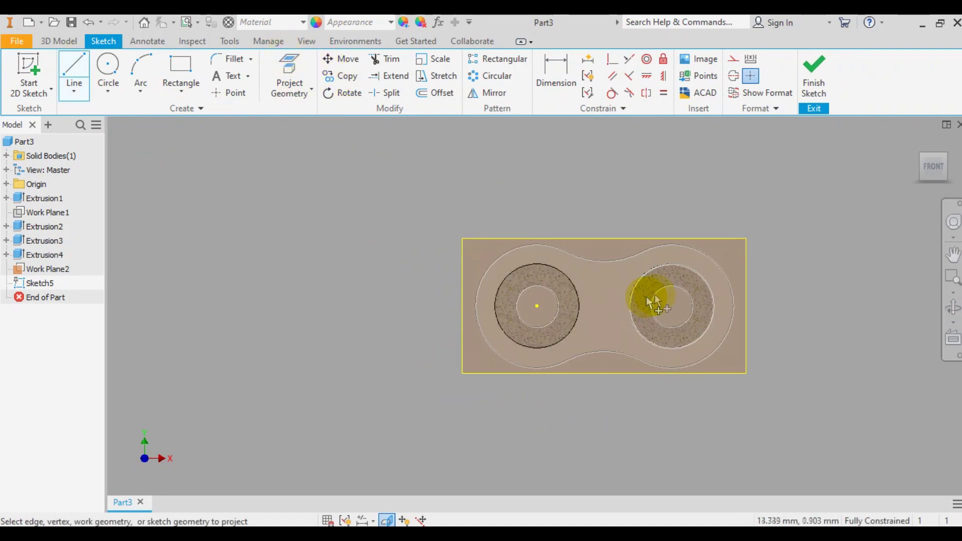
pyautogui.click(650, 303)
# Draw a 19.05 mm construction line between the two pin hole centres and place a sketch point at its midpoint.
pyautogui.click(75, 65)
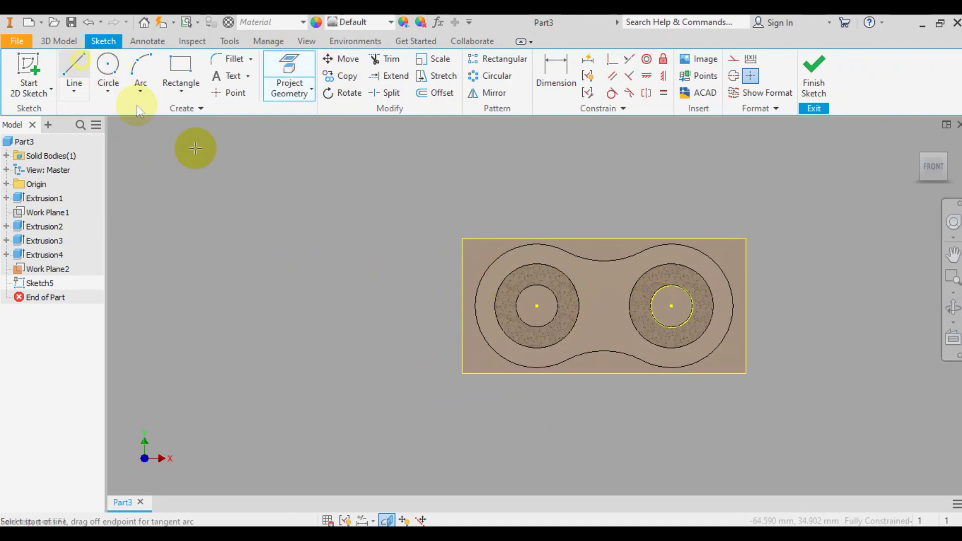
pyautogui.click(537, 306)
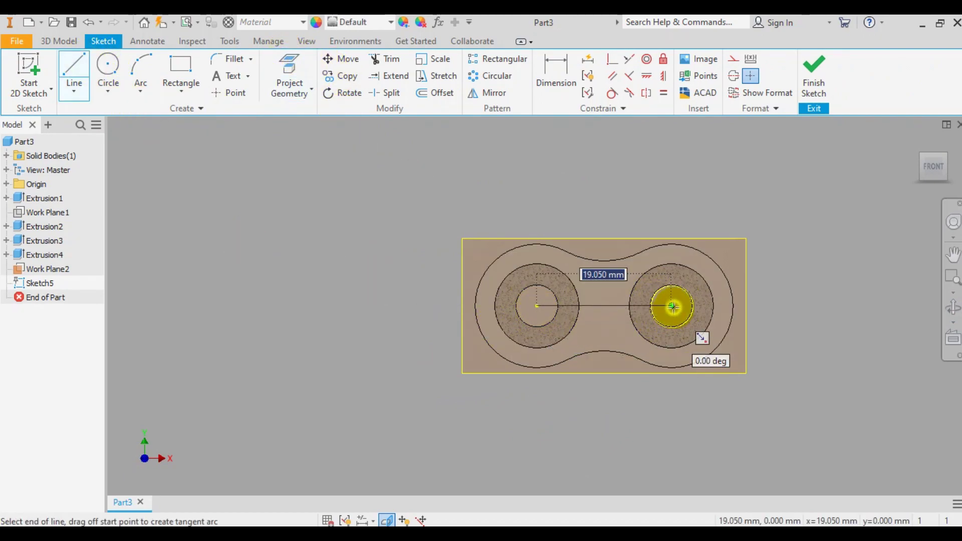
pyautogui.click(673, 306)
pyautogui.press('Escape')
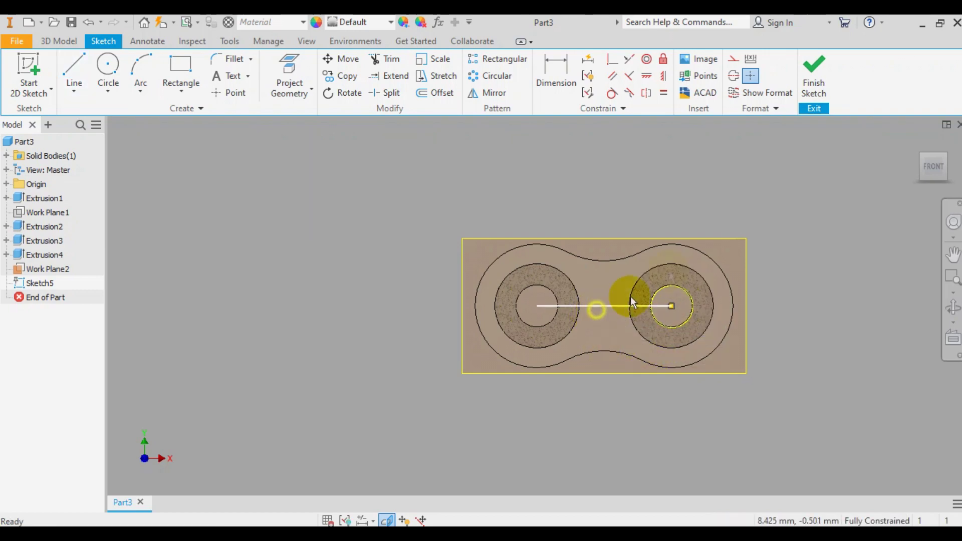
pyautogui.click(217, 96)
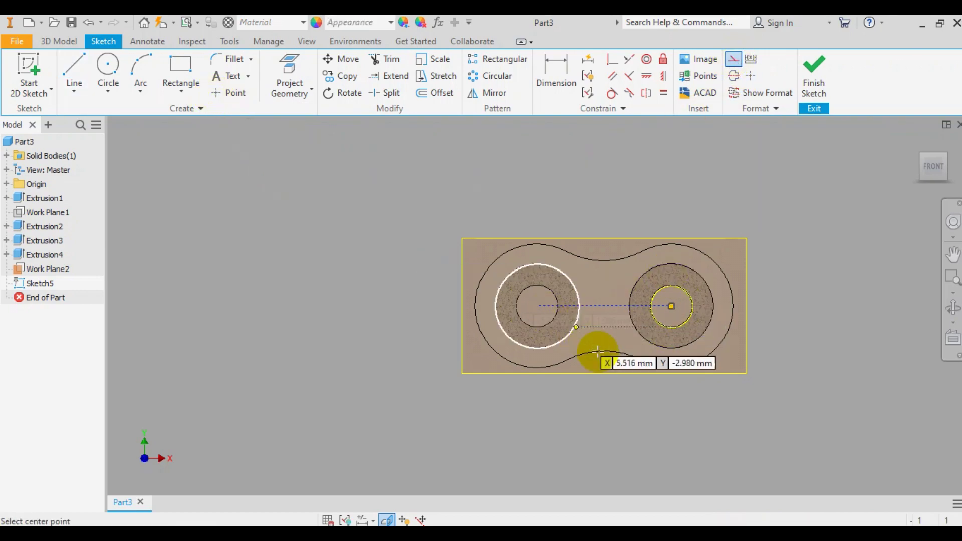
pyautogui.click(604, 306)
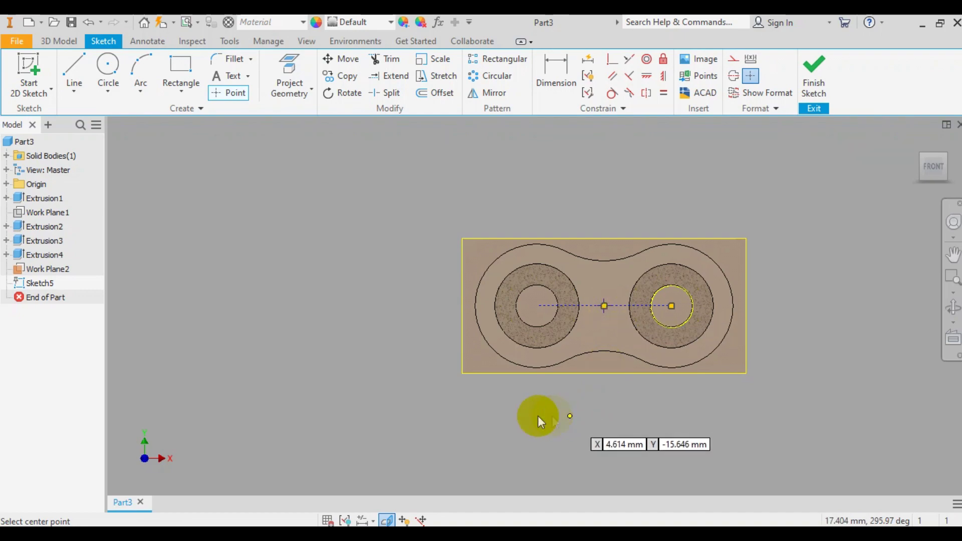
pyautogui.press('Escape')
# Hide the work plane midway between the plates and finish the sketch.
pyautogui.rightClick(53, 270)
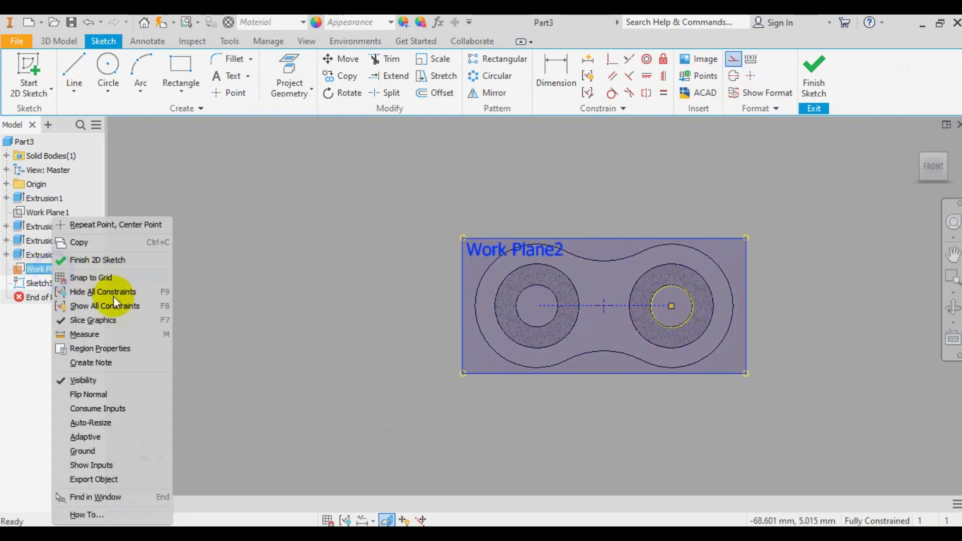
pyautogui.click(99, 382)
pyautogui.click(813, 75)
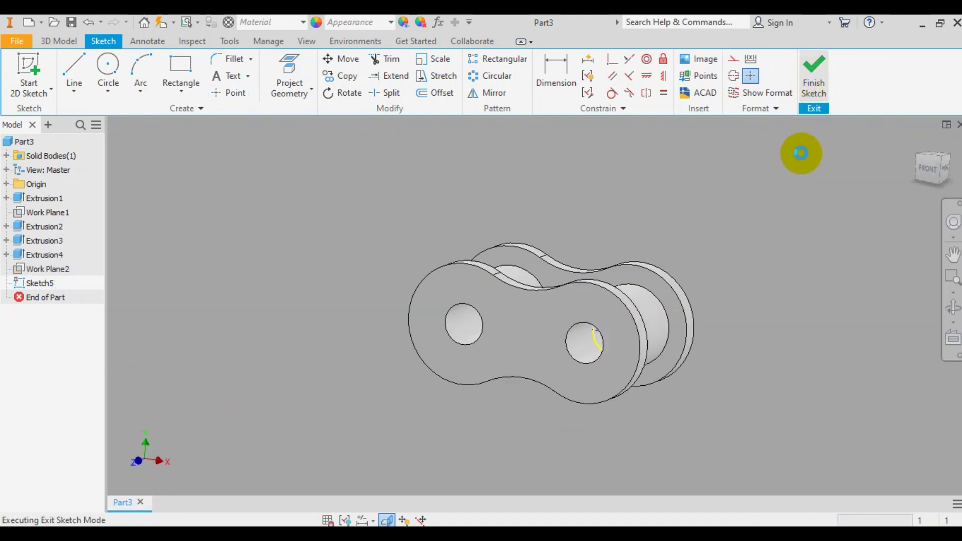
# Create a work plane parallel to the YZ plane through the construction line's midpoint, and add a work point at that midpoint.
pyautogui.click(953, 309)
pyautogui.moveTo(532, 344); pyautogui.dragTo(589, 343)
pyautogui.click(594, 95)
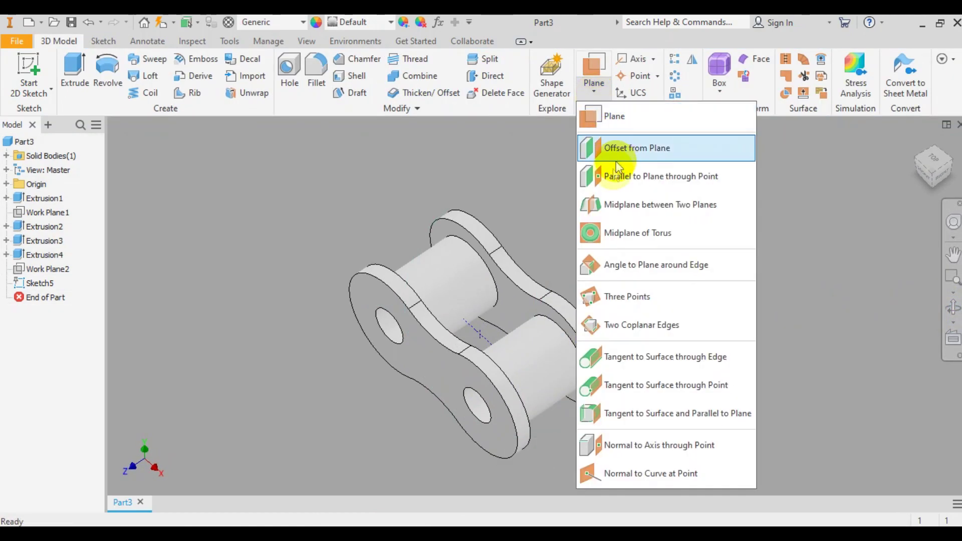
pyautogui.click(611, 175)
pyautogui.click(6, 184)
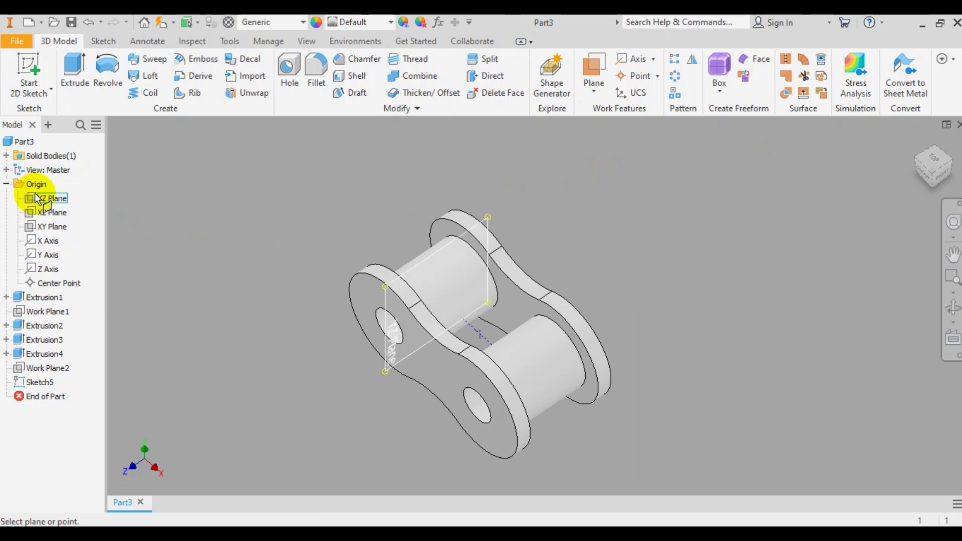
pyautogui.click(40, 198)
pyautogui.click(479, 332)
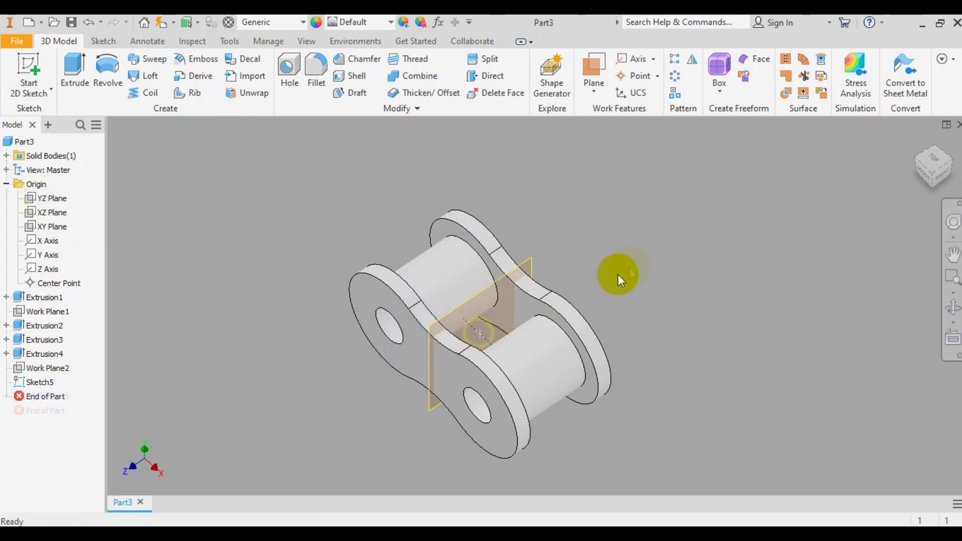
pyautogui.click(632, 77)
pyautogui.click(481, 333)
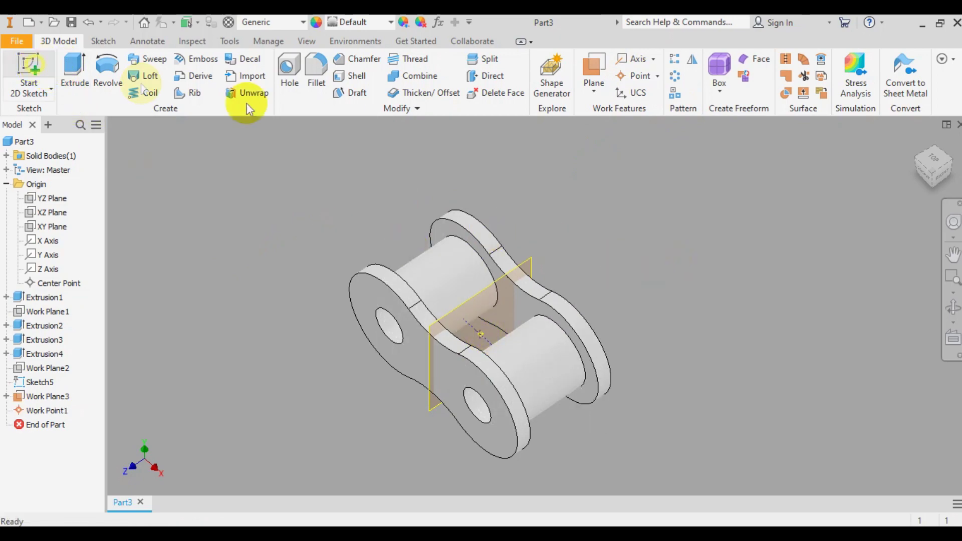
# Sketch an 8 mm circle on the new work plane, centred on the work point between the rollers, and finish the sketch.
pyautogui.press('s')
pyautogui.click(530, 259)
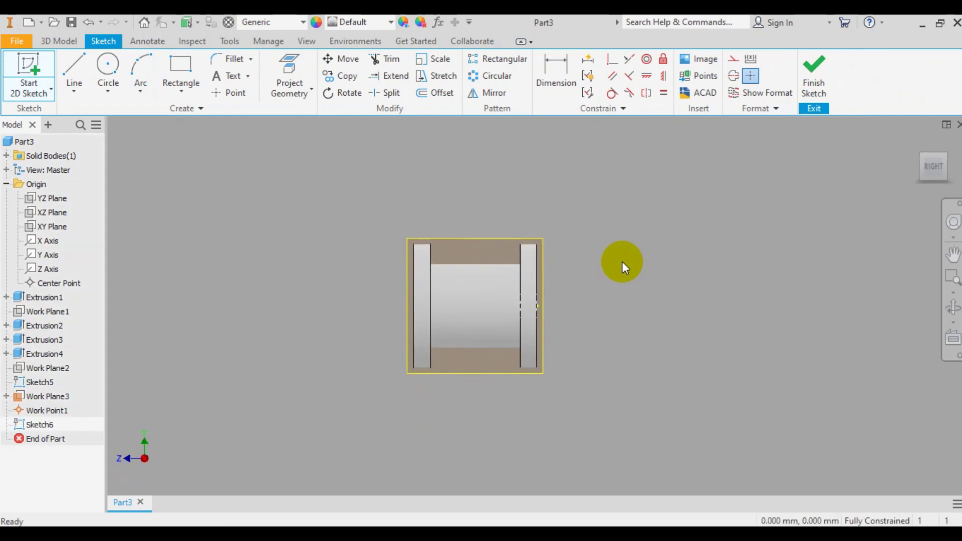
pyautogui.click(111, 63)
pyautogui.scroll(2, 439, 250)
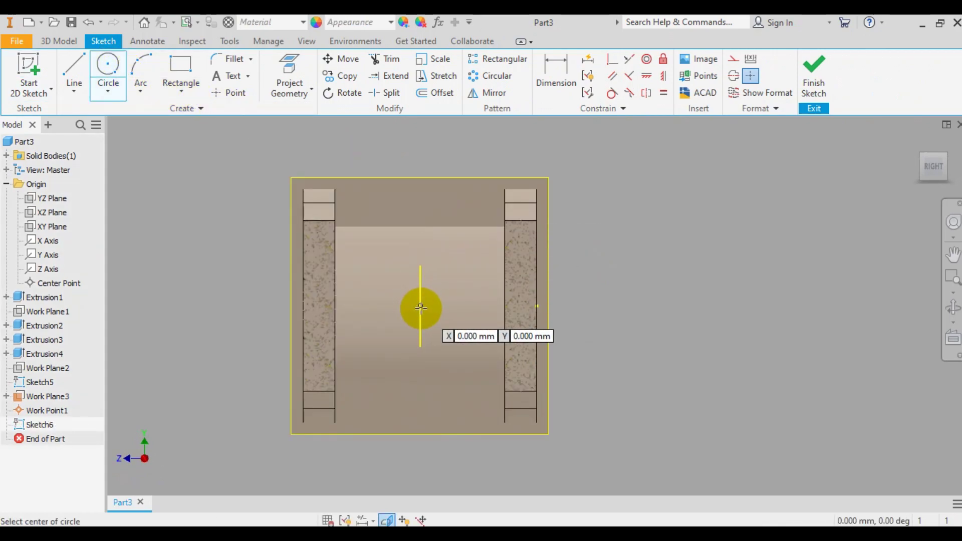
pyautogui.click(419, 307)
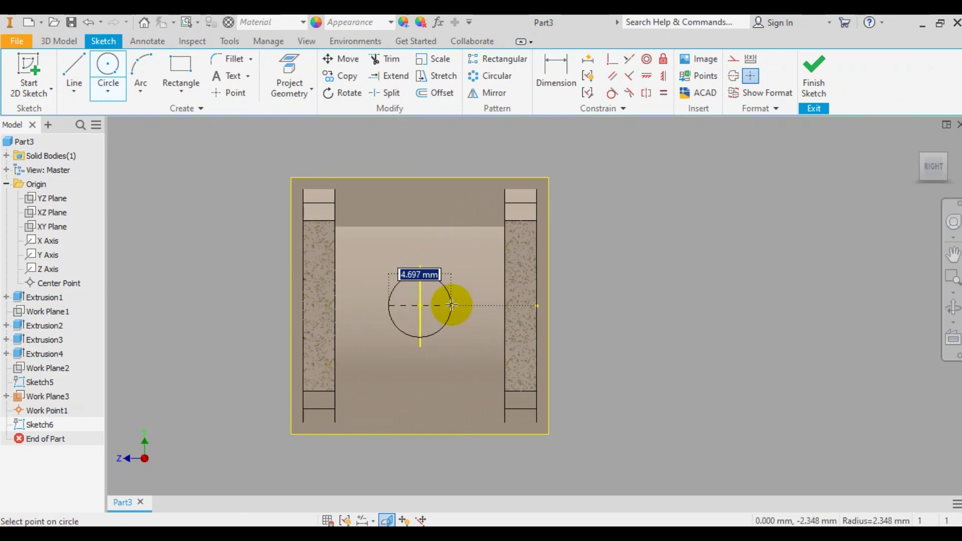
pyautogui.press('Return')
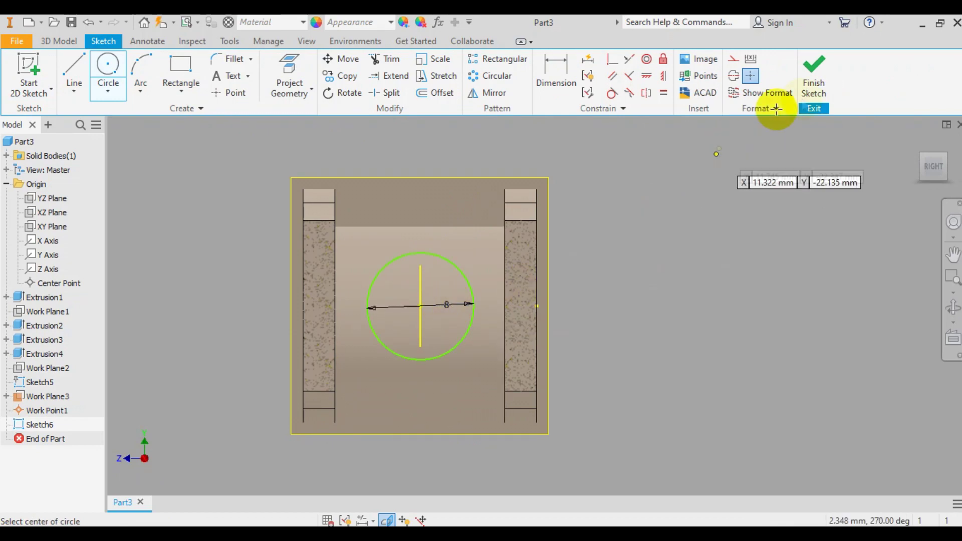
pyautogui.click(813, 75)
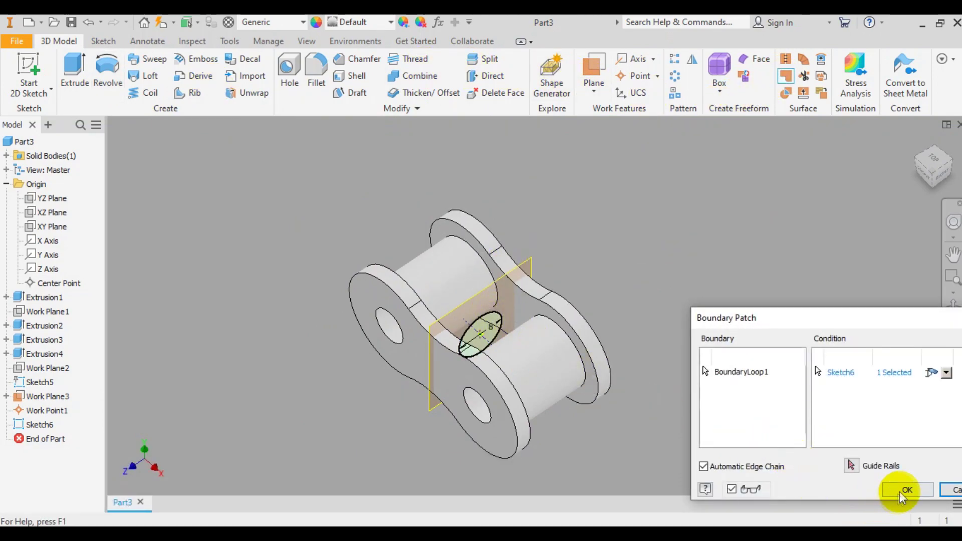
# Fill the 8 mm circle with a boundary patch, and hide the construction line sketch and the work plane through the midpoint.
pyautogui.click(906, 490)
pyautogui.rightClick(35, 395)
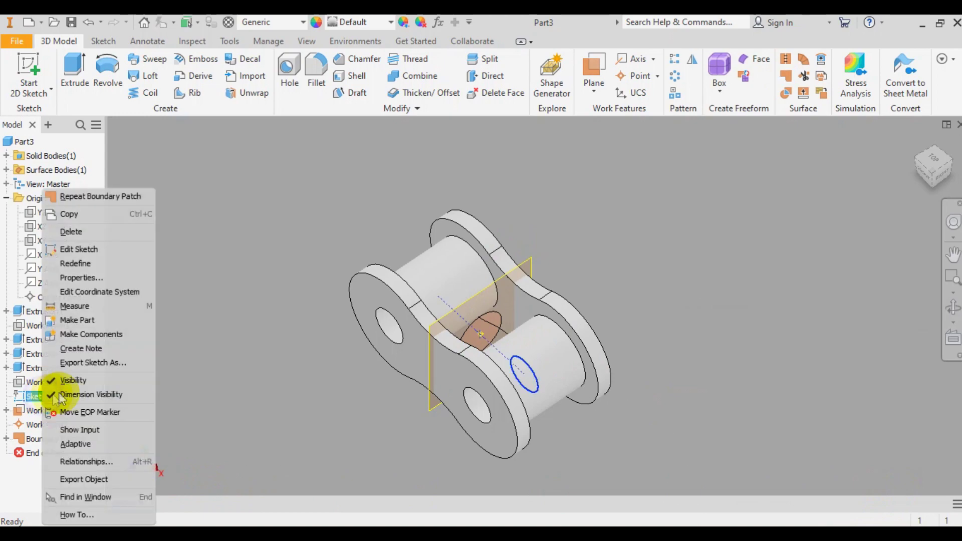
pyautogui.click(82, 382)
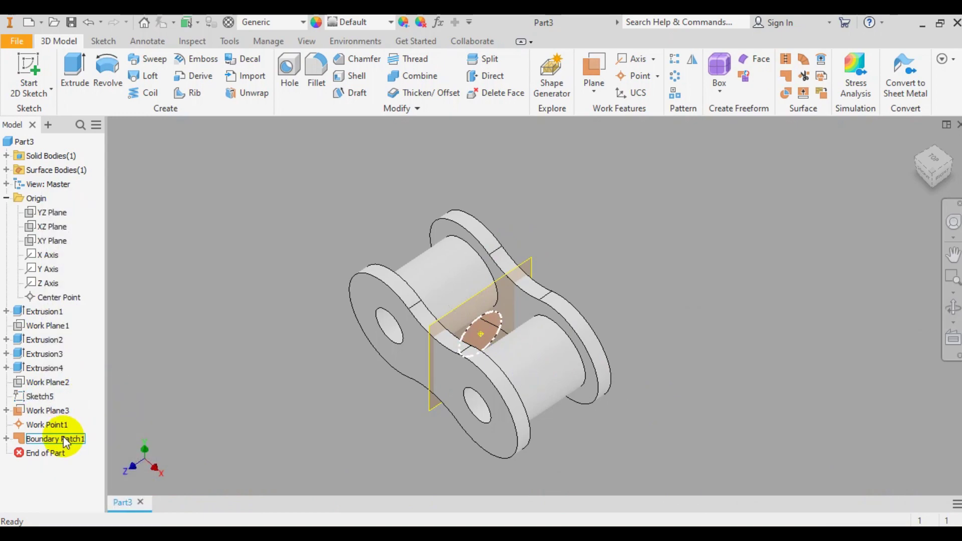
pyautogui.rightClick(56, 410)
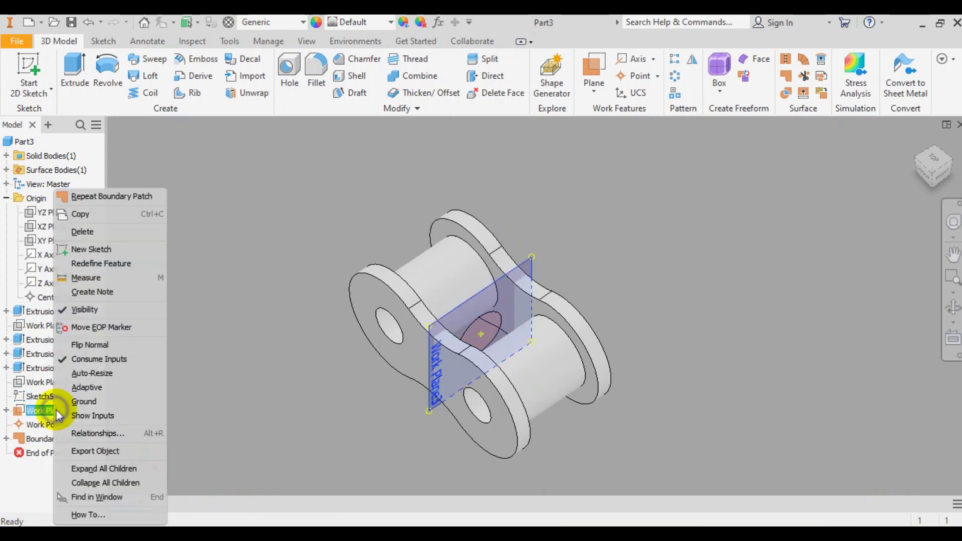
pyautogui.click(91, 312)
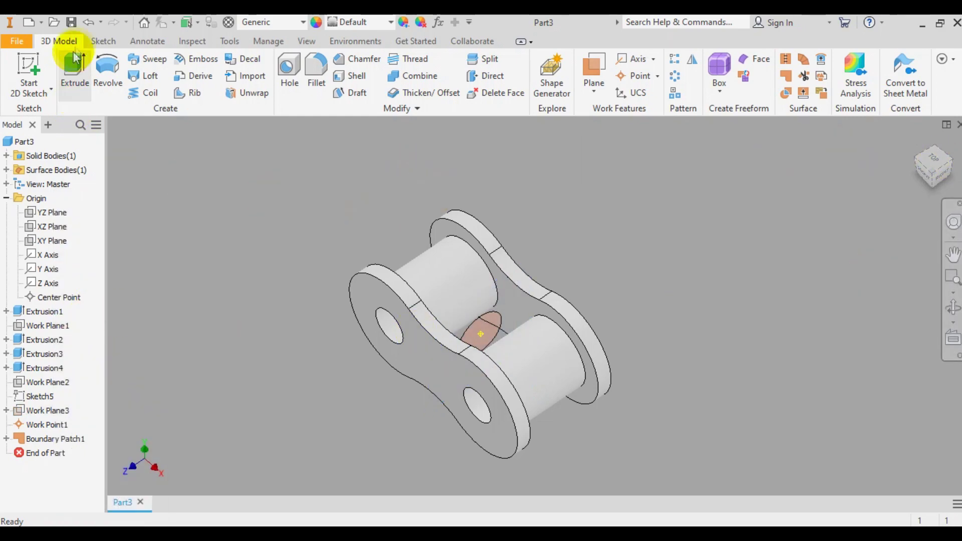
# Save the link part as Chain - 01 in the Gear folder and close it.
pyautogui.click(71, 23)
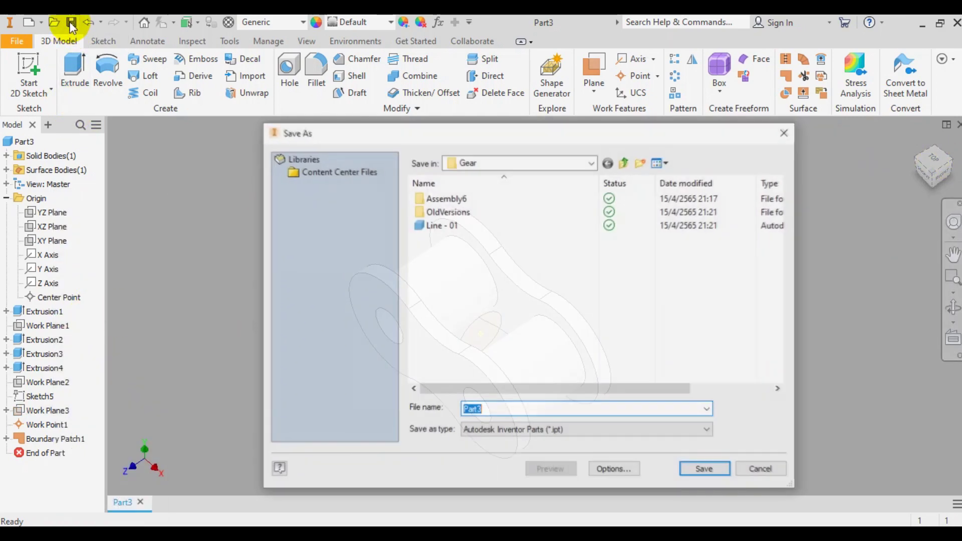
pyautogui.write('Ch')
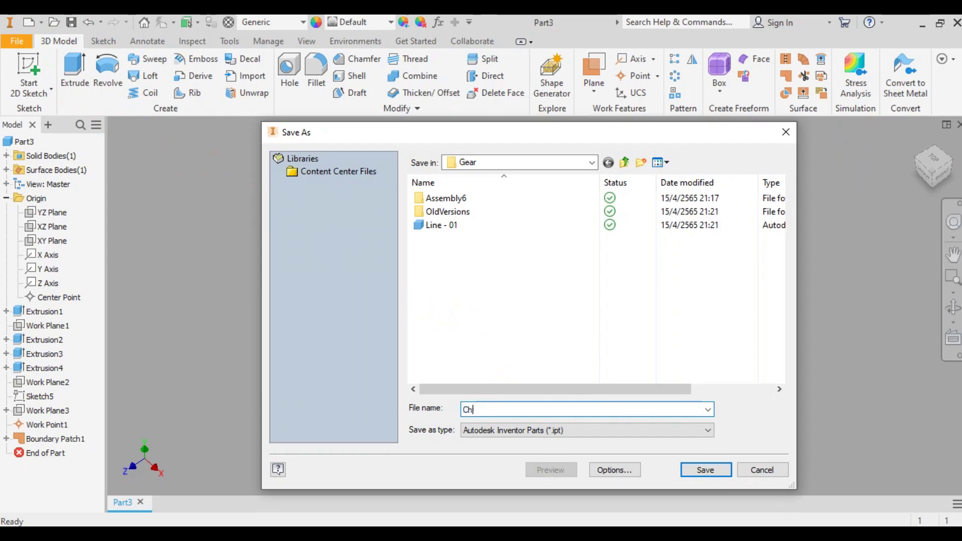
pyautogui.write('ain - 01')
pyautogui.press('Return')
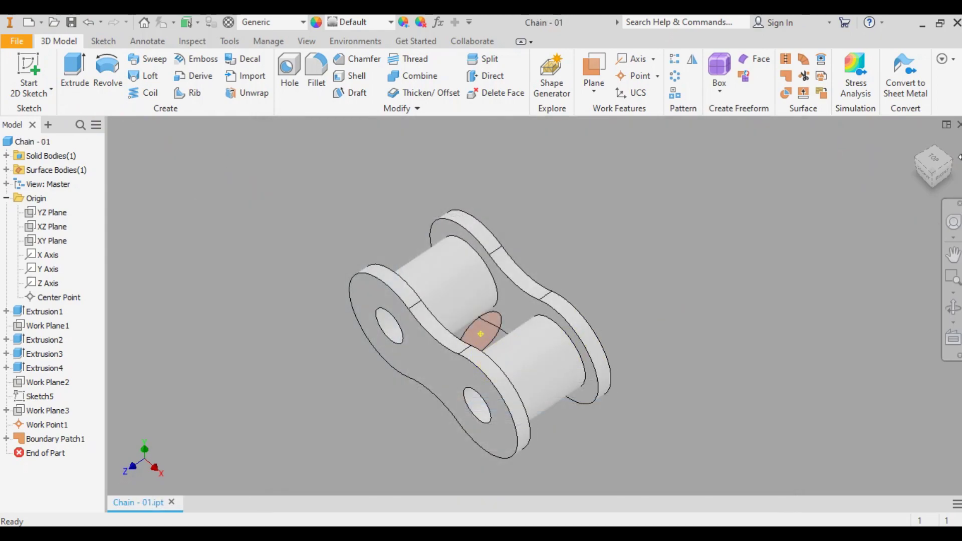
pyautogui.click(958, 125)
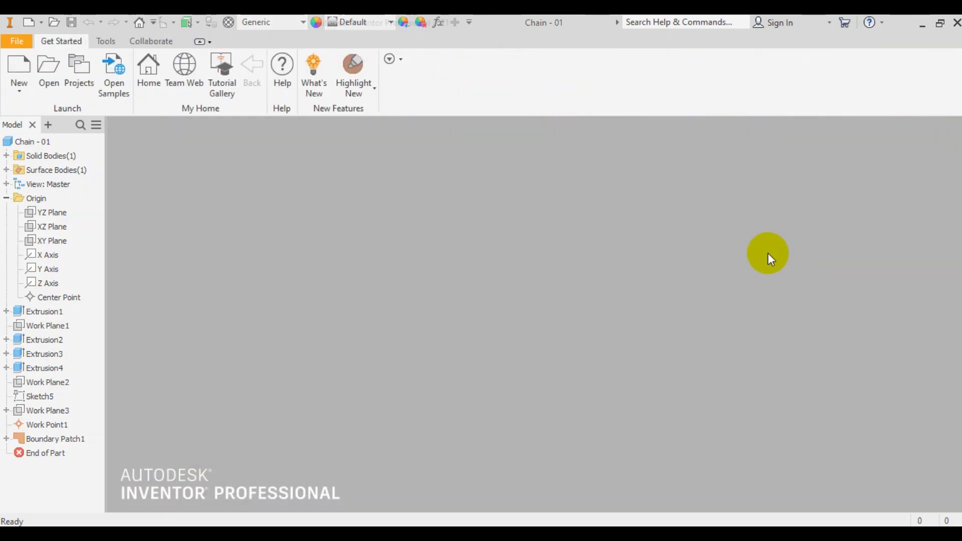
# Create a new assembly file.
pyautogui.click(20, 63)
pyautogui.doubleClick(456, 245)
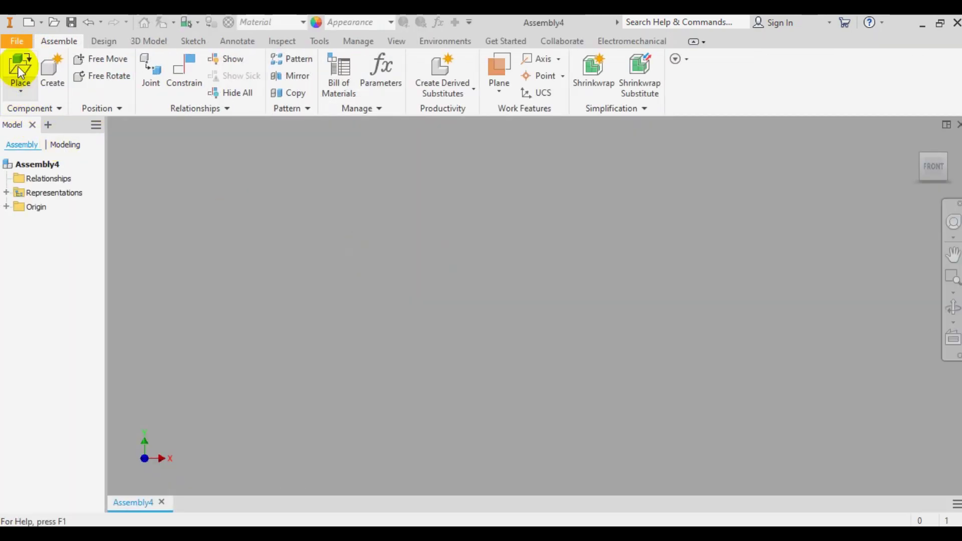
# Place one instance of the Line - 01 part from the Gear folder in the assembly.
pyautogui.click(19, 65)
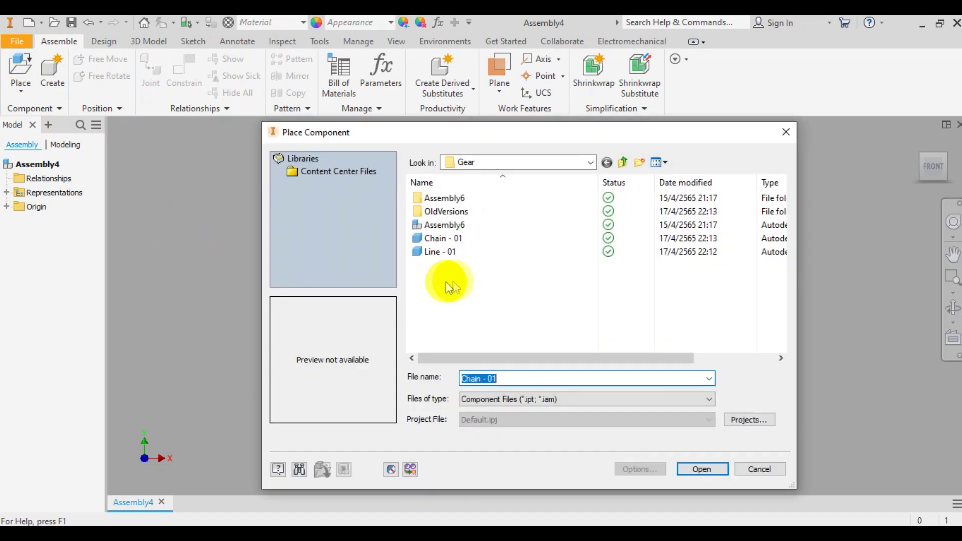
pyautogui.doubleClick(451, 252)
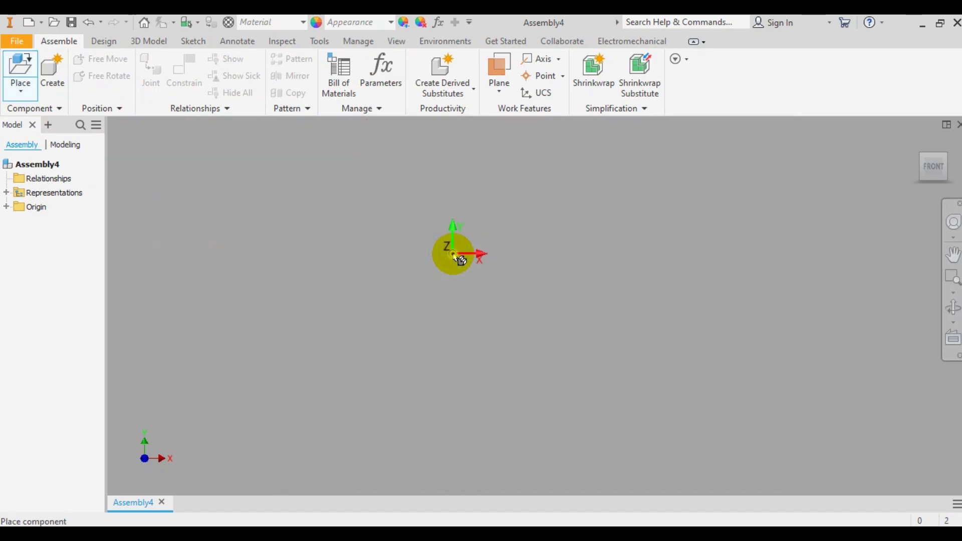
pyautogui.click(453, 254)
pyautogui.press('Escape')
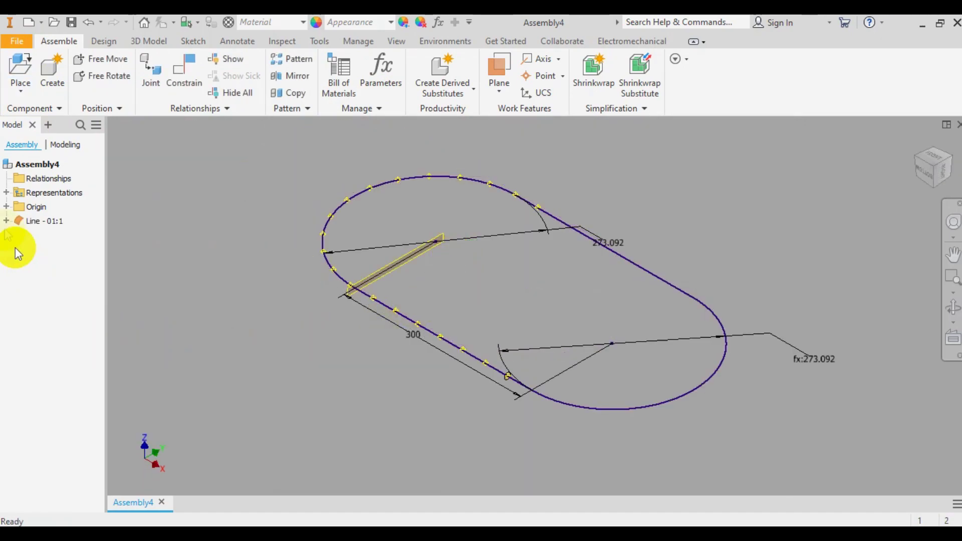
# Constrain the assembly's XZ and XY origin planes flush with the matching Line - 01 origin planes at 0 mm offset.
pyautogui.click(6, 206)
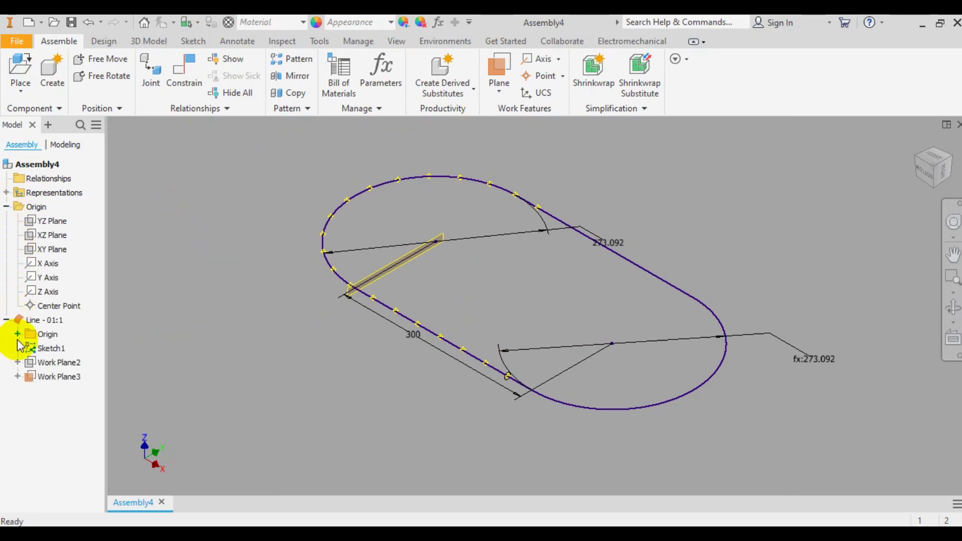
pyautogui.click(17, 335)
pyautogui.click(185, 75)
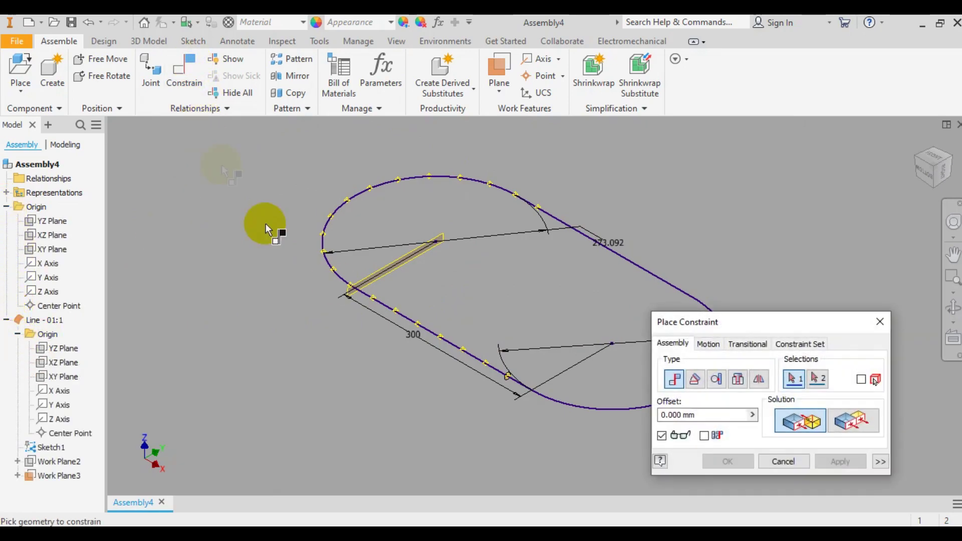
pyautogui.click(853, 421)
pyautogui.click(54, 236)
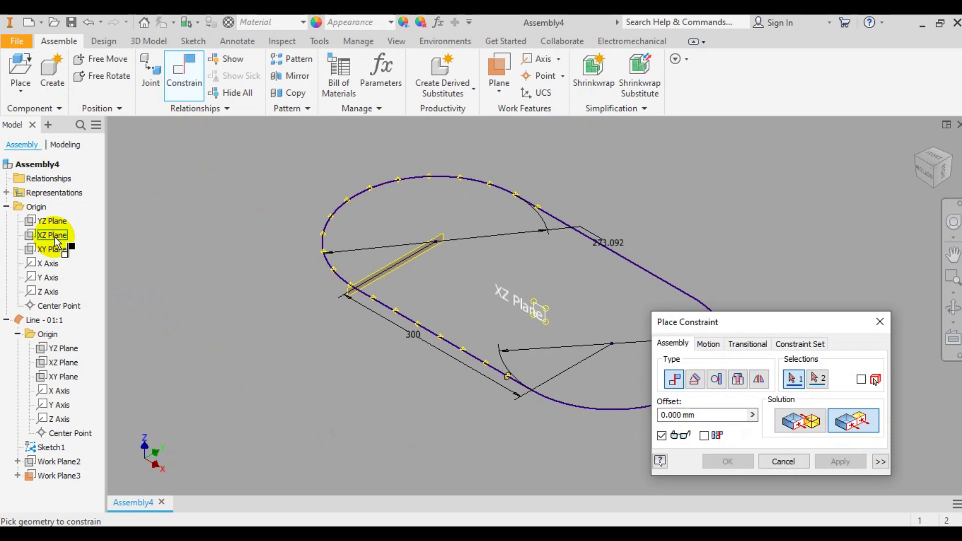
pyautogui.click(70, 363)
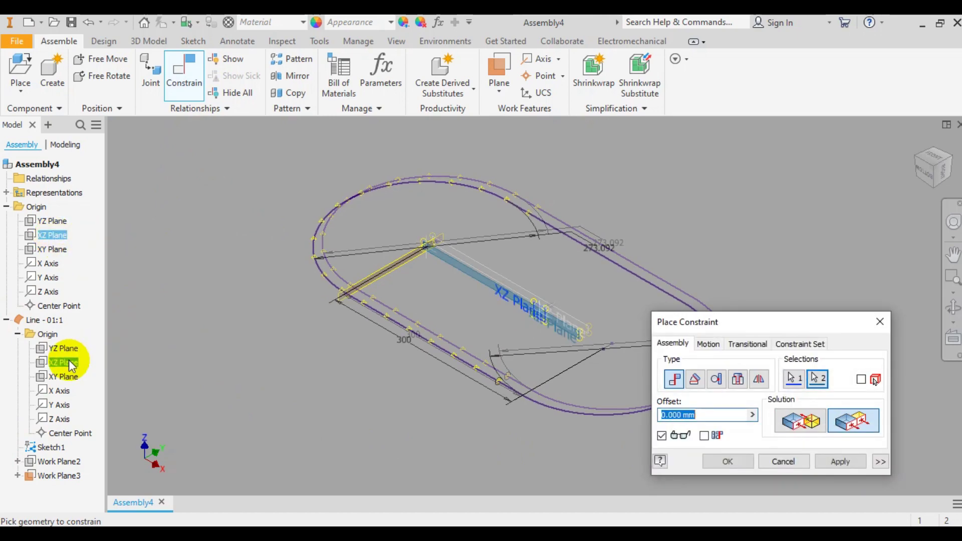
pyautogui.click(840, 460)
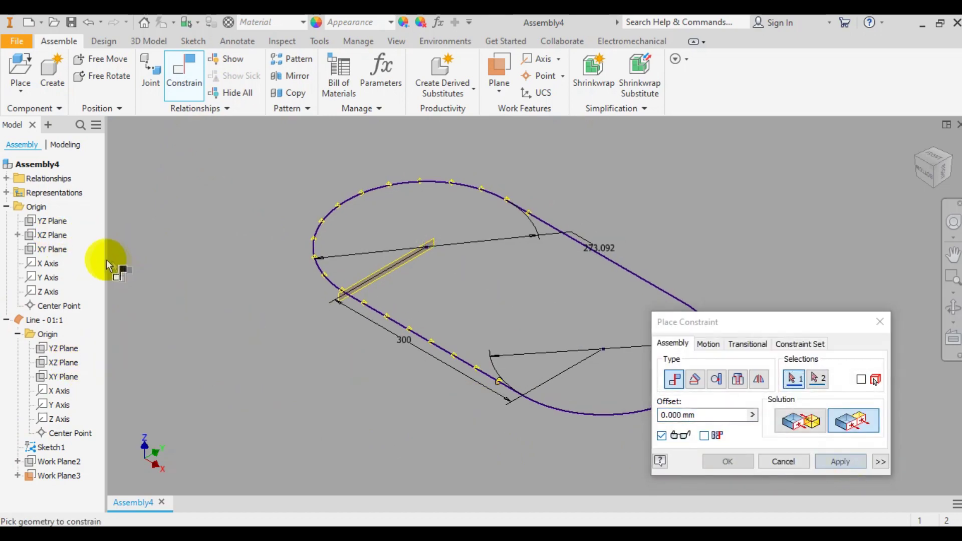
pyautogui.click(59, 249)
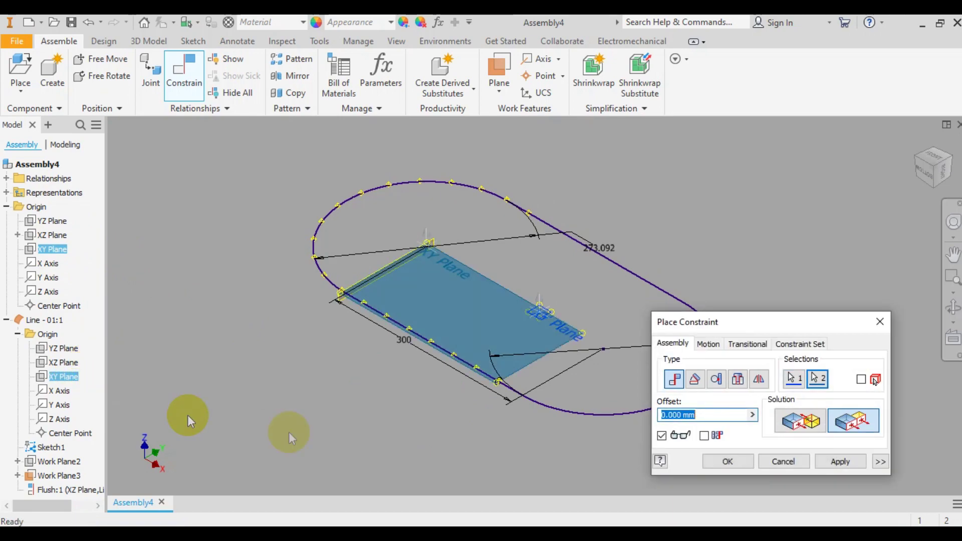
pyautogui.click(827, 462)
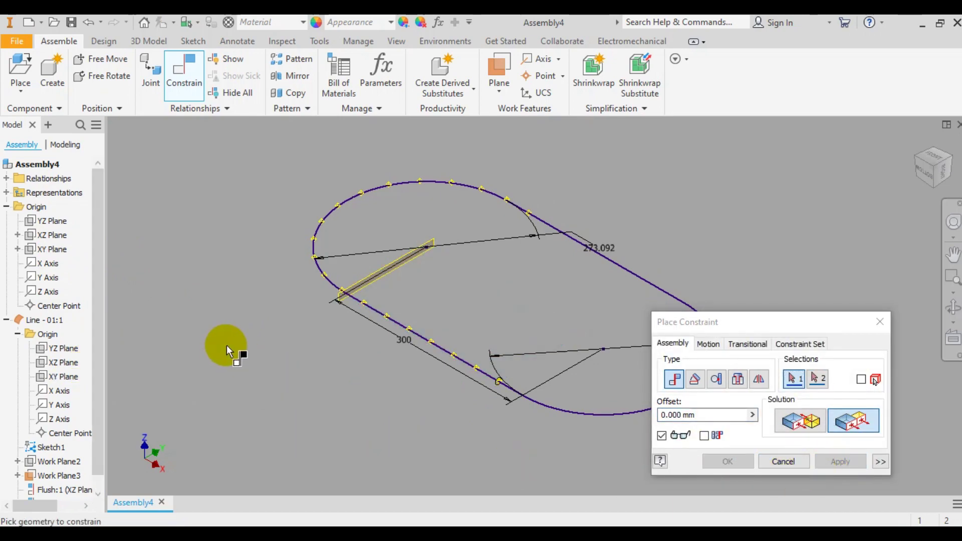
# Constrain the assembly's YZ plane flush with Work Plane3 of Line - 01 at 0 mm offset.
pyautogui.click(53, 222)
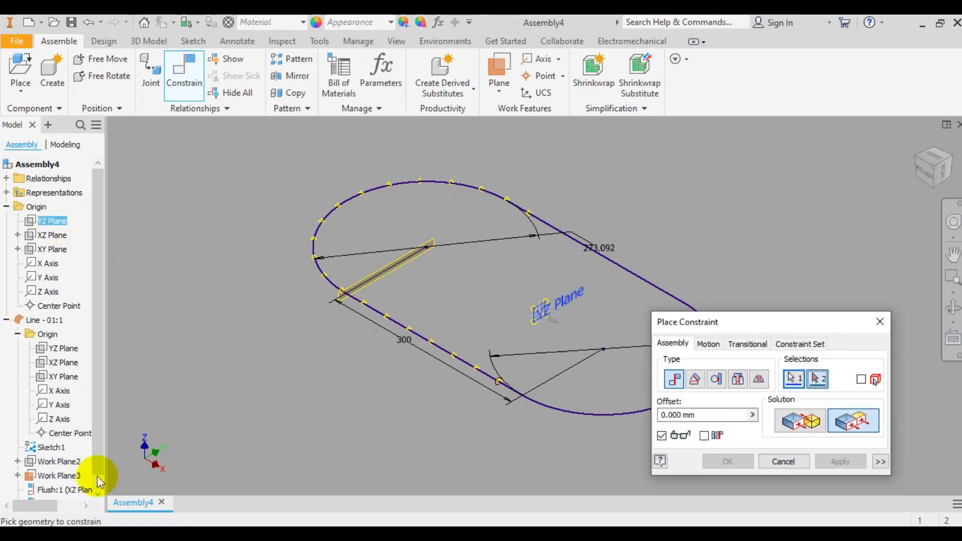
pyautogui.click(69, 476)
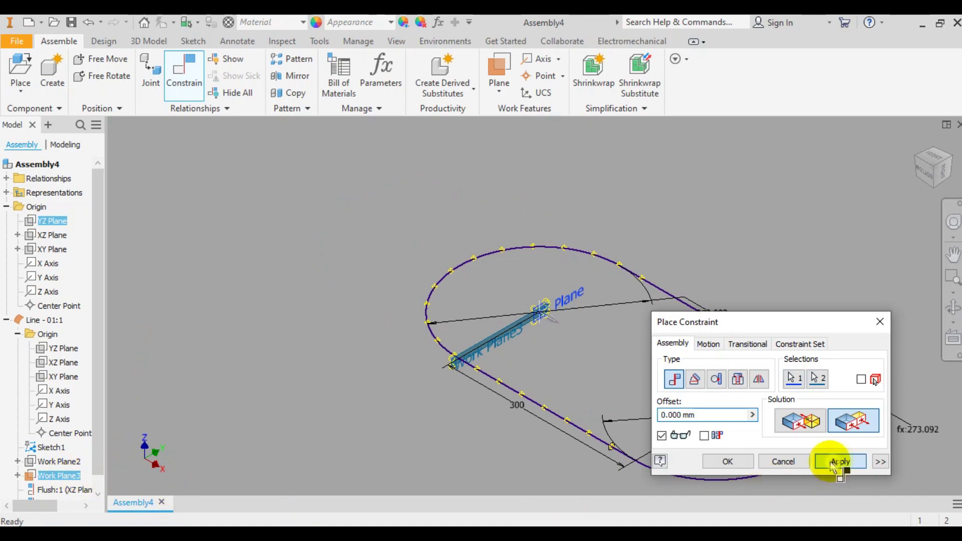
pyautogui.click(833, 462)
pyautogui.click(783, 461)
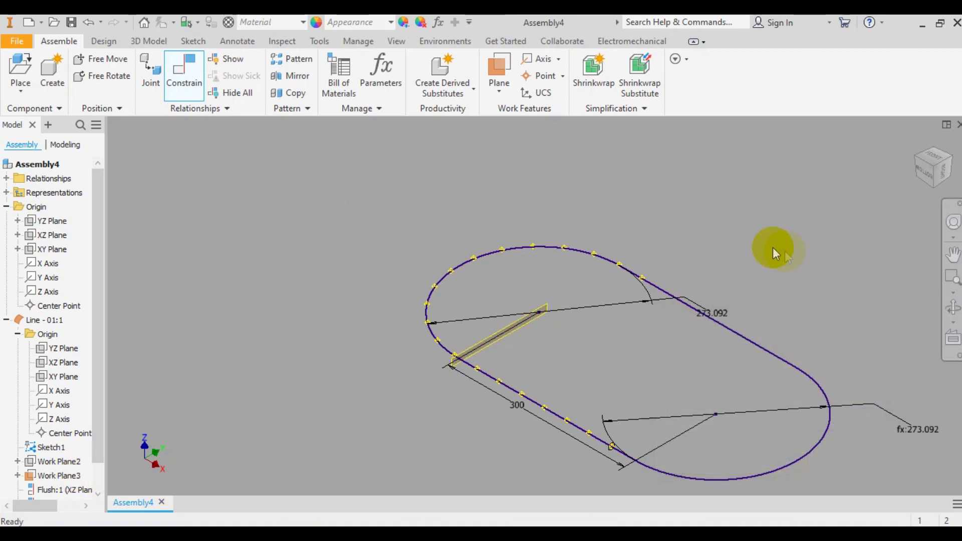
# Place one instance of the Chain - 01 part inside the chain path loop.
pyautogui.click(915, 145)
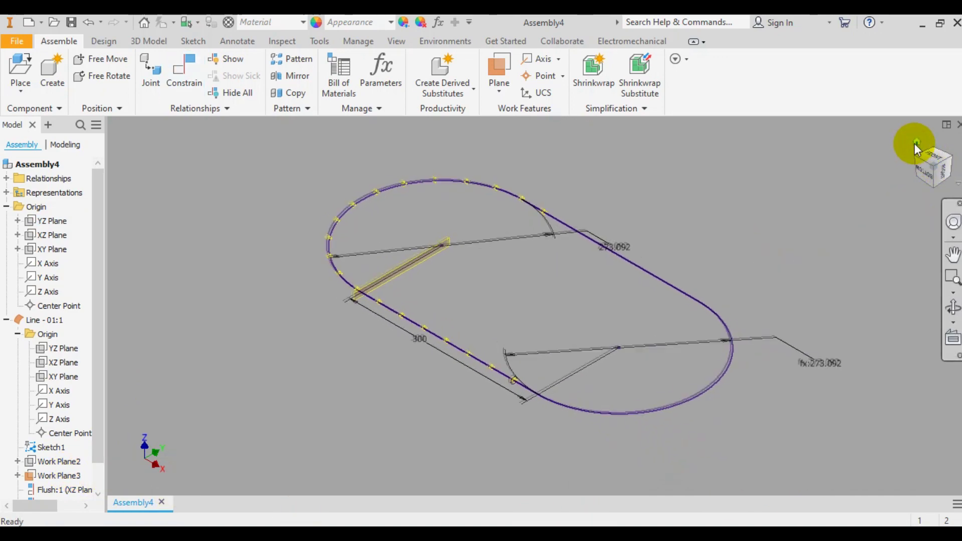
pyautogui.click(21, 70)
pyautogui.click(443, 239)
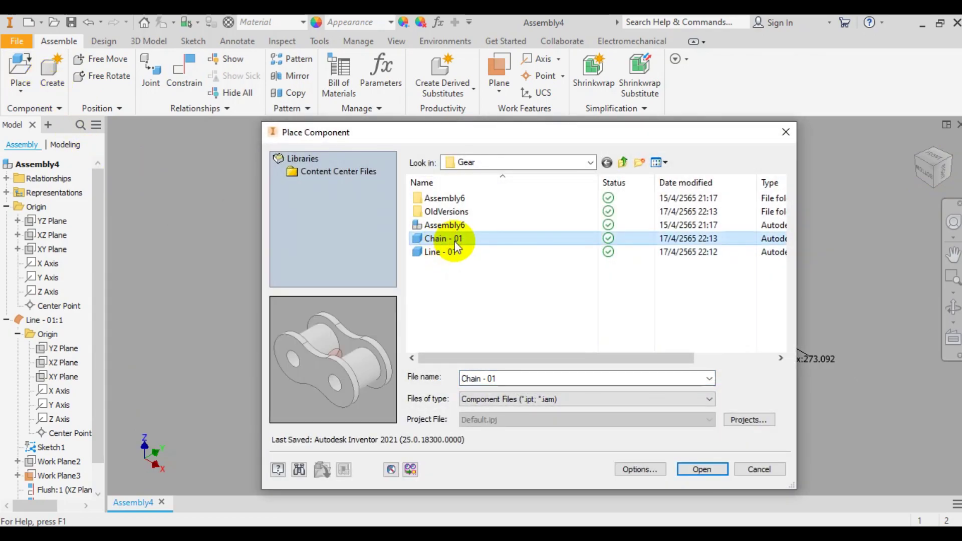
pyautogui.doubleClick(444, 239)
pyautogui.click(490, 316)
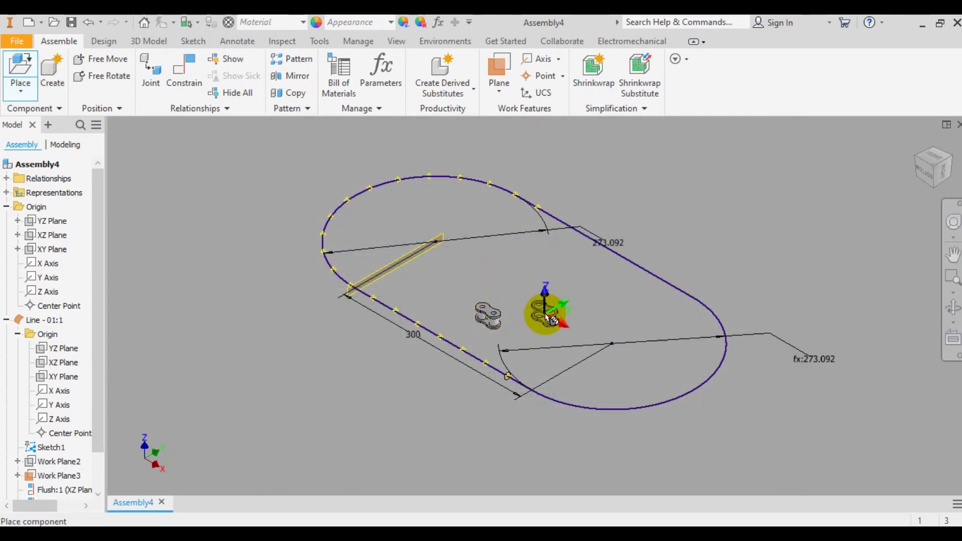
# Make Work Plane2 of the placed Chain - 01 link visible.
pyautogui.moveTo(95, 427); pyautogui.dragTo(29, 492)
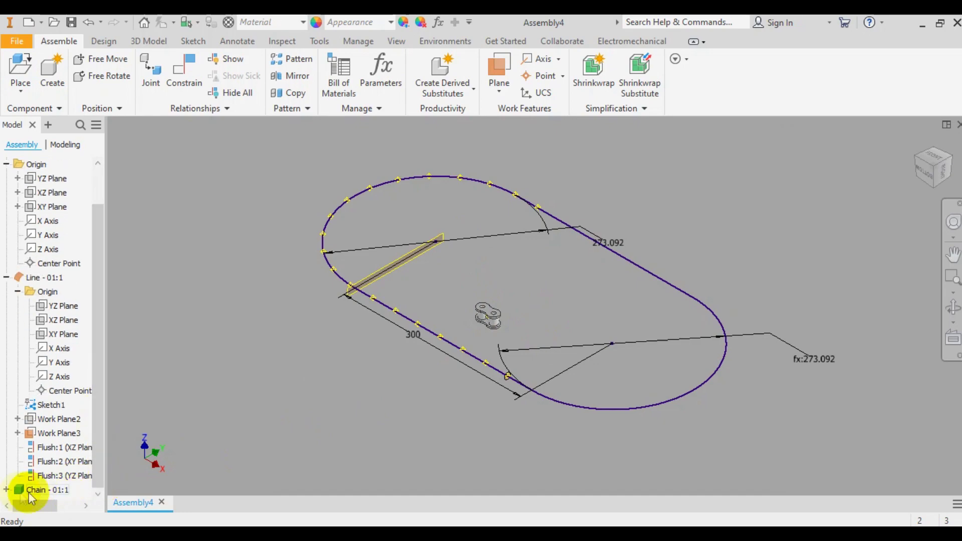
pyautogui.click(6, 491)
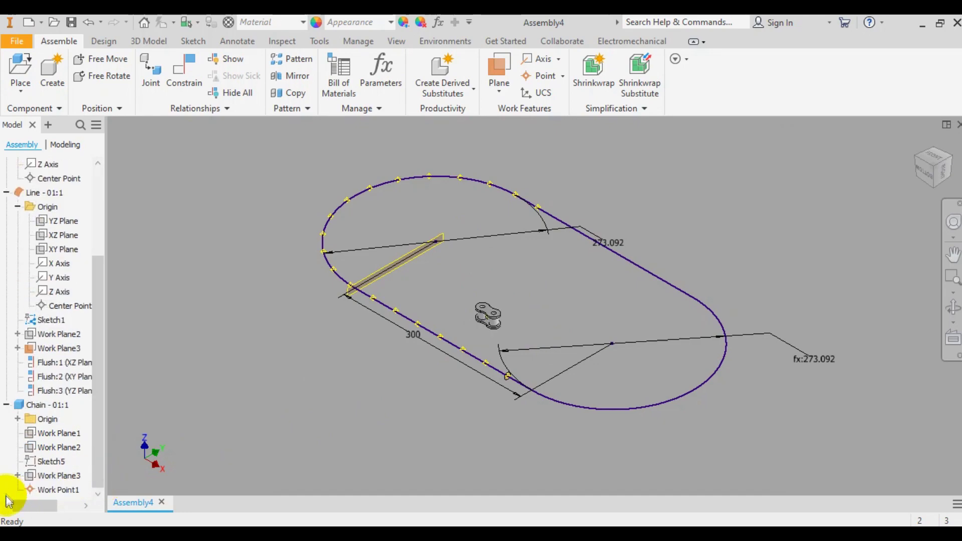
pyautogui.rightClick(67, 451)
pyautogui.click(95, 464)
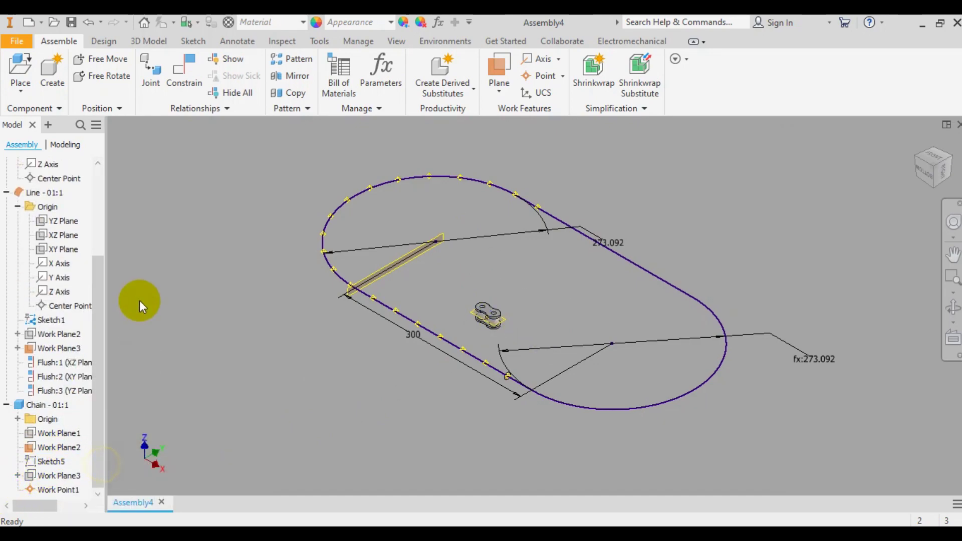
# Constrain the link's Work Plane2 flush with the Line - 01 XY plane at 0 mm offset, and hide the work plane.
pyautogui.click(183, 74)
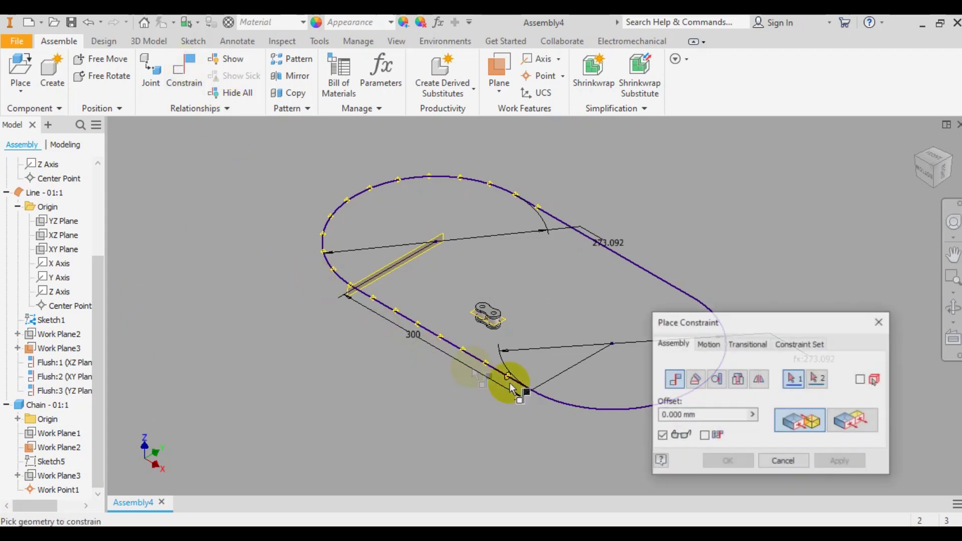
pyautogui.click(852, 421)
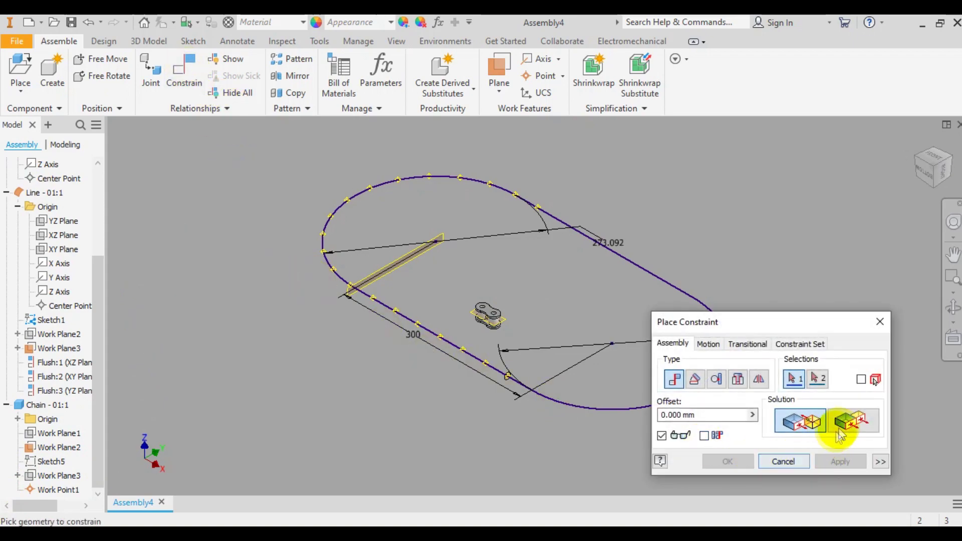
pyautogui.click(69, 449)
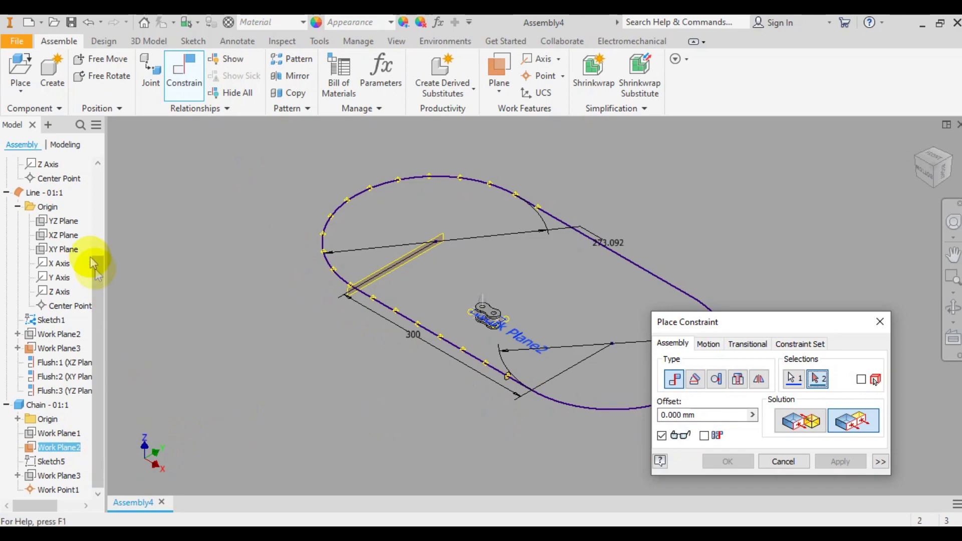
pyautogui.click(63, 249)
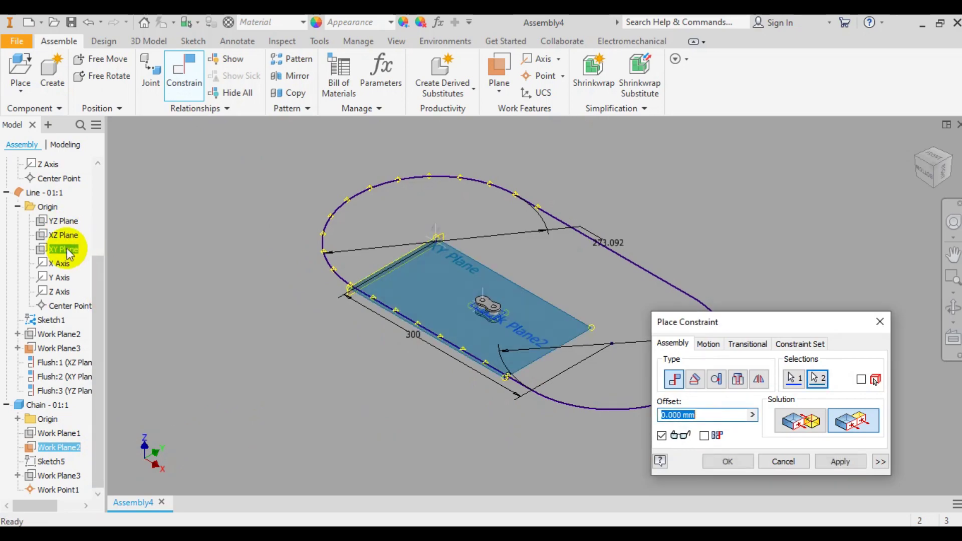
pyautogui.click(842, 461)
pyautogui.click(783, 461)
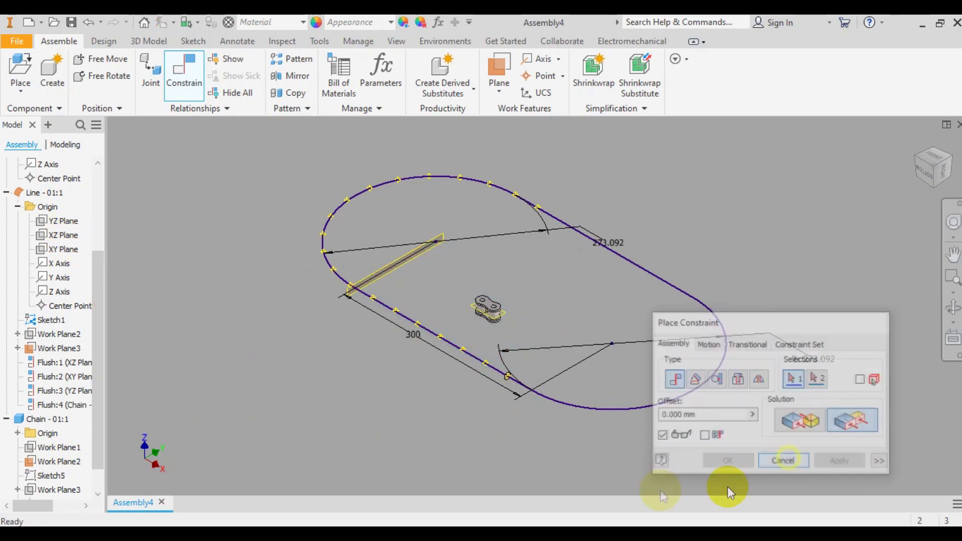
pyautogui.rightClick(57, 466)
pyautogui.click(96, 501)
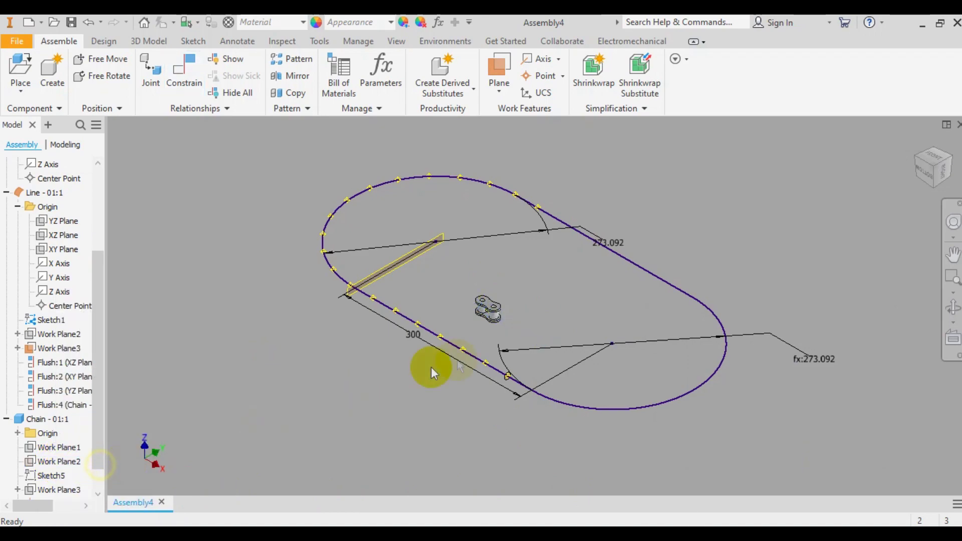
# Move the chain link close to the circular patch on the straight section of the path.
pyautogui.moveTo(481, 235); pyautogui.dragTo(440, 273)
pyautogui.press('Escape')
pyautogui.moveTo(421, 173); pyautogui.dragTo(601, 370)
pyautogui.click(953, 307)
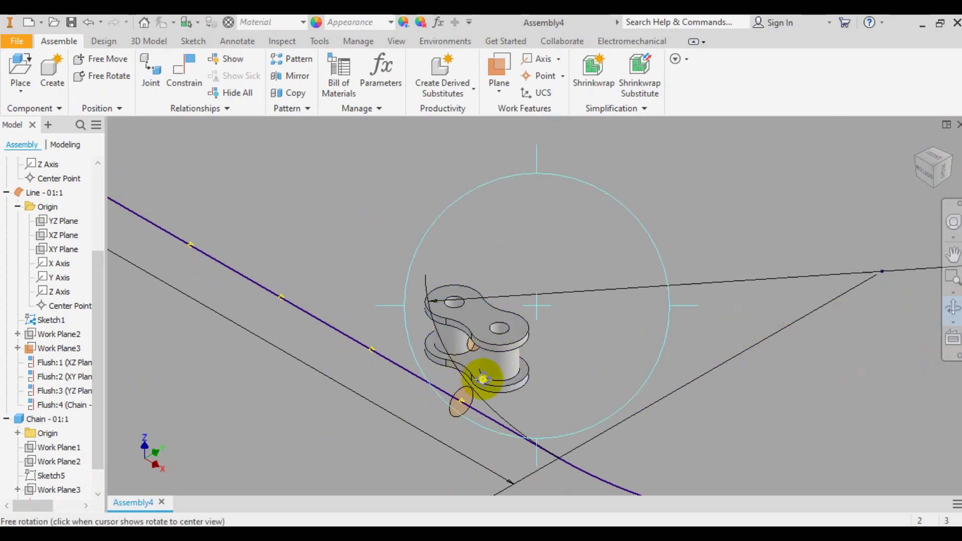
pyautogui.moveTo(483, 377); pyautogui.dragTo(554, 332)
pyautogui.scroll(5, 554, 333)
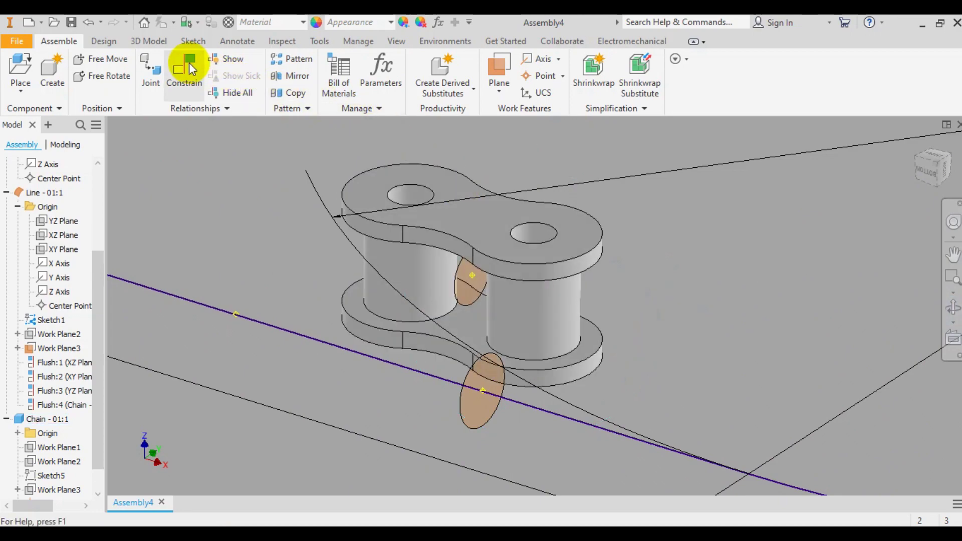
# Mate the work point between the link's rollers to the path point at the centre of the circular patch.
pyautogui.click(188, 62)
pyautogui.click(471, 276)
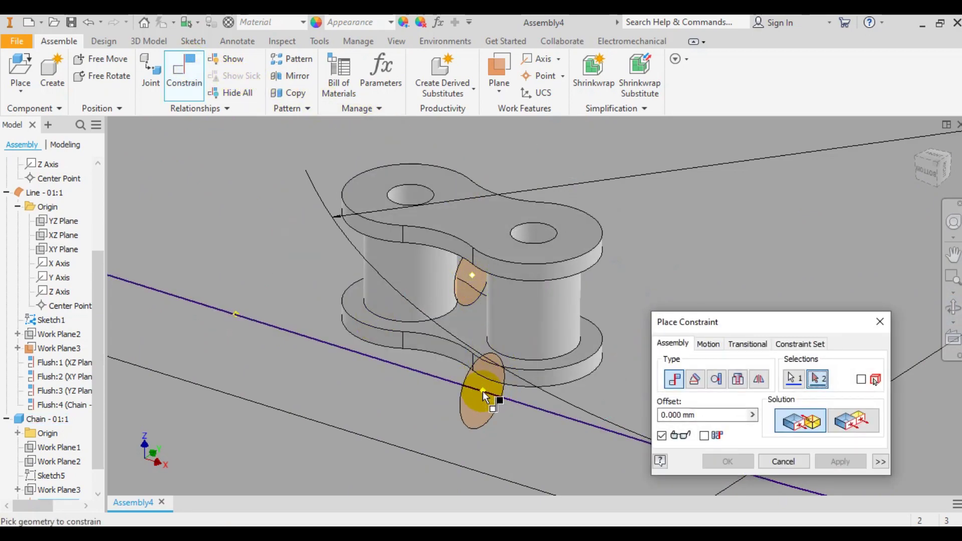
pyautogui.click(483, 391)
pyautogui.click(838, 461)
pyautogui.click(785, 462)
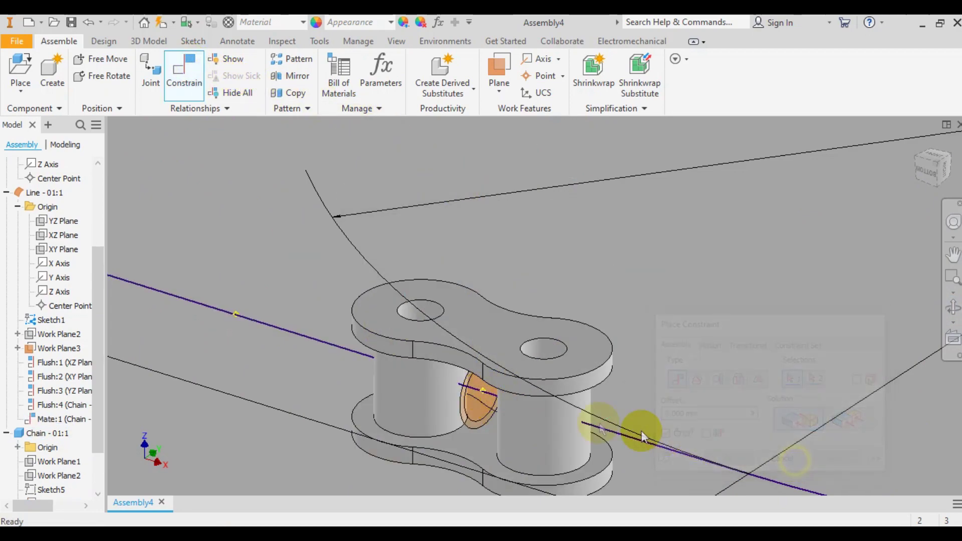
pyautogui.moveTo(549, 427); pyautogui.dragTo(669, 381)
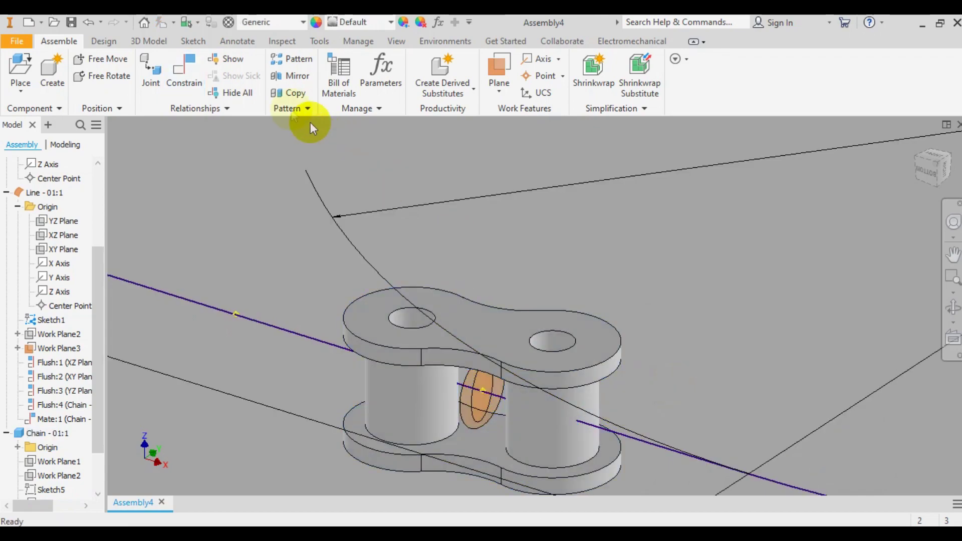
# Apply a 0 deg directed angle constraint between the link's circular patch and the circular patch on the path.
pyautogui.click(189, 64)
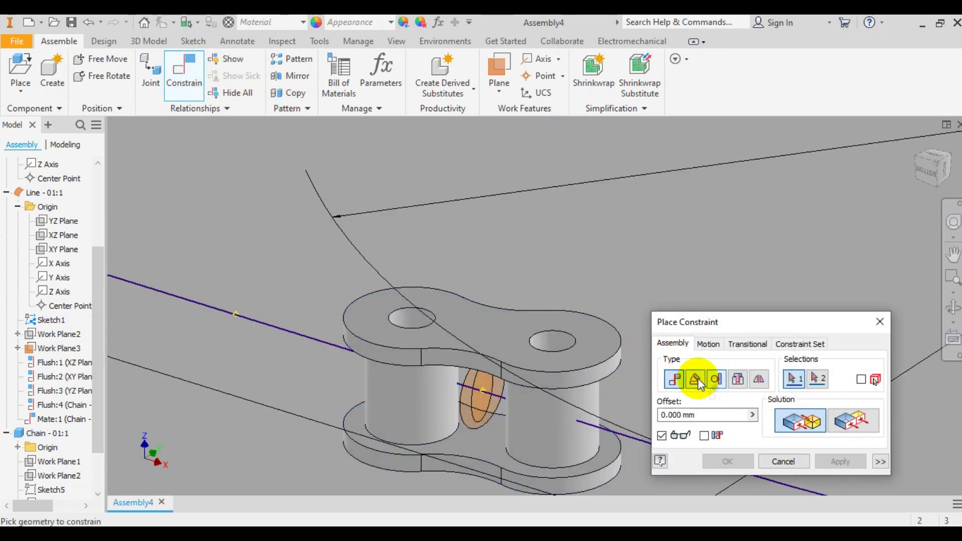
pyautogui.click(697, 382)
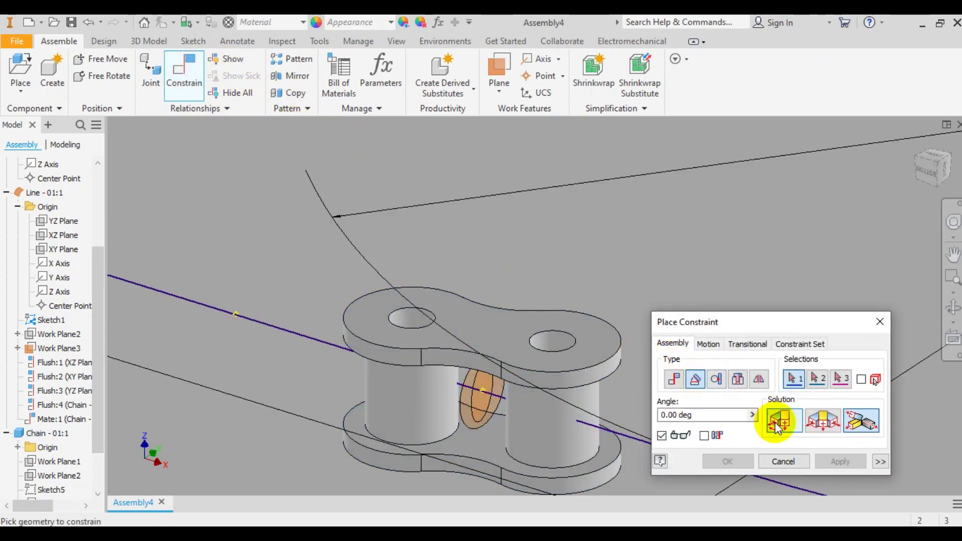
pyautogui.click(474, 419)
pyautogui.click(837, 460)
pyautogui.click(783, 460)
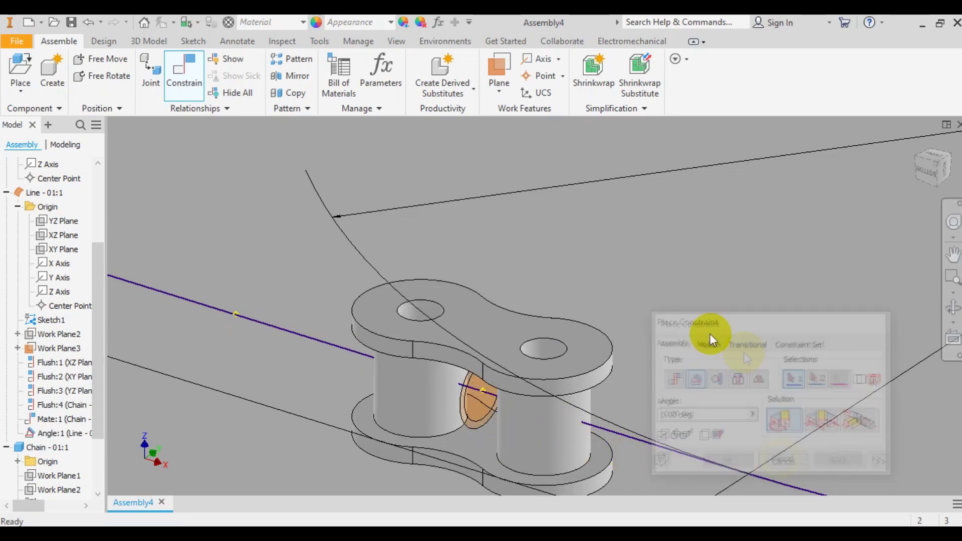
# Open the Chain - 01 link part in its own document from the assembly.
pyautogui.rightClick(584, 337)
pyautogui.click(593, 83)
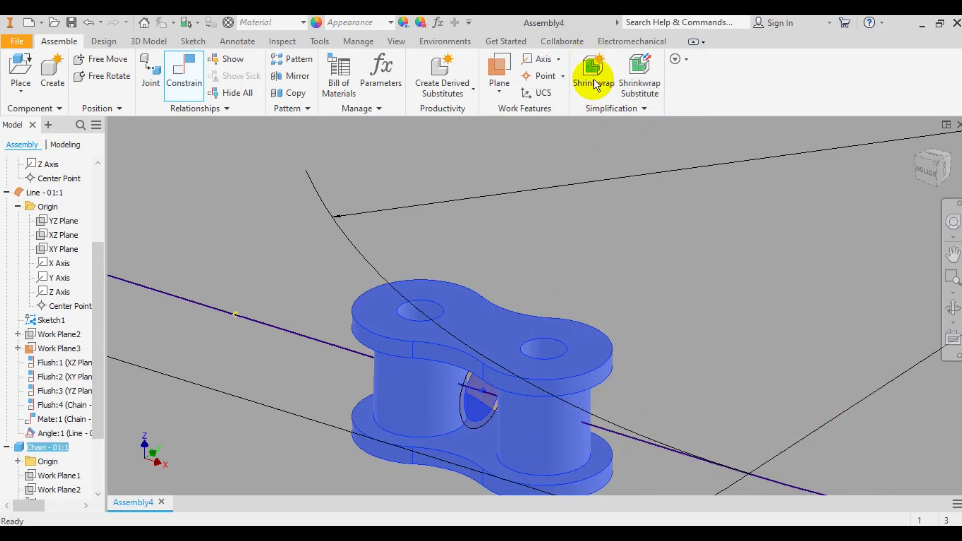
pyautogui.doubleClick(439, 345)
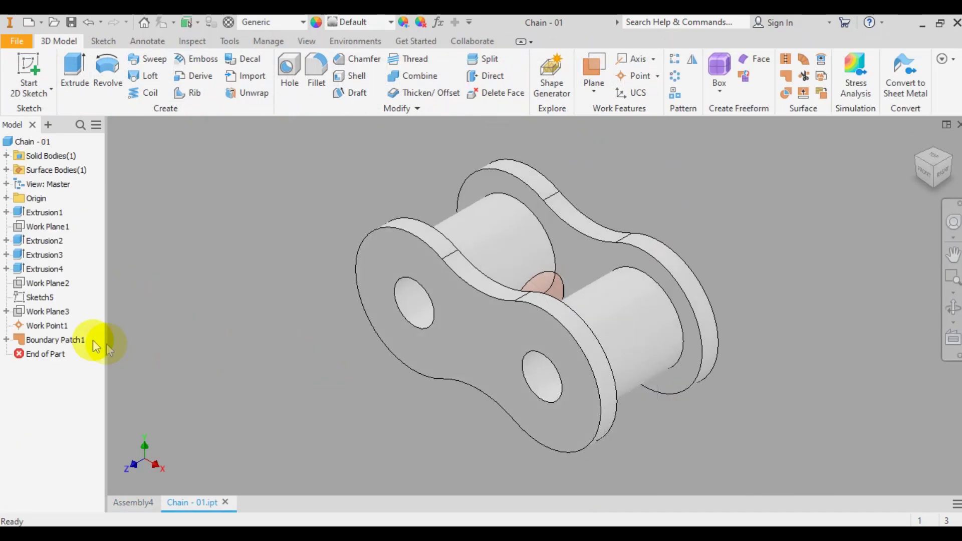
# Hide the work point and the boundary patch in the chain link part, save it and return to the assembly.
pyautogui.rightClick(65, 340)
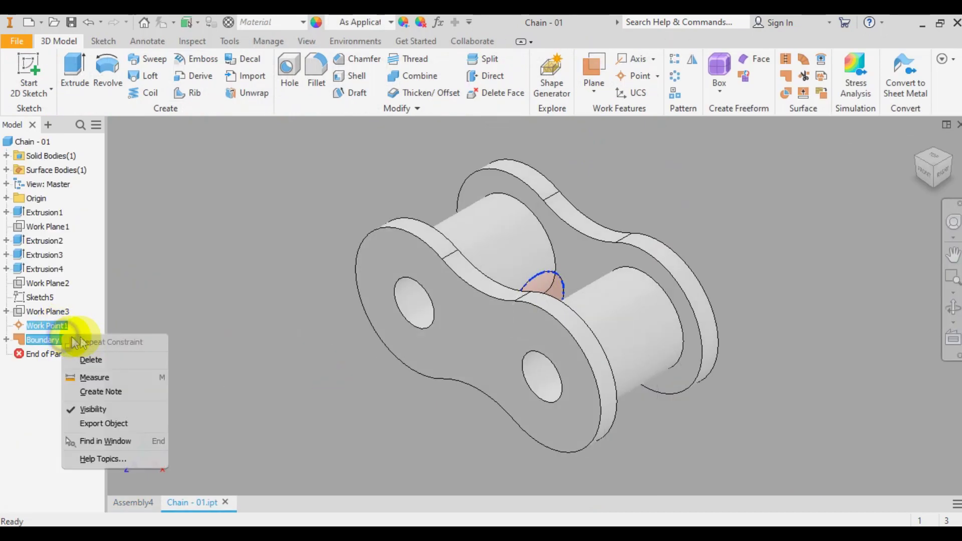
pyautogui.click(80, 410)
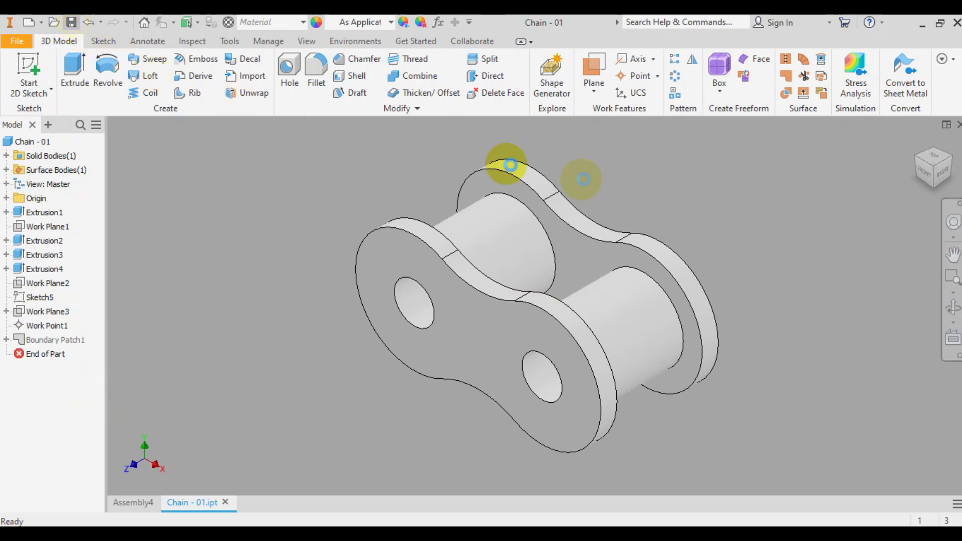
pyautogui.hotkey('ctrl', 'F4')
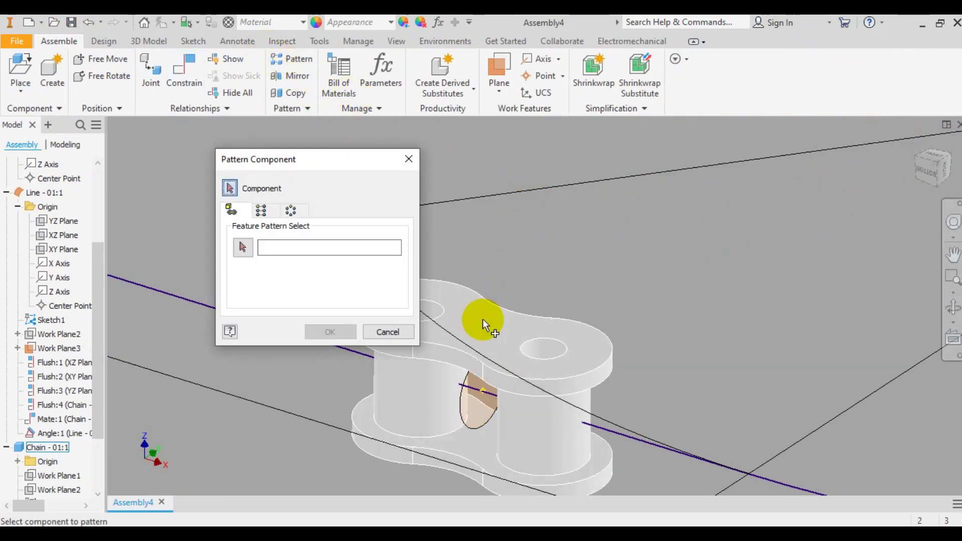
# Pattern the chain link component along the path using Rectangular Pattern2 of the Line - 01 part as the associated feature pattern.
pyautogui.click(482, 319)
pyautogui.click(78, 145)
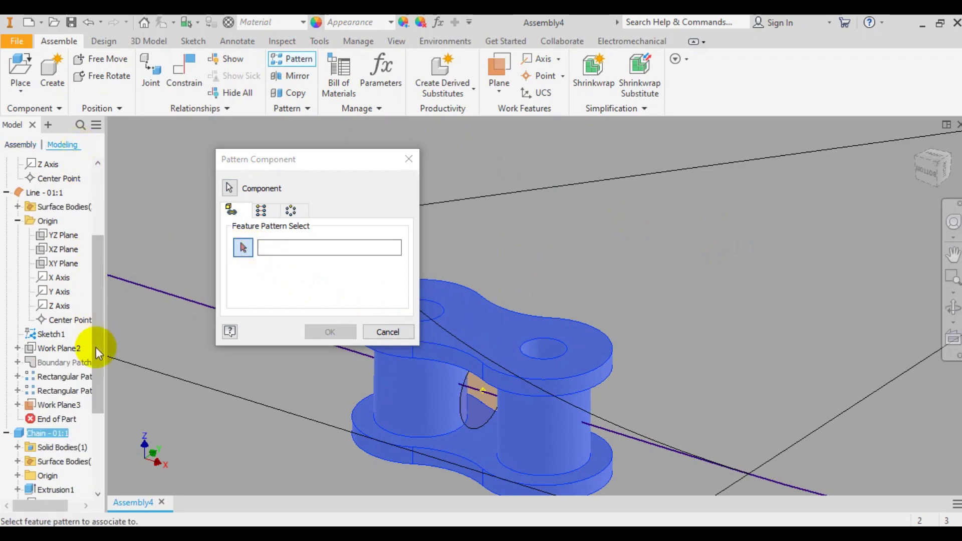
pyautogui.click(78, 391)
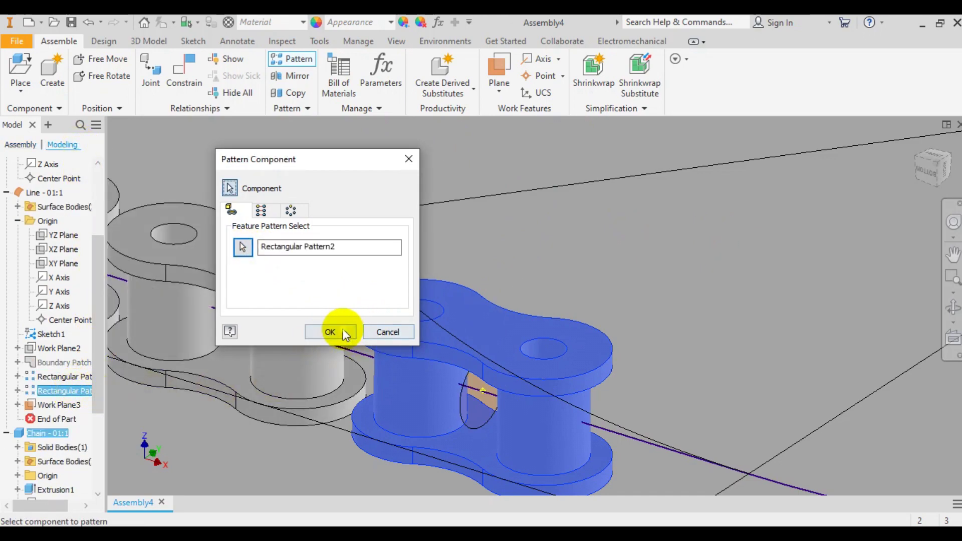
pyautogui.click(330, 332)
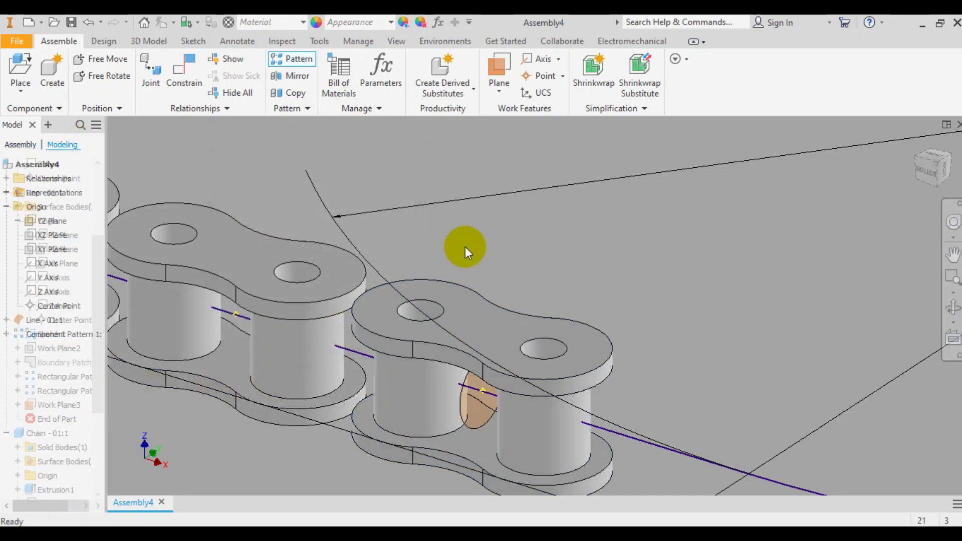
# Show the whole chain assembly in the home view and save the assembly as WS34 in the Gear folder.
pyautogui.click(917, 142)
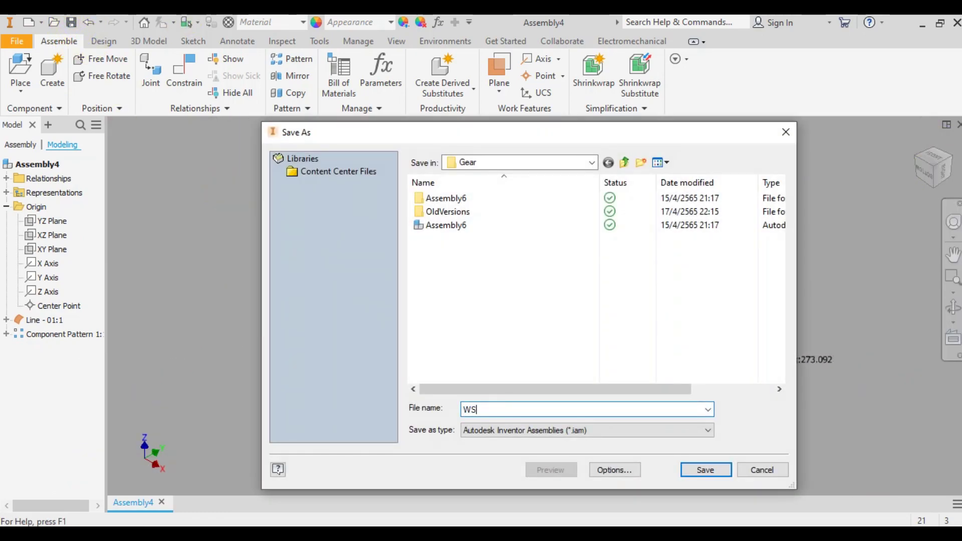
pyautogui.press('Return')
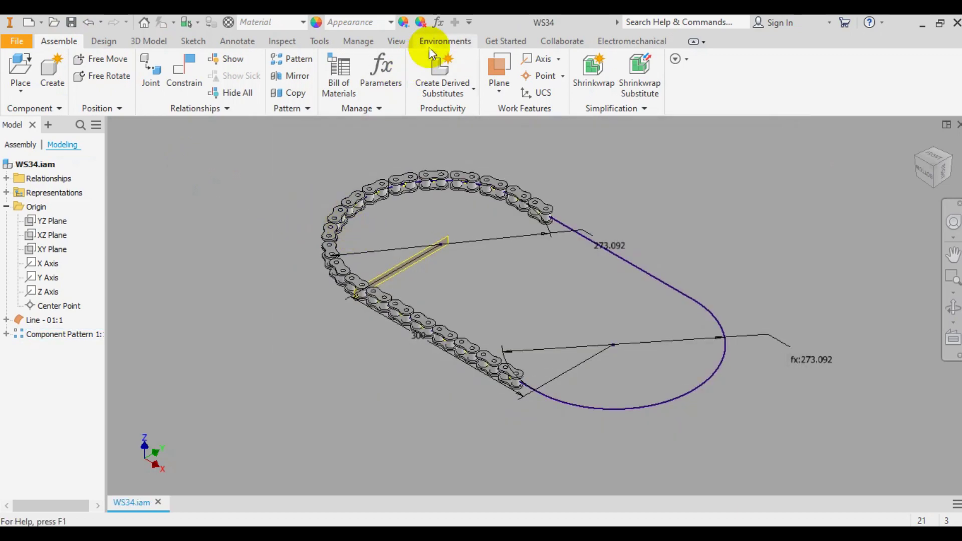
# Enter the Inventor Studio environment and mark the Drive_01 parameter of Line - 01 as a favorite.
pyautogui.click(443, 40)
pyautogui.click(142, 70)
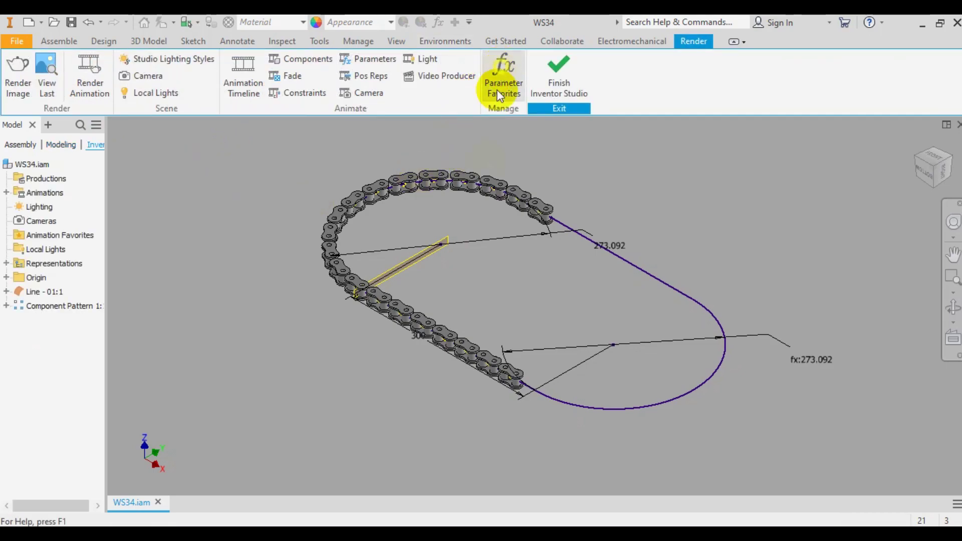
pyautogui.click(500, 69)
pyautogui.click(200, 176)
pyautogui.click(392, 167)
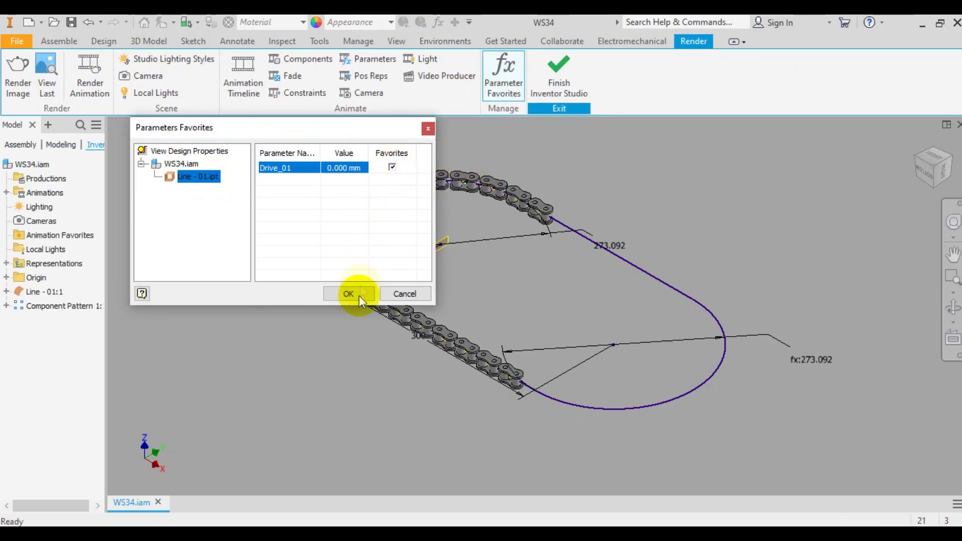
pyautogui.click(359, 296)
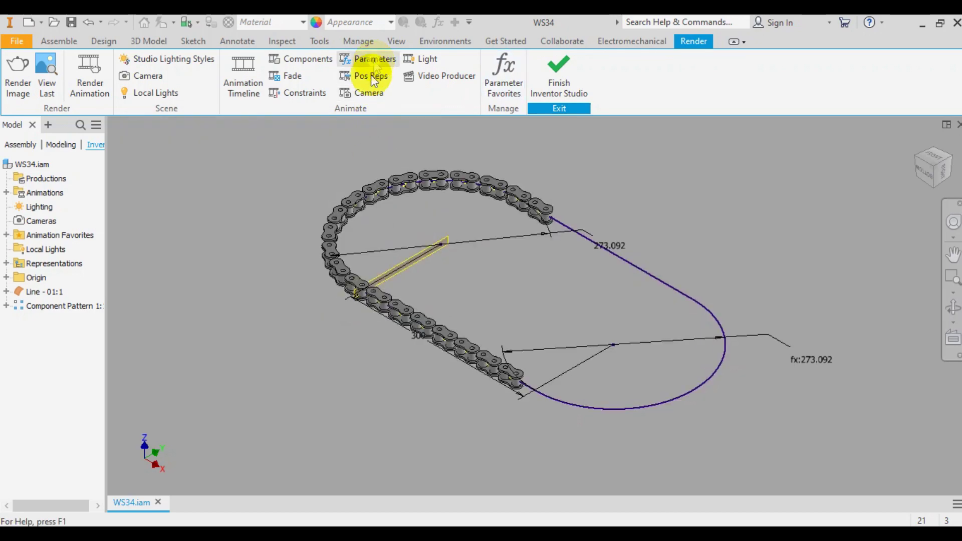
# Set up a parameter animation for Drive_01 with an end value of 150 and select its end time for editing.
pyautogui.click(373, 60)
pyautogui.click(441, 304)
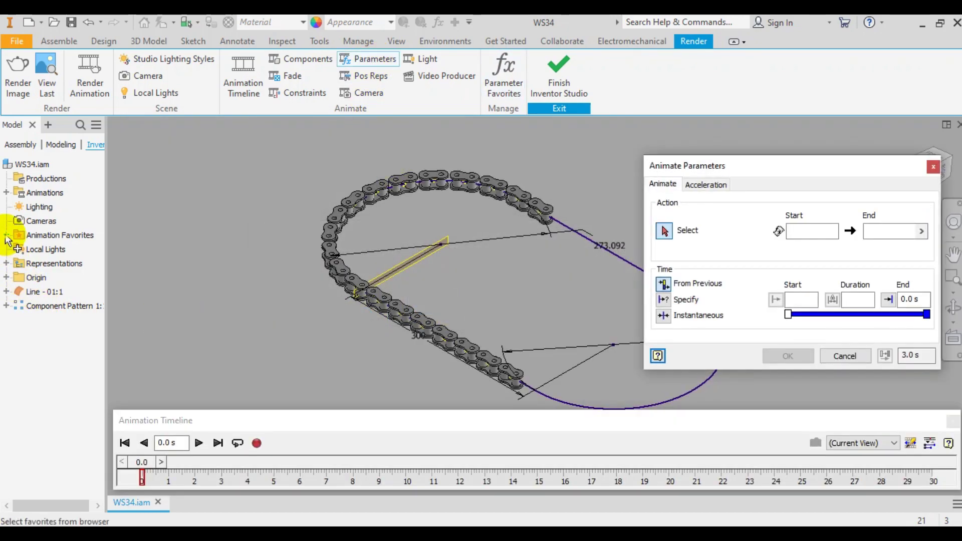
pyautogui.click(6, 235)
pyautogui.click(50, 249)
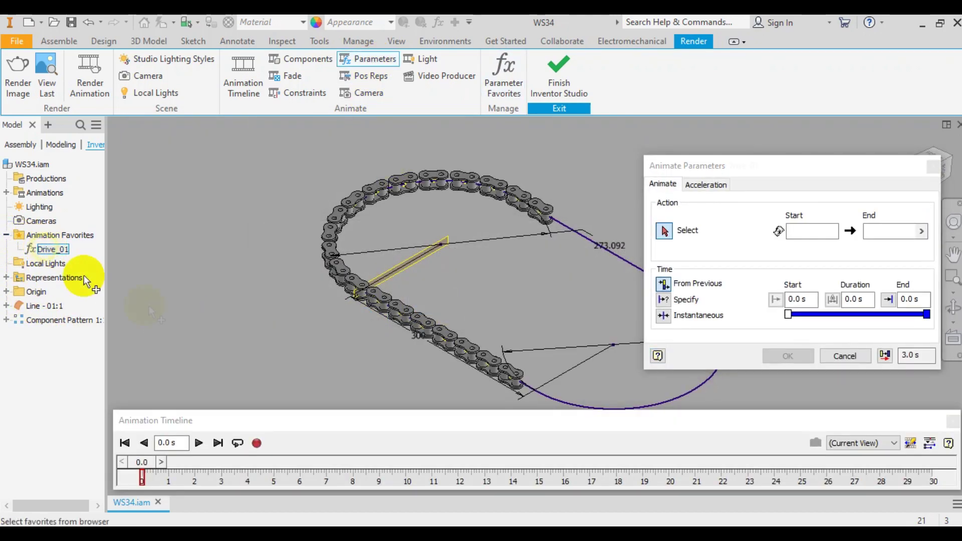
pyautogui.click(910, 231)
pyautogui.write('150')
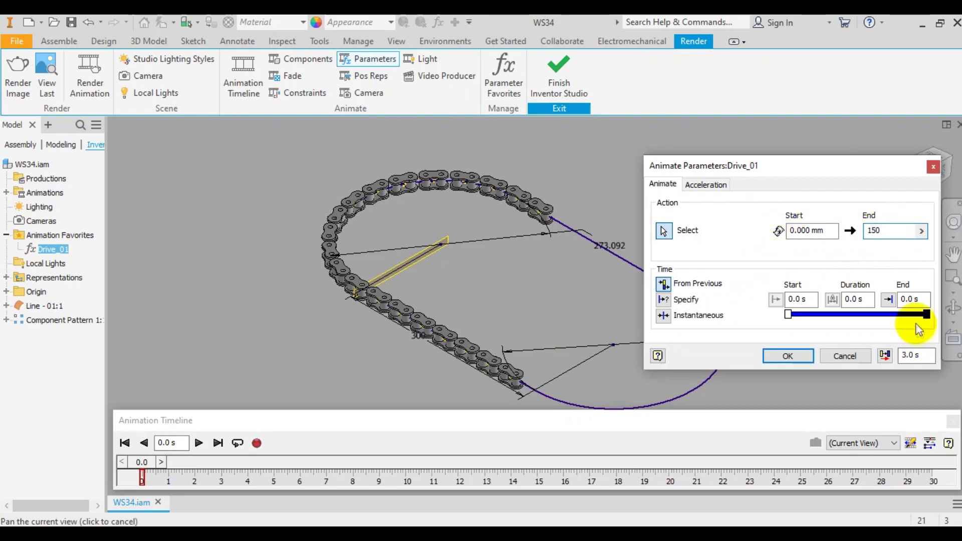
pyautogui.click(915, 299)
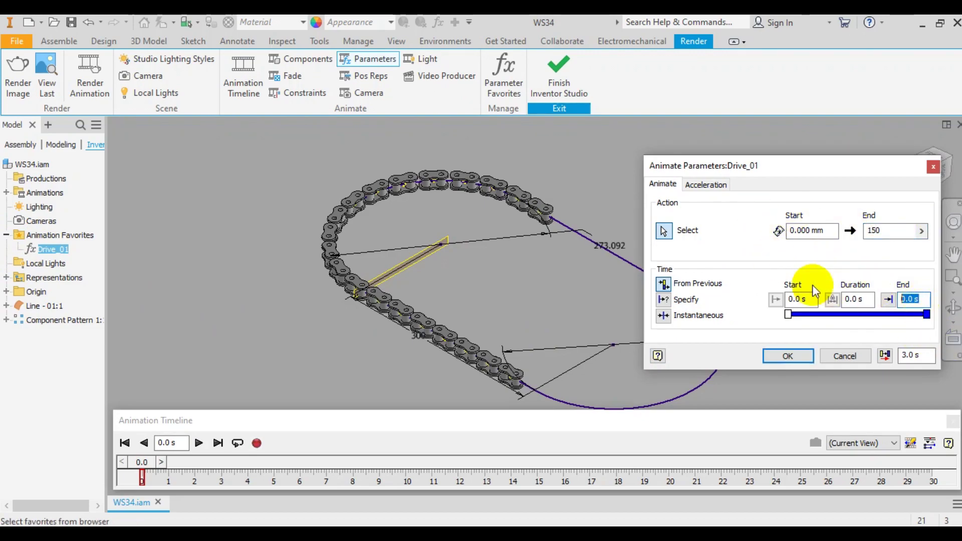
# Set the end time of the Drive_01 parameter animation to 10 s and apply it.
pyautogui.write('10')
pyautogui.click(803, 355)
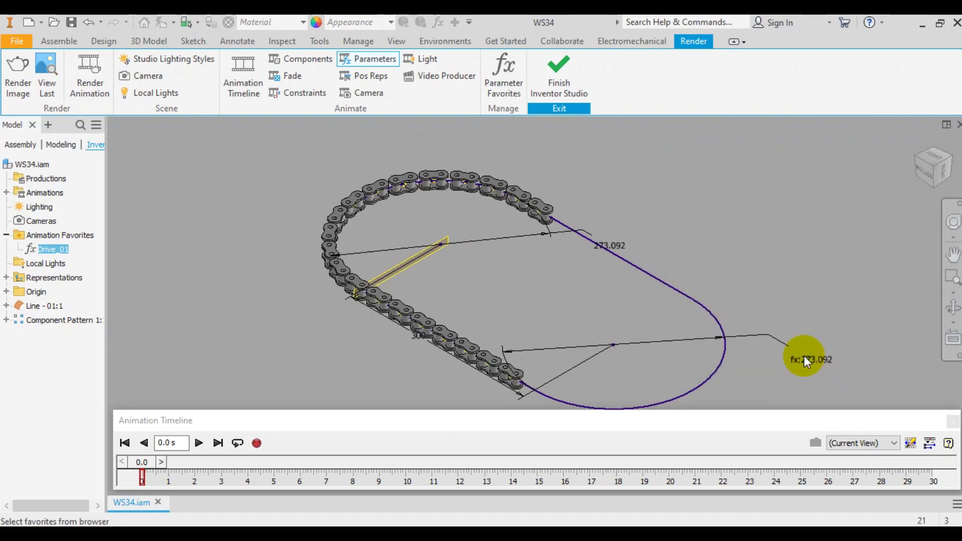
# Set the animation length to 20 seconds, return the timeline to the start and narrow the Animation Timeline window.
pyautogui.click(911, 443)
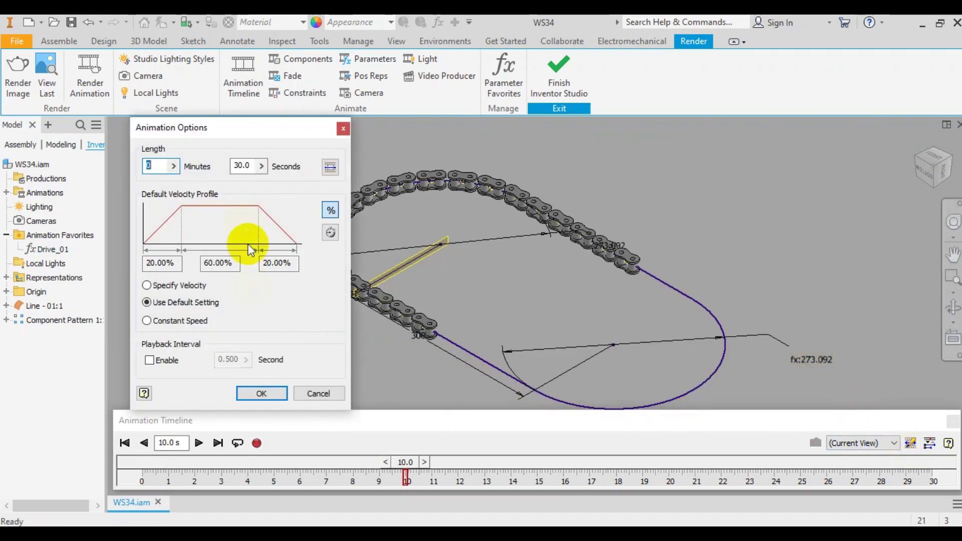
pyautogui.doubleClick(251, 166)
pyautogui.write('20')
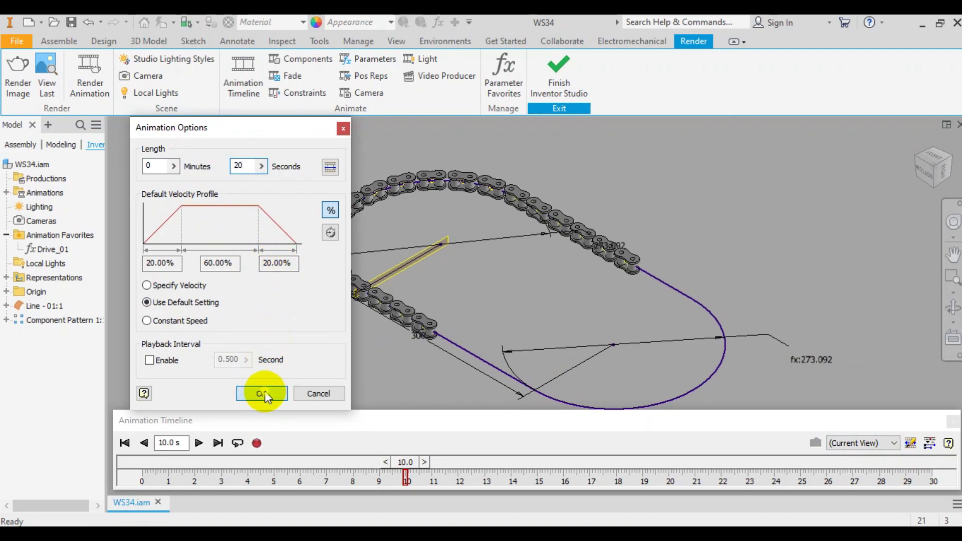
pyautogui.click(265, 394)
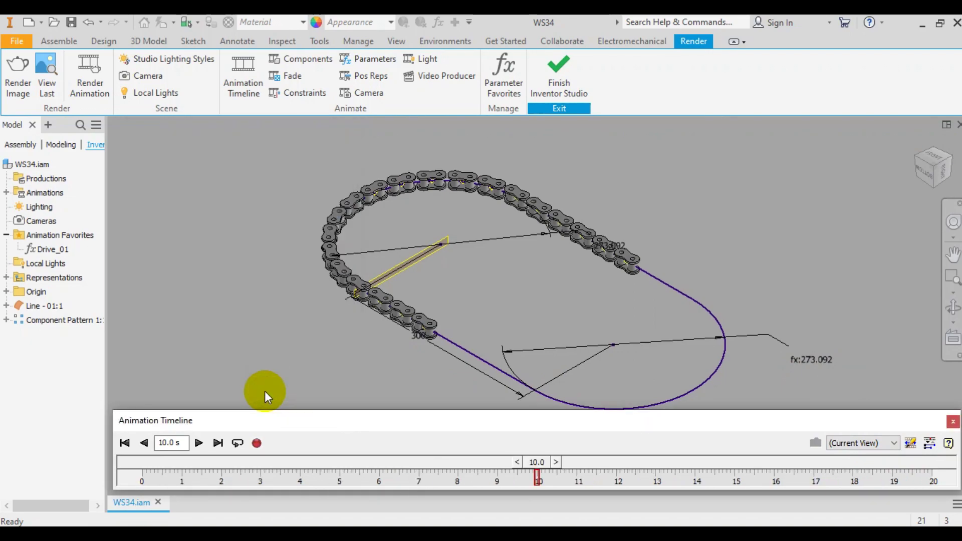
pyautogui.click(125, 442)
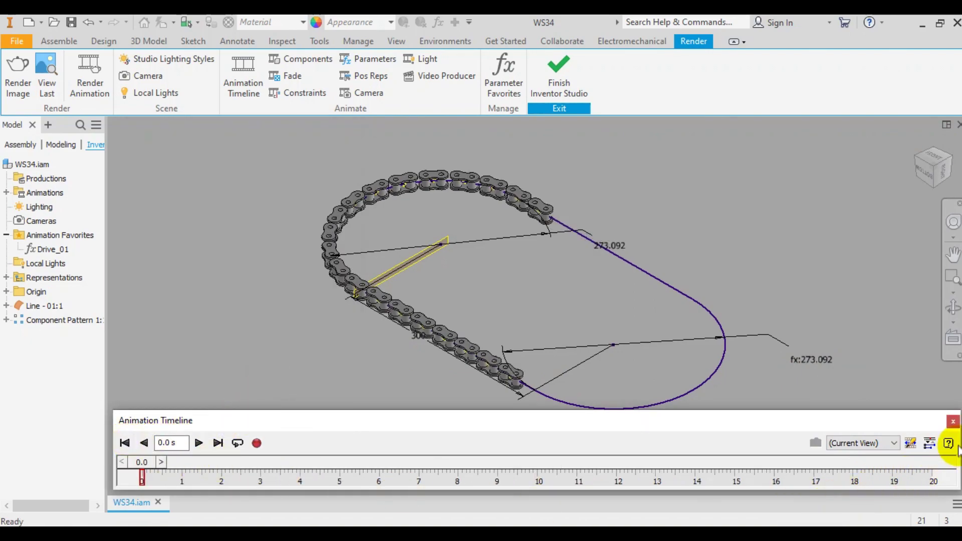
pyautogui.moveTo(954, 441); pyautogui.dragTo(417, 426)
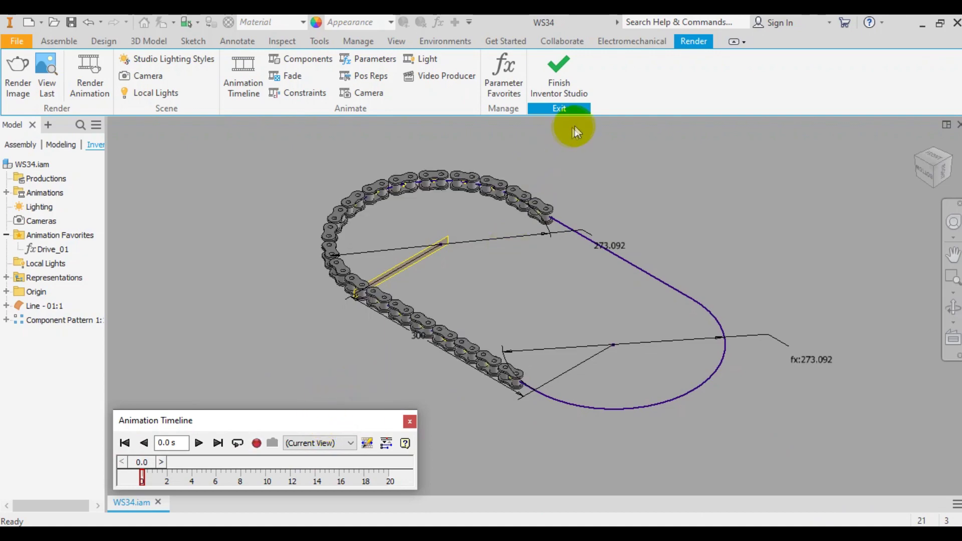
# Animate the Flush:3 constraint of Line - 01 from 0 to 150 mm, ending at 10 s, and preview the animation.
pyautogui.click(318, 95)
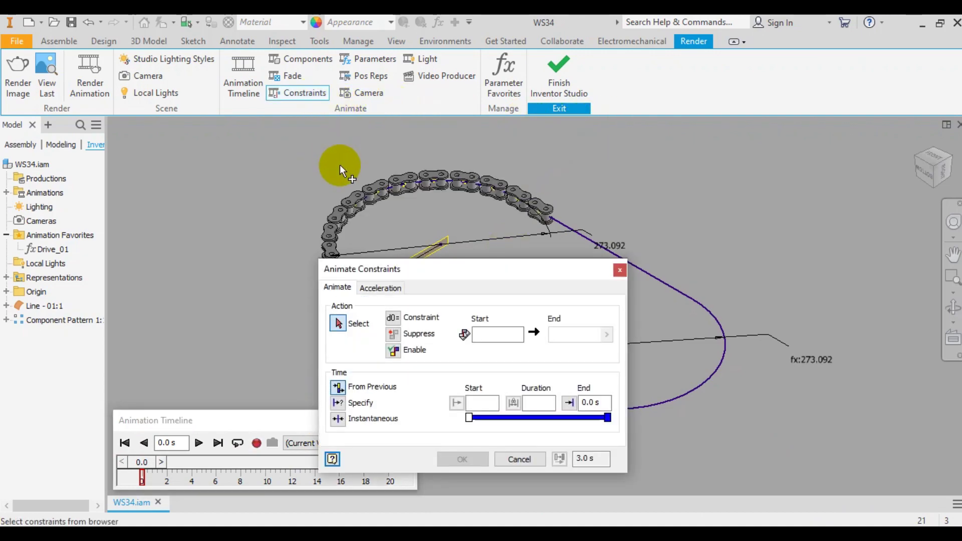
pyautogui.click(6, 306)
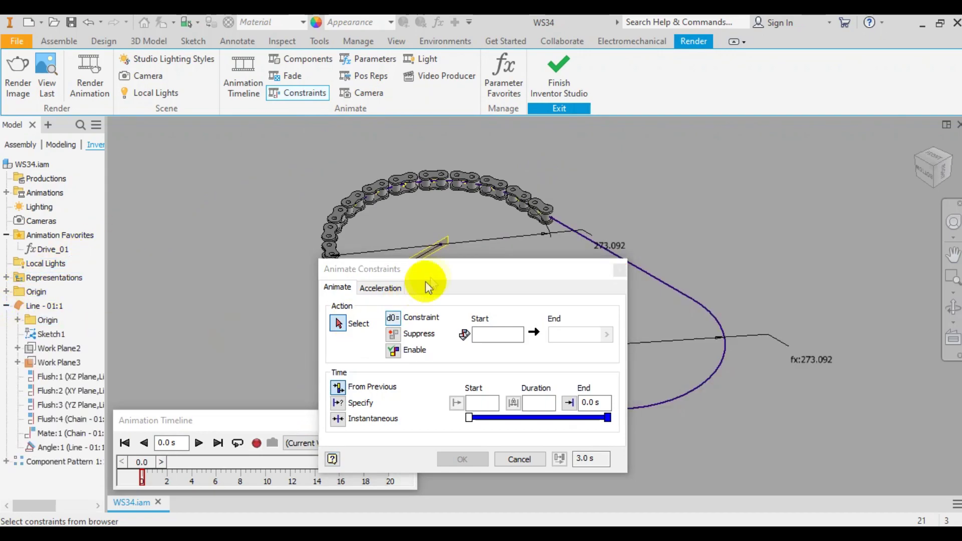
pyautogui.moveTo(520, 266); pyautogui.dragTo(776, 240)
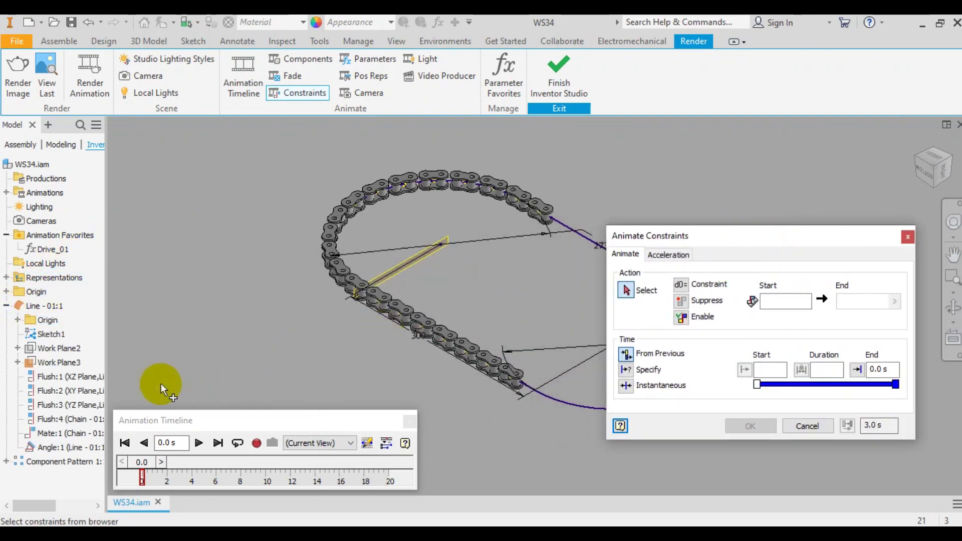
pyautogui.click(85, 405)
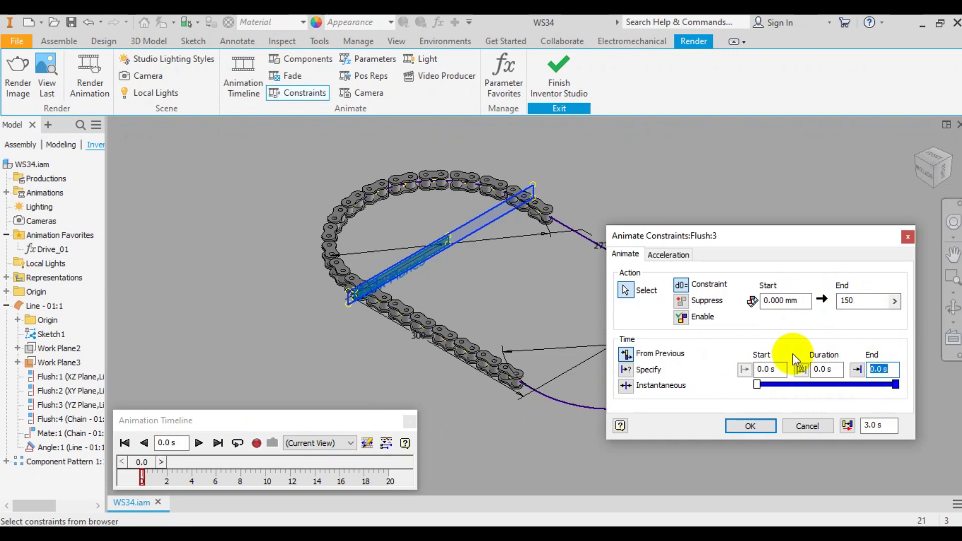
pyautogui.write('10')
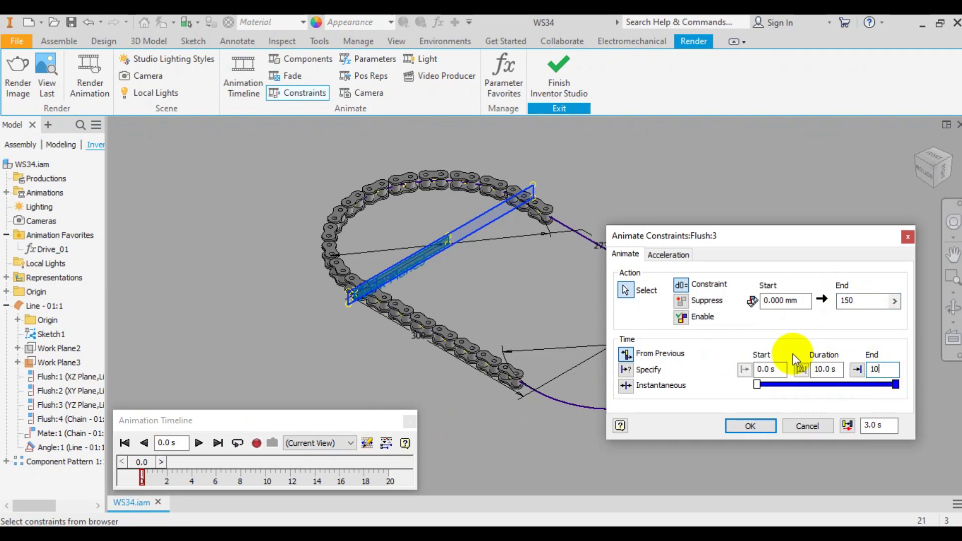
pyautogui.click(753, 424)
pyautogui.click(123, 444)
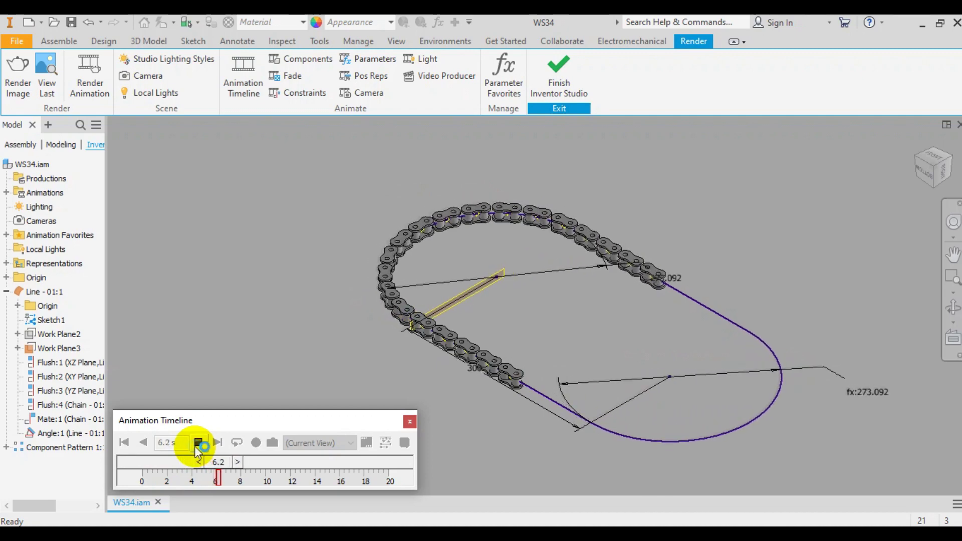
pyautogui.click(197, 443)
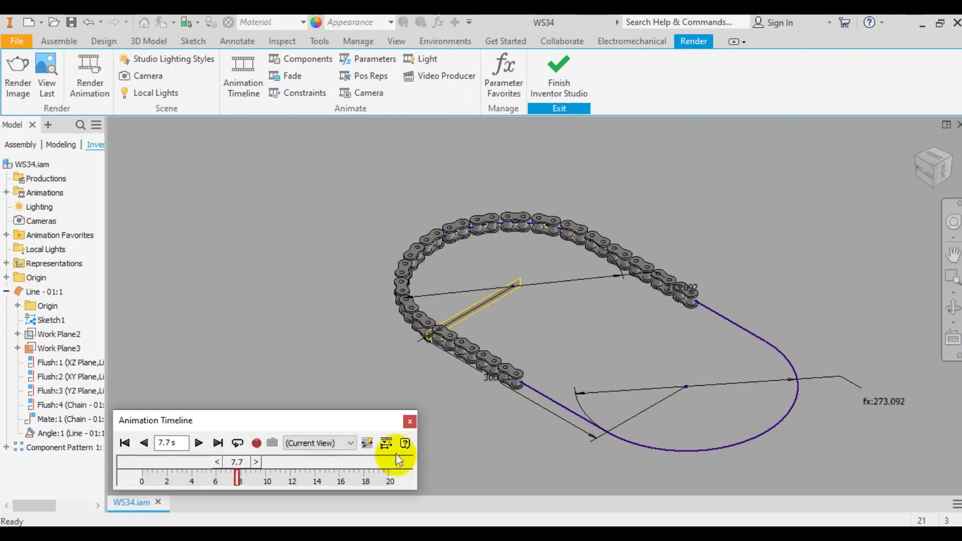
# Mirror the Flush:3 and Drive_01 actions in the expanded timeline, and shrink the Animation Timeline window again.
pyautogui.click(404, 442)
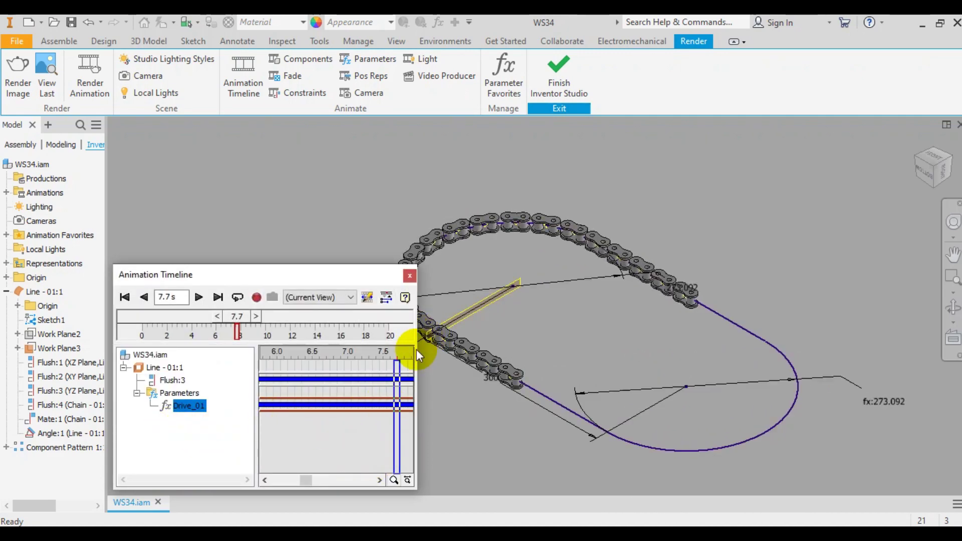
pyautogui.moveTo(420, 348); pyautogui.dragTo(713, 349)
pyautogui.rightClick(517, 379)
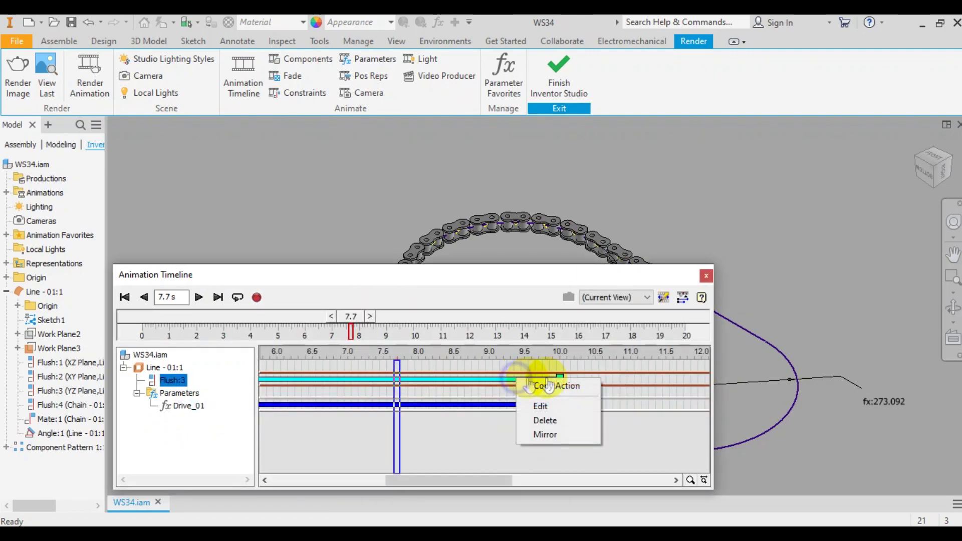
pyautogui.click(546, 435)
pyautogui.rightClick(543, 404)
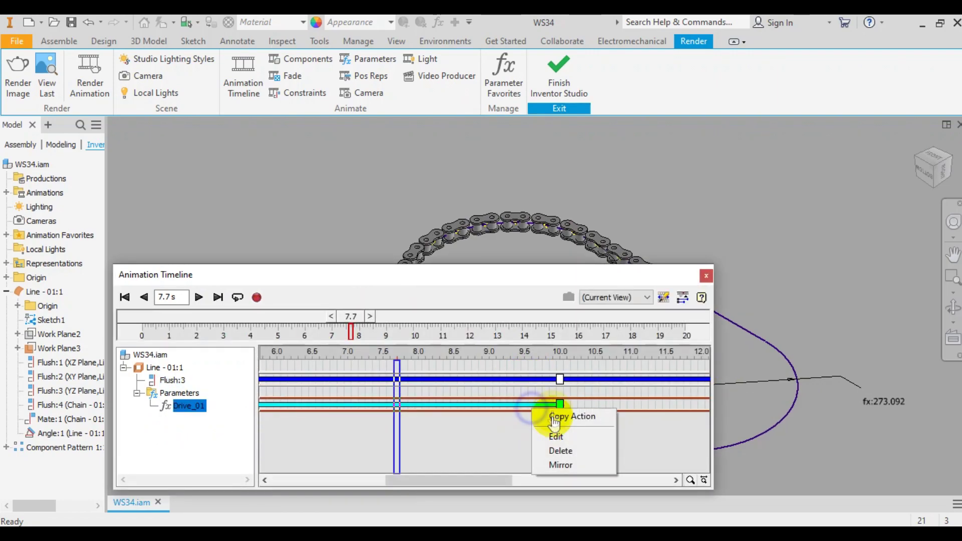
pyautogui.click(556, 463)
pyautogui.click(682, 297)
pyautogui.moveTo(712, 300); pyautogui.dragTo(412, 305)
pyautogui.moveTo(283, 280); pyautogui.dragTo(299, 384)
# Play the mirrored animation from the start, stop it, close the timeline and finish Inventor Studio.
pyautogui.click(132, 394)
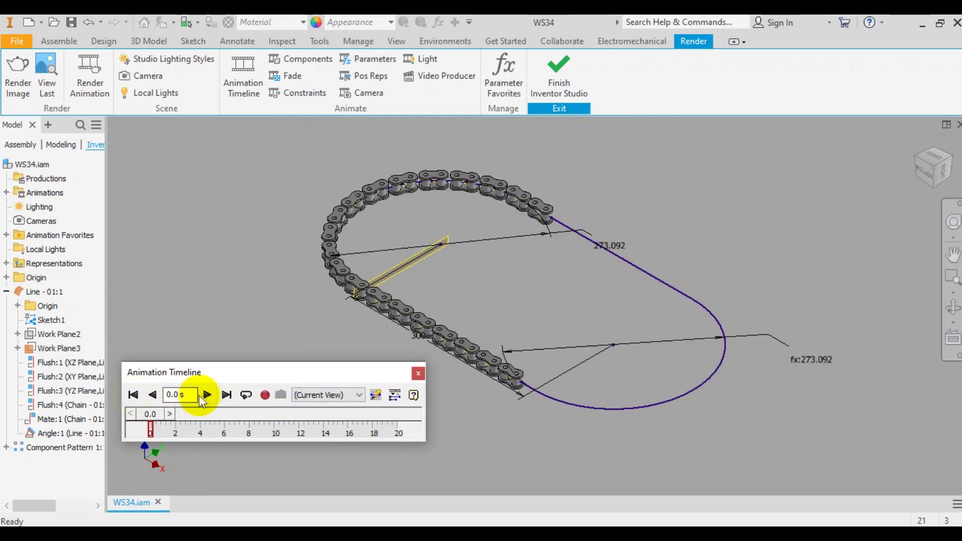
pyautogui.click(208, 394)
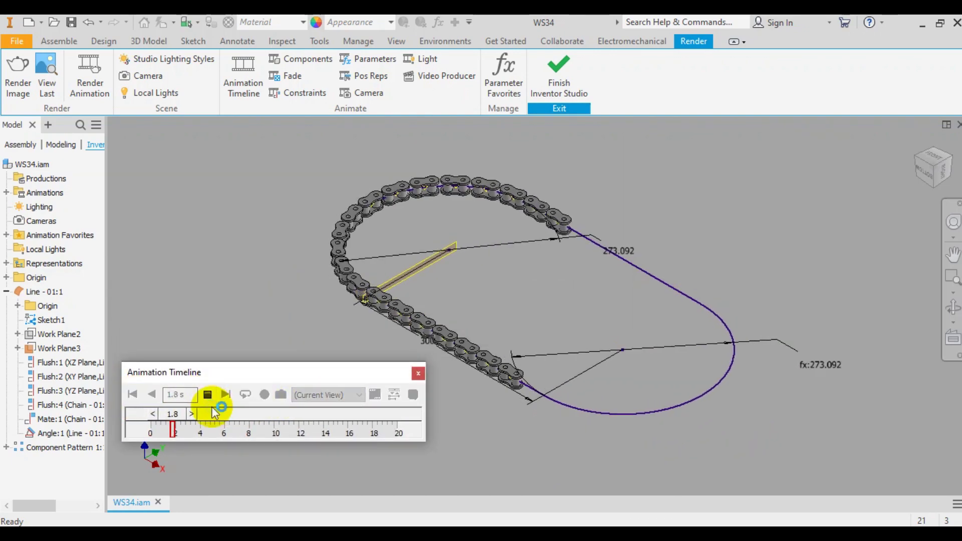
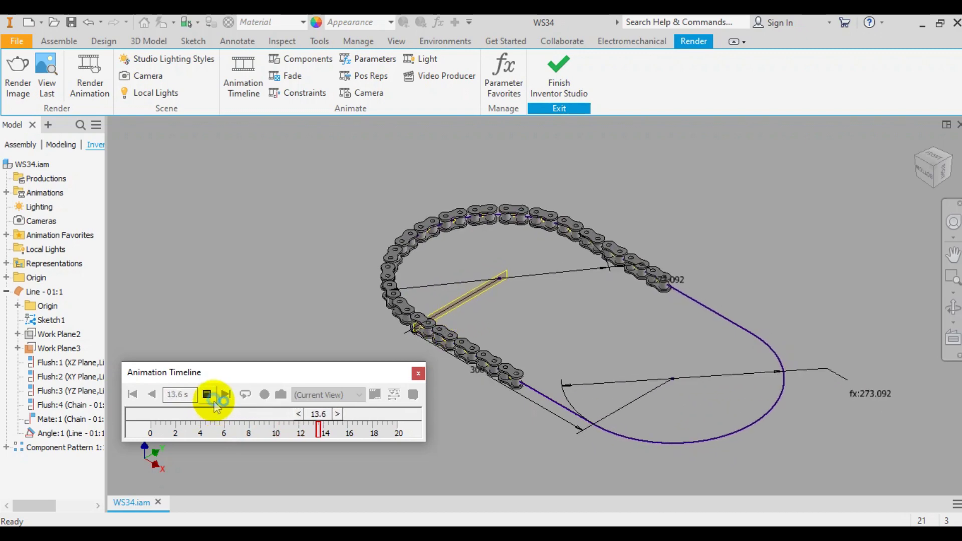
pyautogui.click(207, 395)
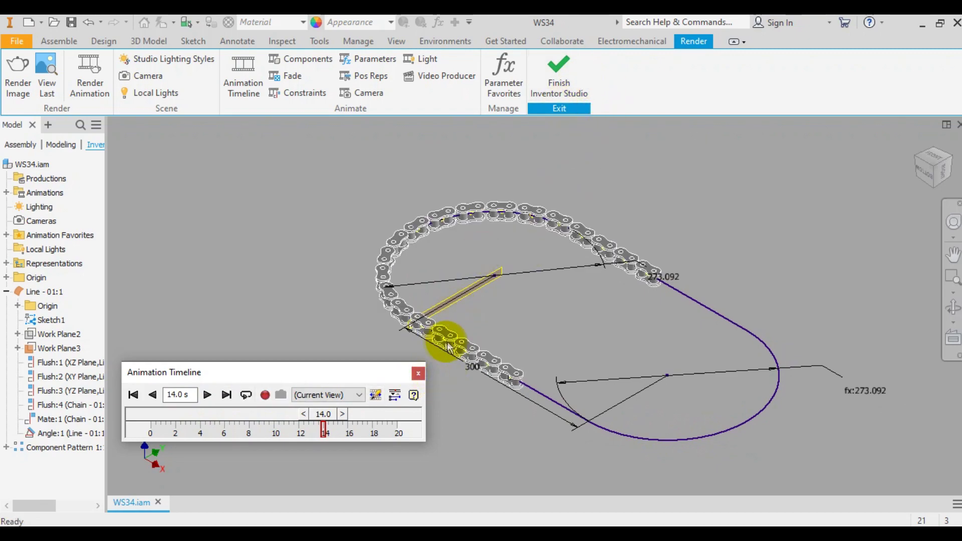
pyautogui.click(418, 374)
pyautogui.click(560, 83)
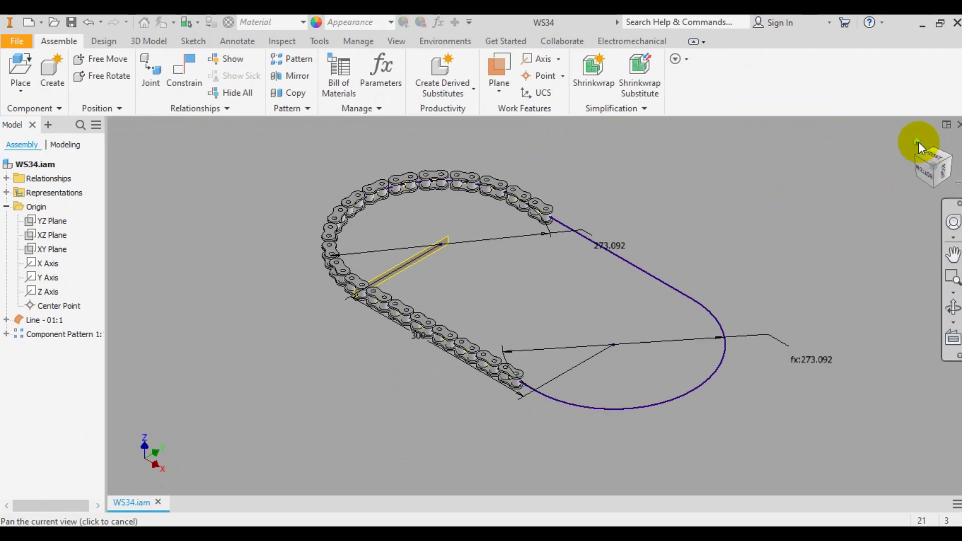
# Duplicate the Line - 01 part file in the Gear folder, rename the copy Line - 02 and open it.
pyautogui.click(54, 22)
pyautogui.click(436, 252)
pyautogui.hotkey('ctrl', 'c')
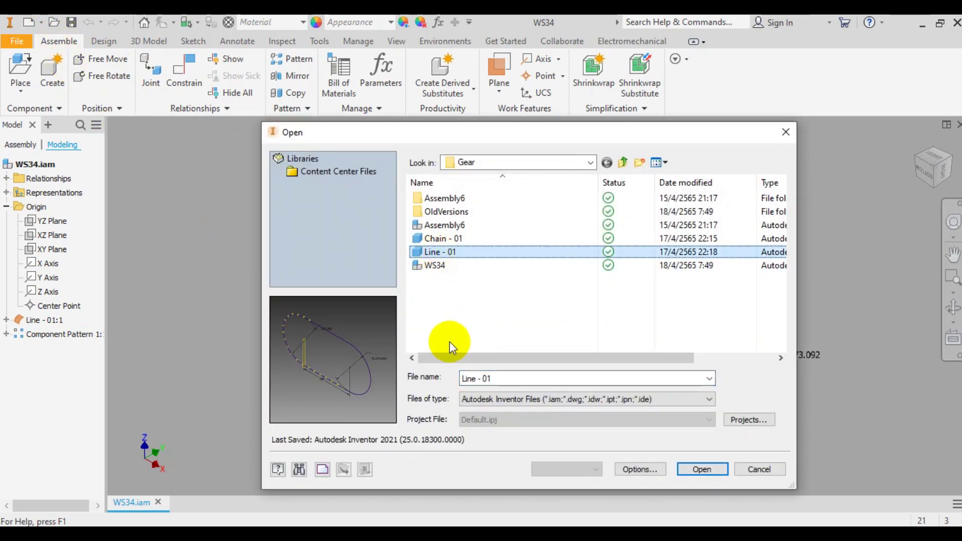
pyautogui.click(446, 337)
pyautogui.hotkey('ctrl', 'v')
pyautogui.click(453, 253)
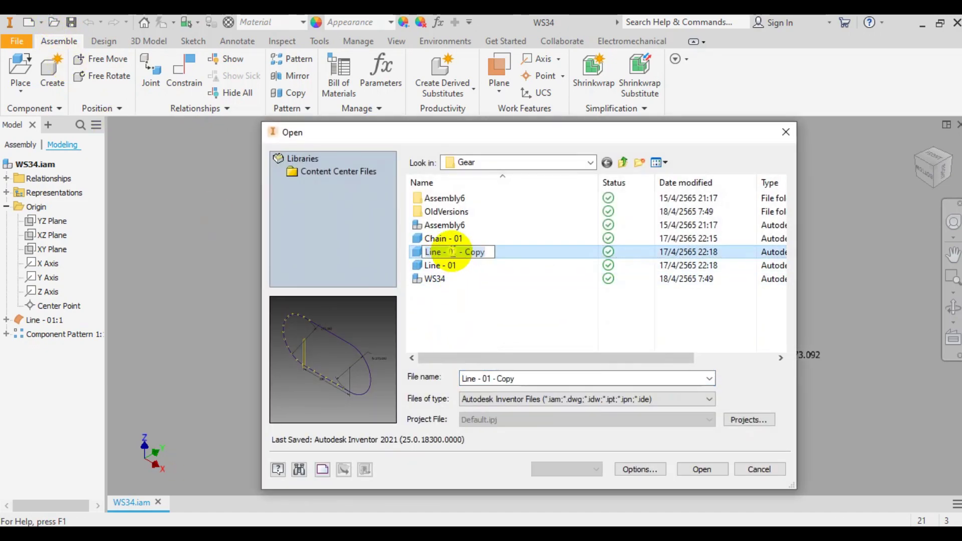
pyautogui.write('Line - 02')
pyautogui.press('Return')
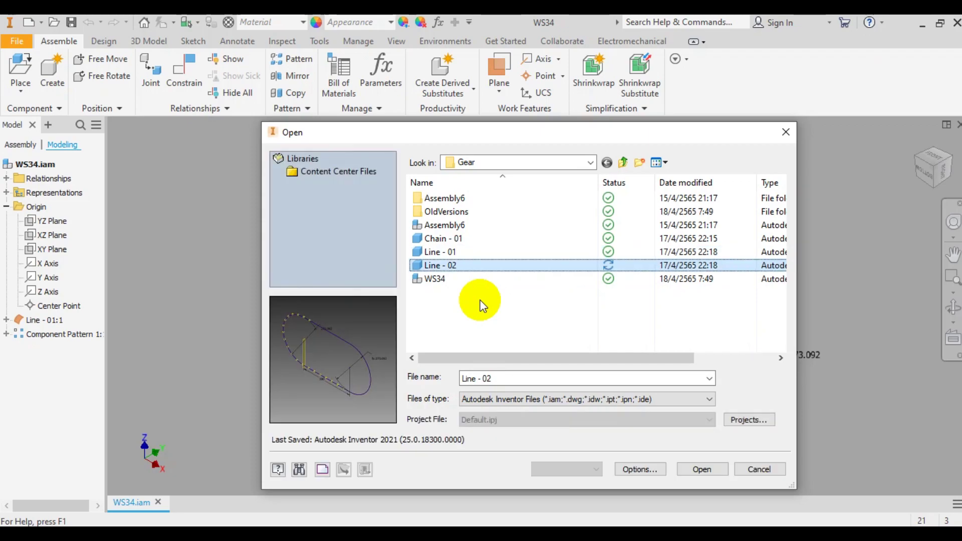
pyautogui.press('Escape')
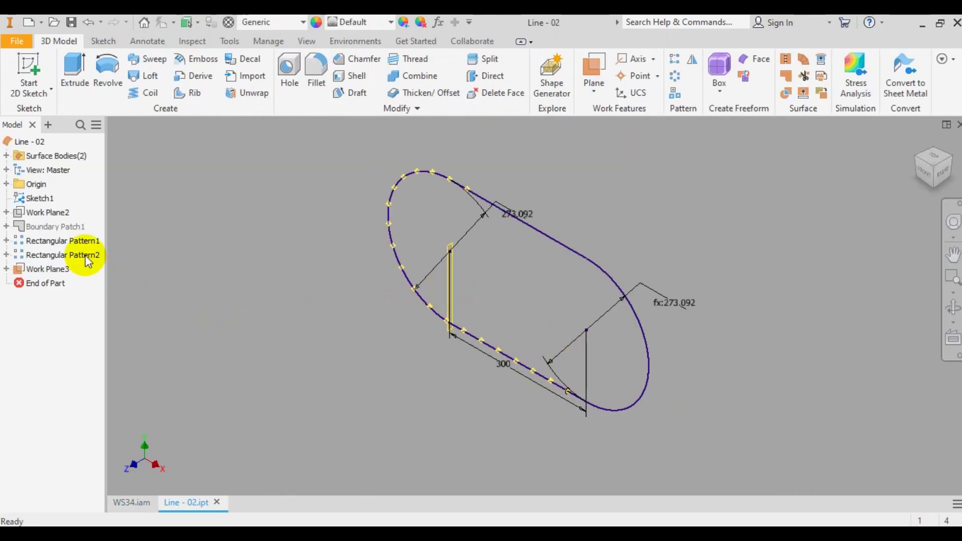
# Edit Rectangular Pattern2 in the Line - 02 part and set its instance count to 19.
pyautogui.rightClick(88, 257)
pyautogui.click(145, 327)
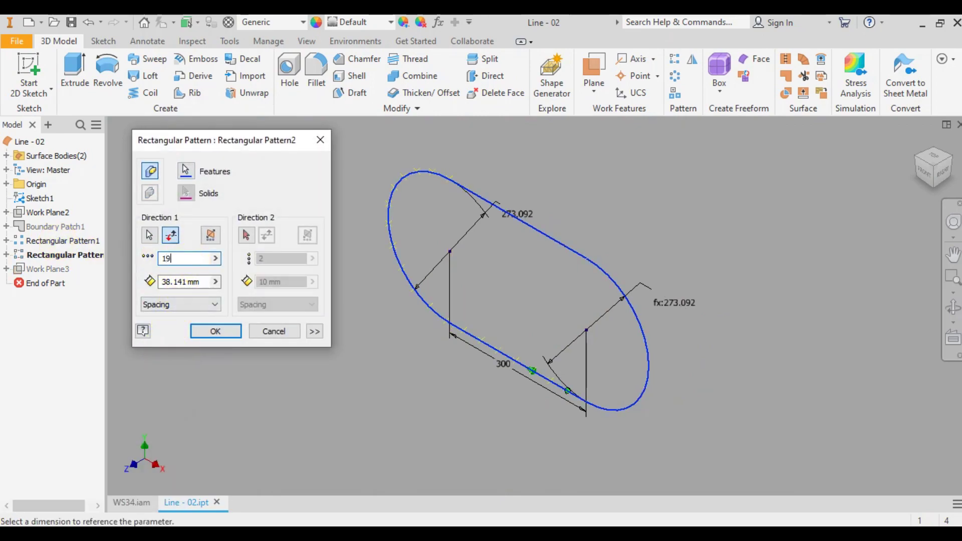
pyautogui.click(206, 333)
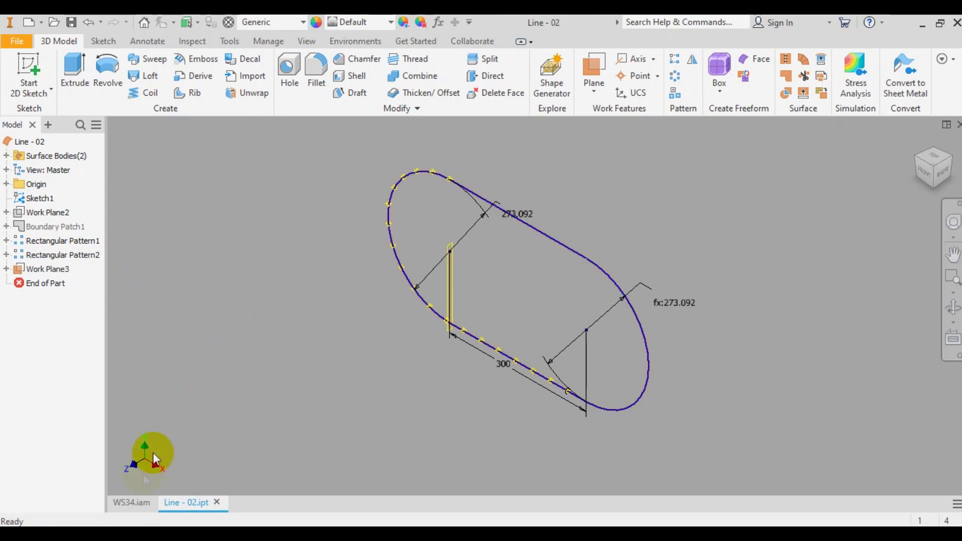
# In the WS34 assembly, measure the distance between the work points of the last two chain links and copy the value.
pyautogui.click(129, 503)
pyautogui.scroll(5, 522, 397)
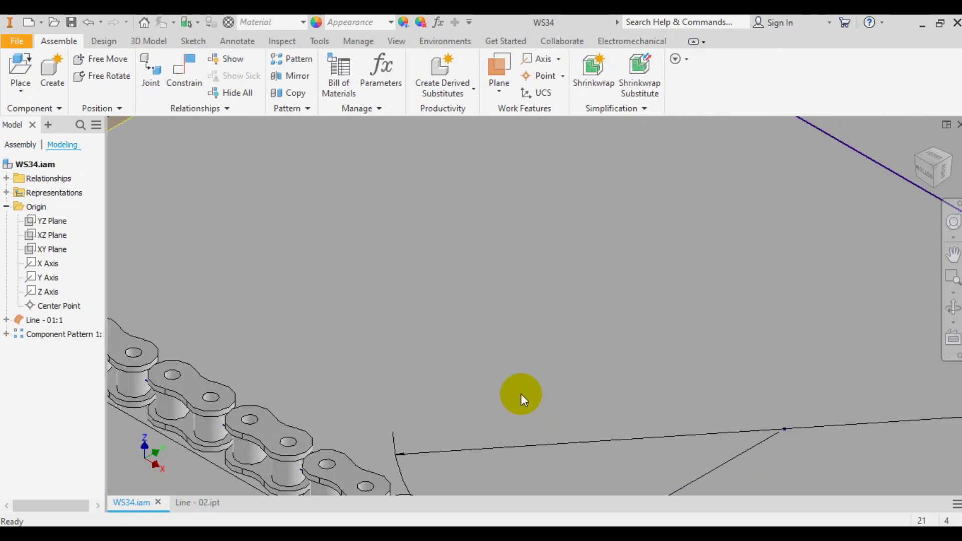
pyautogui.click(953, 306)
pyautogui.moveTo(537, 337); pyautogui.dragTo(507, 304)
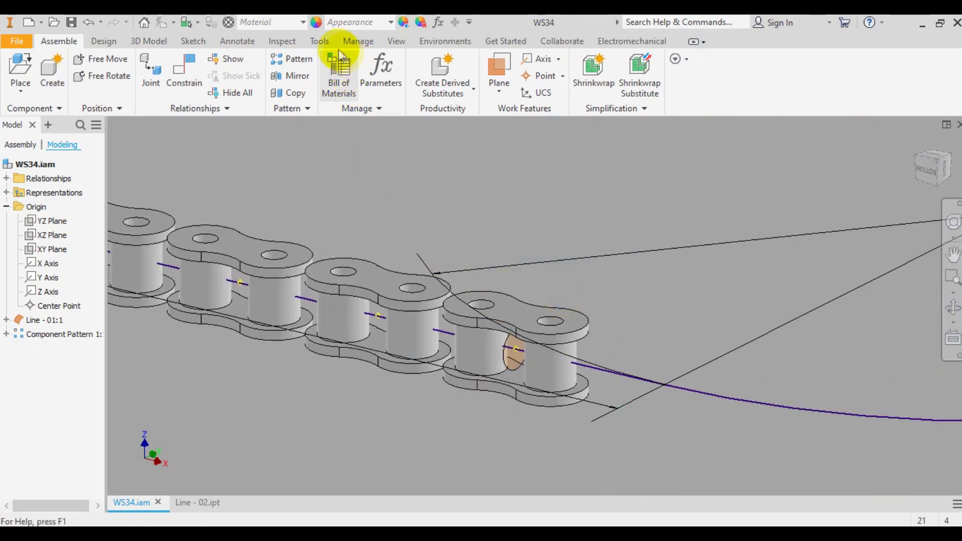
pyautogui.click(321, 41)
pyautogui.click(25, 70)
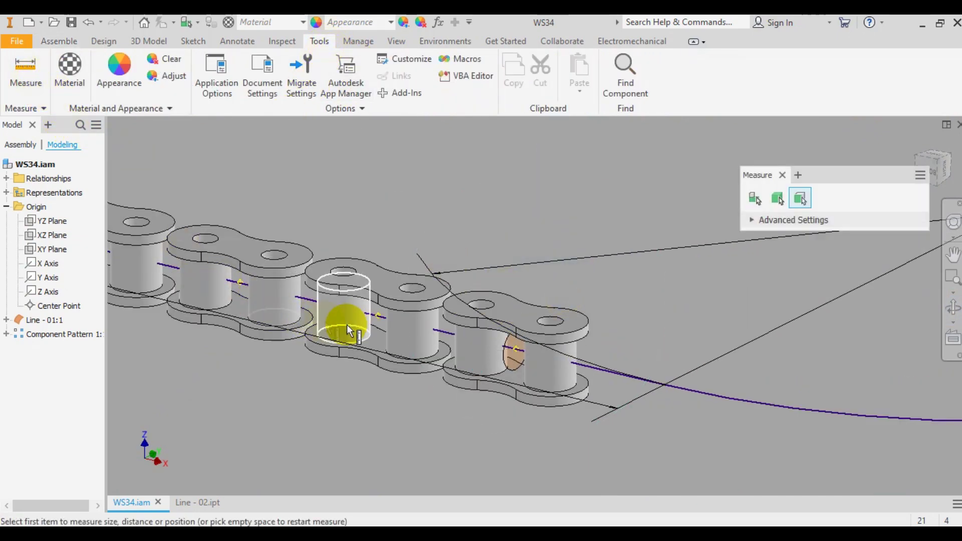
pyautogui.click(378, 315)
pyautogui.click(515, 350)
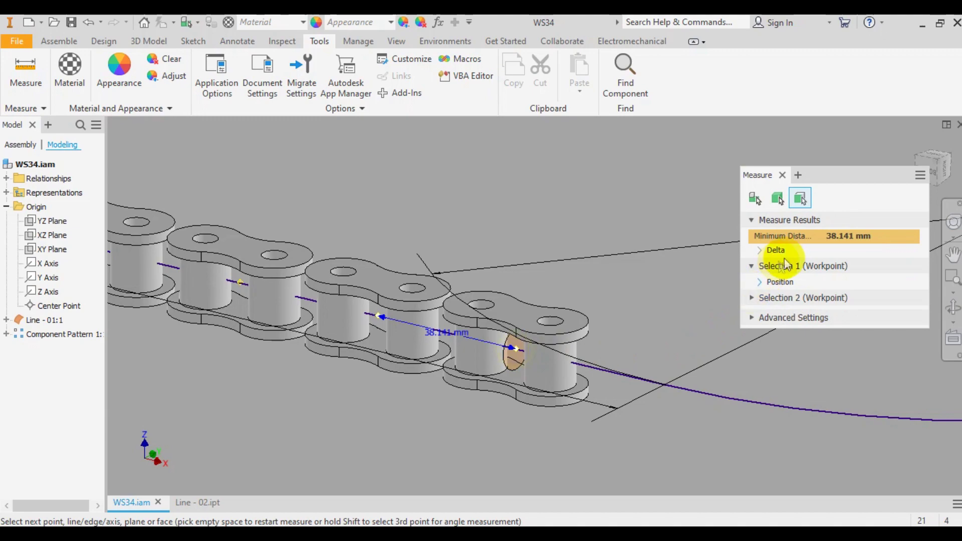
pyautogui.rightClick(854, 243)
pyautogui.click(746, 247)
pyautogui.press('Escape')
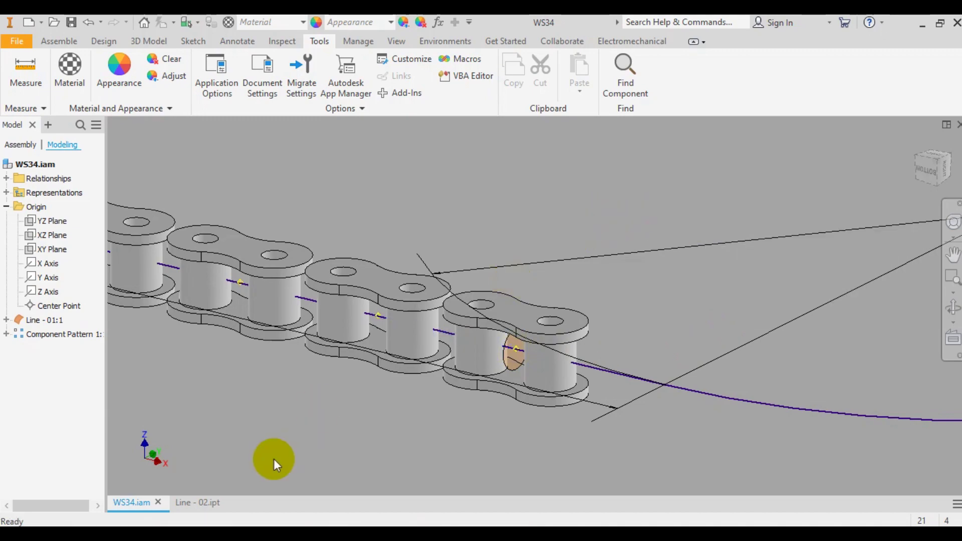
# In the Line - 02 part, rename the user parameter Drive_01 to Drive_02 and set its equation to 38.141 mm/2.
pyautogui.click(197, 502)
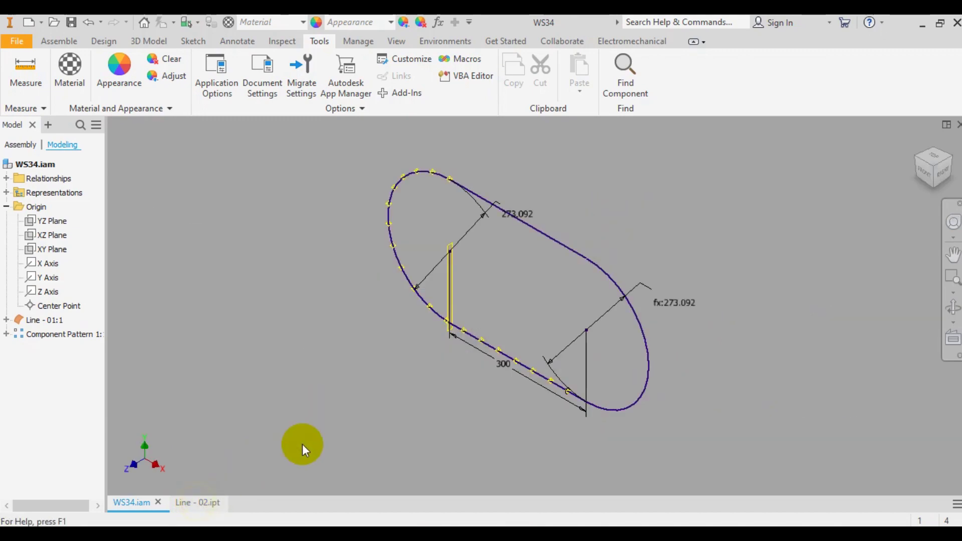
pyautogui.click(438, 25)
pyautogui.click(353, 405)
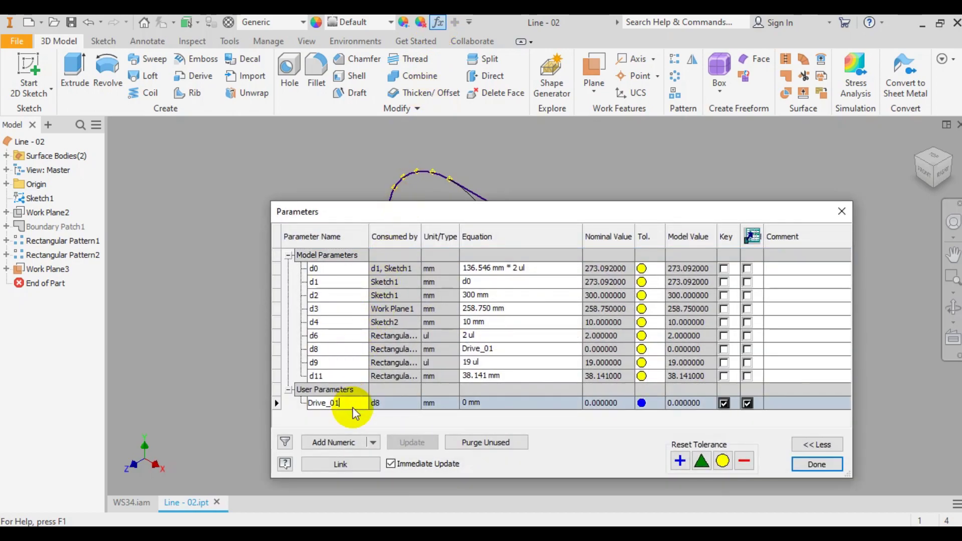
pyautogui.click(489, 403)
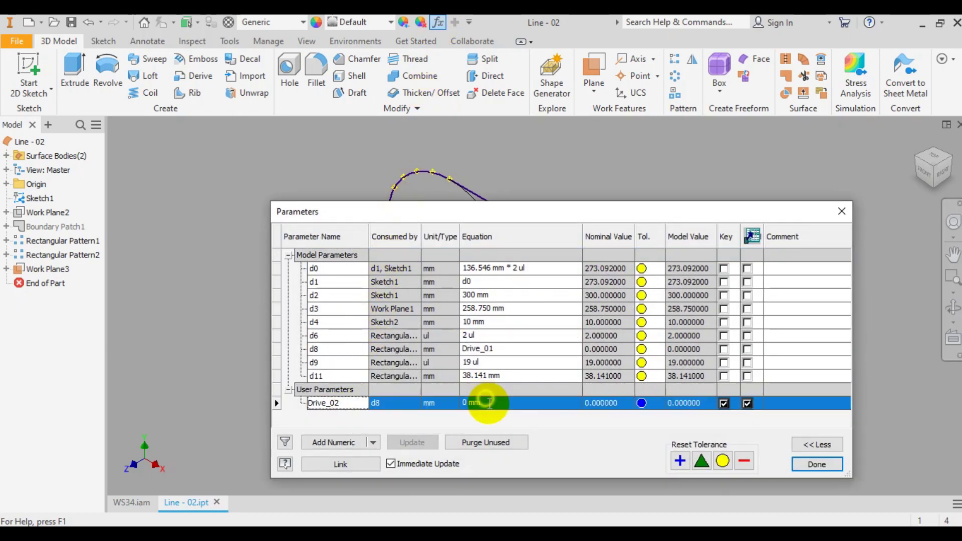
pyautogui.write('38.141 mm')
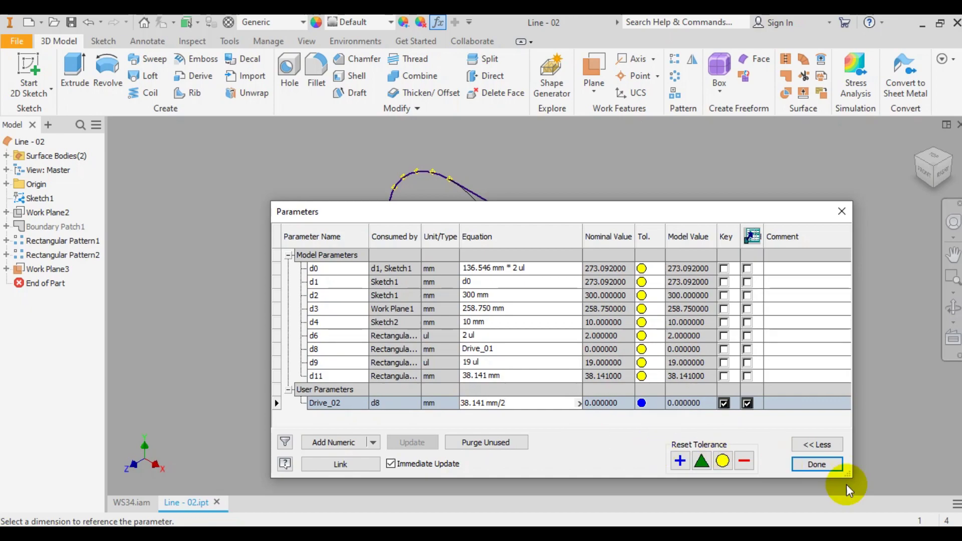
pyautogui.click(817, 465)
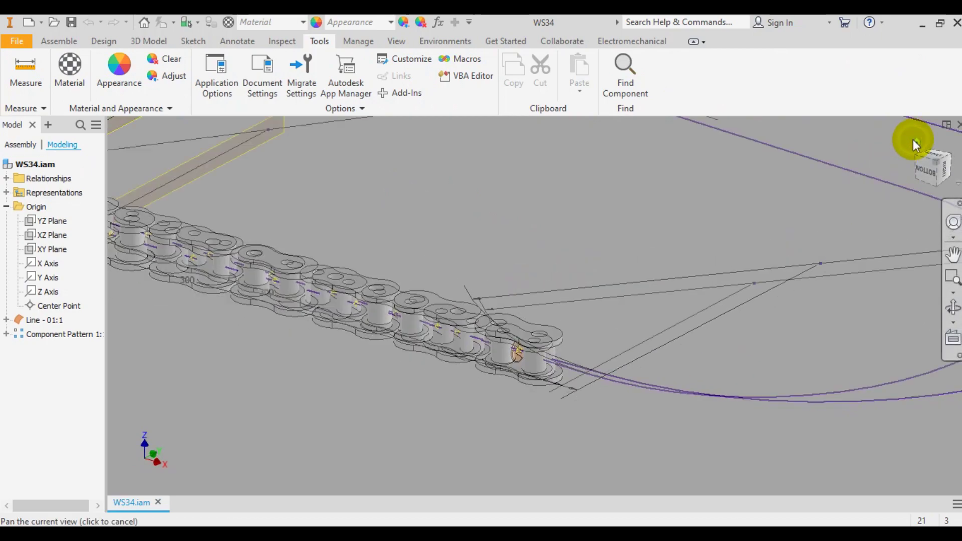
# Place one instance of the Line - 02 part in the WS34 assembly.
pyautogui.click(912, 139)
pyautogui.click(58, 41)
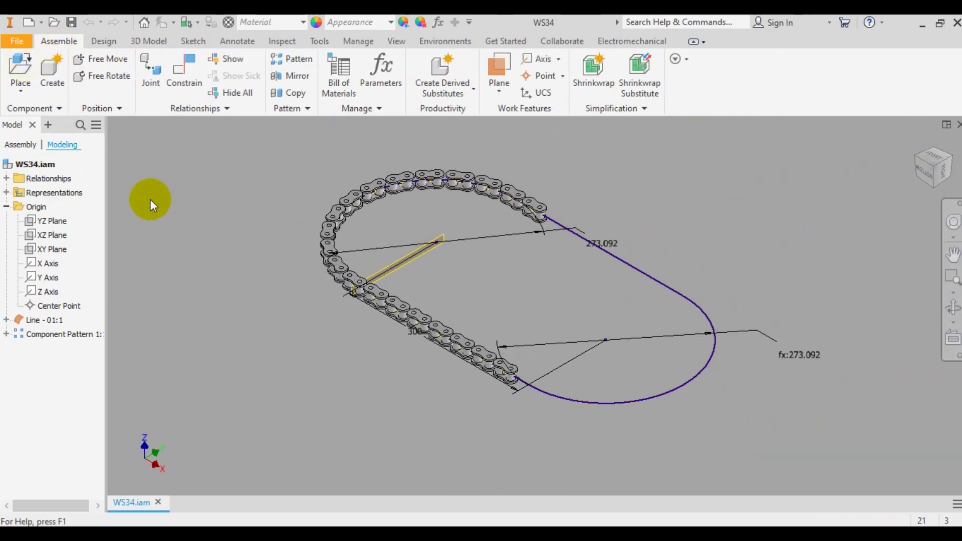
pyautogui.press('p')
pyautogui.doubleClick(438, 266)
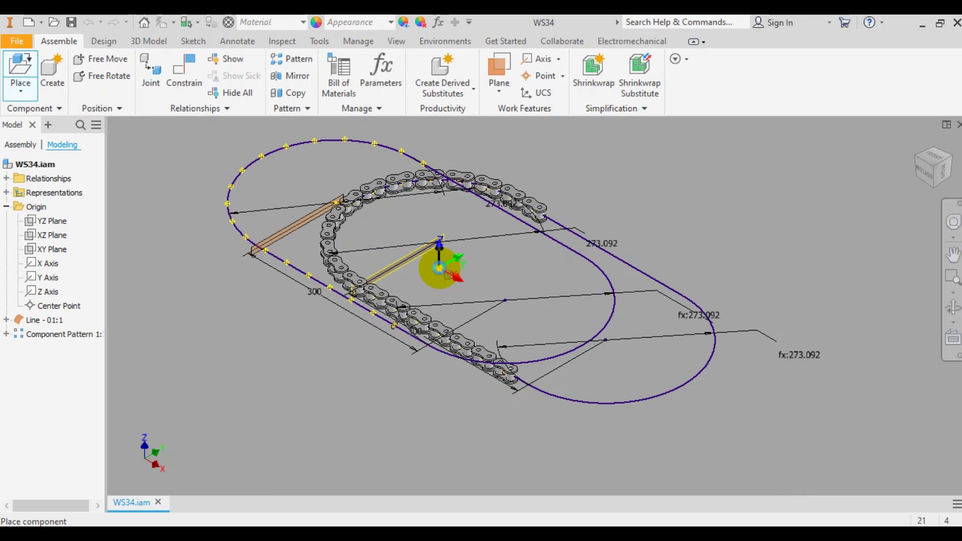
# Constrain the XZ and XY planes of Line - 02 flush with the matching origin planes of the assembly at 0 mm offset.
pyautogui.click(7, 349)
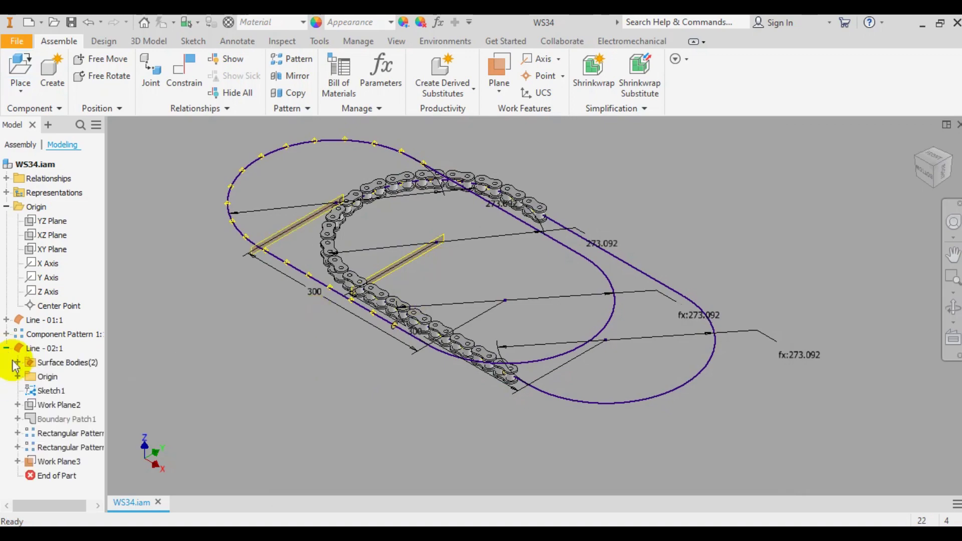
pyautogui.click(18, 376)
pyautogui.click(184, 73)
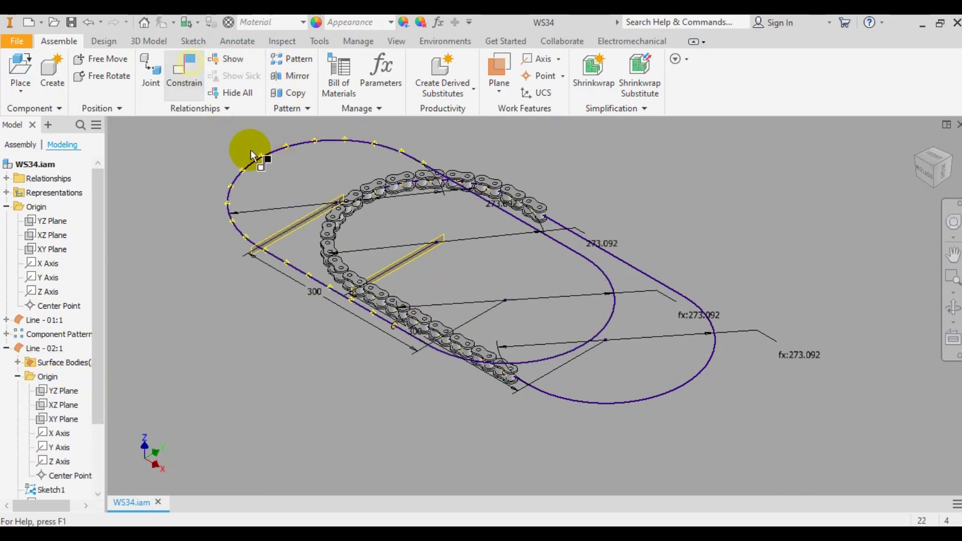
pyautogui.click(853, 420)
pyautogui.click(52, 235)
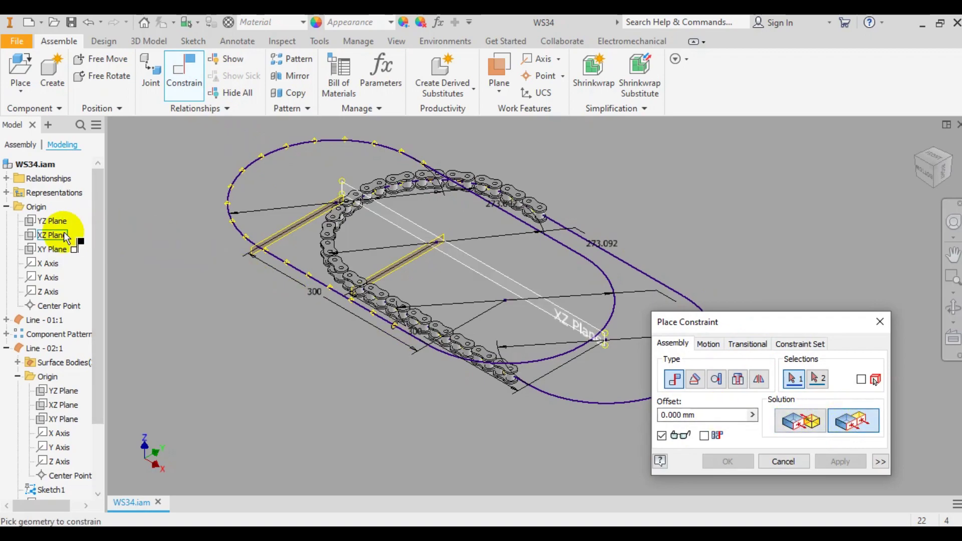
pyautogui.click(63, 405)
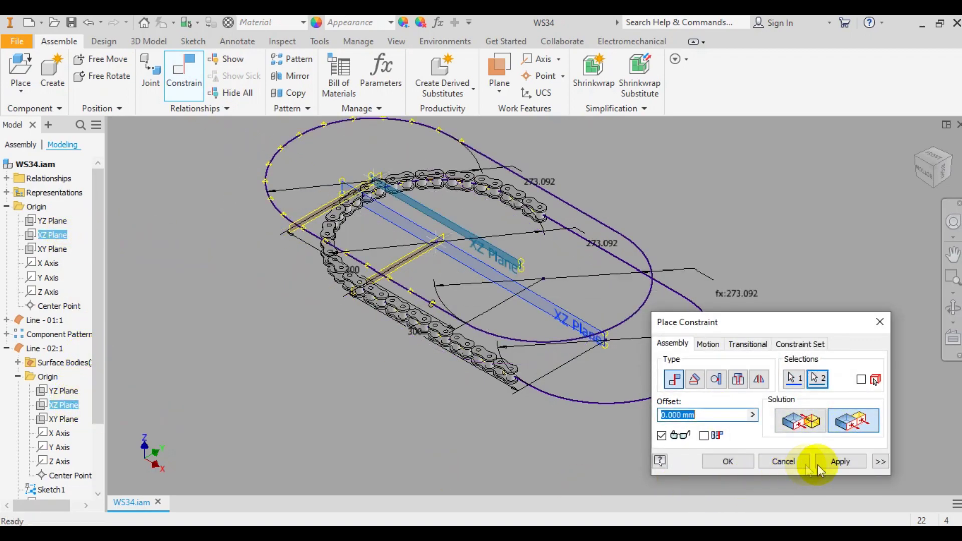
pyautogui.click(817, 465)
pyautogui.click(63, 419)
pyautogui.click(52, 249)
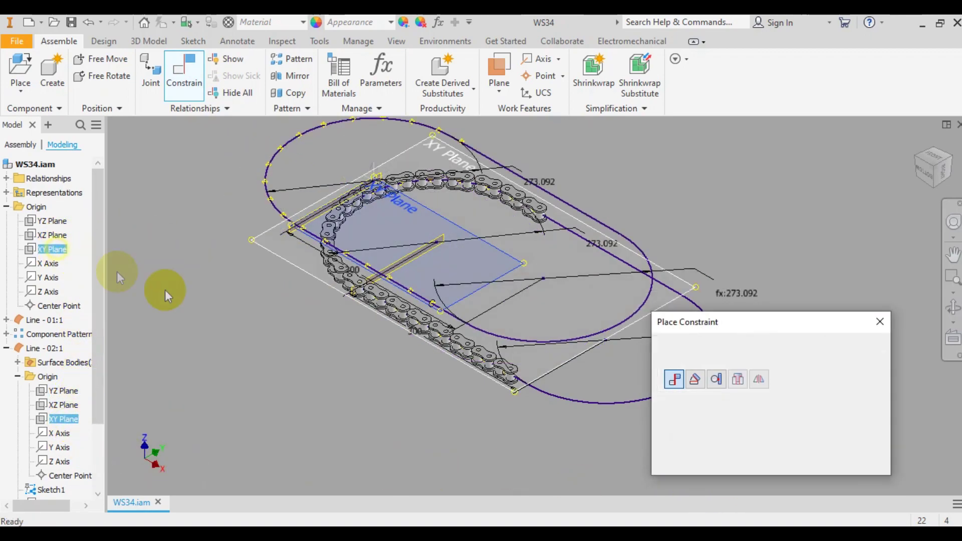
pyautogui.click(840, 462)
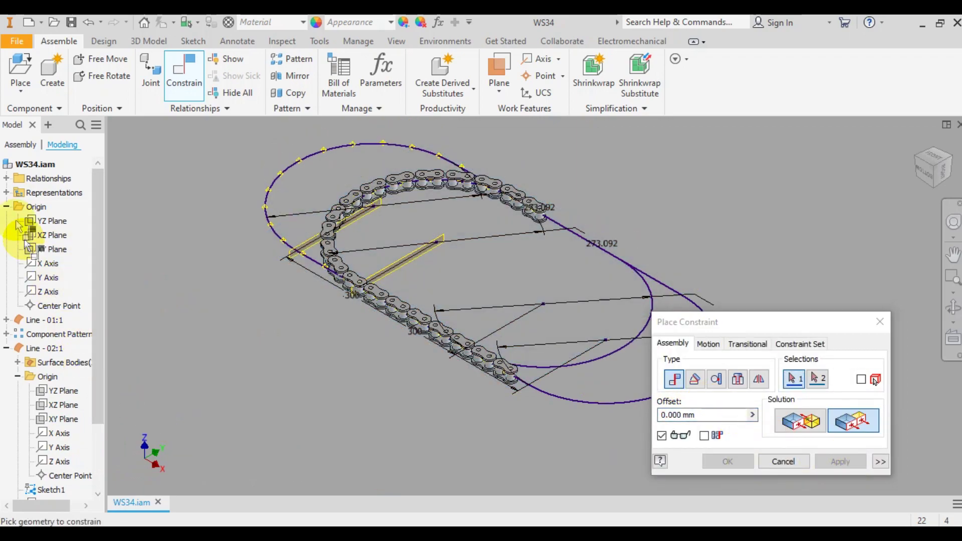
# Constrain Work Plane3 of Line - 02 flush with Work Plane3 of Line - 01 and finish constraining.
pyautogui.click(6, 207)
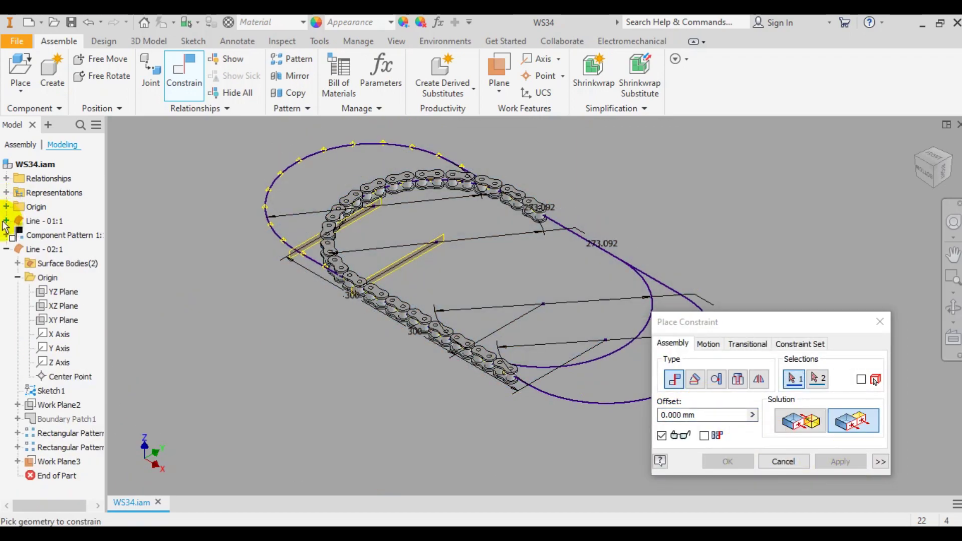
pyautogui.click(58, 461)
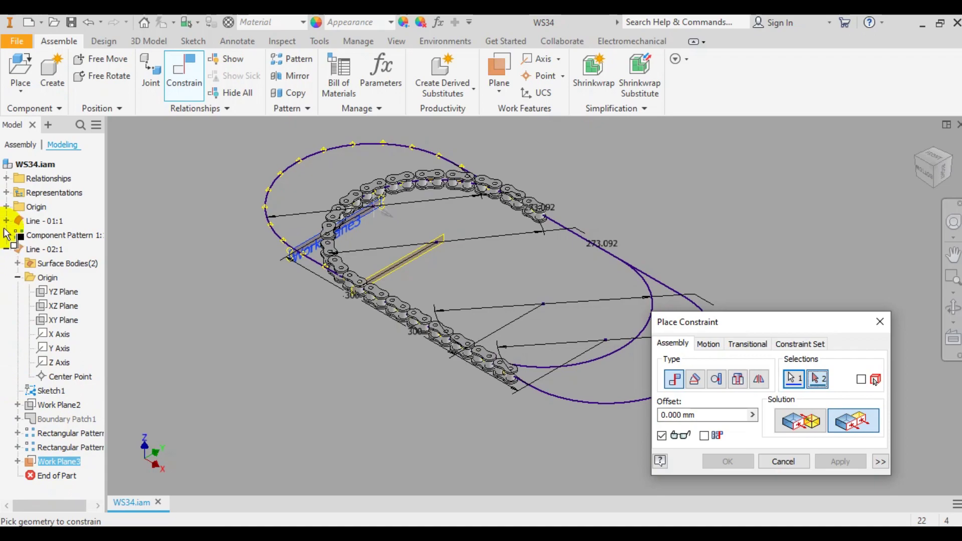
pyautogui.click(6, 220)
pyautogui.click(58, 334)
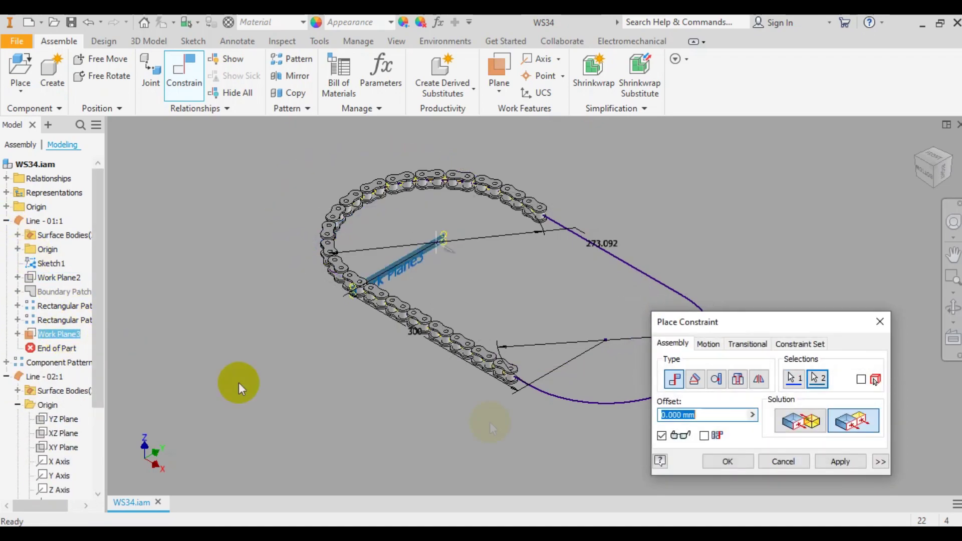
pyautogui.click(835, 463)
pyautogui.click(785, 462)
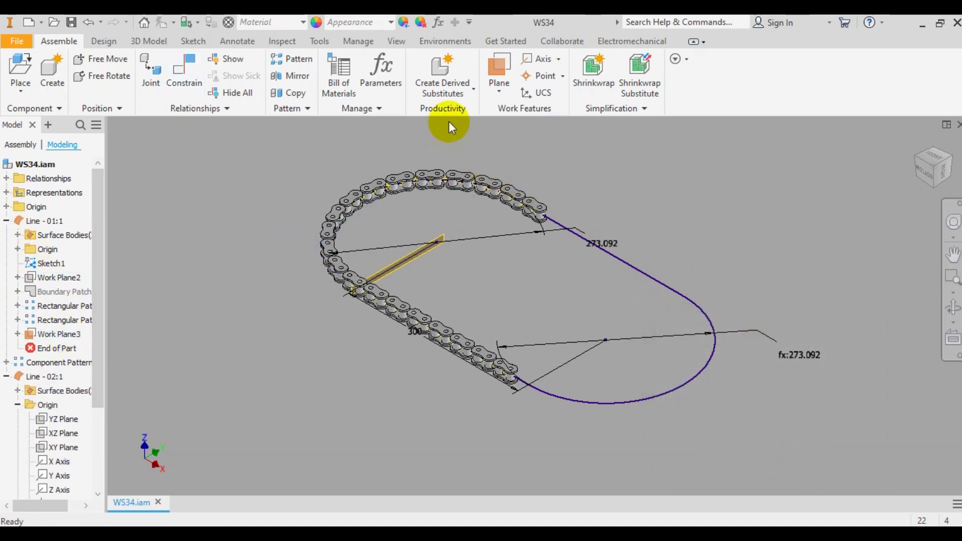
# Enter Inventor Studio and mark the drive parameter of Line - 02 as a parameter favorite.
pyautogui.click(443, 40)
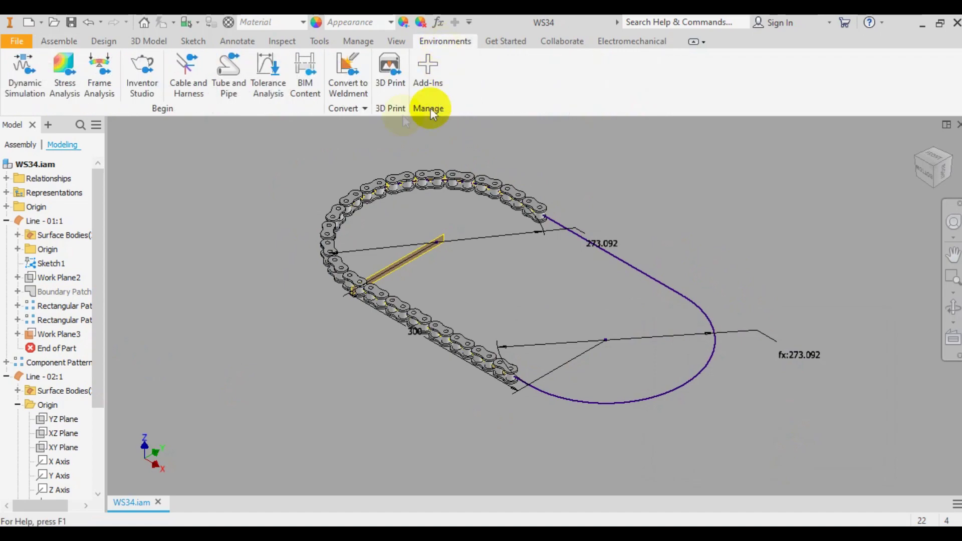
pyautogui.click(145, 75)
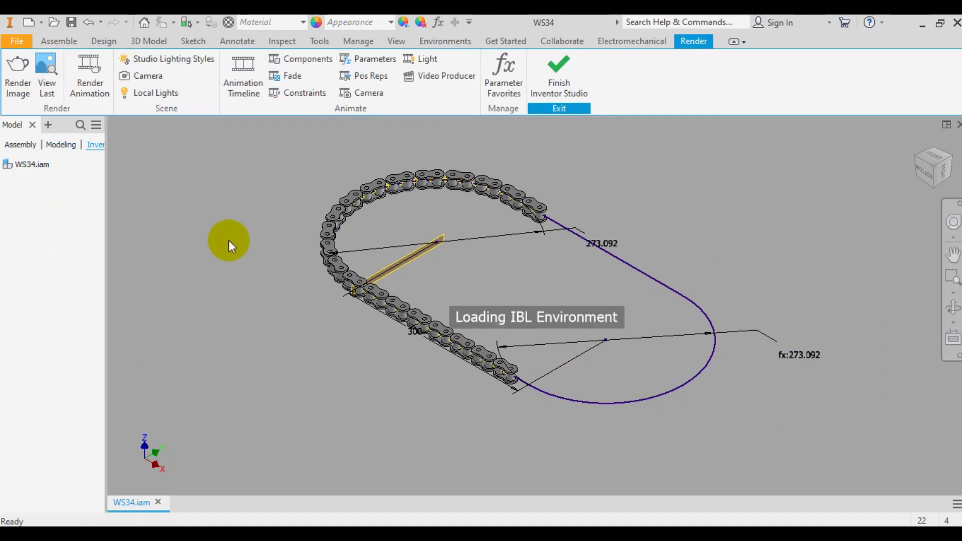
pyautogui.click(503, 75)
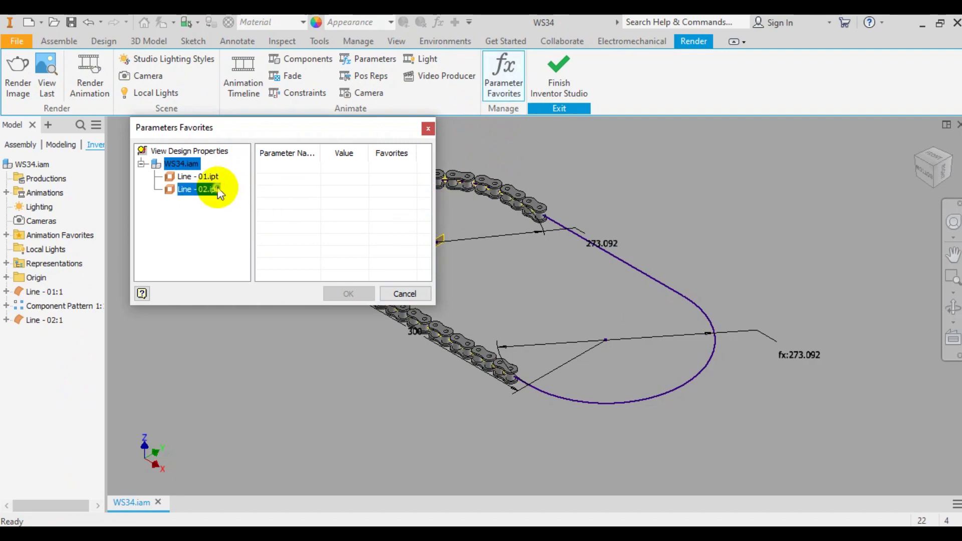
pyautogui.click(393, 169)
pyautogui.click(346, 292)
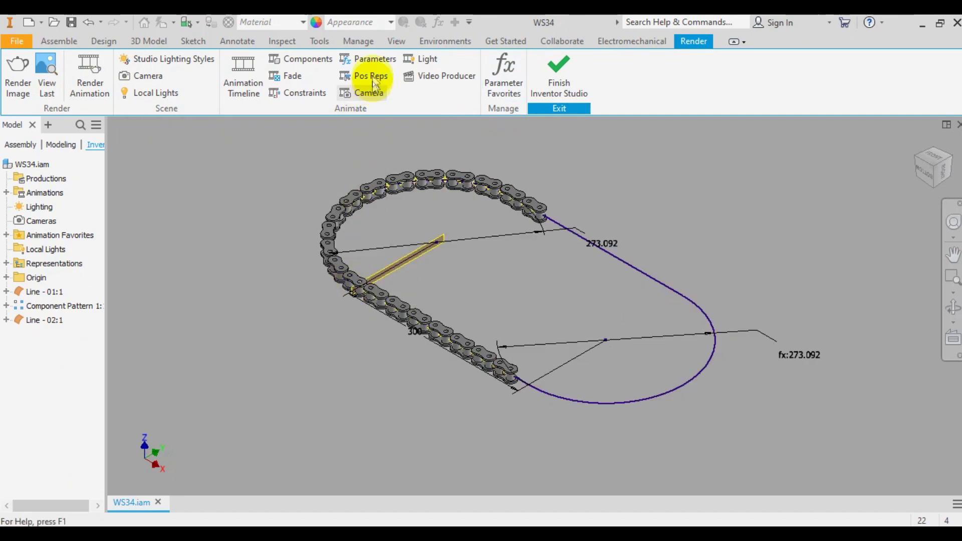
# Animate the Drive_02 parameter from 19.071 mm to 19.071 mm+150, running from 0 to 10 s.
pyautogui.doubleClick(30, 236)
pyautogui.click(49, 264)
pyautogui.click(910, 232)
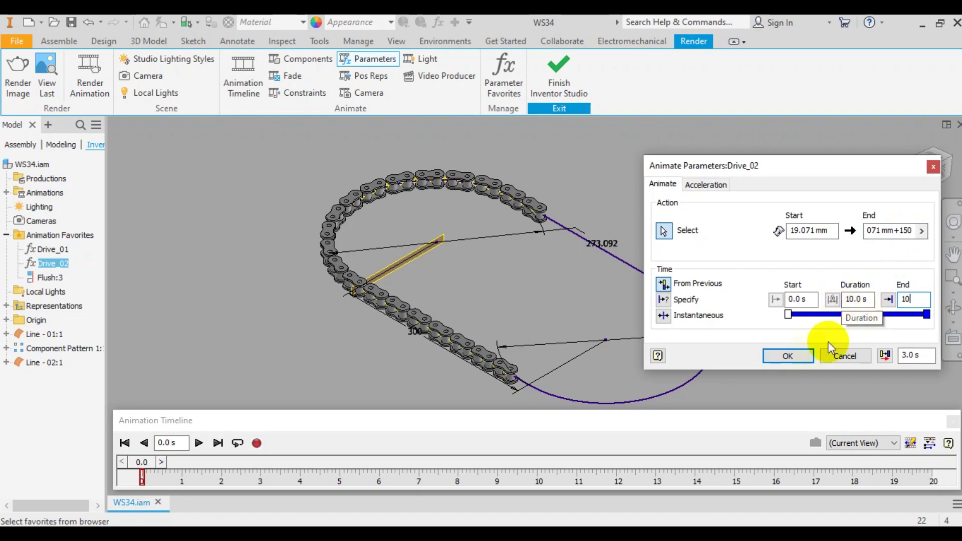
pyautogui.click(790, 355)
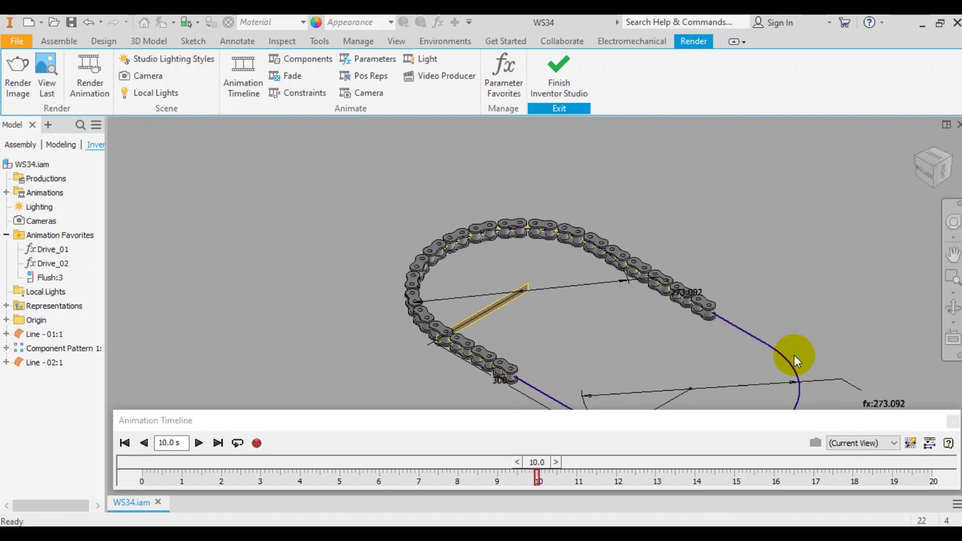
# Mirror the Drive_02 action in the animation timeline, rewind to the start and finish Inventor Studio.
pyautogui.click(930, 443)
pyautogui.rightClick(752, 411)
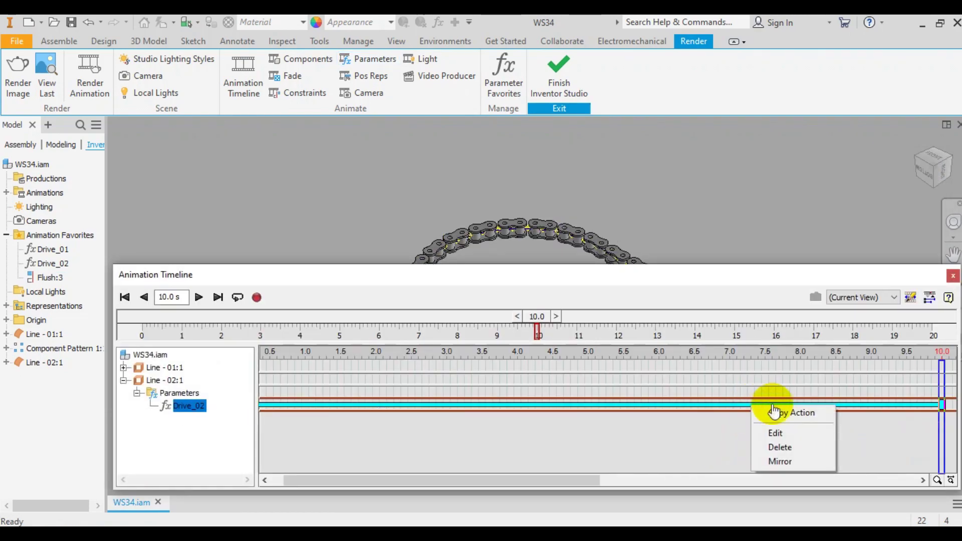
pyautogui.click(779, 457)
pyautogui.click(930, 299)
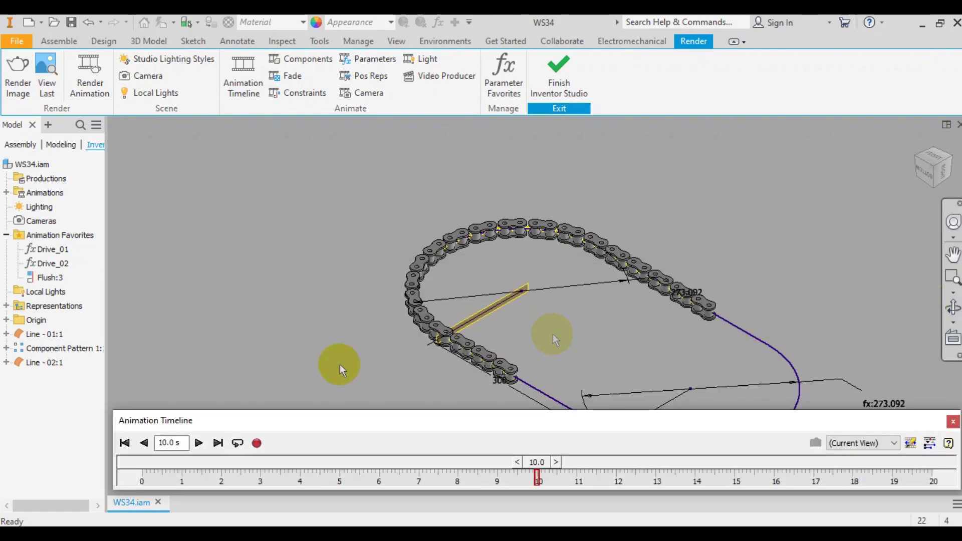
pyautogui.click(125, 443)
pyautogui.click(553, 87)
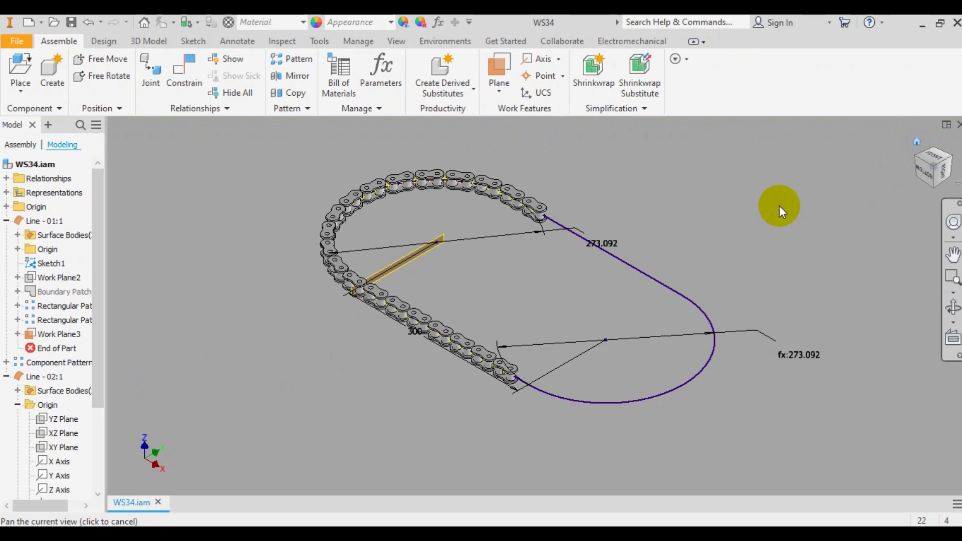
# Create a new in-place part named Chain - 02 in the Gear folder using the Standard.ipt template.
pyautogui.click(53, 70)
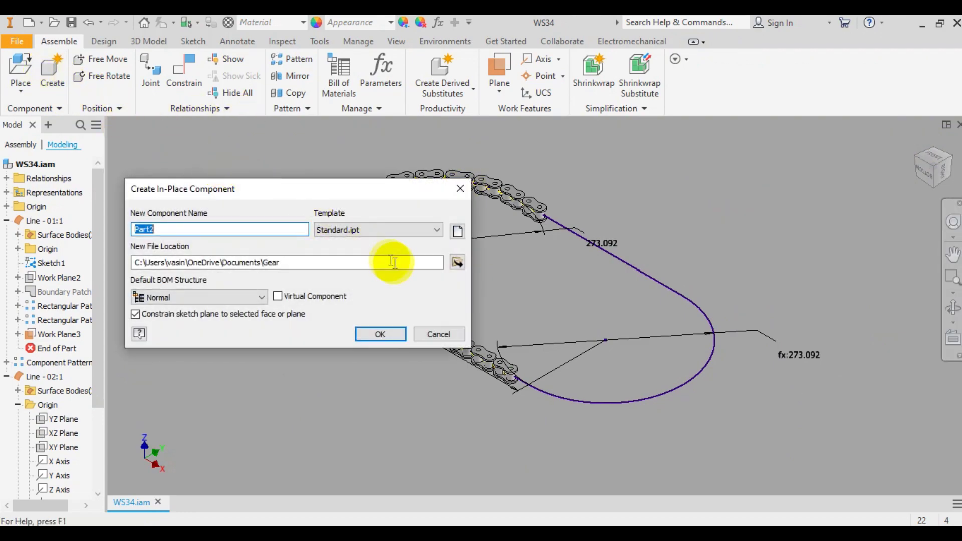
pyautogui.click(457, 262)
pyautogui.click(266, 249)
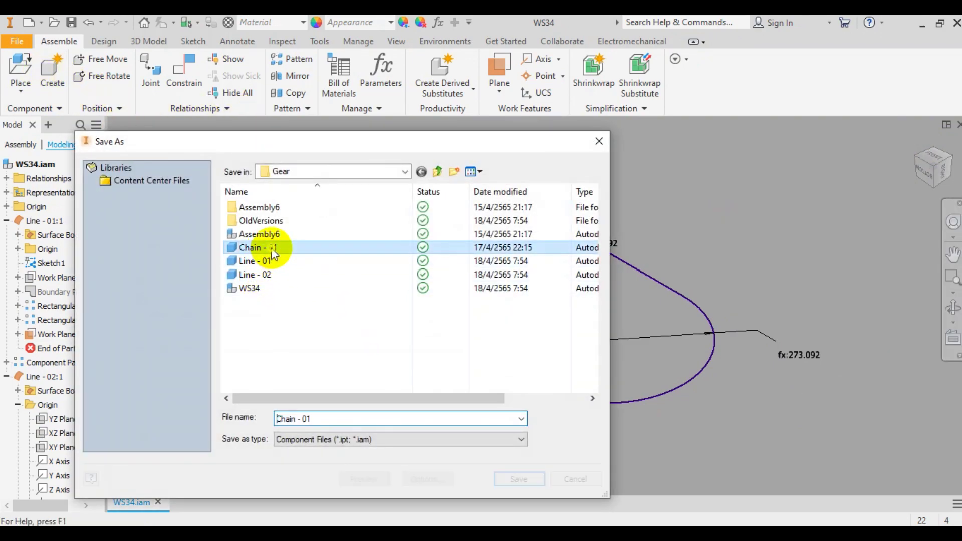
pyautogui.click(326, 420)
pyautogui.hotkey('shift', 'Left')
pyautogui.press('BackSpace')
pyautogui.write('2')
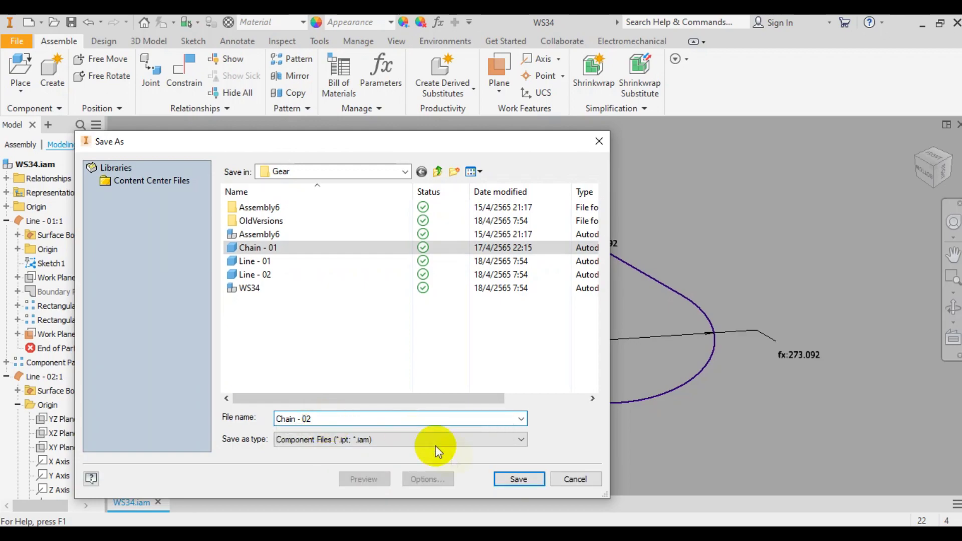
pyautogui.click(516, 477)
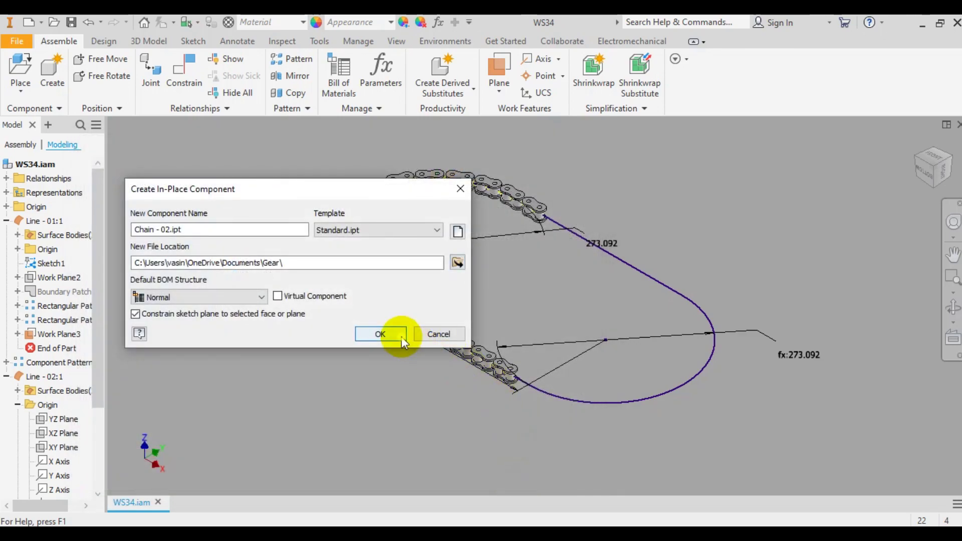
pyautogui.click(379, 333)
# Sketch on the last chain link's top face, project the facing pin-hole edges of the last two links, and finish the sketch.
pyautogui.moveTo(563, 326); pyautogui.dragTo(599, 236, button='middle')
pyautogui.scroll(10, 596, 238)
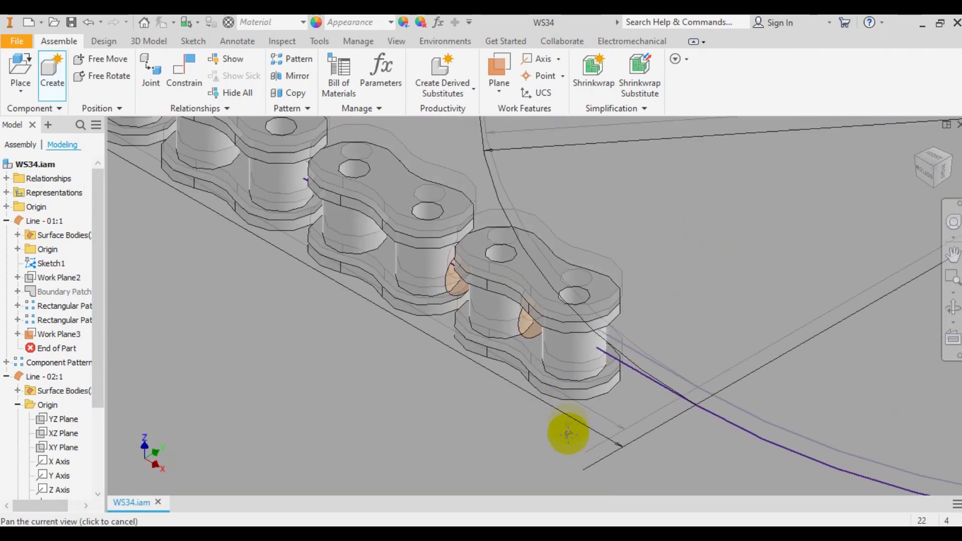
pyautogui.click(534, 256)
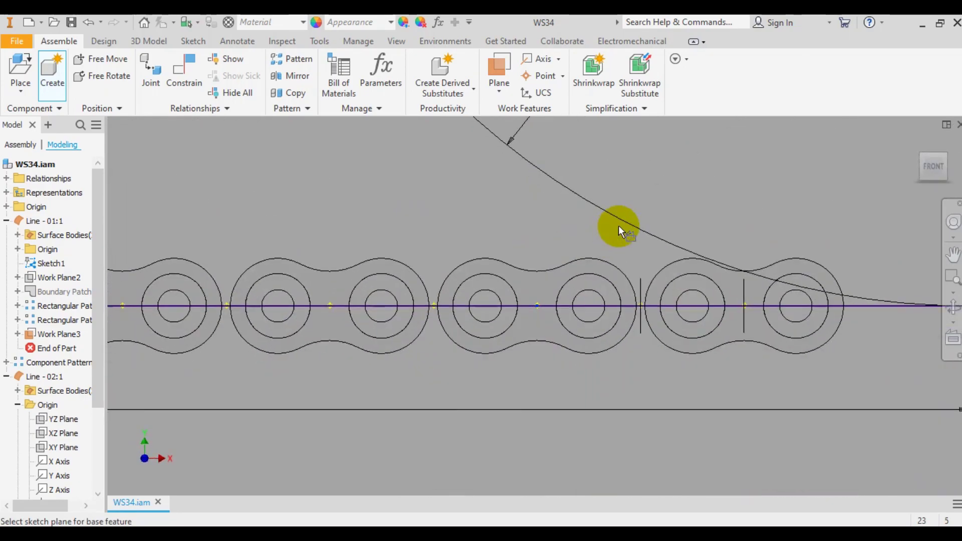
pyautogui.moveTo(618, 226); pyautogui.dragTo(444, 208, button='middle')
pyautogui.click(295, 68)
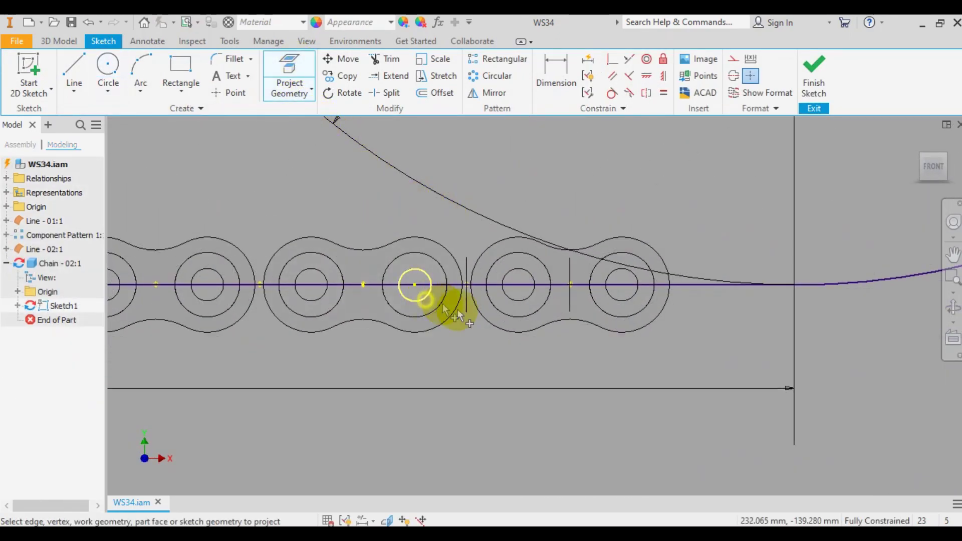
pyautogui.click(521, 302)
pyautogui.click(817, 80)
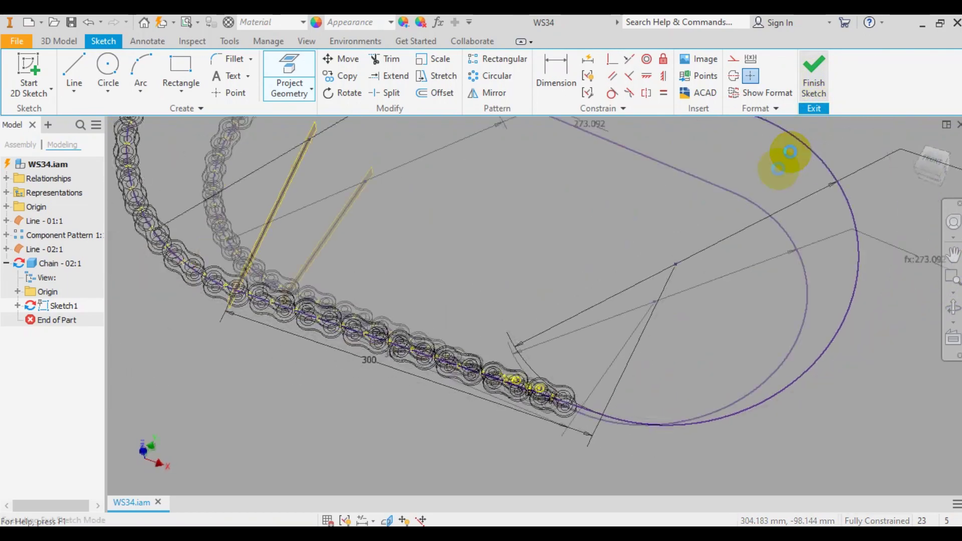
pyautogui.scroll(-5, 287, 284)
pyautogui.scroll(5, 771, 281)
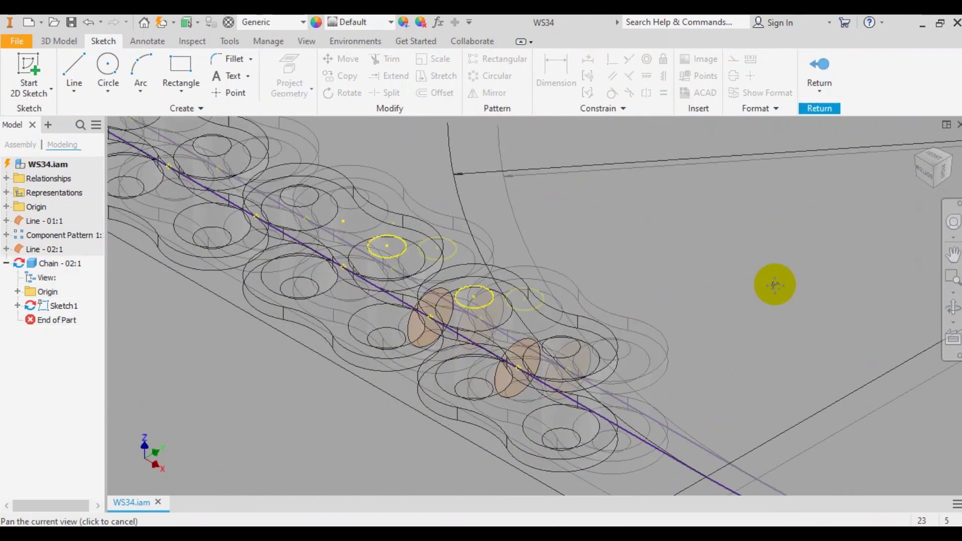
# Extrude the two projected pin-hole circles to the outer face of the opposite link plate.
pyautogui.click(71, 42)
pyautogui.click(71, 70)
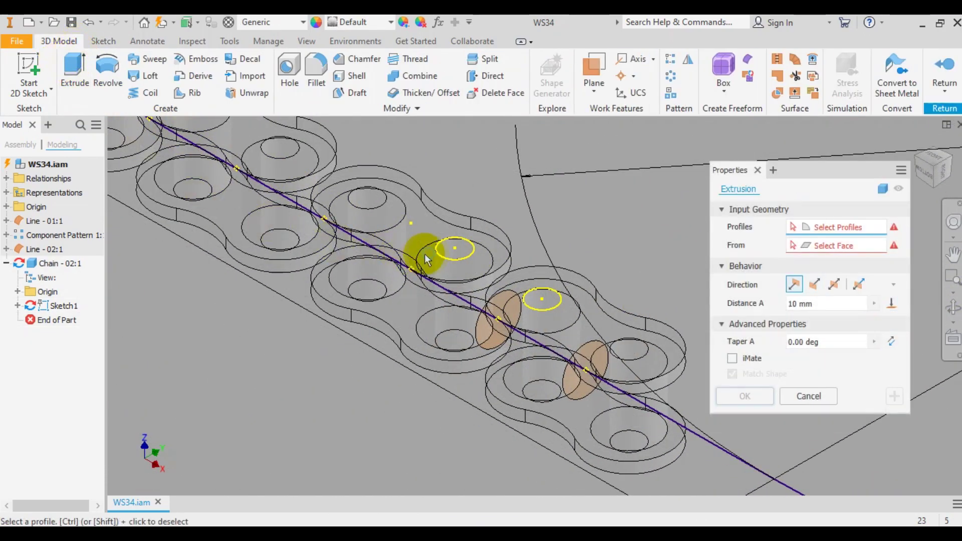
pyautogui.click(456, 258)
pyautogui.click(543, 311)
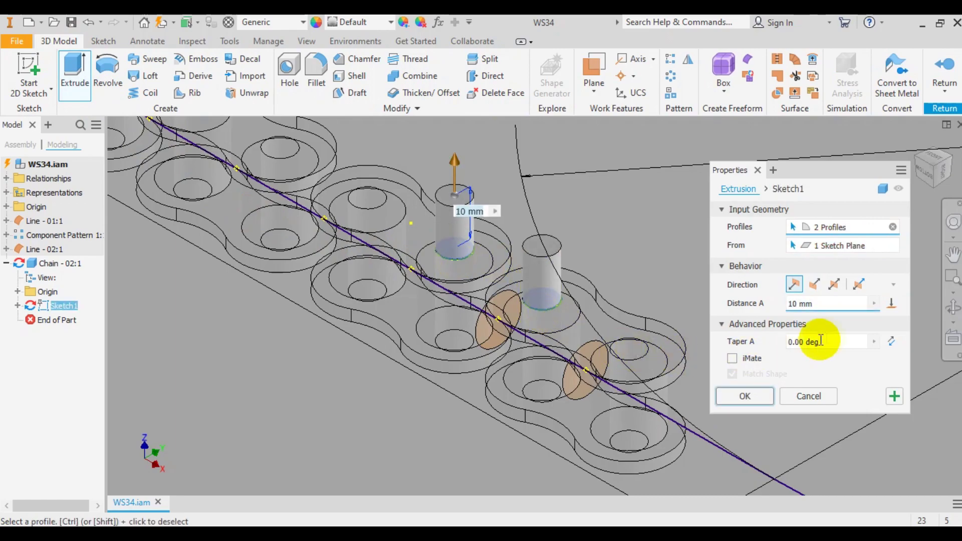
pyautogui.click(891, 303)
pyautogui.click(953, 307)
pyautogui.moveTo(519, 322); pyautogui.dragTo(554, 298)
pyautogui.rightClick(554, 298)
pyautogui.press('Escape')
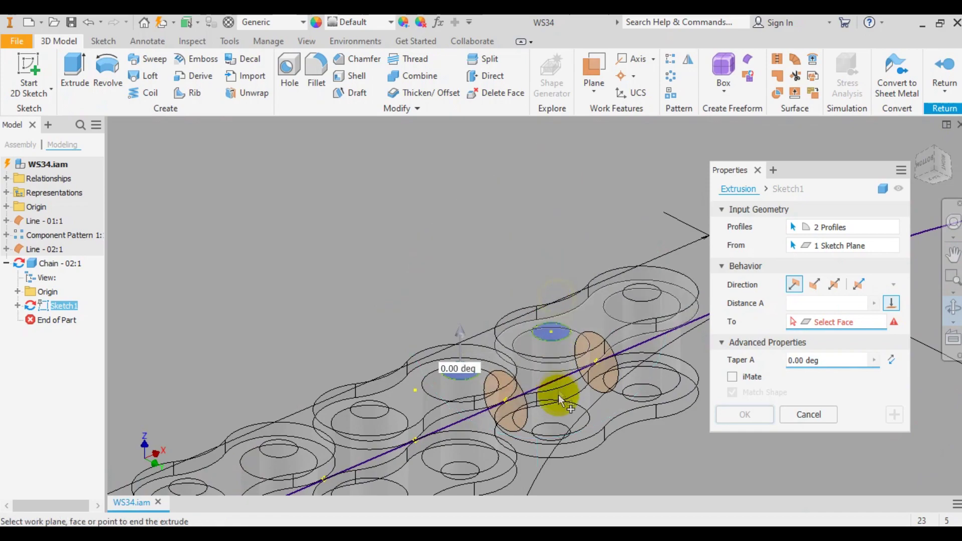
pyautogui.click(559, 415)
pyautogui.click(758, 415)
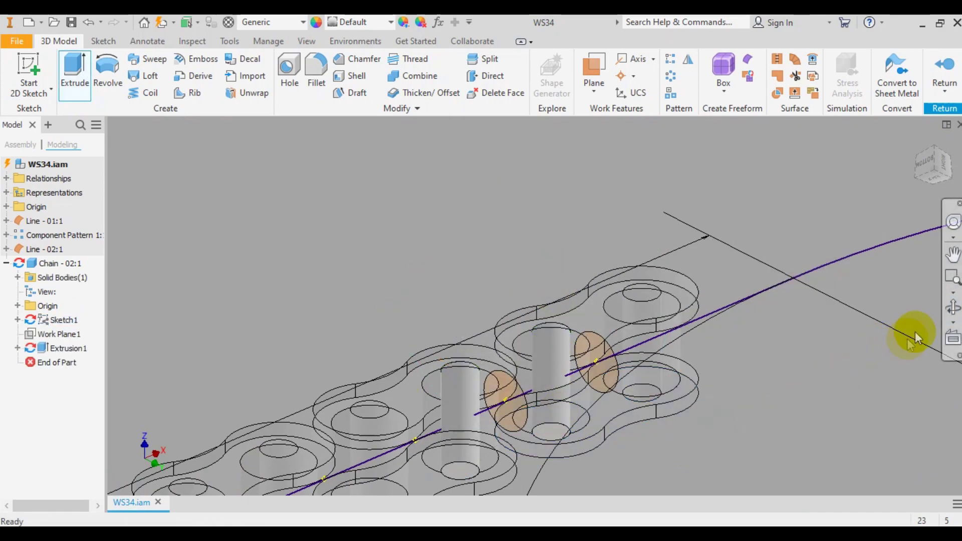
# Start a sketch on the upper end face of one pin and draw a concentric circle 14 mm in diameter.
pyautogui.click(952, 308)
pyautogui.moveTo(569, 338)
pyautogui.mouseDown()
pyautogui.moveTo(580, 369)
pyautogui.moveTo(576, 346)
pyautogui.mouseUp()
pyautogui.rightClick(576, 346)
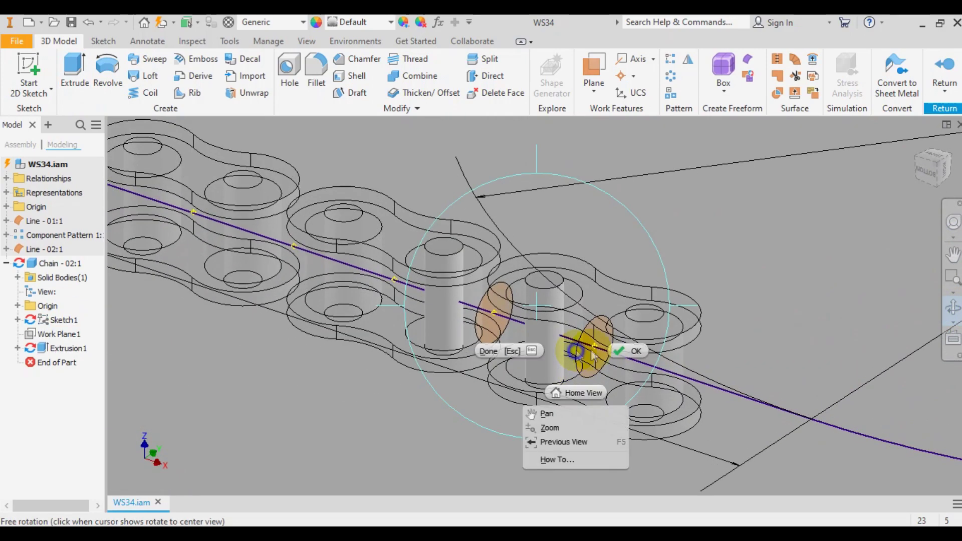
pyautogui.press('Escape')
pyautogui.click(30, 68)
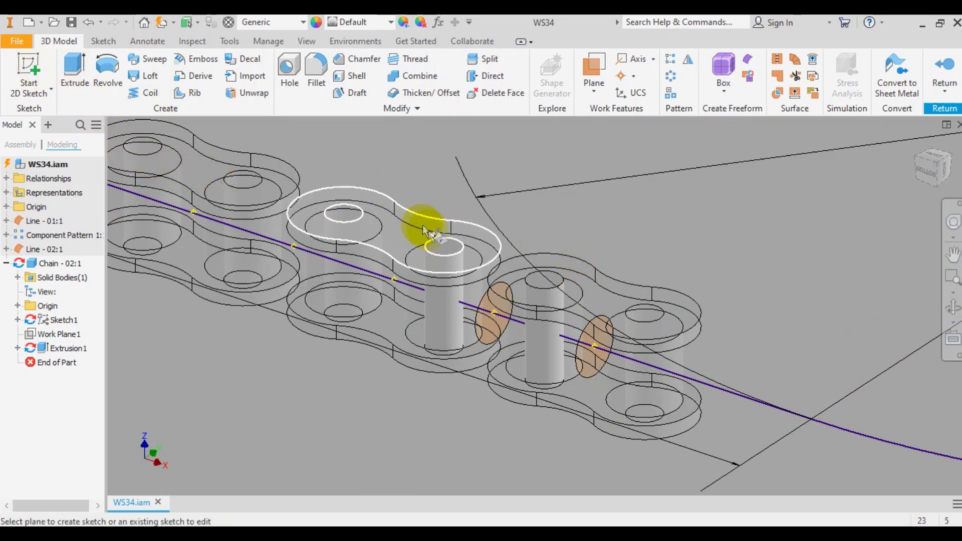
pyautogui.click(440, 242)
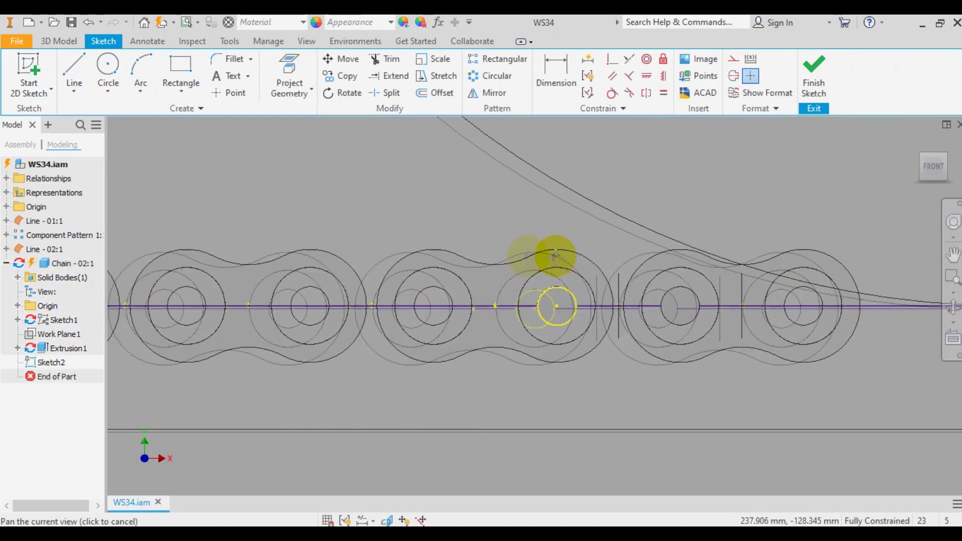
pyautogui.click(105, 64)
pyautogui.scroll(3, 506, 323)
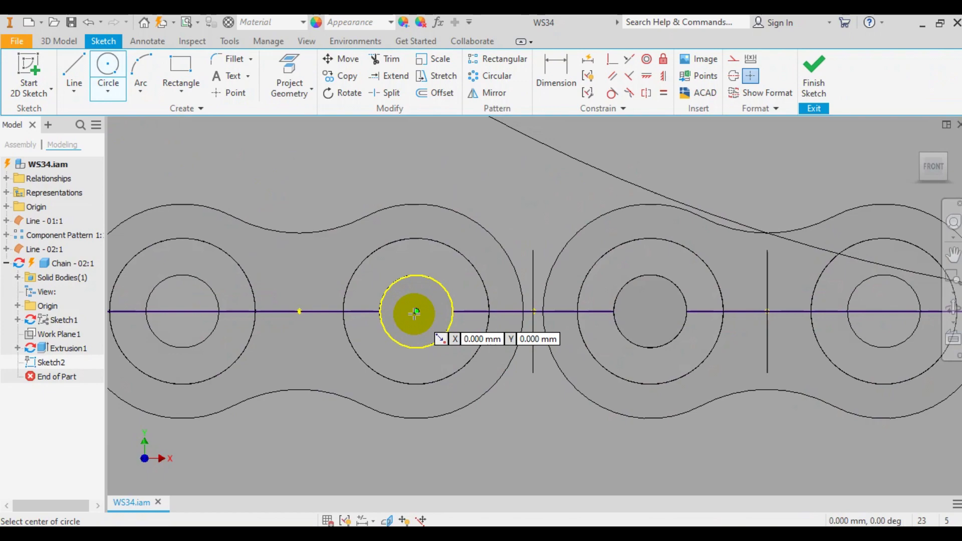
pyautogui.click(416, 311)
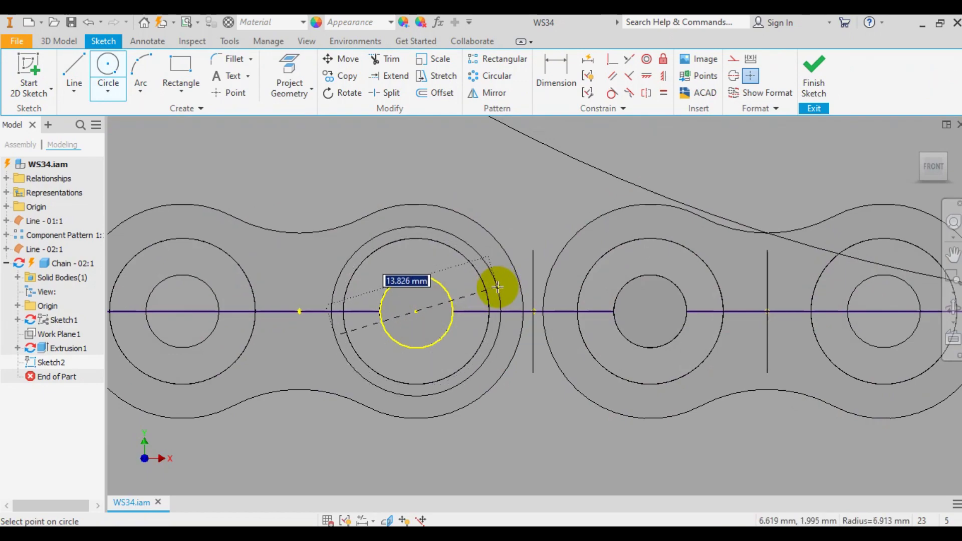
pyautogui.click(497, 287)
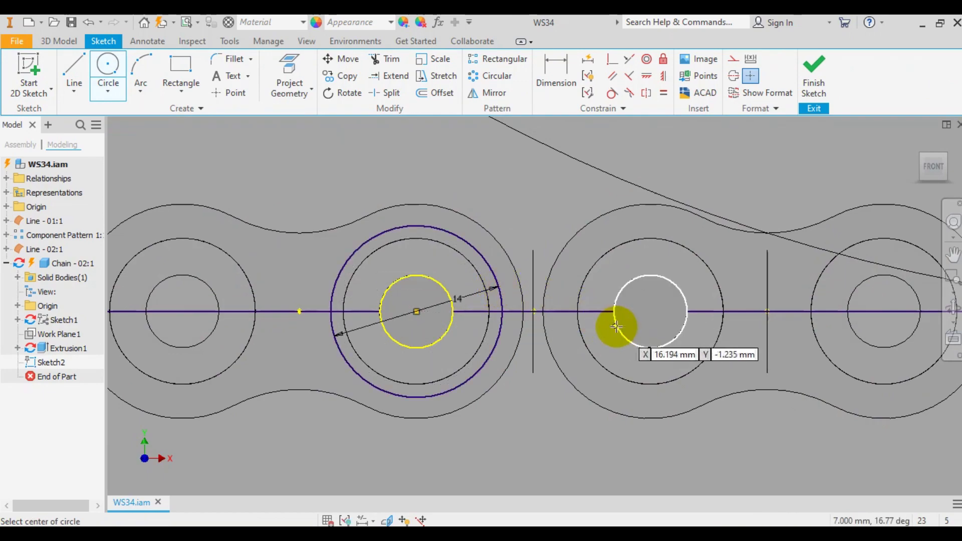
# Project the second pin's circular edge into the sketch and set the first large circle's diameter to 15 mm.
pyautogui.click(290, 71)
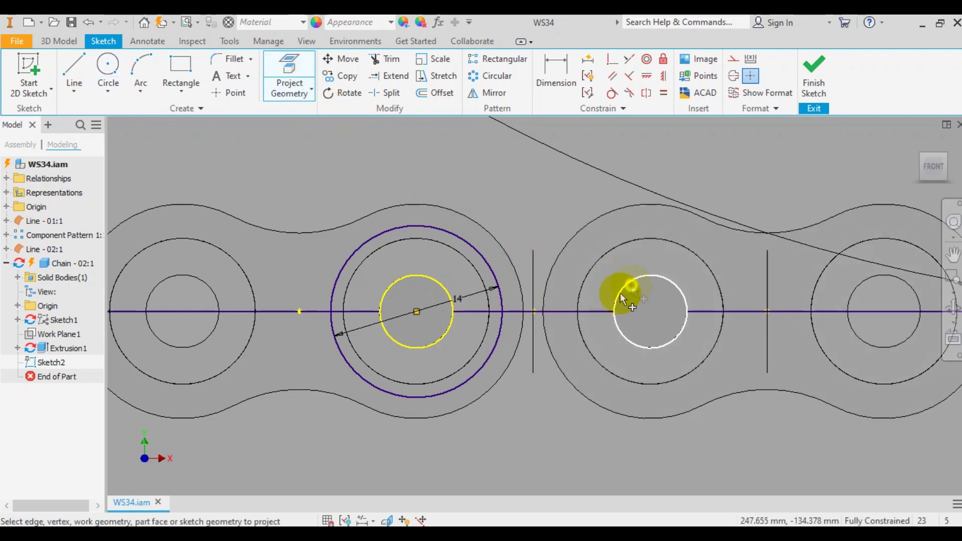
pyautogui.click(621, 289)
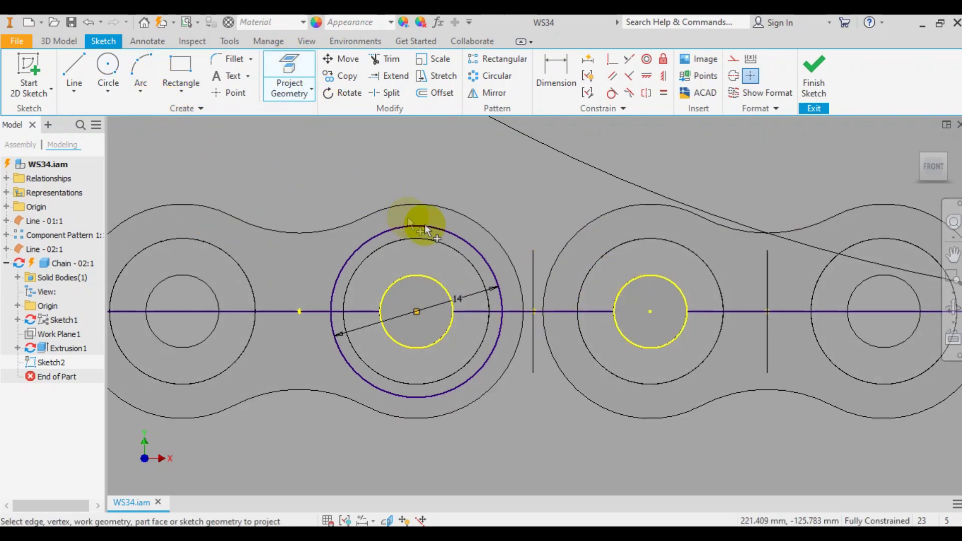
pyautogui.click(459, 299)
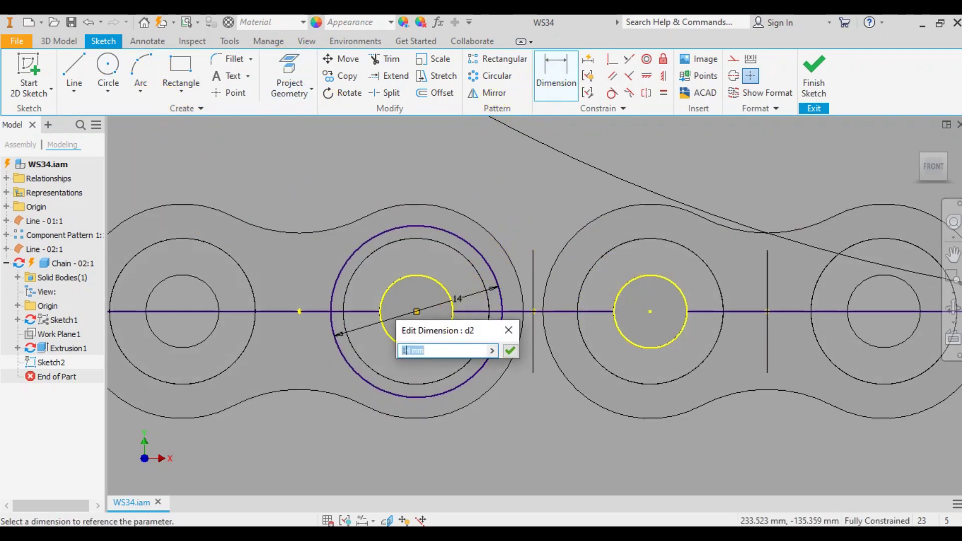
pyautogui.write('15')
pyautogui.press('Return')
# Draw a 15 mm diameter circle centred on the second pin.
pyautogui.click(107, 68)
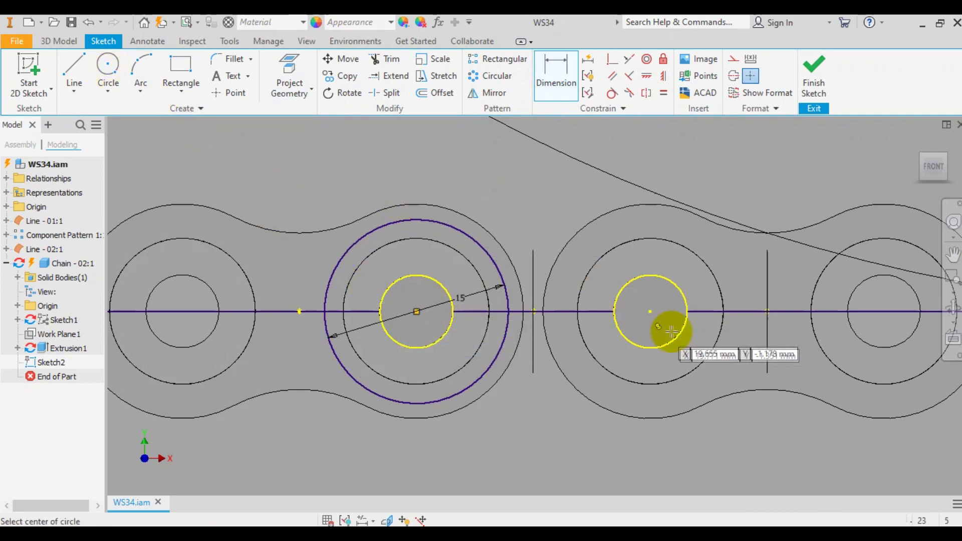
pyautogui.click(650, 311)
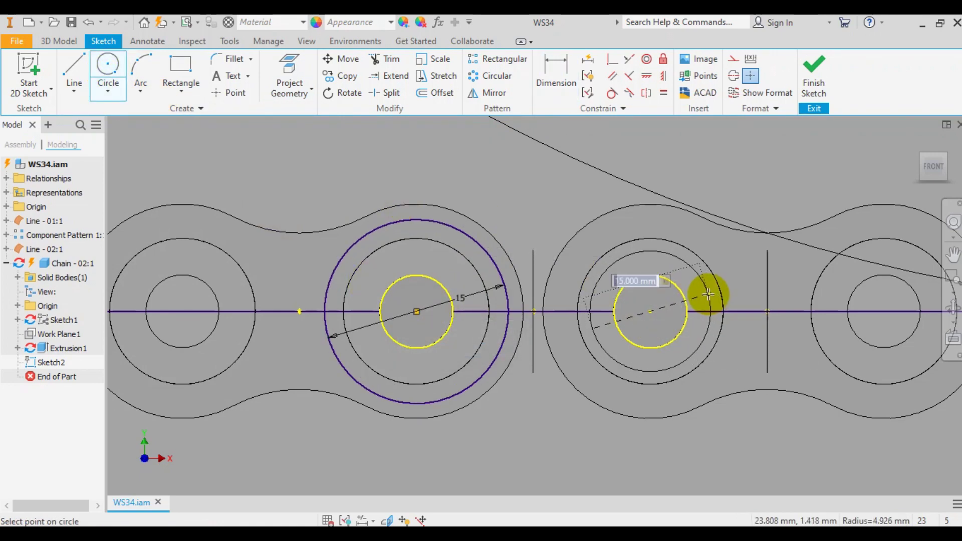
pyautogui.press('Return')
# Draw two 23 mm diameter circles between the pins, one above and one below the chain.
pyautogui.click(526, 133)
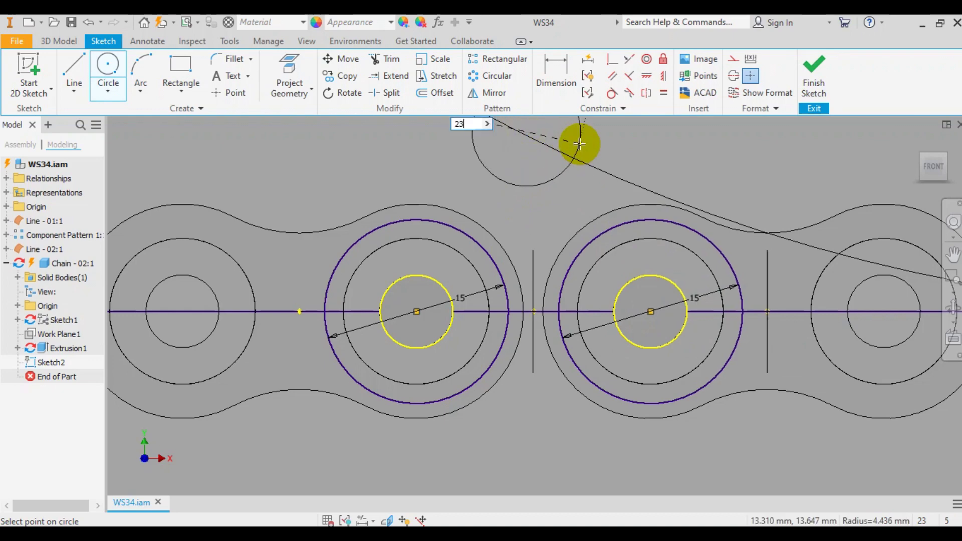
pyautogui.press('Return')
pyautogui.scroll(-2, 539, 320)
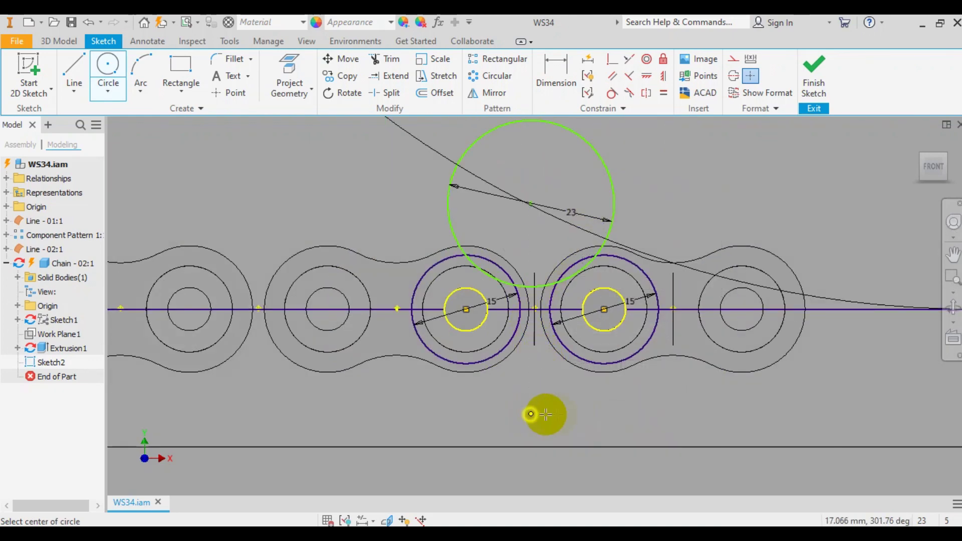
pyautogui.press('Return')
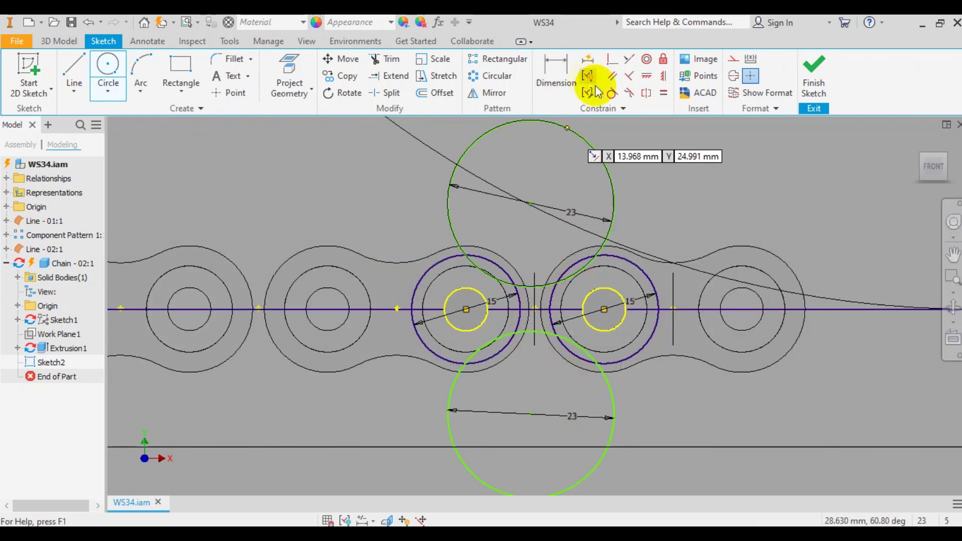
# Make both 23 mm circles tangent to the two 15 mm circles around the pins.
pyautogui.click(612, 93)
pyautogui.click(615, 197)
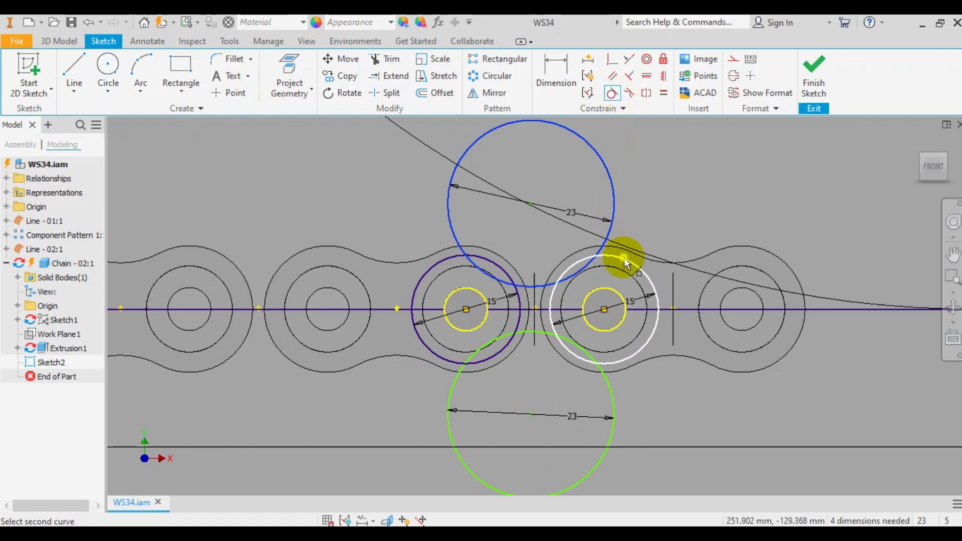
pyautogui.click(624, 256)
pyautogui.click(455, 234)
pyautogui.click(446, 253)
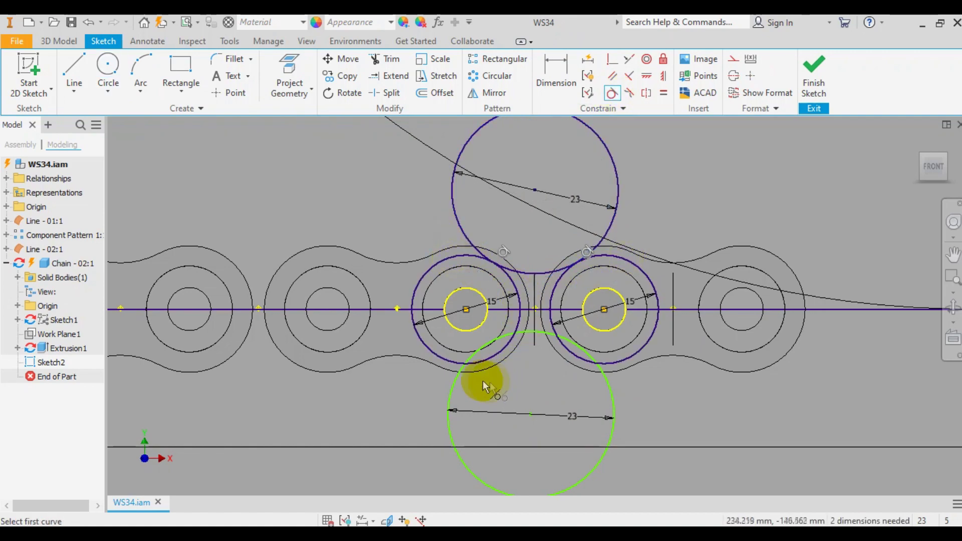
pyautogui.click(490, 361)
pyautogui.click(616, 388)
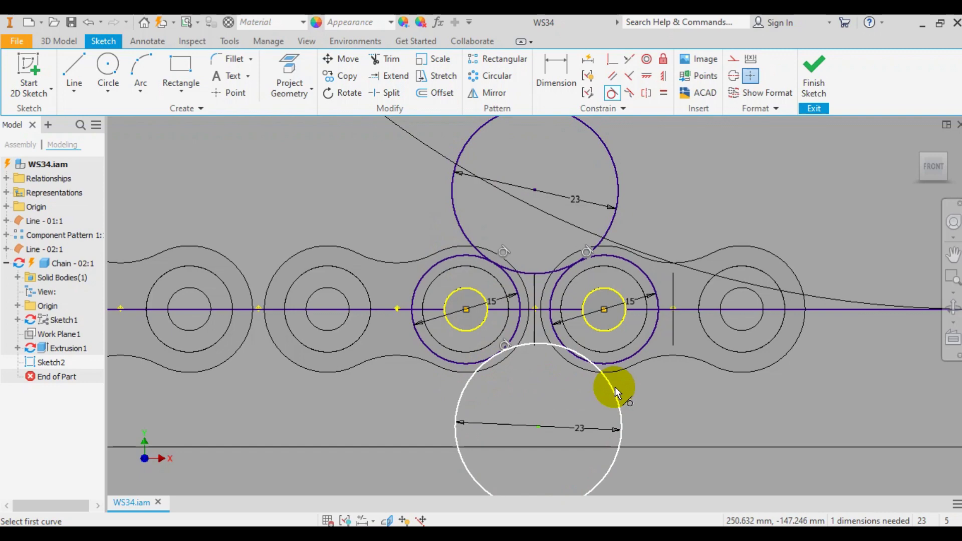
pyautogui.click(617, 362)
# Trim the circles down to a closed waisted link-plate outline and finish the sketch.
pyautogui.click(389, 60)
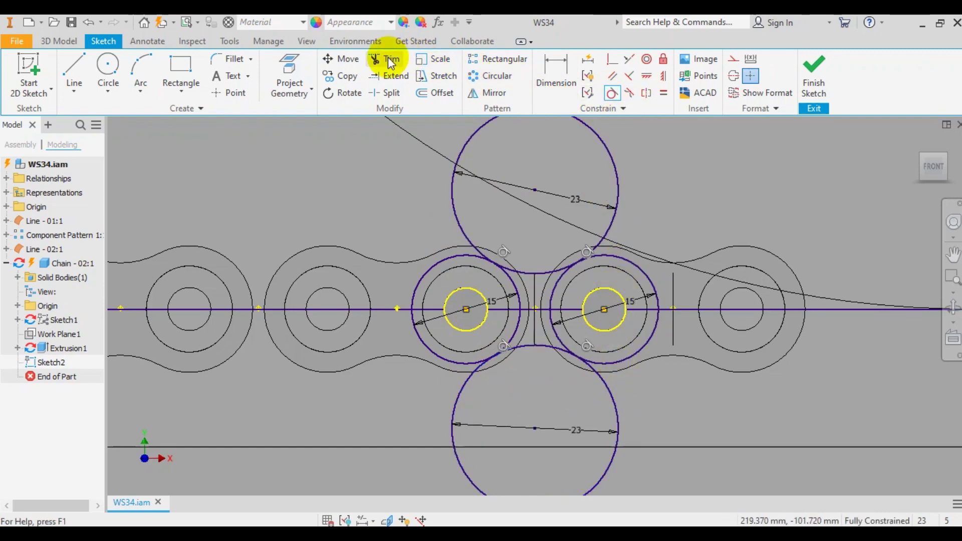
pyautogui.click(452, 191)
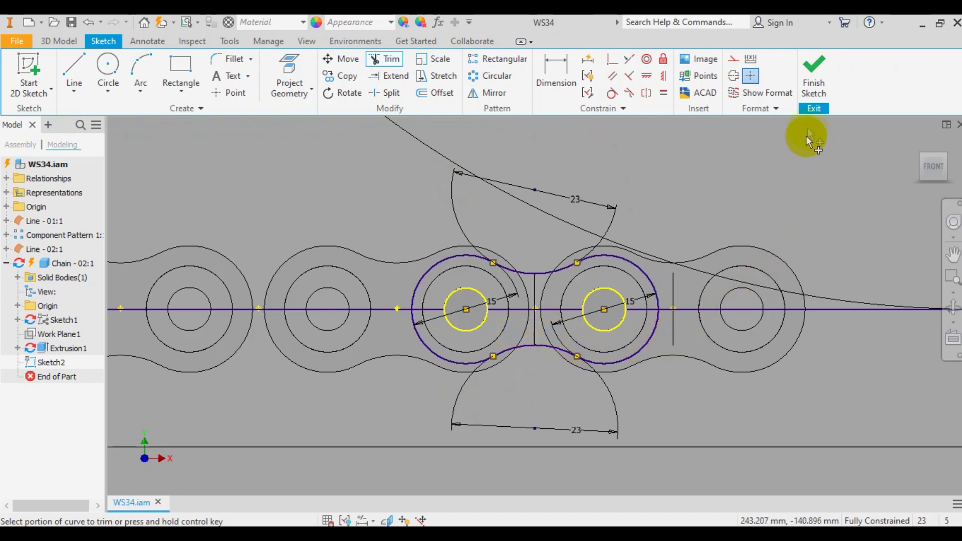
pyautogui.click(813, 72)
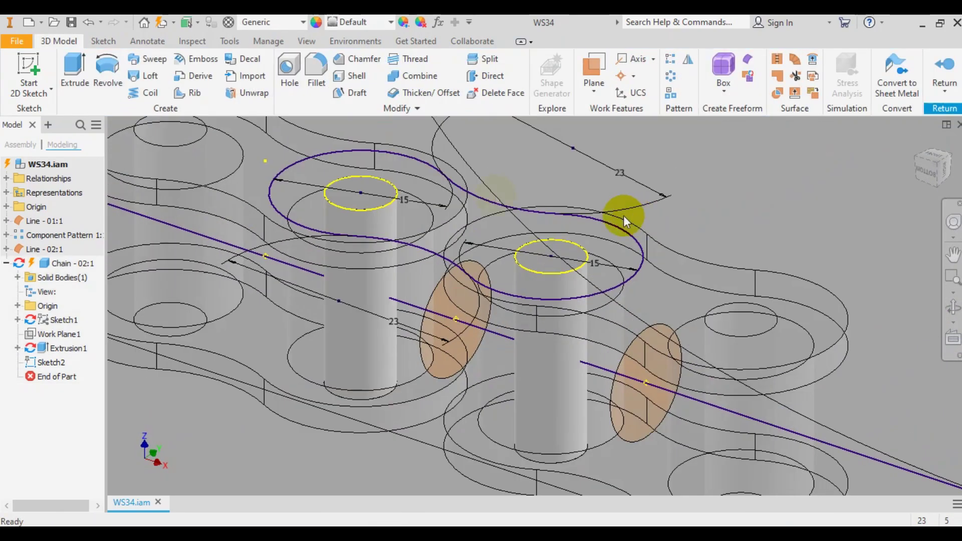
# Extrude the whole link-plate profile, including both pin circles, by 2.4 mm and join it to the pins.
pyautogui.press('e')
pyautogui.click(410, 173)
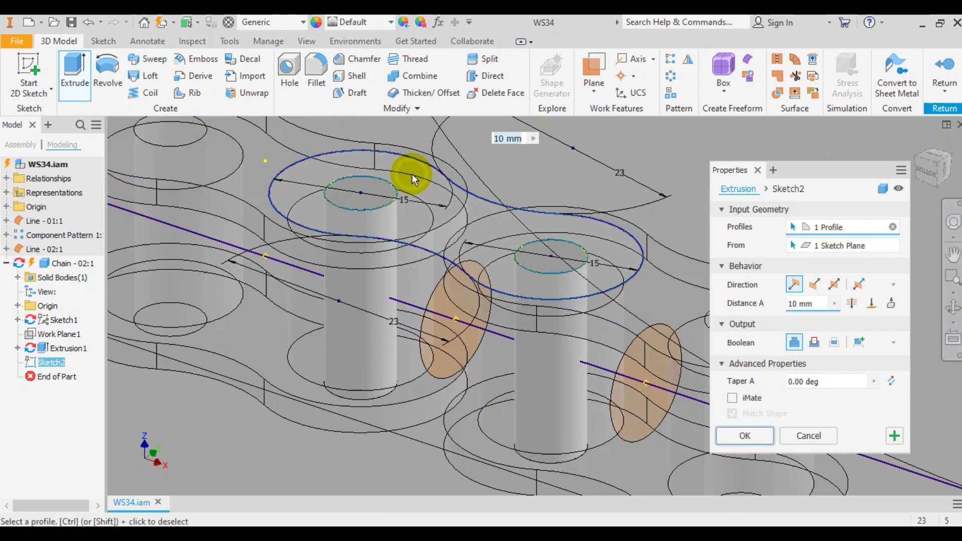
pyautogui.click(373, 213)
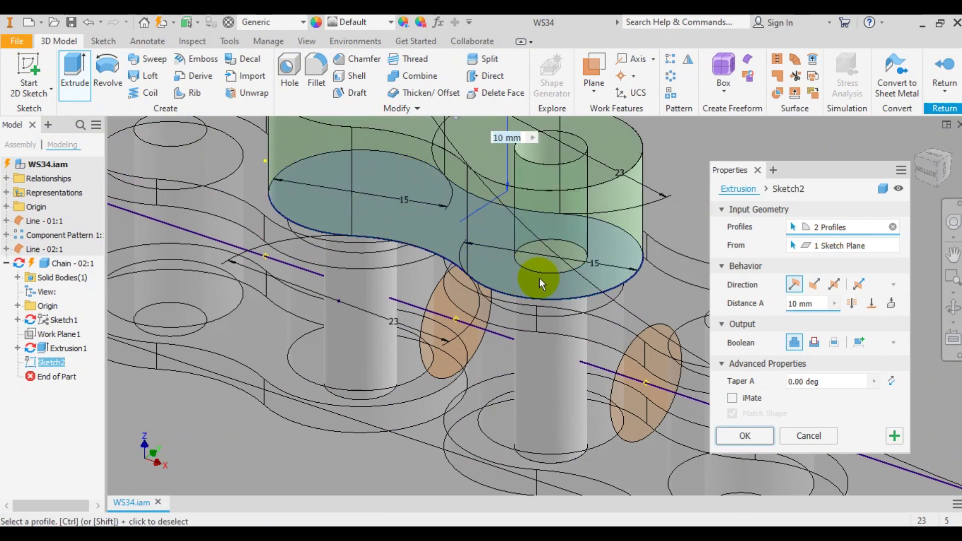
pyautogui.click(815, 304)
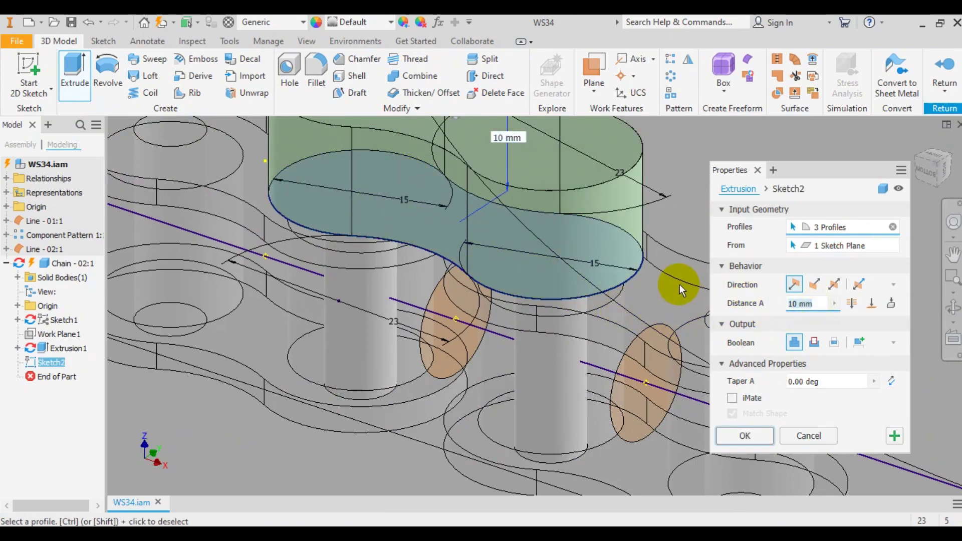
pyautogui.click(744, 435)
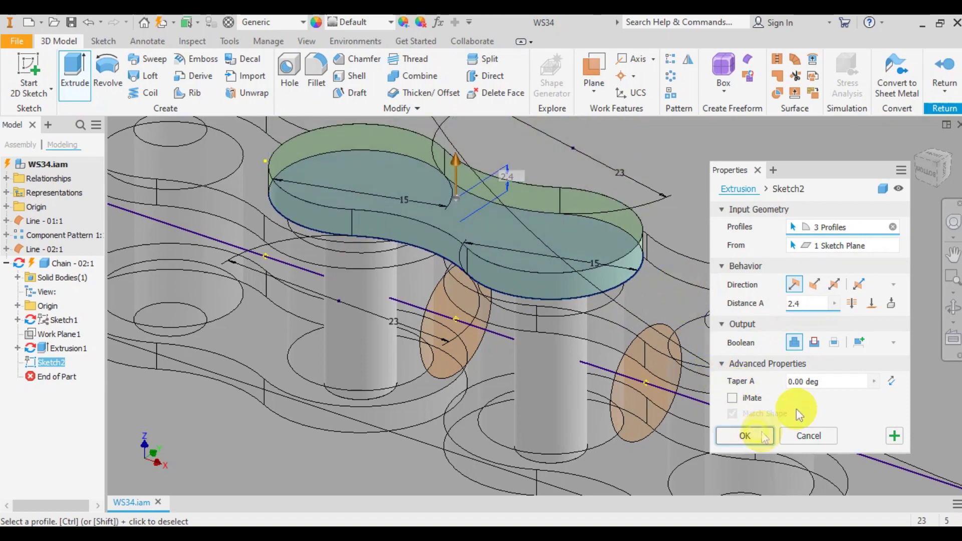
# Return to the assembly and hide the Line - 01 component.
pyautogui.click(951, 76)
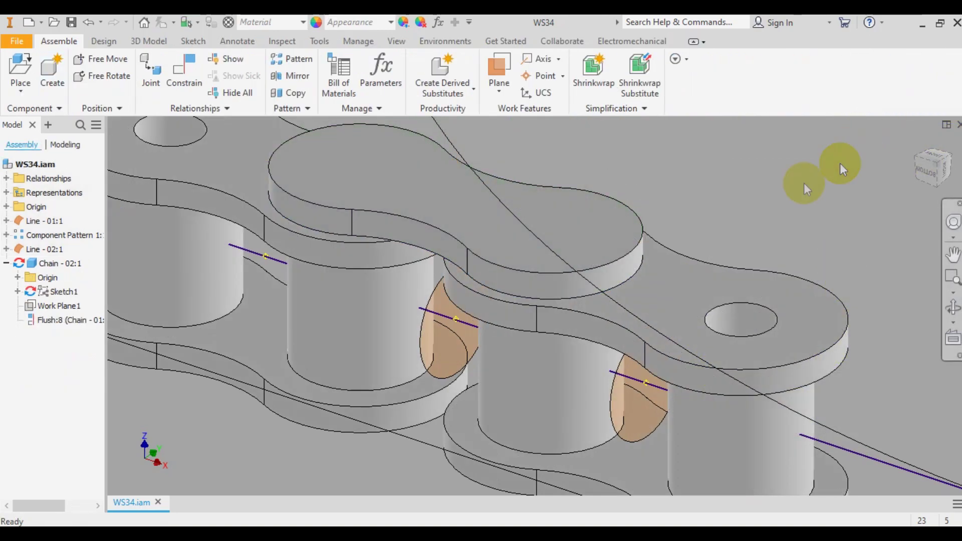
pyautogui.rightClick(36, 221)
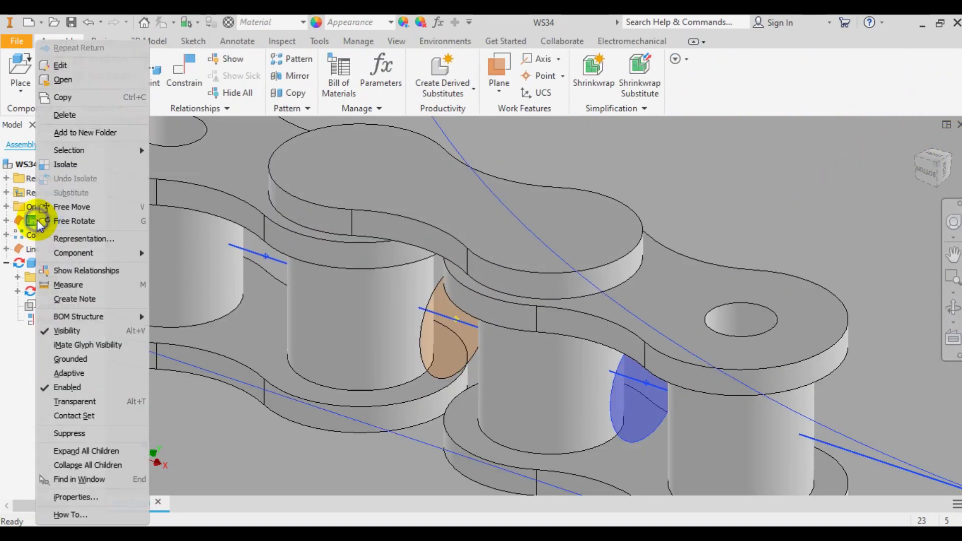
pyautogui.click(103, 335)
# Open Chain - 02 in its own window and project the link-plate outline into a finished sketch on the pins' free end face.
pyautogui.rightClick(329, 190)
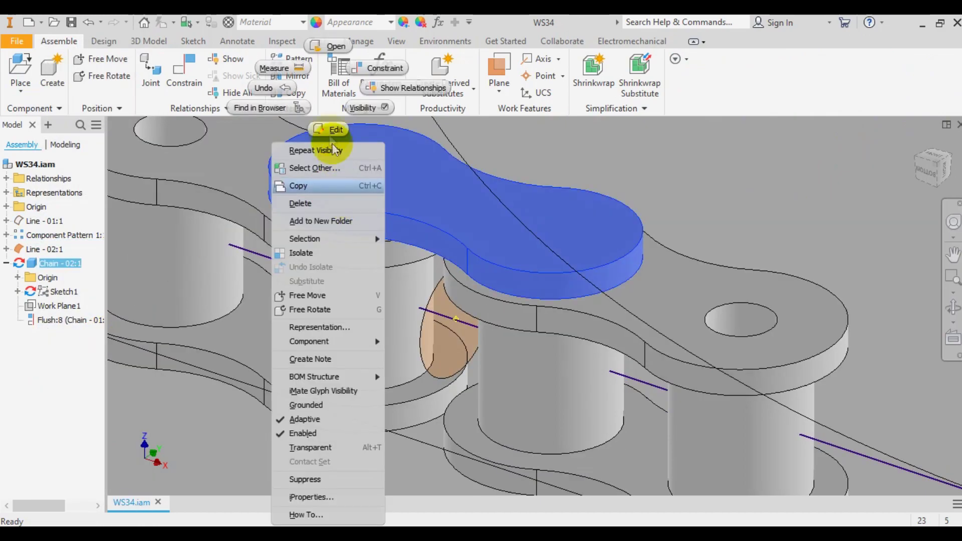
pyautogui.click(326, 37)
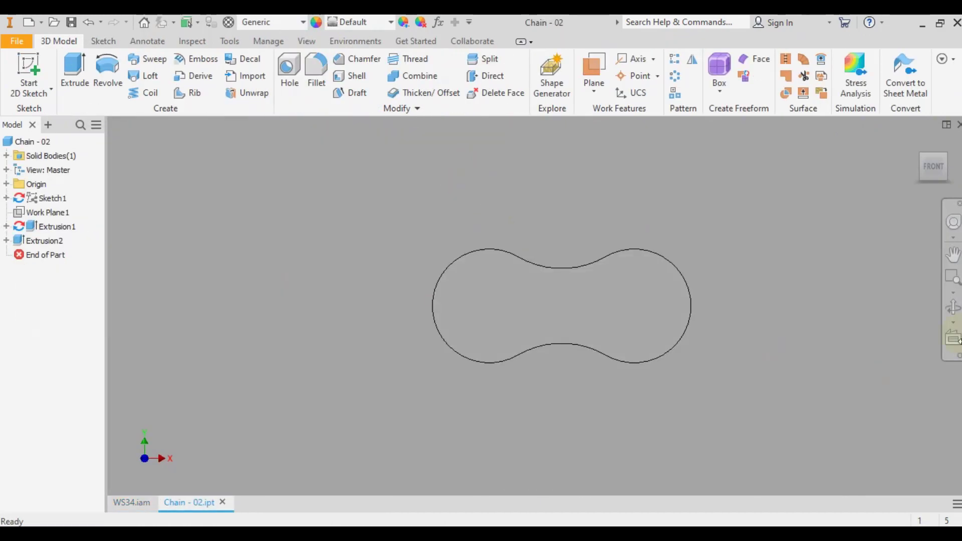
pyautogui.keyDown('shift'); pyautogui.moveTo(907, 326); pyautogui.dragTo(386, 326, button='middle'); pyautogui.keyUp('shift')
pyautogui.rightClick(530, 305)
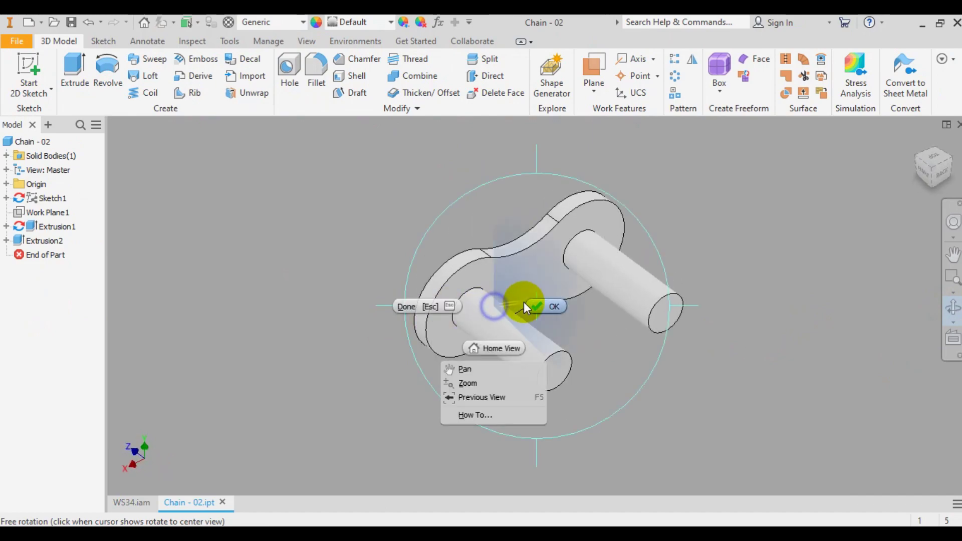
pyautogui.press('Escape')
pyautogui.click(557, 380)
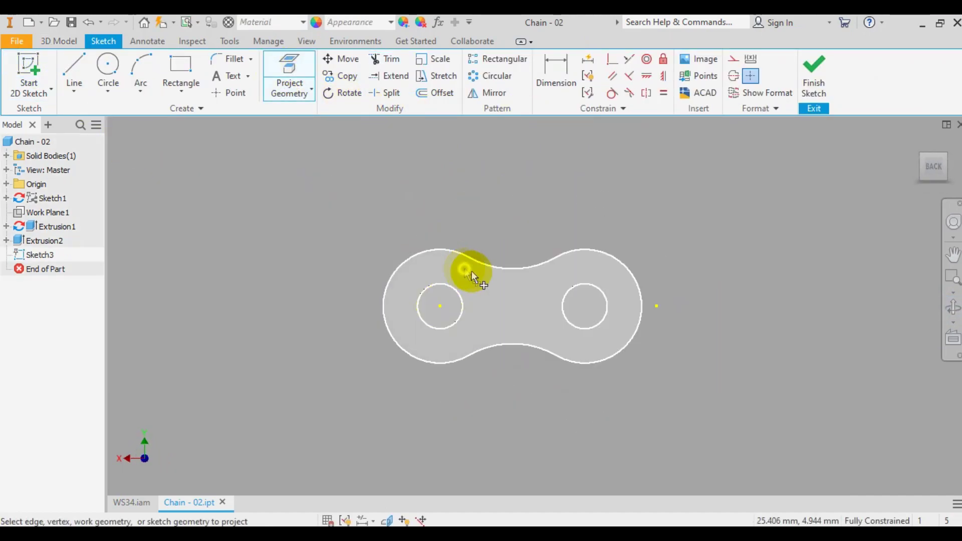
pyautogui.click(469, 270)
pyautogui.press('F6')
pyautogui.click(59, 41)
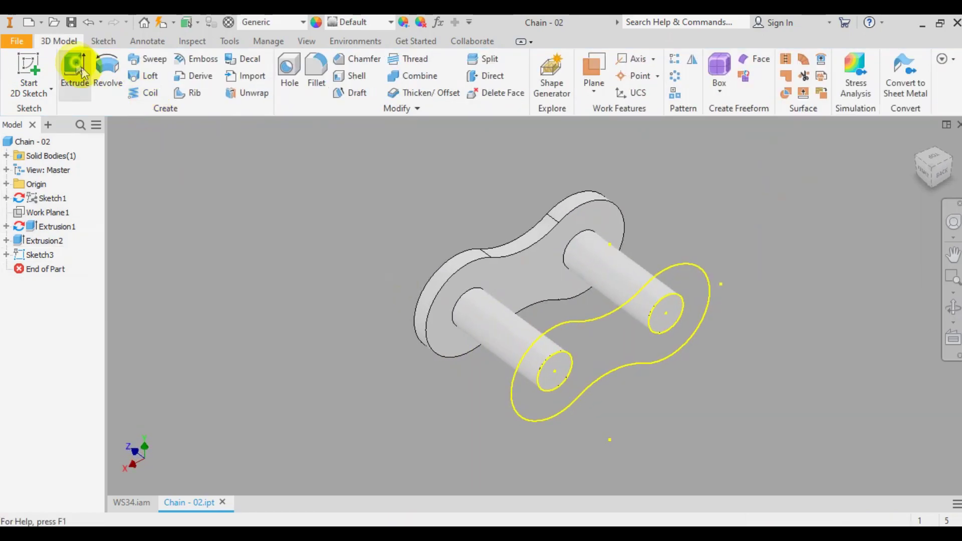
# Extrude the projected link-plate profile, including both pin circles, by 2.4 mm and join it as the second outer plate.
pyautogui.click(76, 67)
pyautogui.click(605, 356)
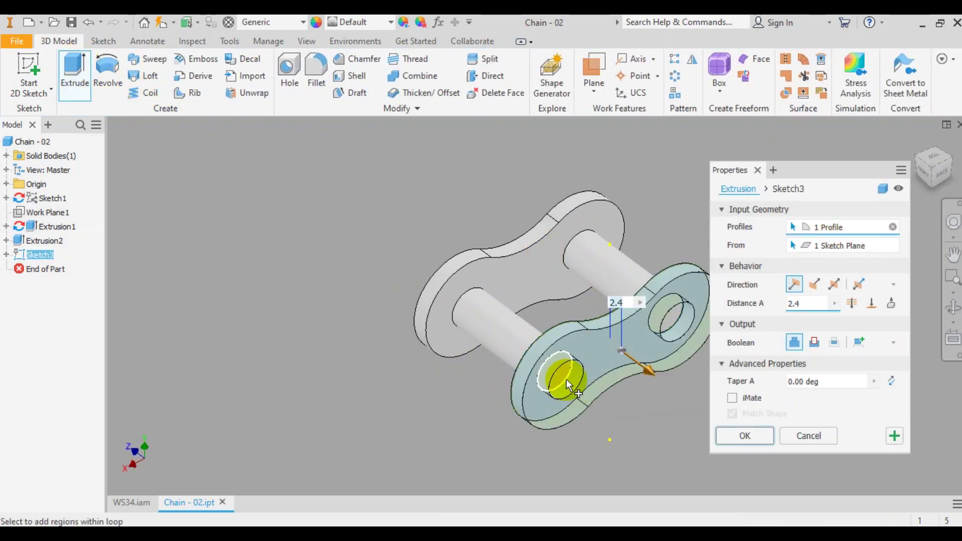
pyautogui.click(566, 378)
pyautogui.click(672, 328)
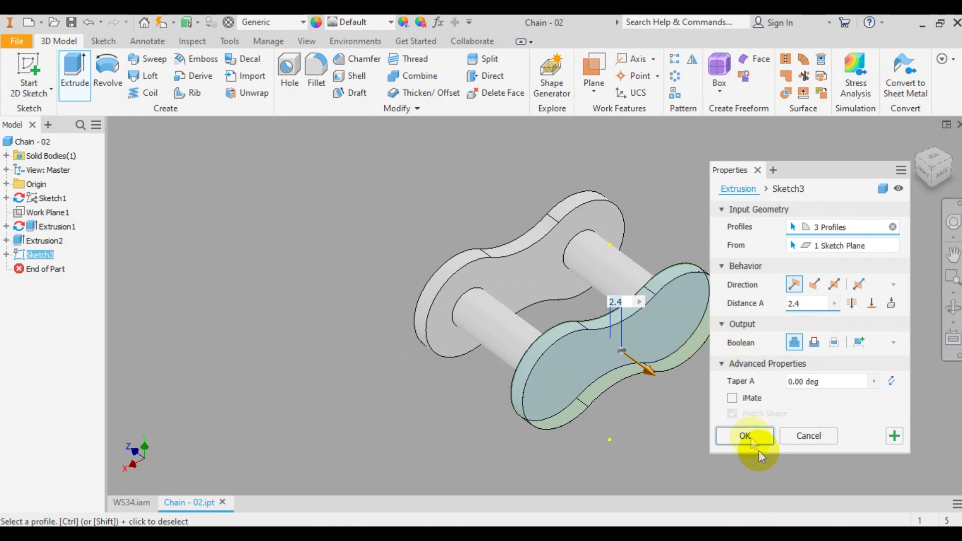
pyautogui.click(745, 435)
# Create a work plane midway between the outer faces of the two link plates.
pyautogui.click(593, 70)
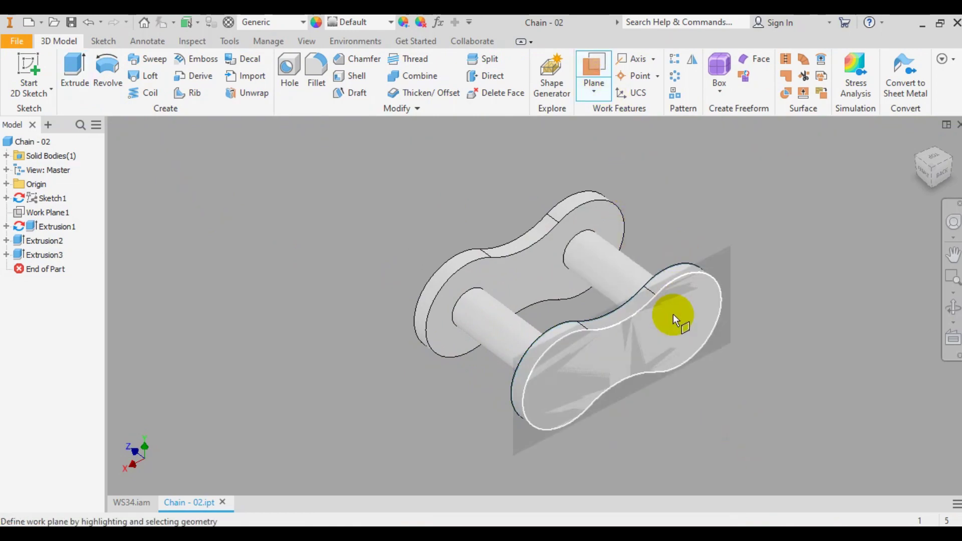
pyautogui.click(676, 318)
pyautogui.click(952, 307)
pyautogui.moveTo(628, 356); pyautogui.dragTo(709, 365)
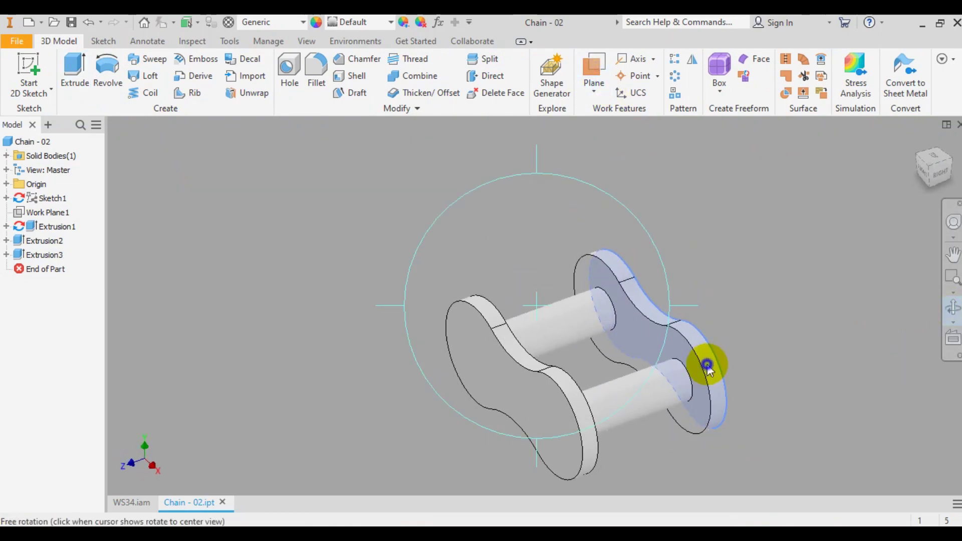
pyautogui.press('Escape')
pyautogui.click(462, 333)
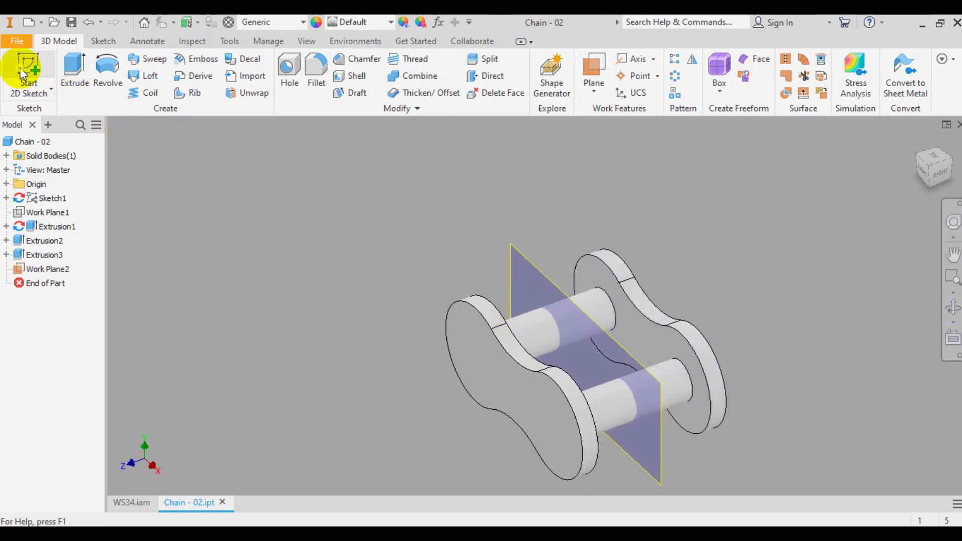
# Sketch on the outer face of the first link plate, project both pin circles onto it and finish the sketch.
pyautogui.click(452, 339)
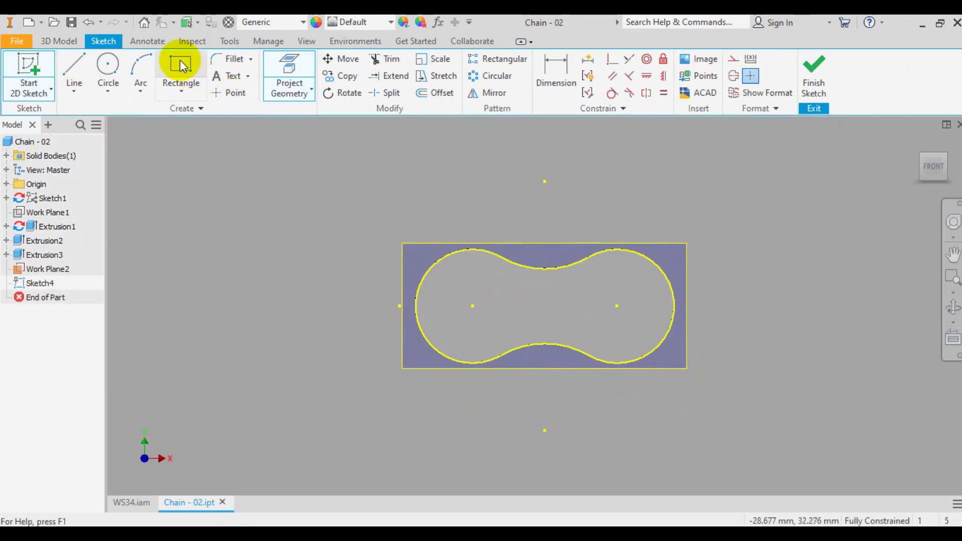
pyautogui.click(180, 64)
pyautogui.click(304, 76)
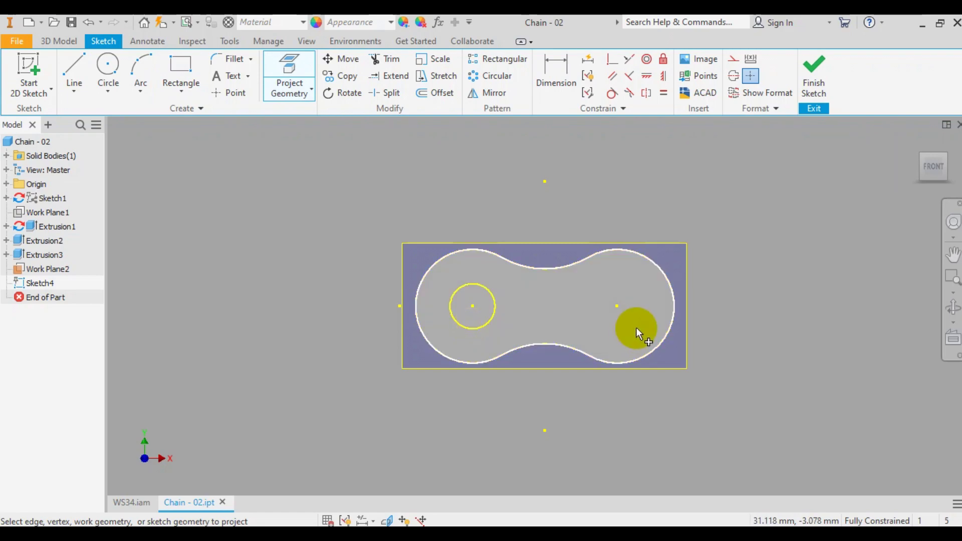
pyautogui.click(815, 89)
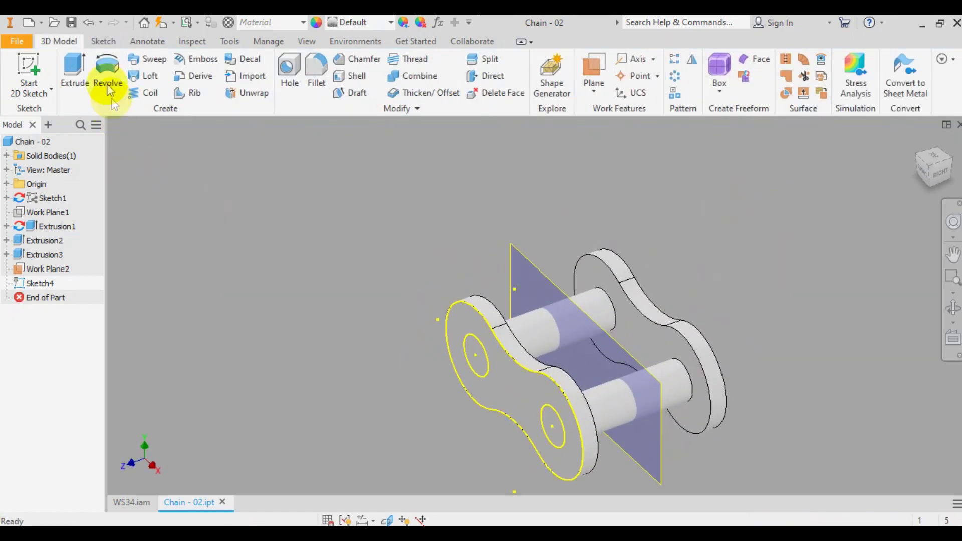
# Extrude both projected pin circles 1 mm outward from the plate face and join them to the body.
pyautogui.click(75, 75)
pyautogui.click(477, 377)
pyautogui.click(542, 410)
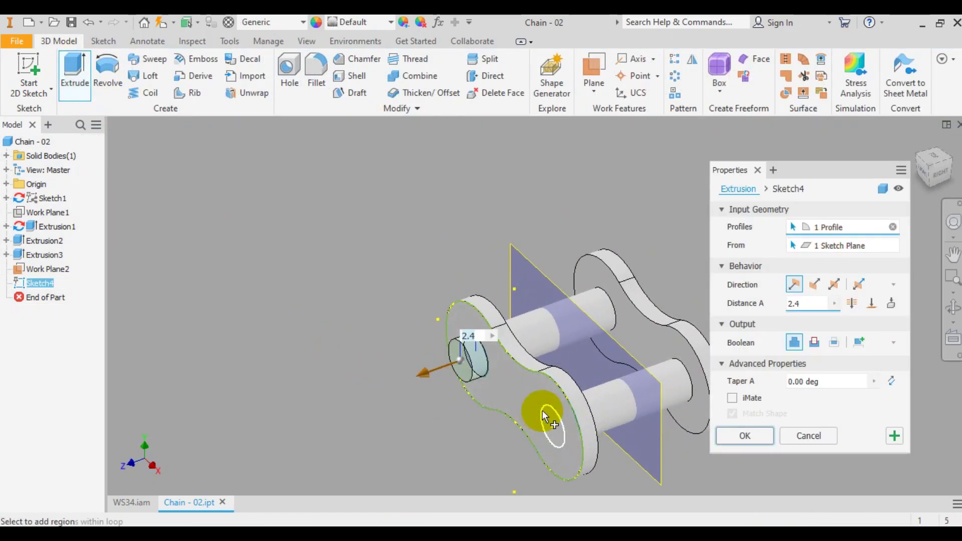
pyautogui.click(805, 303)
pyautogui.write('2.4')
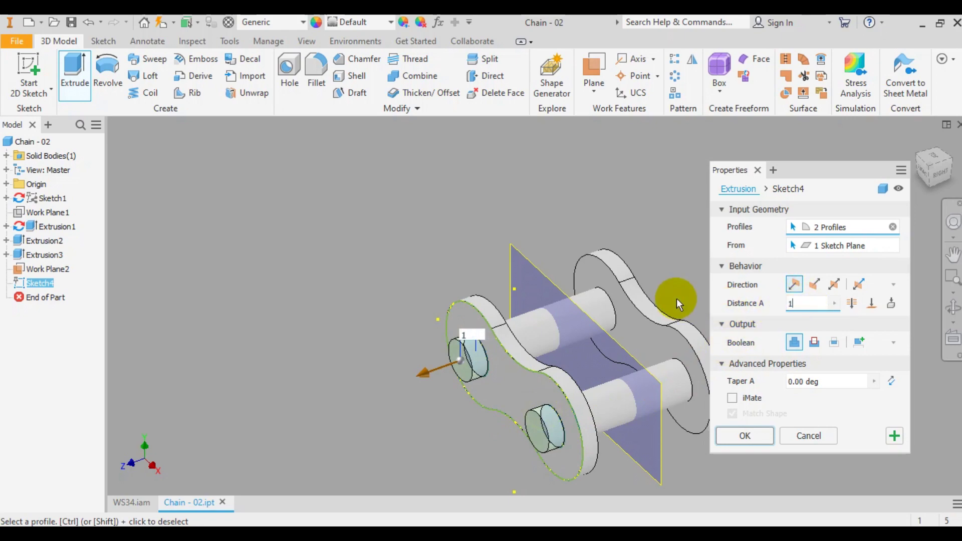
pyautogui.click(737, 435)
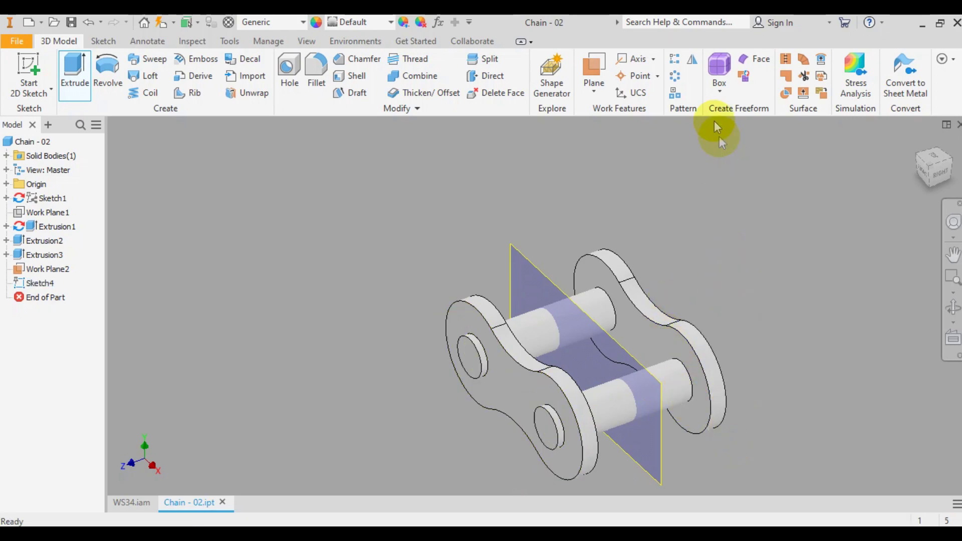
# Mirror the pin-end extrusion about the mid-plane Work Plane2 onto the opposite link plate.
pyautogui.click(693, 61)
pyautogui.click(58, 283)
pyautogui.click(158, 394)
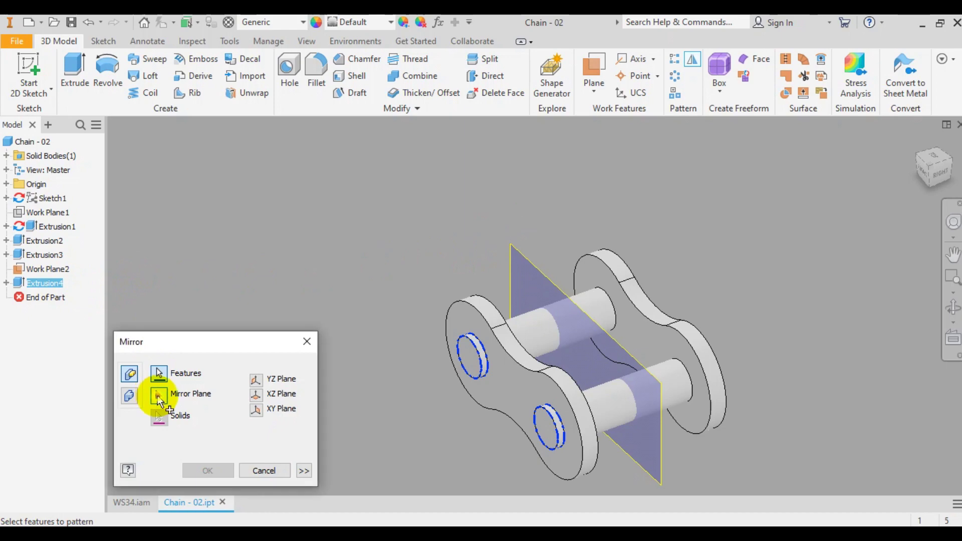
pyautogui.click(52, 269)
pyautogui.click(194, 470)
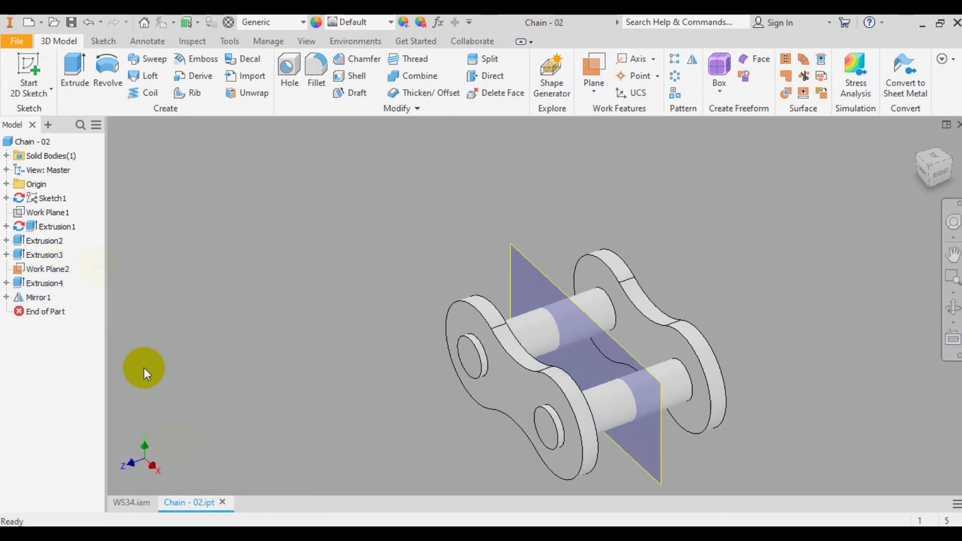
# Start a sketch on the mid-plane, project both pin circles and draw a line between their centres.
pyautogui.click(28, 70)
pyautogui.click(518, 257)
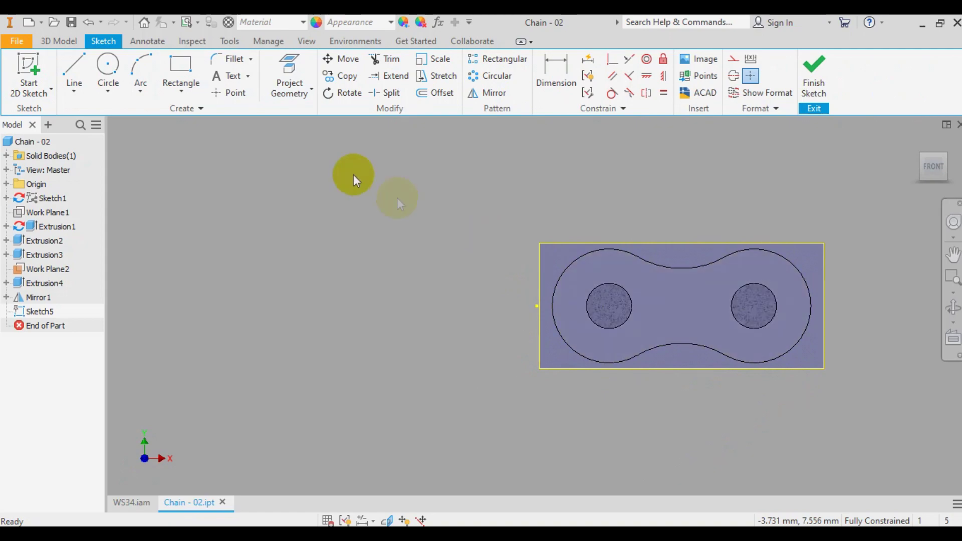
pyautogui.click(290, 73)
pyautogui.click(604, 319)
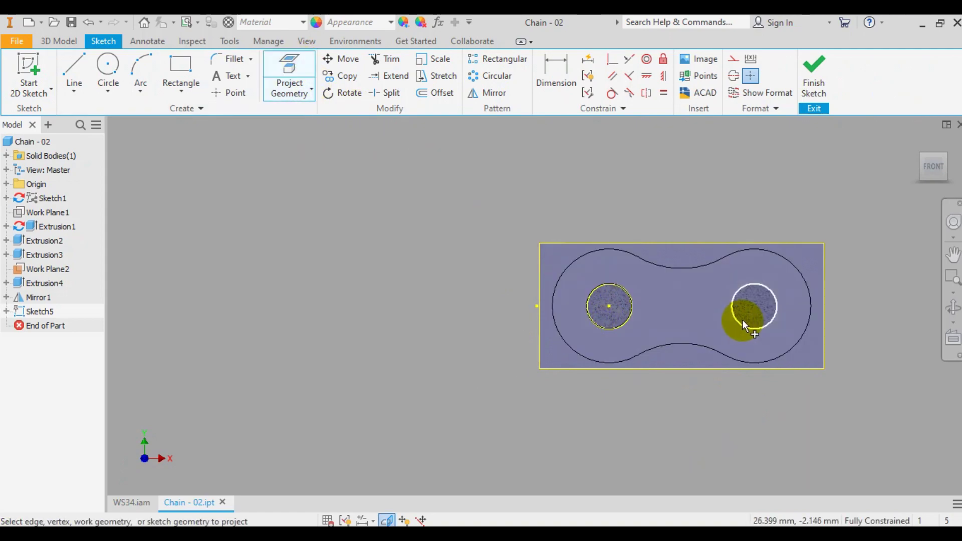
pyautogui.click(74, 71)
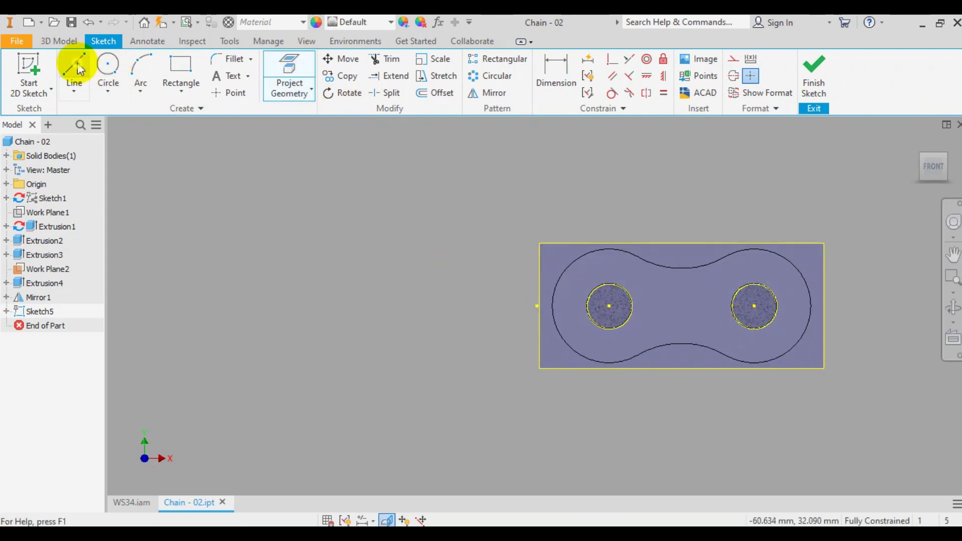
pyautogui.click(609, 306)
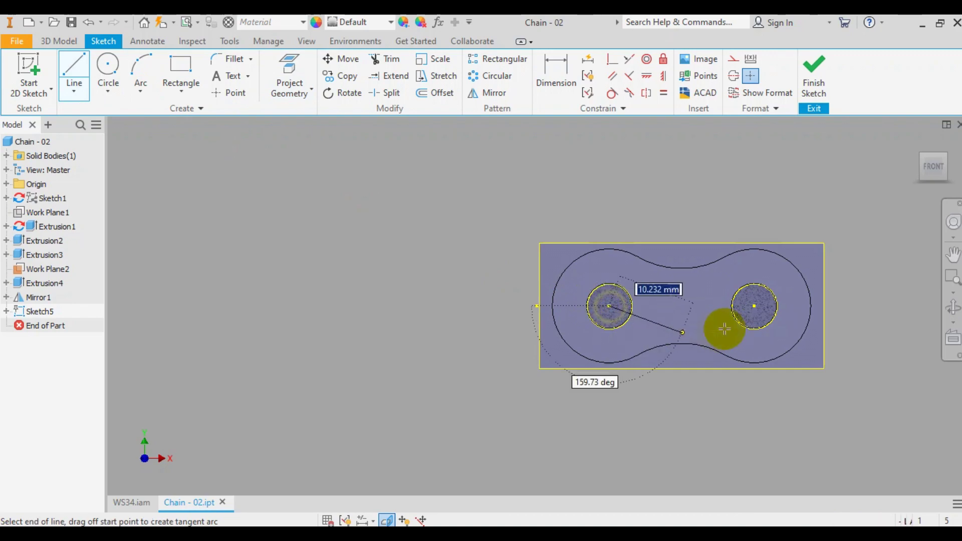
pyautogui.click(753, 306)
pyautogui.press('Escape')
# Make the centre line a construction line, place a point at its midpoint and finish the sketch.
pyautogui.scroll(5, 647, 360)
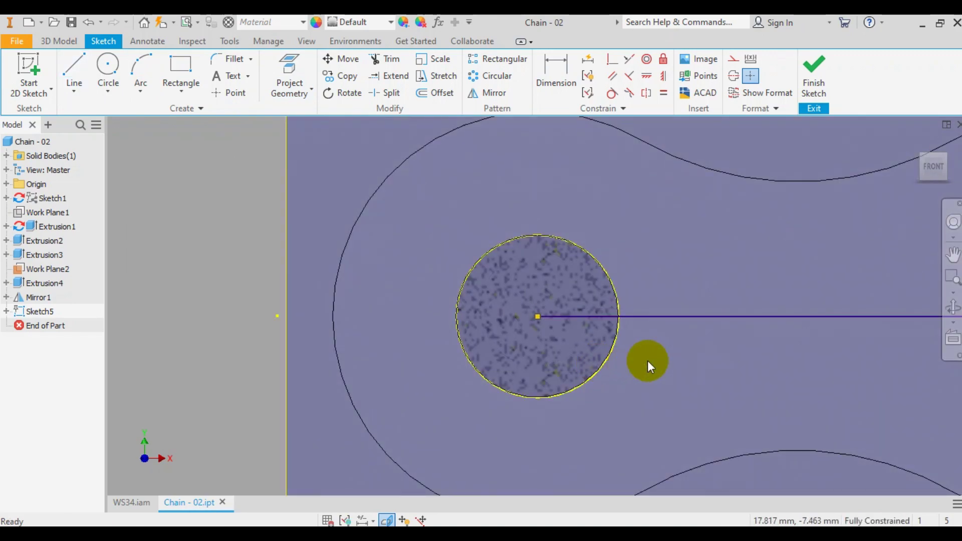
pyautogui.press('Home')
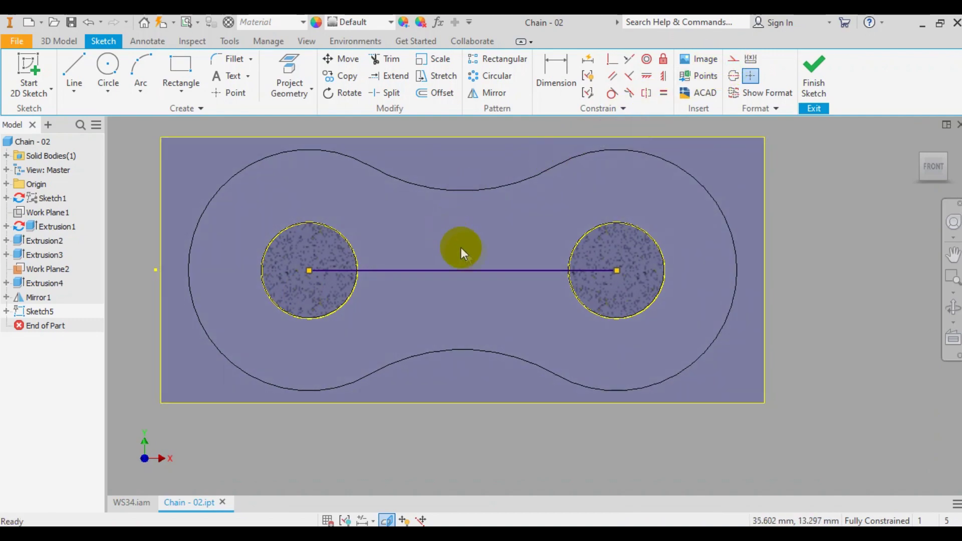
pyautogui.click(234, 92)
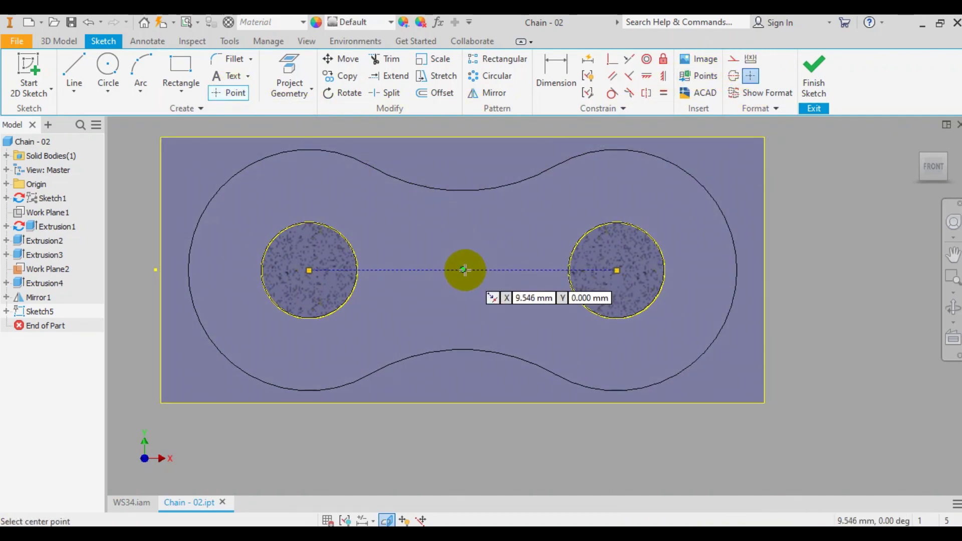
pyautogui.click(463, 270)
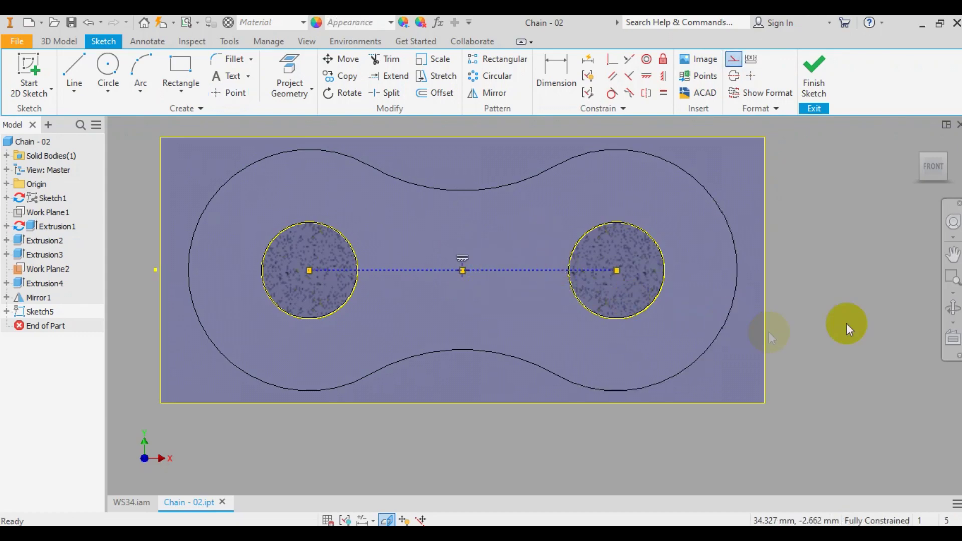
pyautogui.click(814, 80)
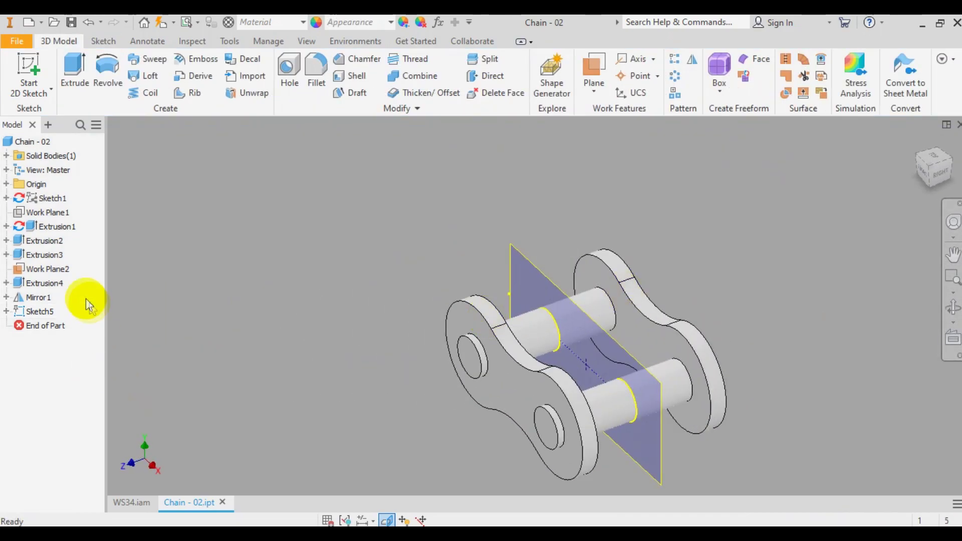
# Hide Work Plane2 and create a work plane parallel to the origin YZ plane through the sketched midpoint.
pyautogui.rightClick(59, 269)
pyautogui.click(101, 350)
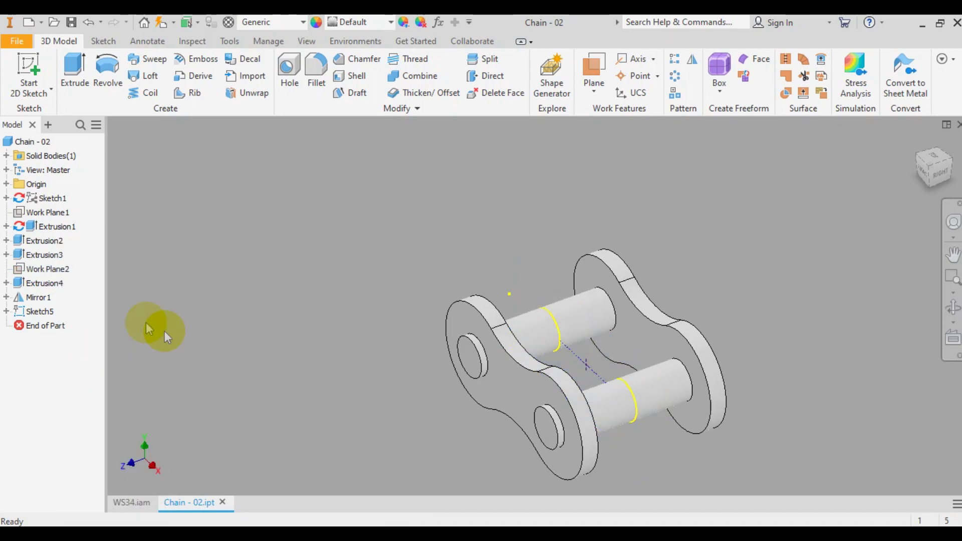
pyautogui.click(593, 91)
pyautogui.click(587, 115)
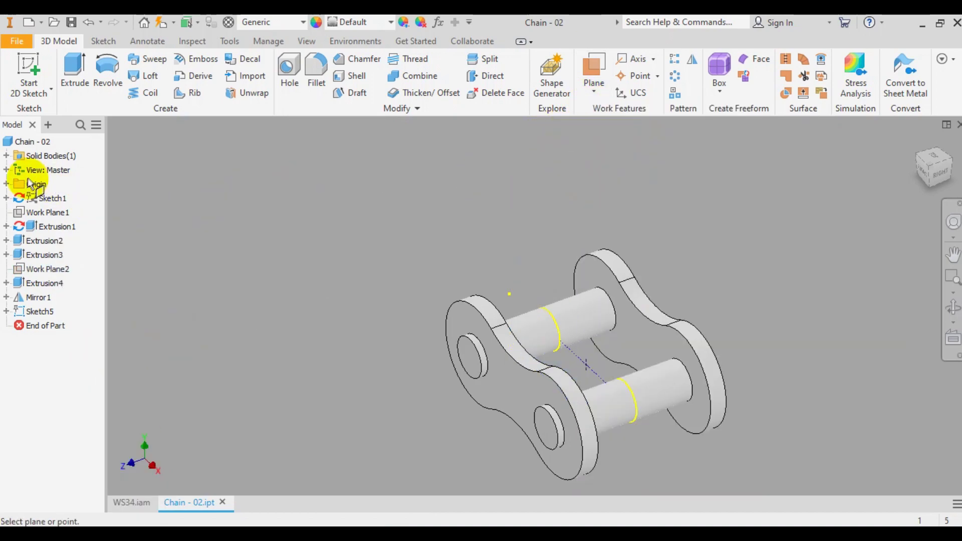
pyautogui.click(7, 183)
pyautogui.click(47, 198)
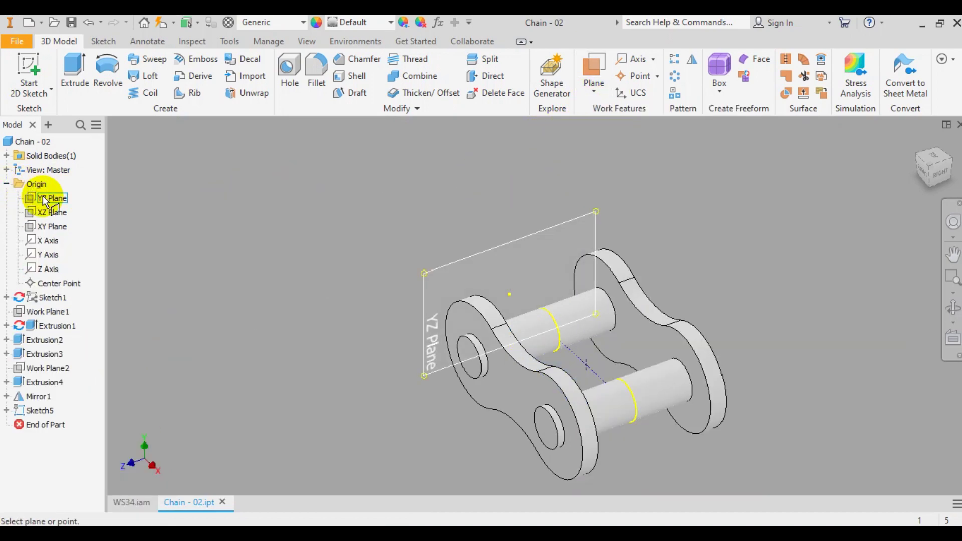
pyautogui.click(589, 366)
# Start a sketch on the new work plane and project the midpoint between the two pins into it.
pyautogui.click(35, 67)
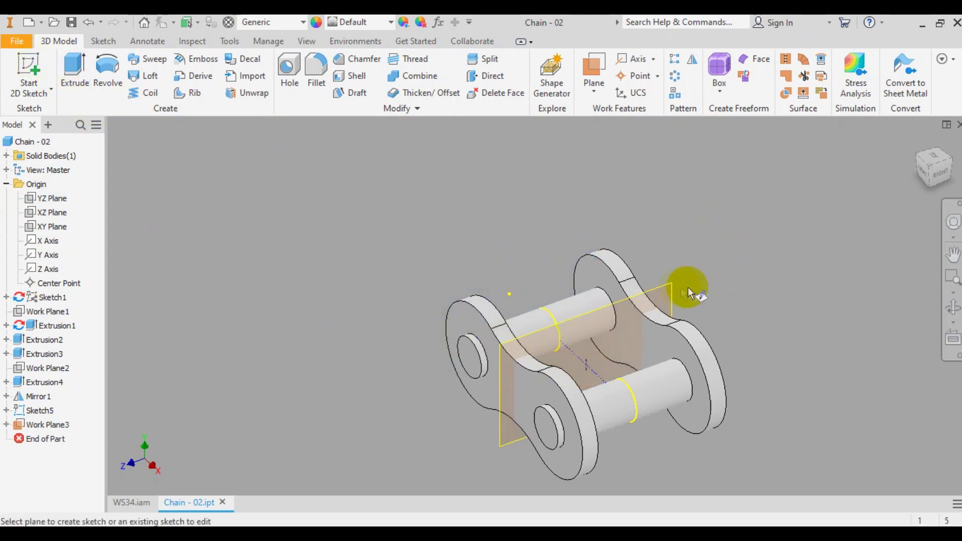
pyautogui.click(669, 288)
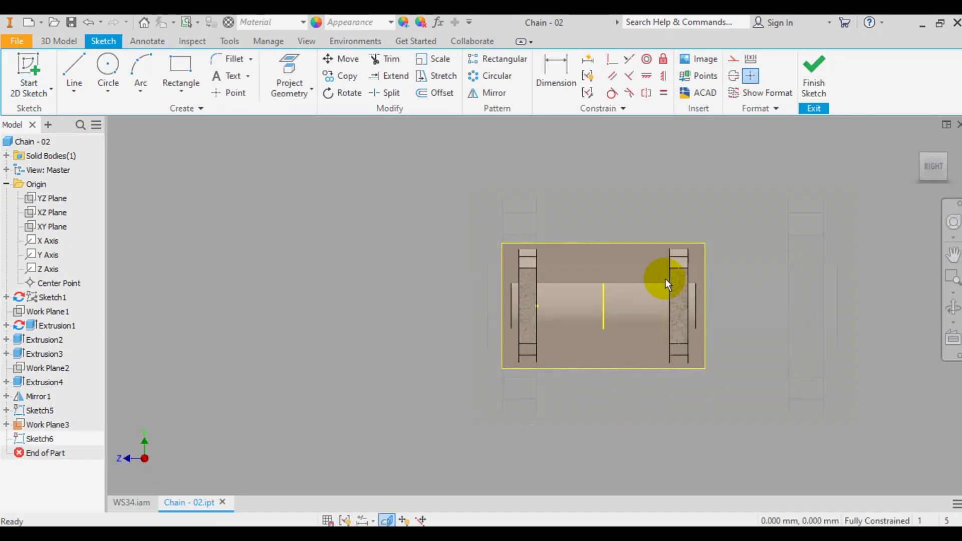
pyautogui.click(298, 70)
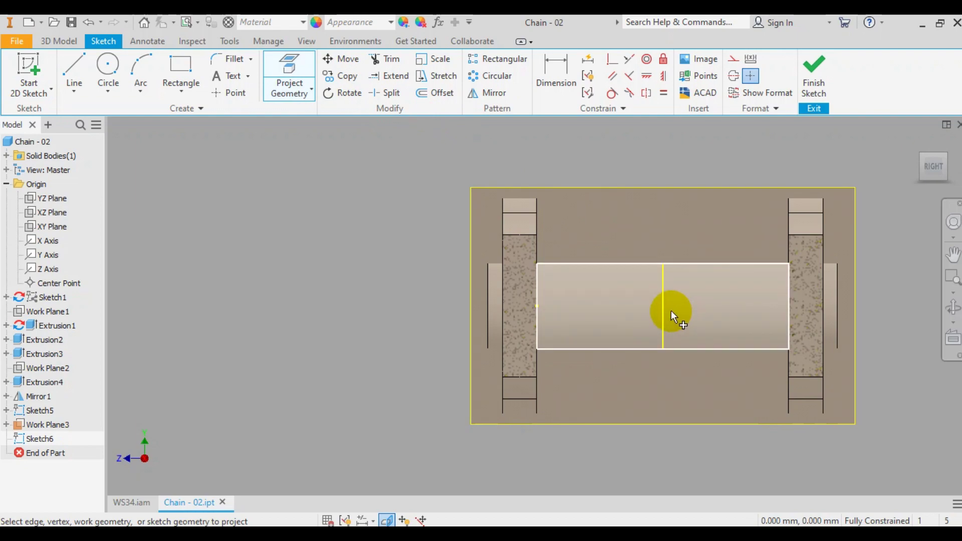
pyautogui.click(951, 307)
pyautogui.moveTo(656, 326); pyautogui.dragTo(666, 322)
pyautogui.press('Escape')
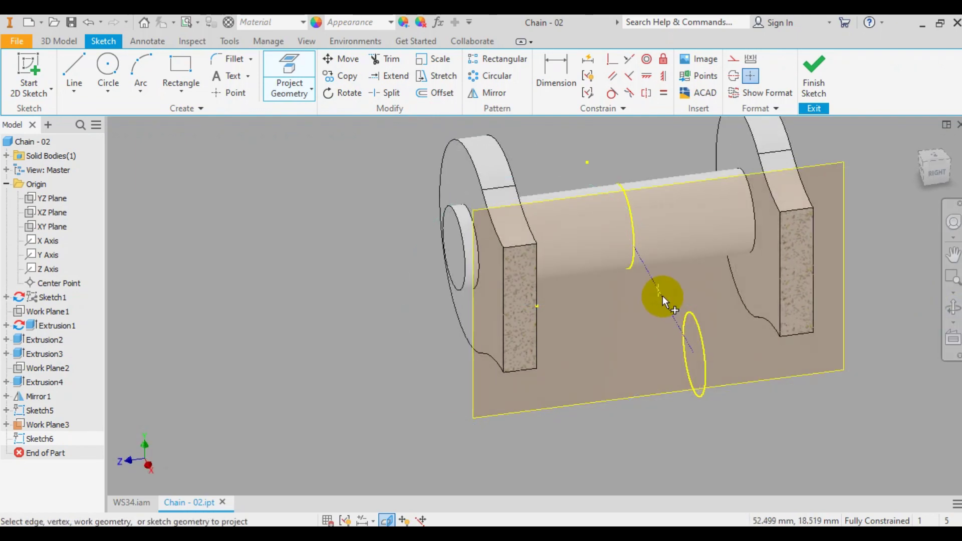
# Draw a circle centred on the midpoint between the pins, set its diameter to 8 mm and finish the sketch.
pyautogui.click(108, 75)
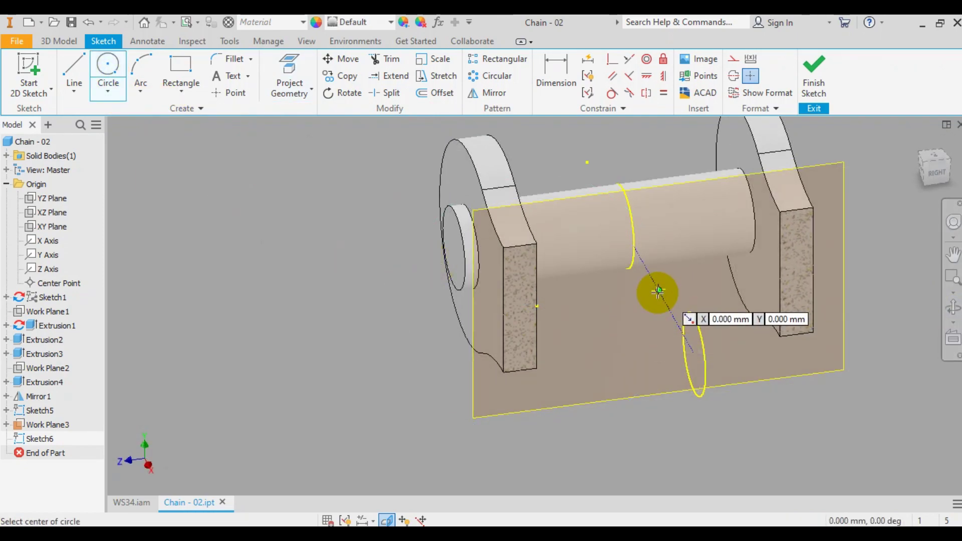
pyautogui.click(657, 291)
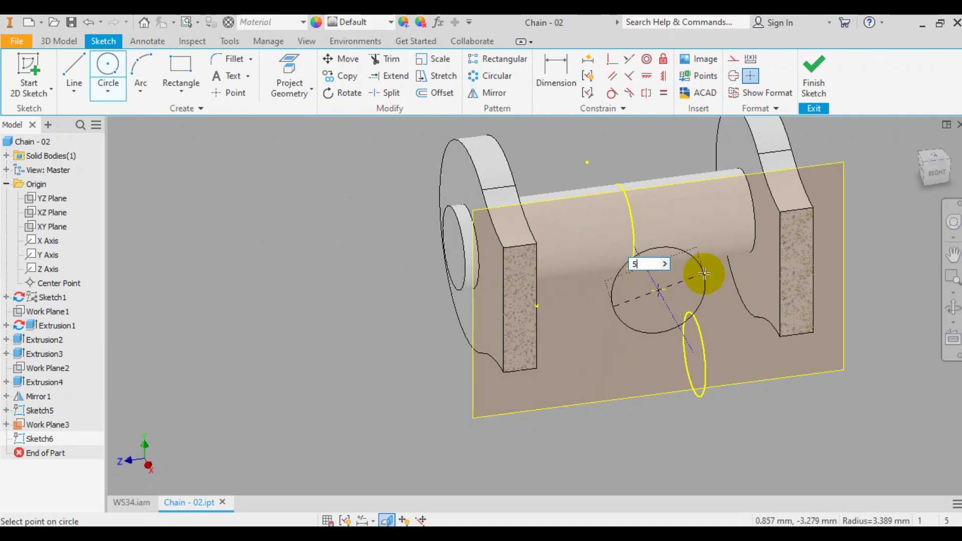
pyautogui.press('Return')
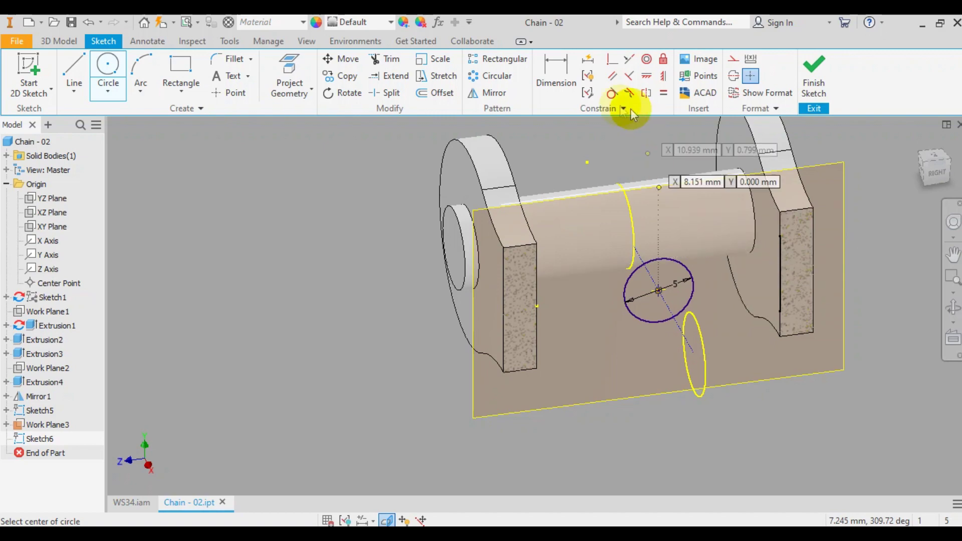
pyautogui.doubleClick(676, 289)
pyautogui.write('8')
pyautogui.press('Return')
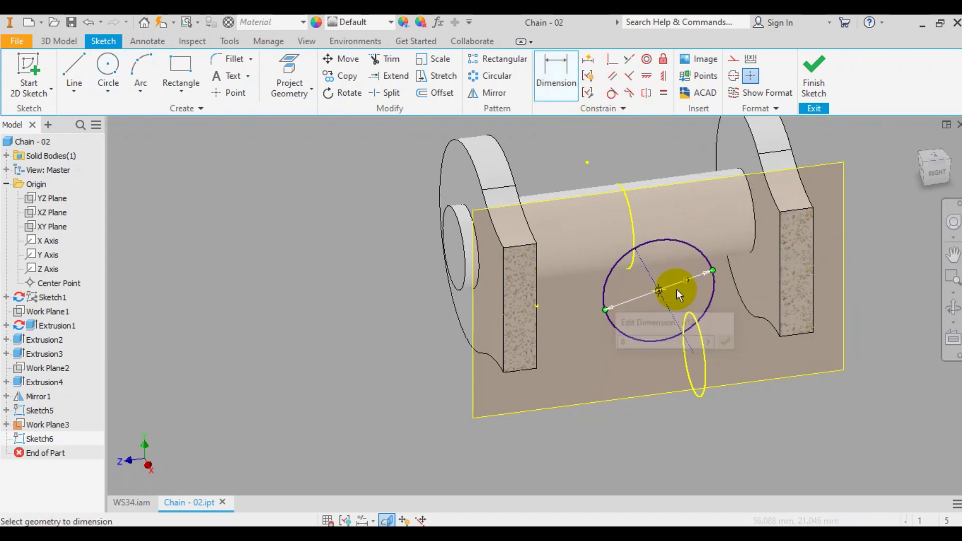
pyautogui.click(814, 76)
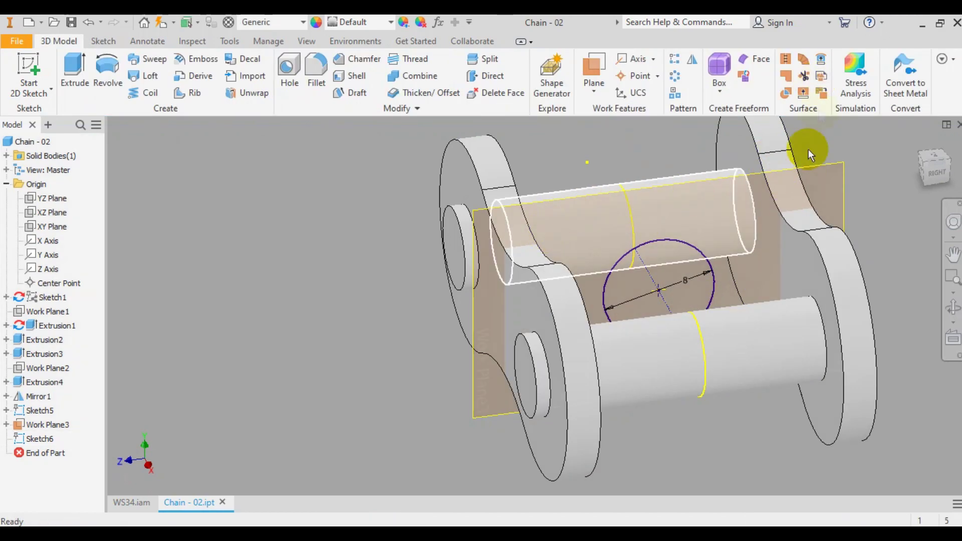
# Create a boundary patch from the 8 mm circle between the two pins.
pyautogui.click(794, 76)
pyautogui.click(698, 257)
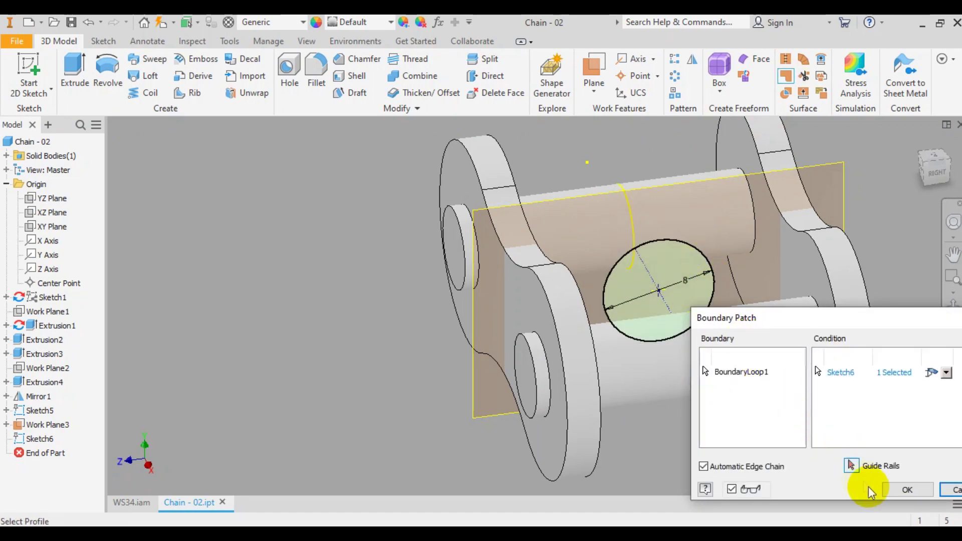
pyautogui.click(889, 488)
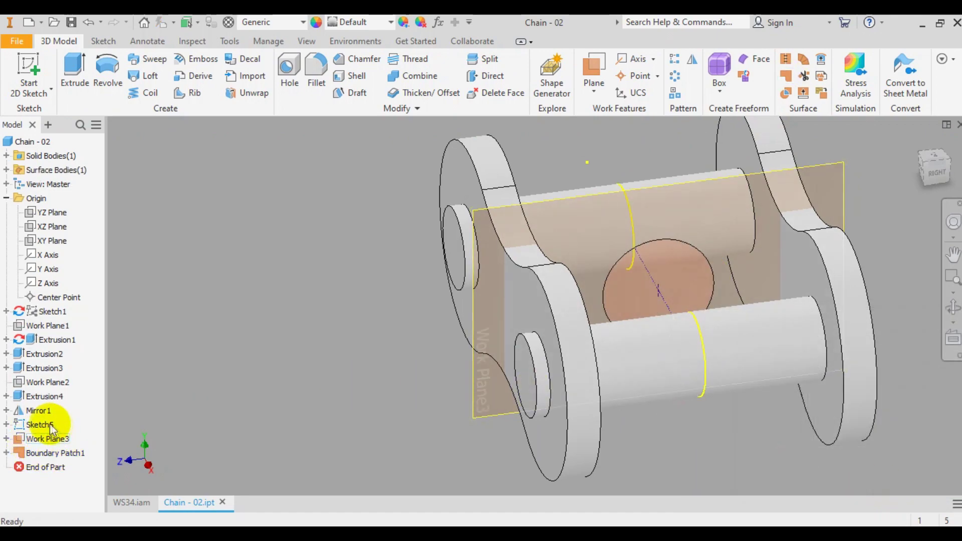
# Hide Sketch5 and Work Plane3.
pyautogui.rightClick(47, 426)
pyautogui.click(78, 352)
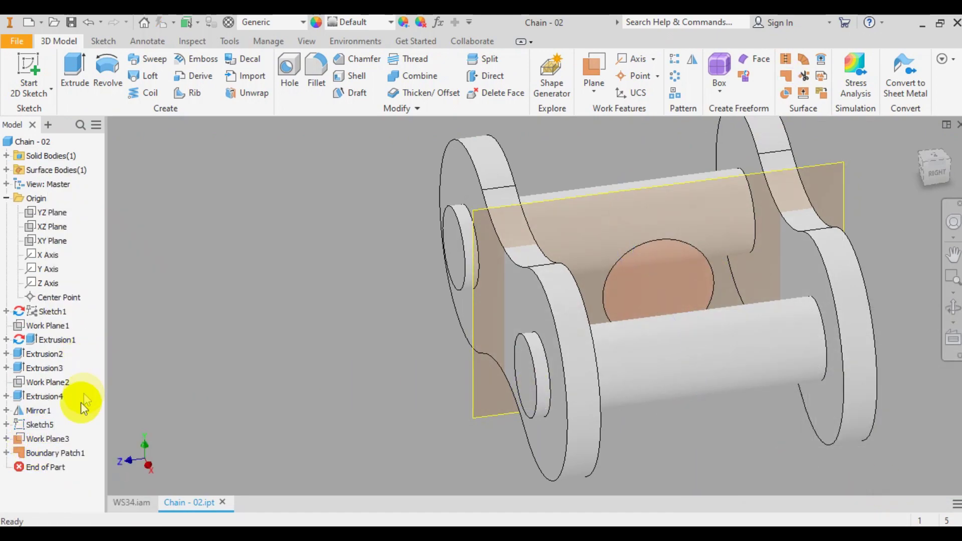
pyautogui.rightClick(59, 439)
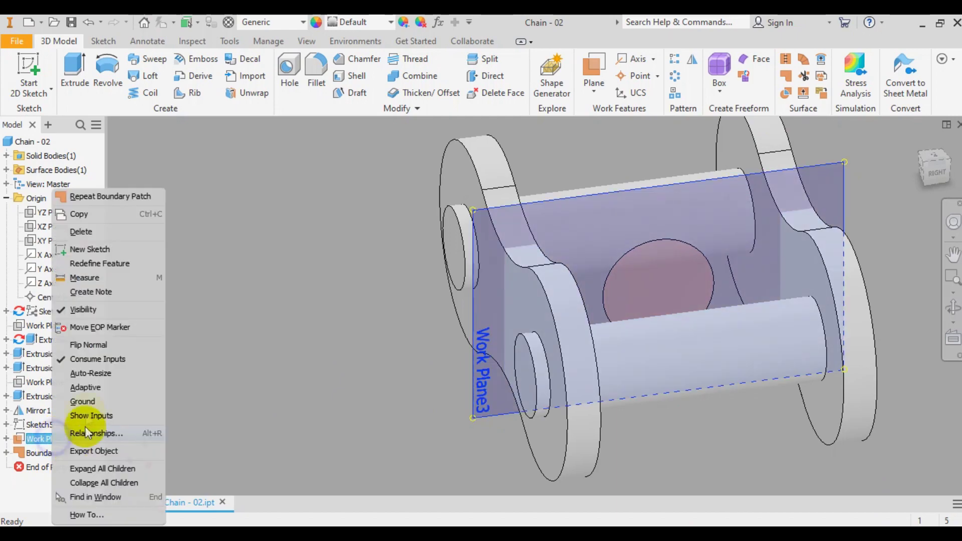
pyautogui.click(99, 311)
# Show Sketch5, place a work point on its midpoint between the pins, and hide the sketch again.
pyautogui.rightClick(44, 424)
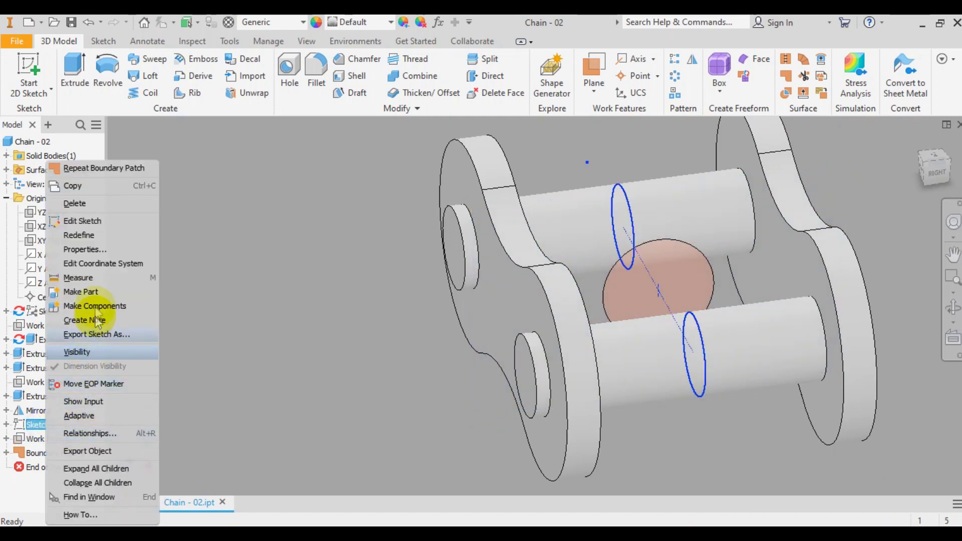
pyautogui.click(80, 352)
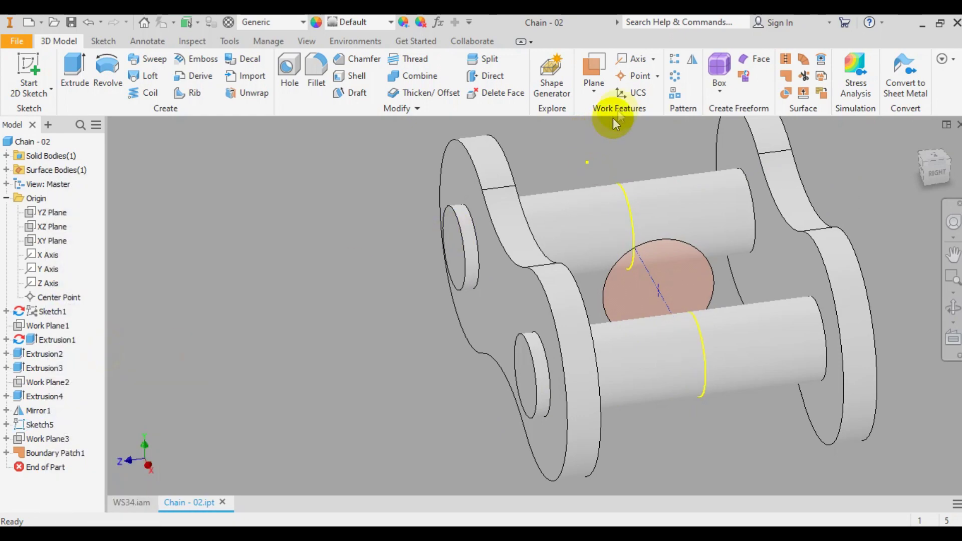
pyautogui.click(657, 290)
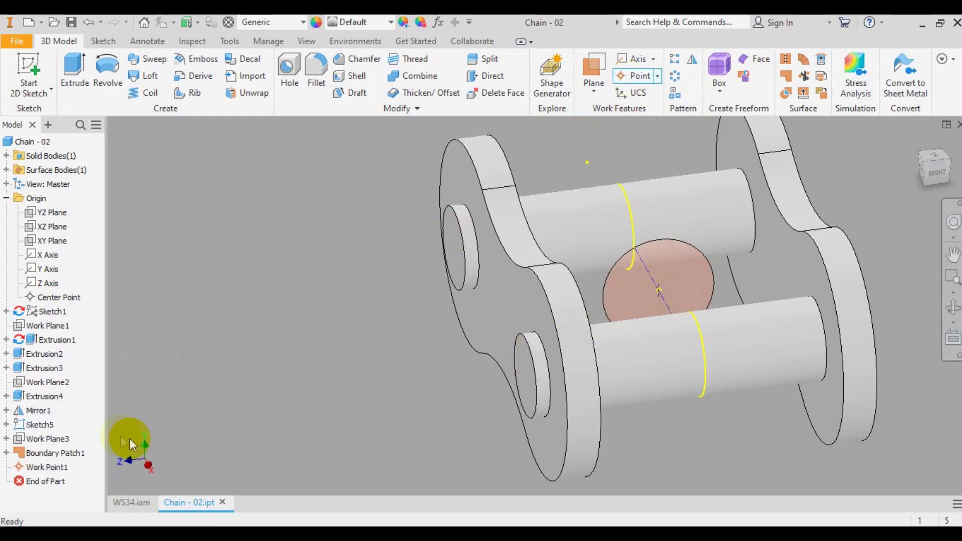
pyautogui.rightClick(44, 425)
pyautogui.click(100, 352)
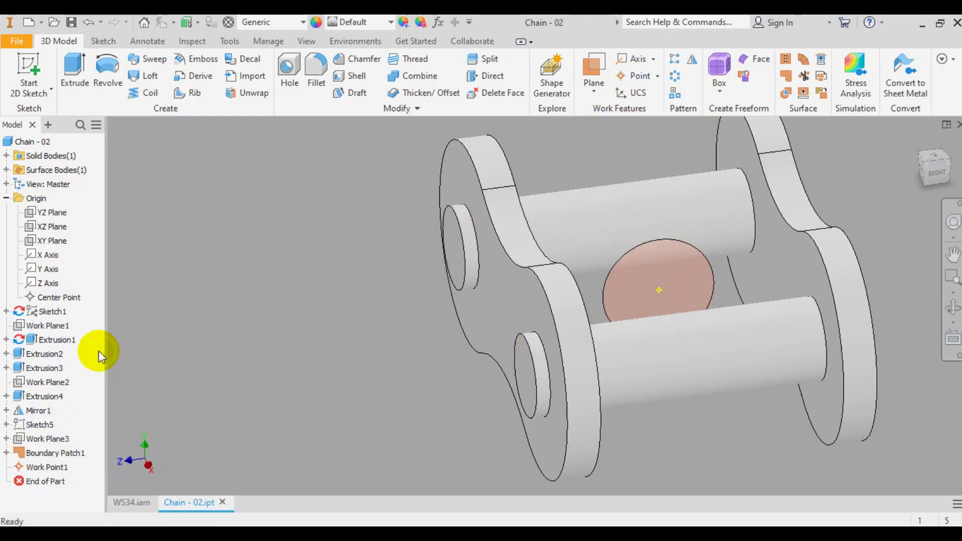
# Close the part, turn off Adaptive for Chain - 02:1 in the WS34 assembly and move the link clear of the chain.
pyautogui.click(958, 126)
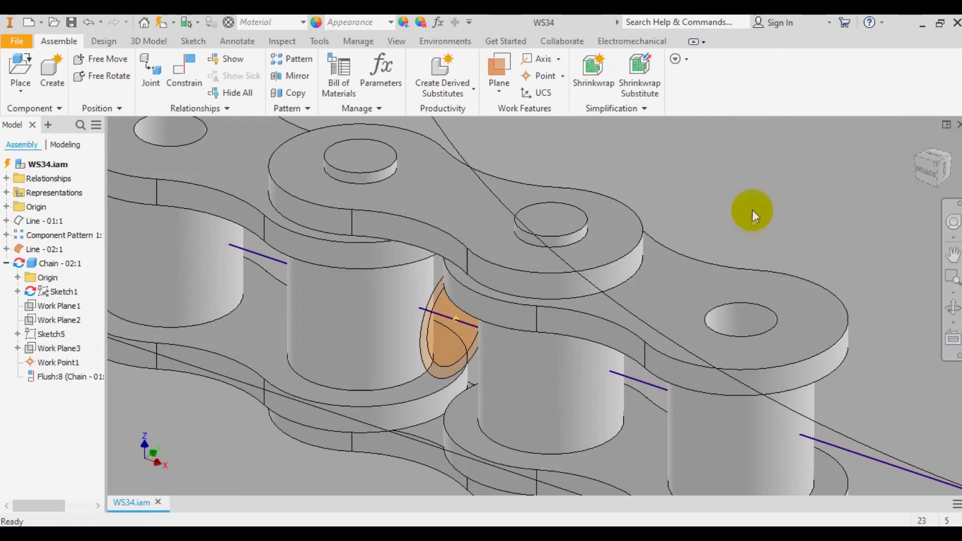
pyautogui.click(953, 307)
pyautogui.click(516, 337)
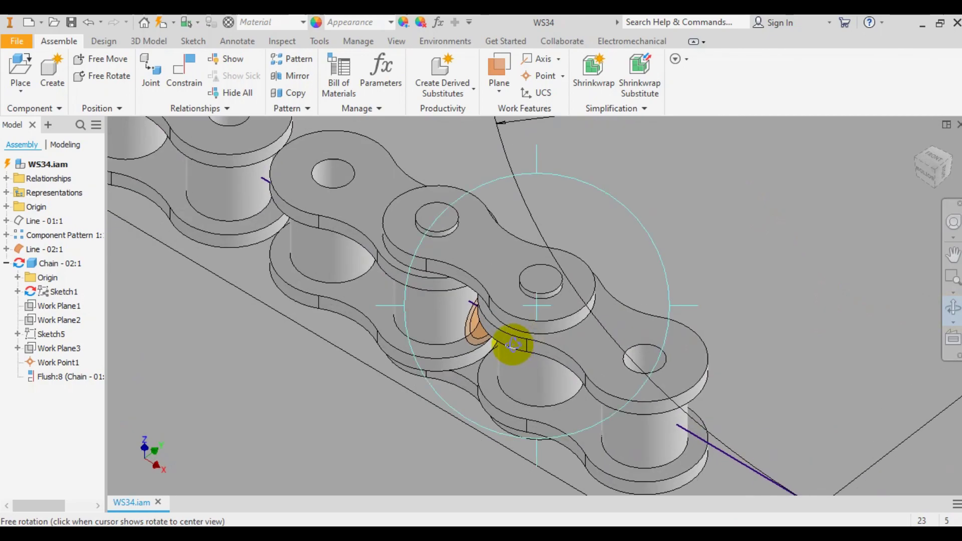
pyautogui.click(191, 327)
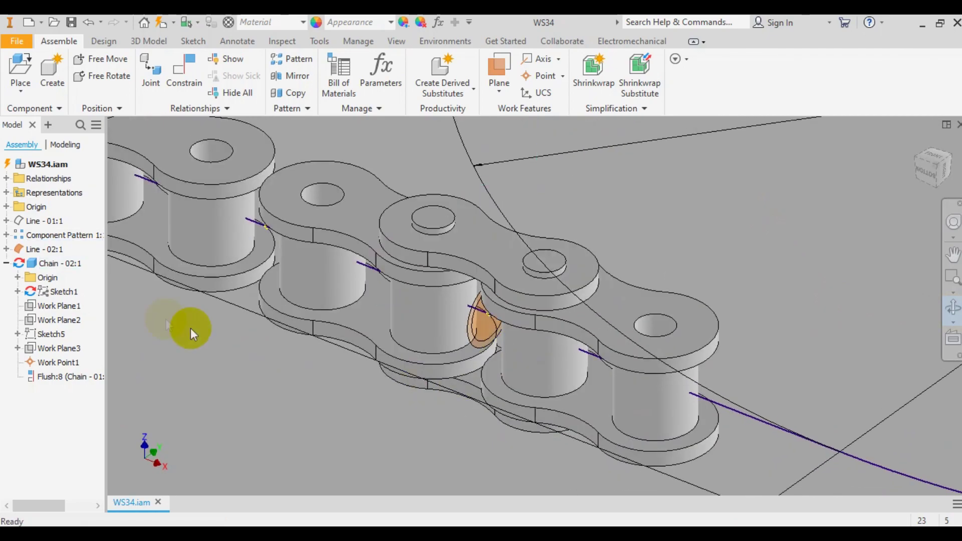
pyautogui.rightClick(62, 263)
pyautogui.click(111, 373)
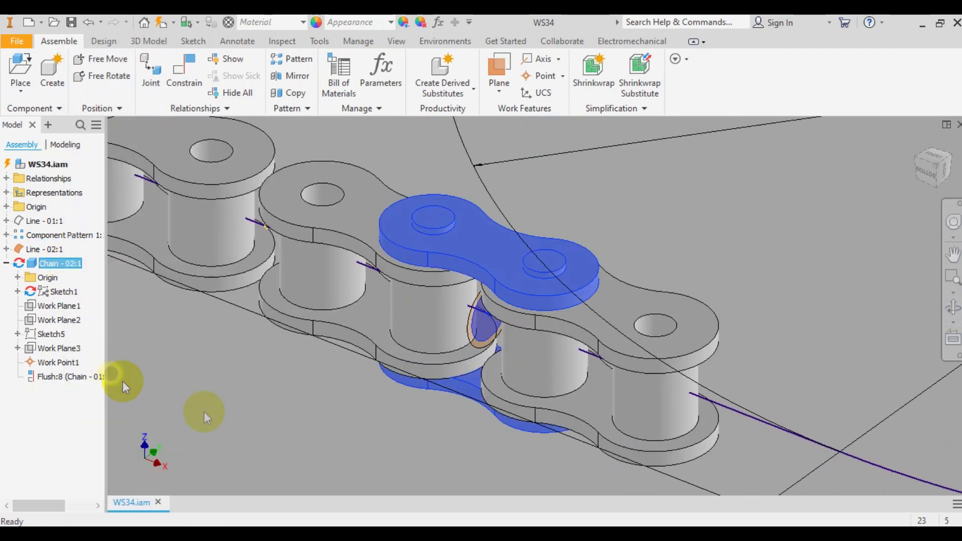
pyautogui.moveTo(472, 246); pyautogui.dragTo(798, 231)
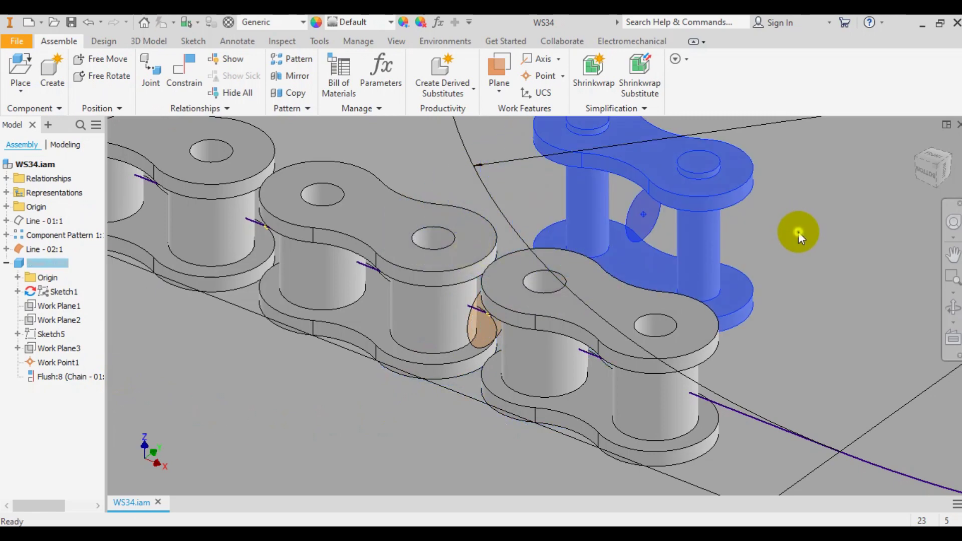
pyautogui.click(841, 236)
# Apply a directed angle constraint of 0 deg between the outer faces of the Chain - 02 plate and a neighbouring Chain - 01 link plate.
pyautogui.click(190, 73)
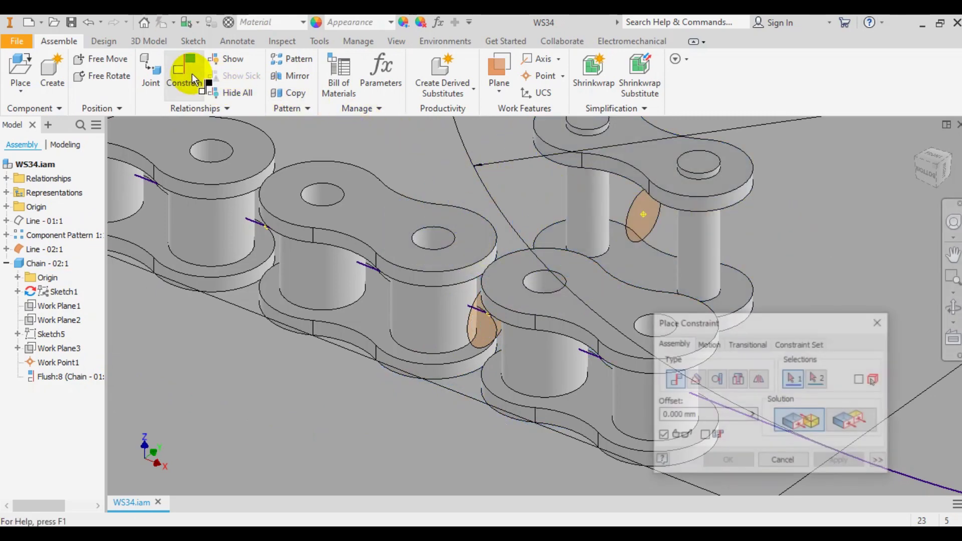
pyautogui.click(696, 379)
pyautogui.click(782, 419)
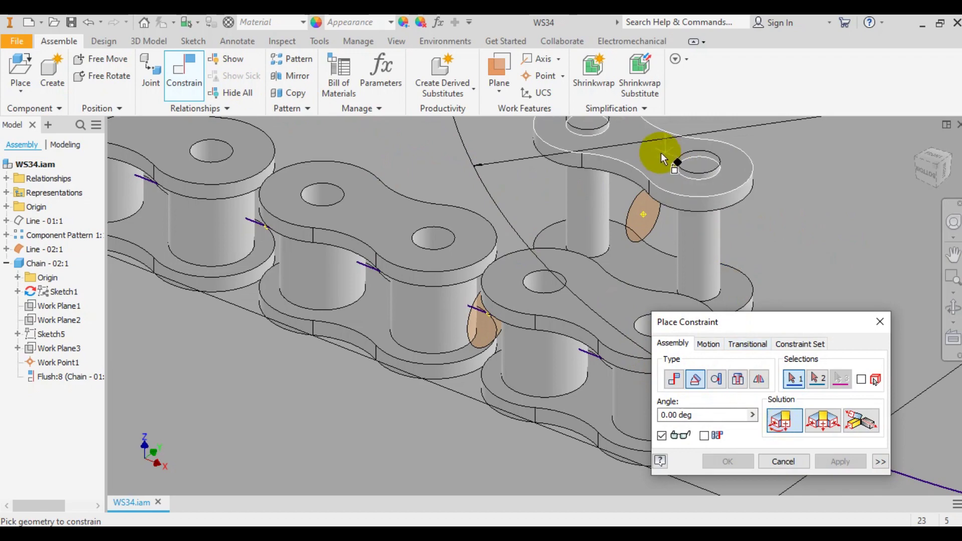
pyautogui.click(660, 153)
pyautogui.click(461, 220)
pyautogui.click(840, 461)
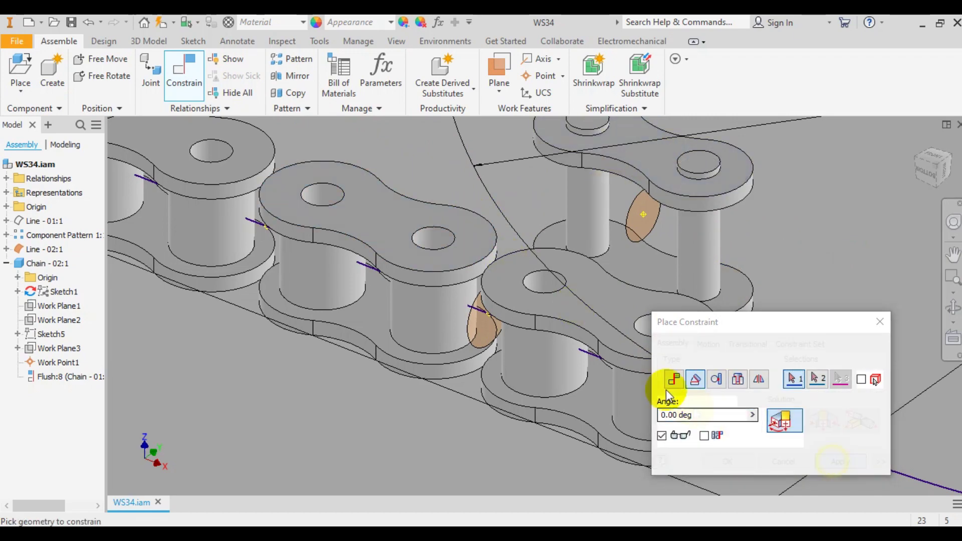
# Mate the Chain - 02 work point to the Line - 02 patch's centre point between two inner links with 0 mm offset.
pyautogui.click(674, 379)
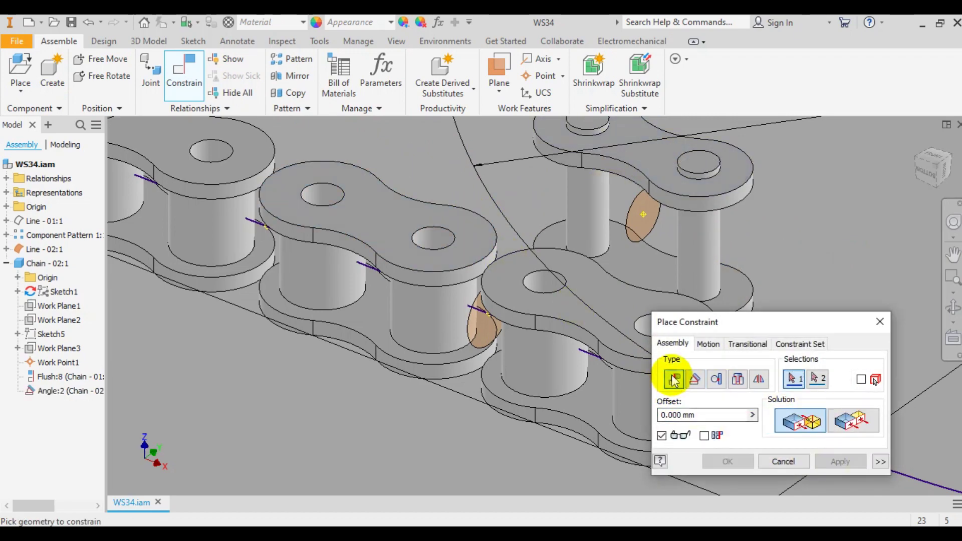
pyautogui.click(643, 219)
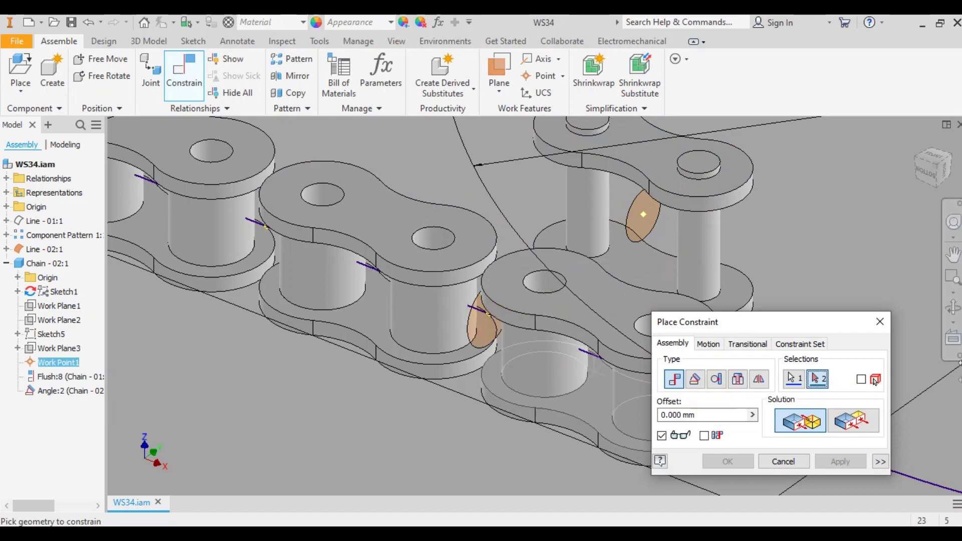
pyautogui.click(952, 307)
pyautogui.moveTo(533, 301); pyautogui.dragTo(548, 333)
pyautogui.rightClick(561, 336)
pyautogui.click(496, 337)
pyautogui.click(482, 341)
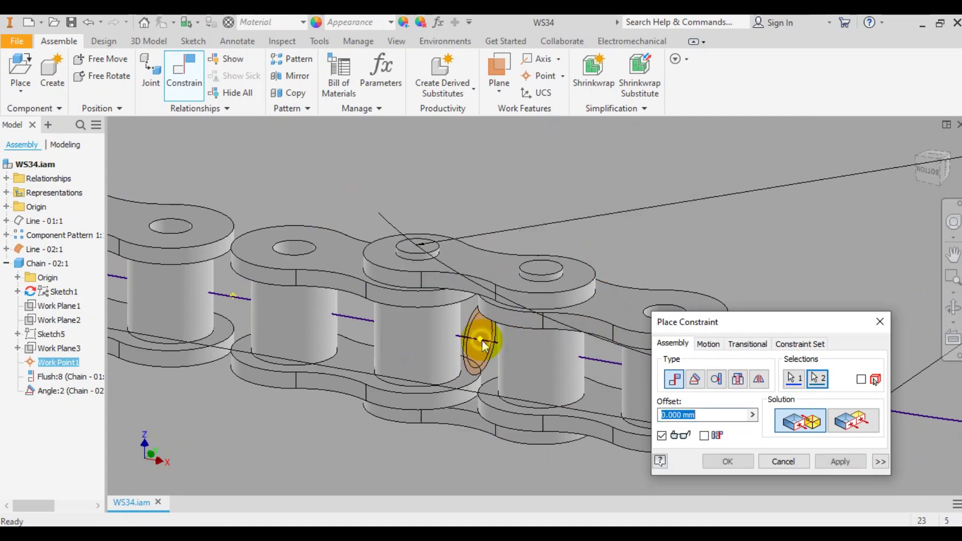
pyautogui.click(834, 462)
pyautogui.click(794, 461)
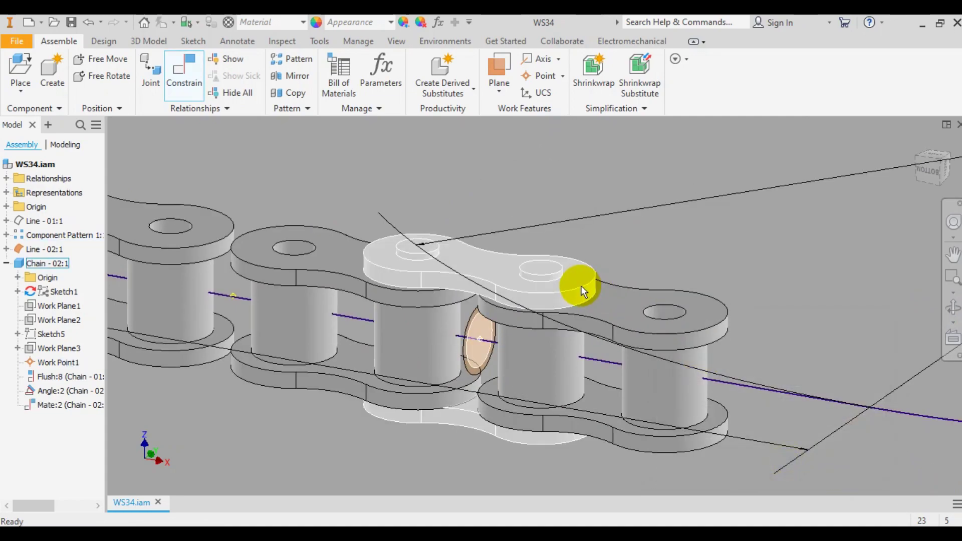
# Swing the Chain - 02 link to test its freedom and align its circular patch with the Line - 02 patch using a 0 deg directed angle constraint.
pyautogui.moveTo(582, 291); pyautogui.dragTo(736, 250)
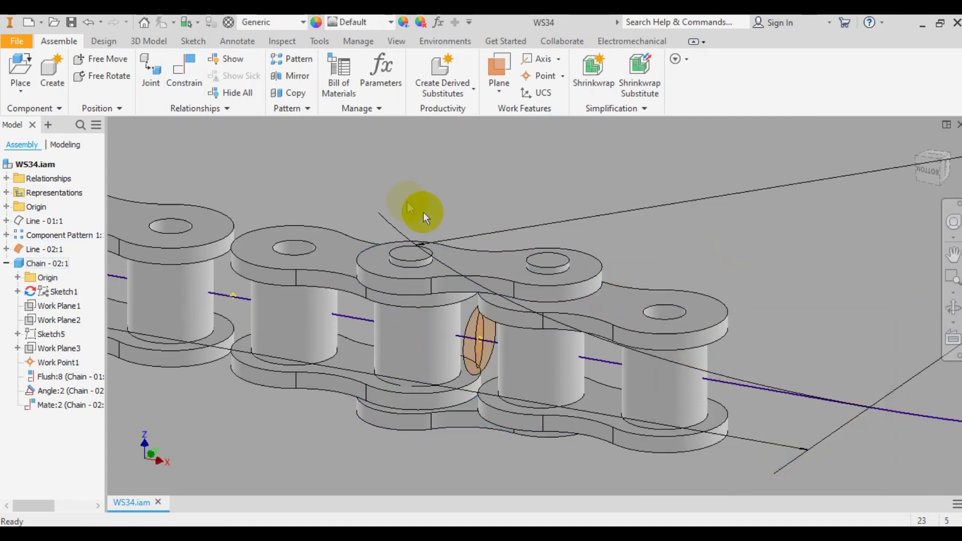
pyautogui.click(190, 69)
pyautogui.click(695, 379)
pyautogui.click(779, 421)
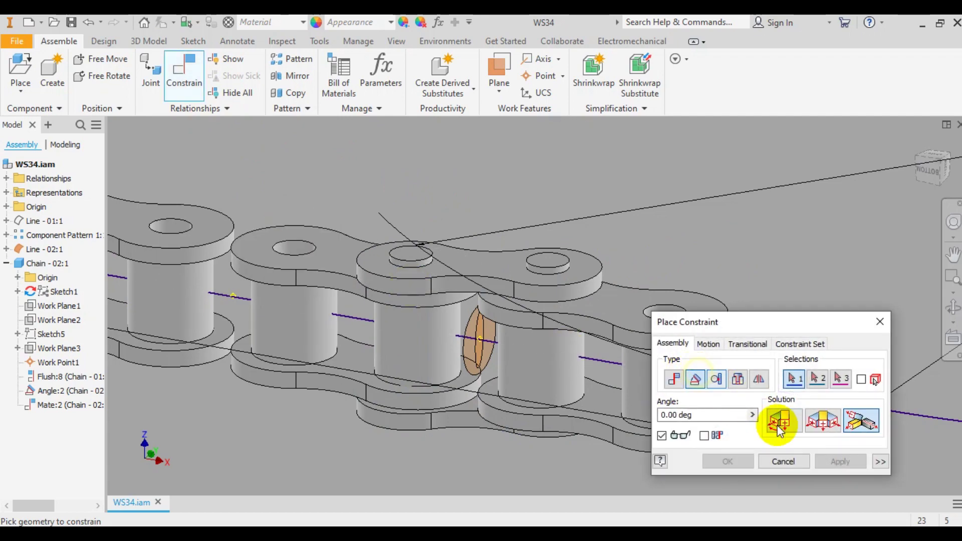
pyautogui.click(513, 412)
pyautogui.click(475, 351)
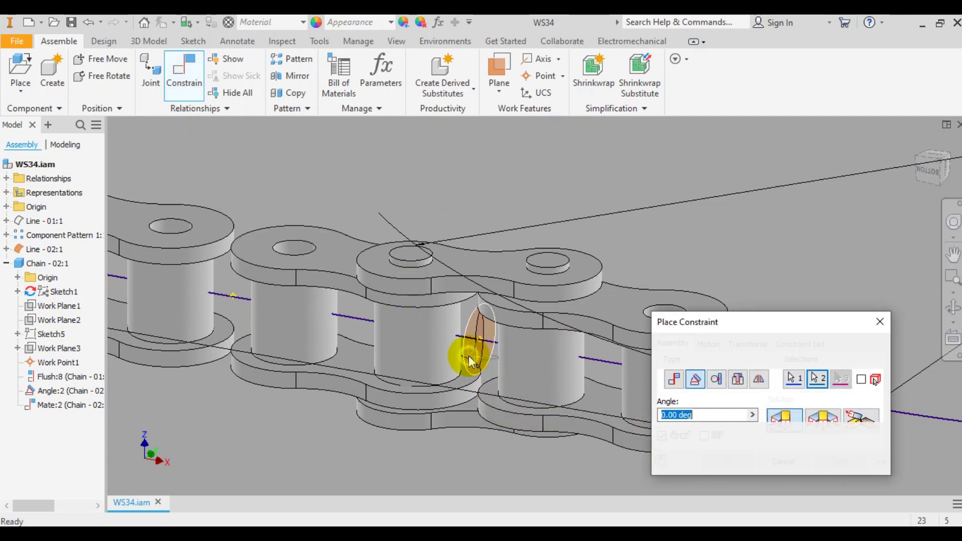
pyautogui.click(838, 461)
pyautogui.click(784, 461)
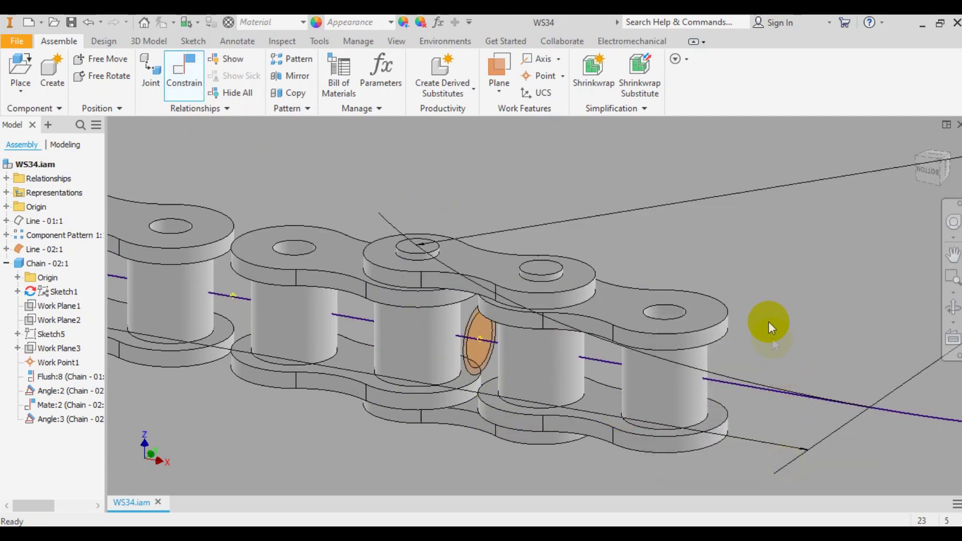
# Open the Chain - 02 part, suppress Boundary Patch1 and return to the assembly.
pyautogui.rightClick(523, 277)
pyautogui.click(523, 46)
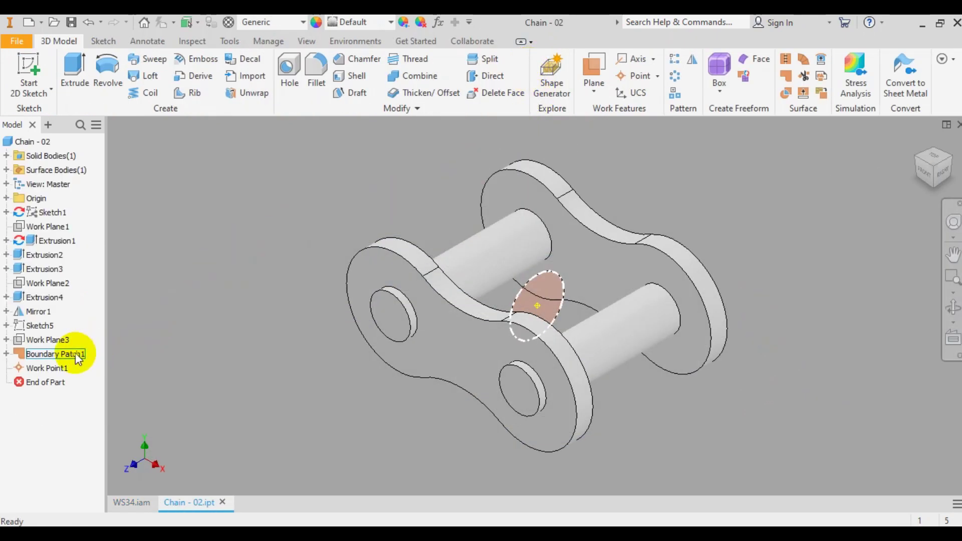
pyautogui.rightClick(76, 357)
pyautogui.click(100, 439)
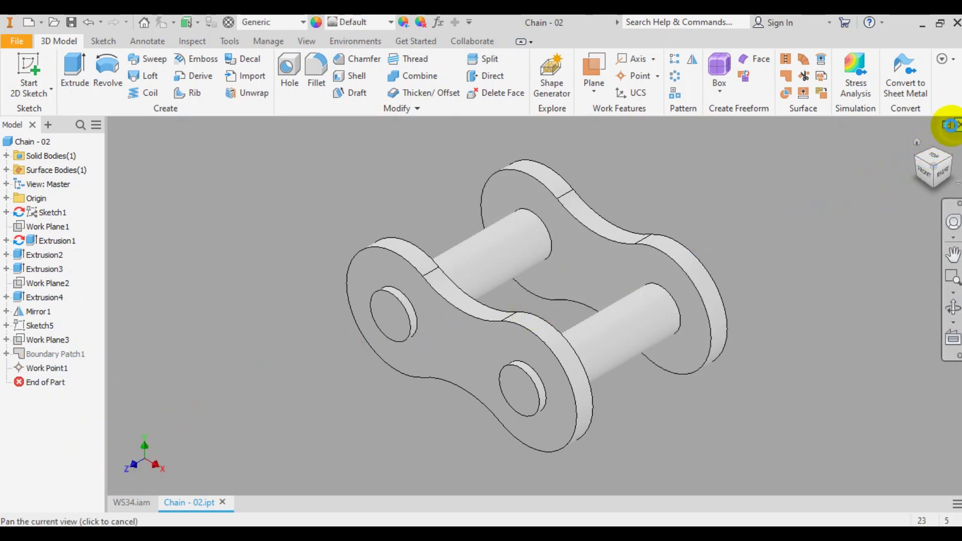
pyautogui.click(957, 125)
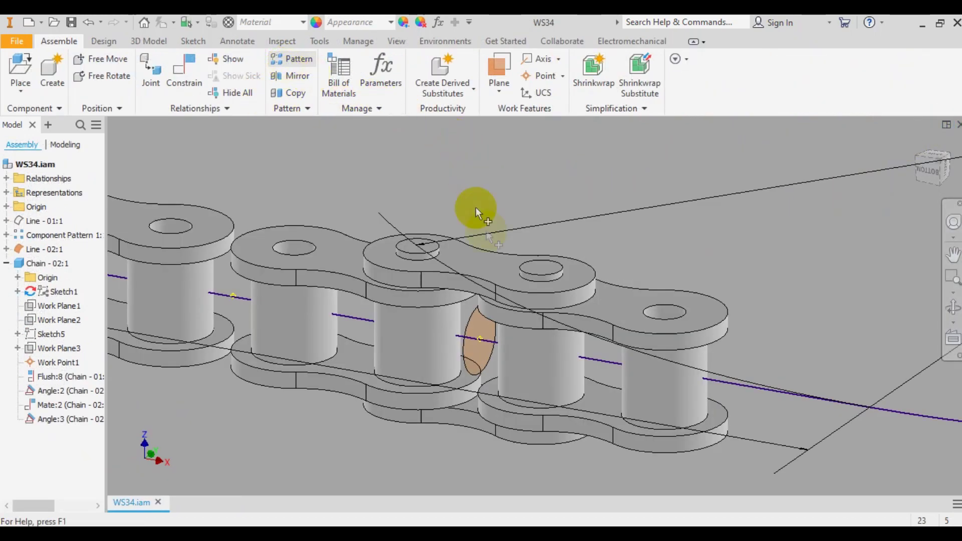
# Pattern the Chain - 02 link by associating it with Rectangular Pattern2 of Line - 02.
pyautogui.click(466, 260)
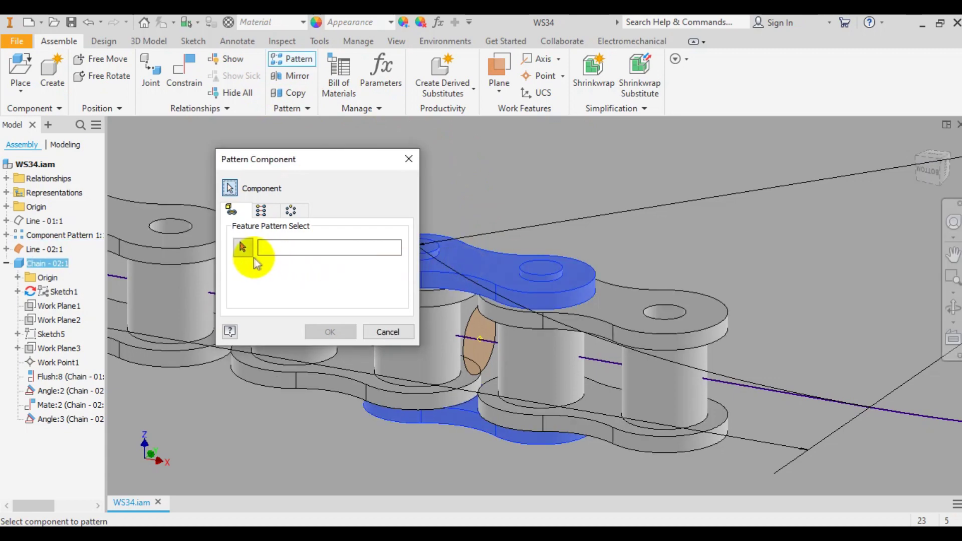
pyautogui.click(6, 249)
pyautogui.click(62, 144)
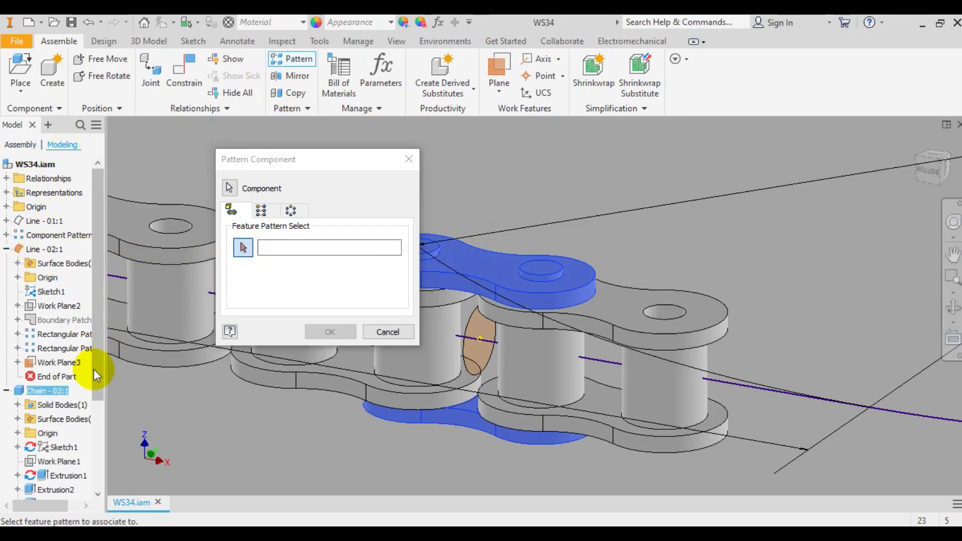
pyautogui.click(73, 350)
pyautogui.click(351, 331)
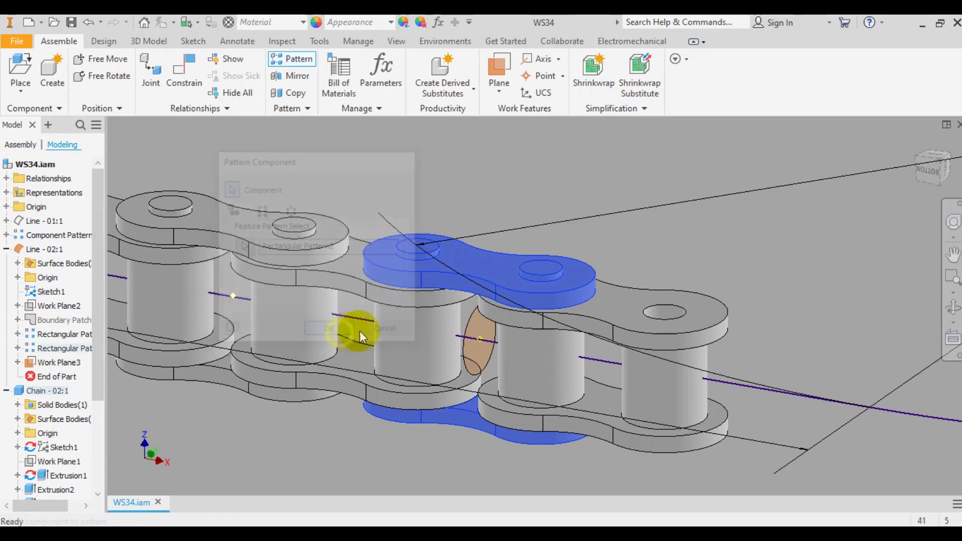
# Open the Line - 02 part from the assembly for editing.
pyautogui.click(917, 165)
pyautogui.click(941, 164)
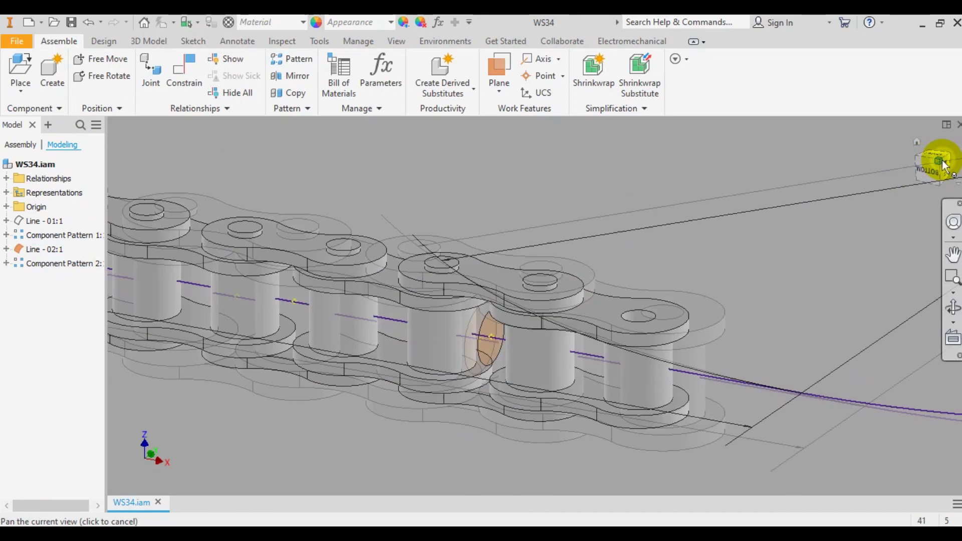
pyautogui.moveTo(833, 218); pyautogui.dragTo(813, 238, button='middle')
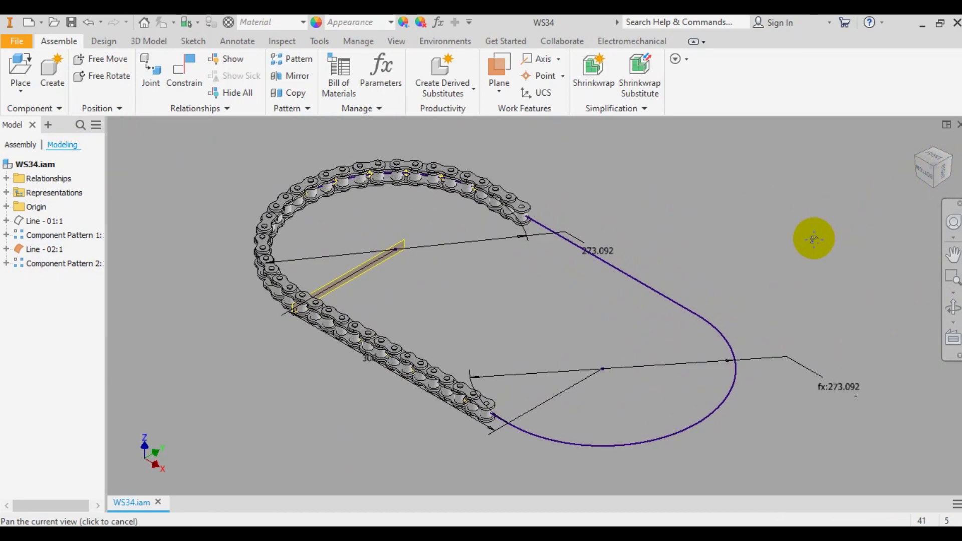
pyautogui.click(50, 250)
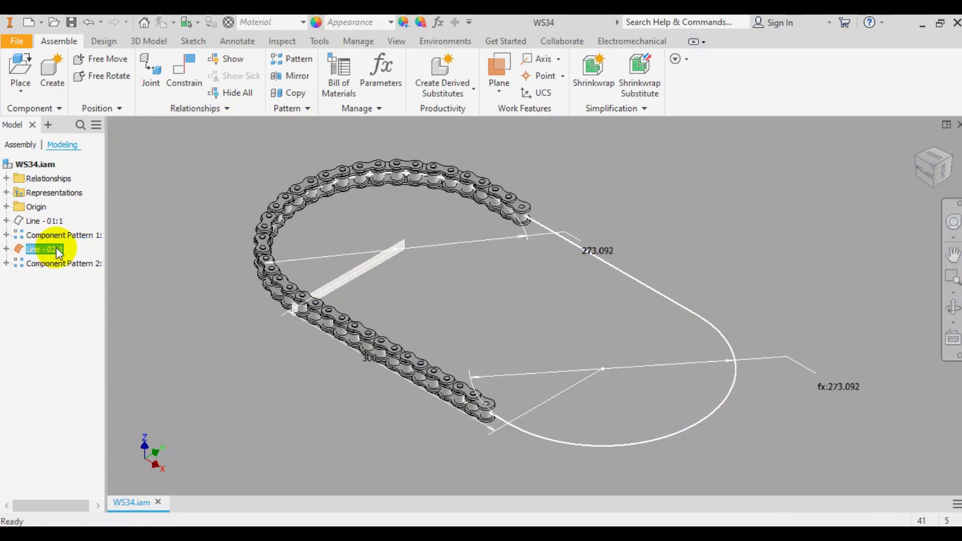
pyautogui.rightClick(57, 248)
pyautogui.click(105, 82)
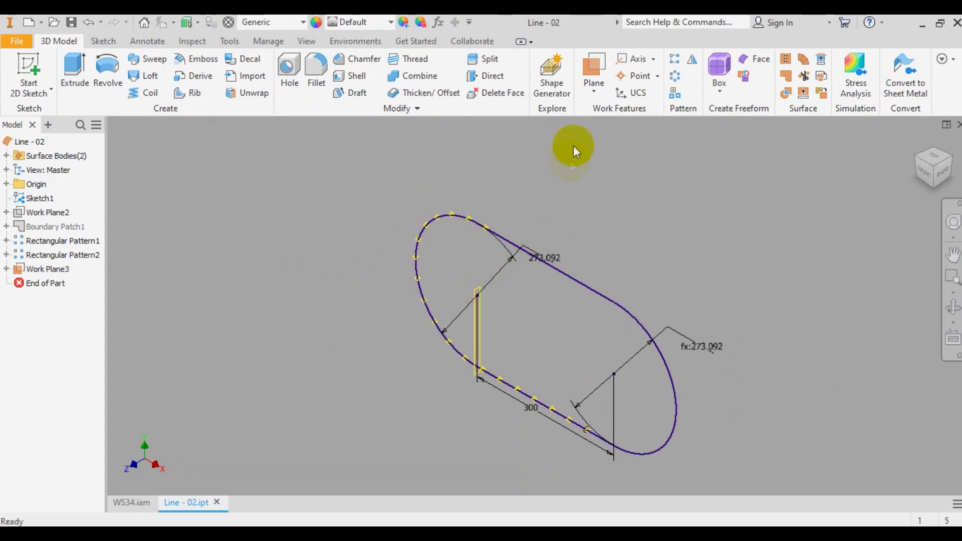
# Add a work point at the centre of the 273.092 mm arc beside the work plane in Line - 02 and return to the assembly.
pyautogui.click(625, 79)
pyautogui.scroll(-5, 474, 322)
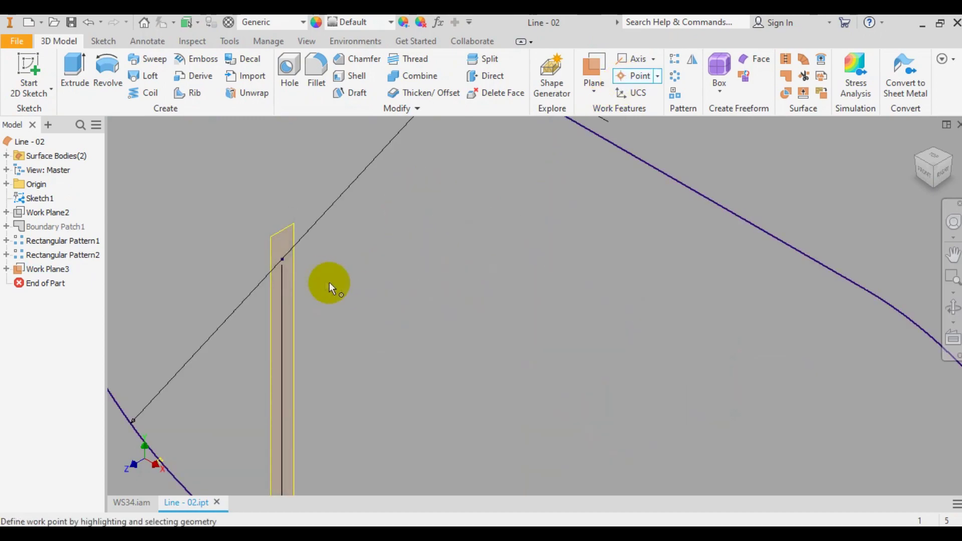
pyautogui.click(282, 258)
pyautogui.click(959, 124)
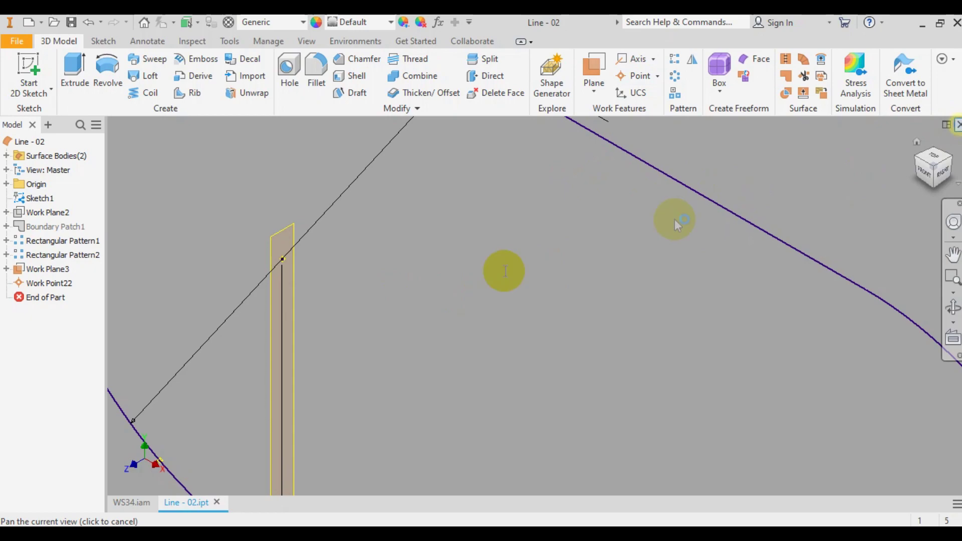
pyautogui.click(401, 302)
pyautogui.press('F6')
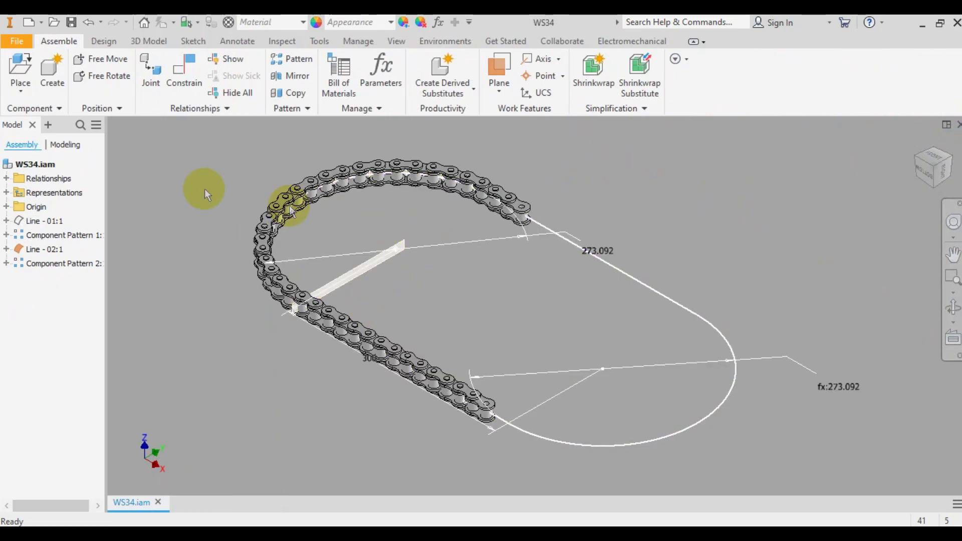
# Copy Roller Chain Sprocket11 from the Design Accelerator folder inside Assembly6 into the Gear folder.
pyautogui.click(57, 24)
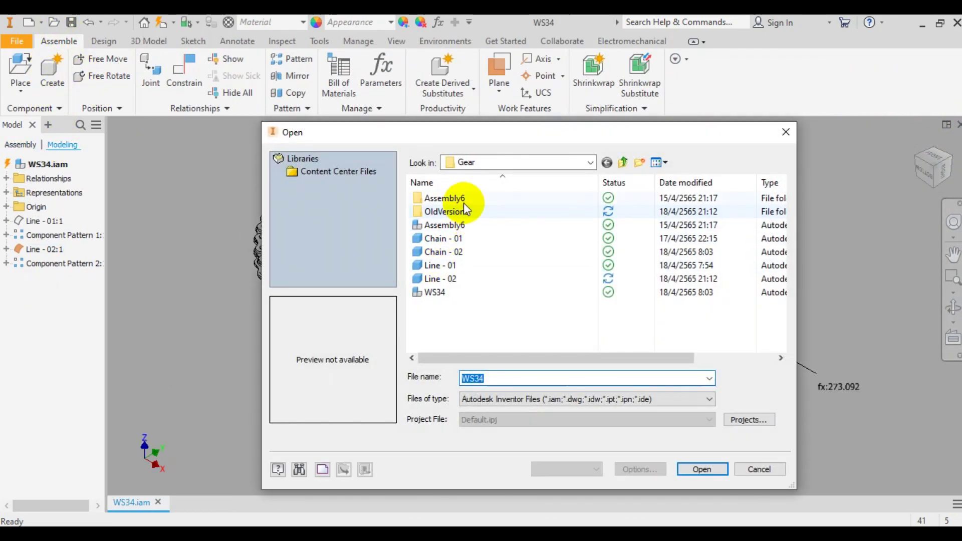
pyautogui.doubleClick(465, 200)
pyautogui.doubleClick(461, 200)
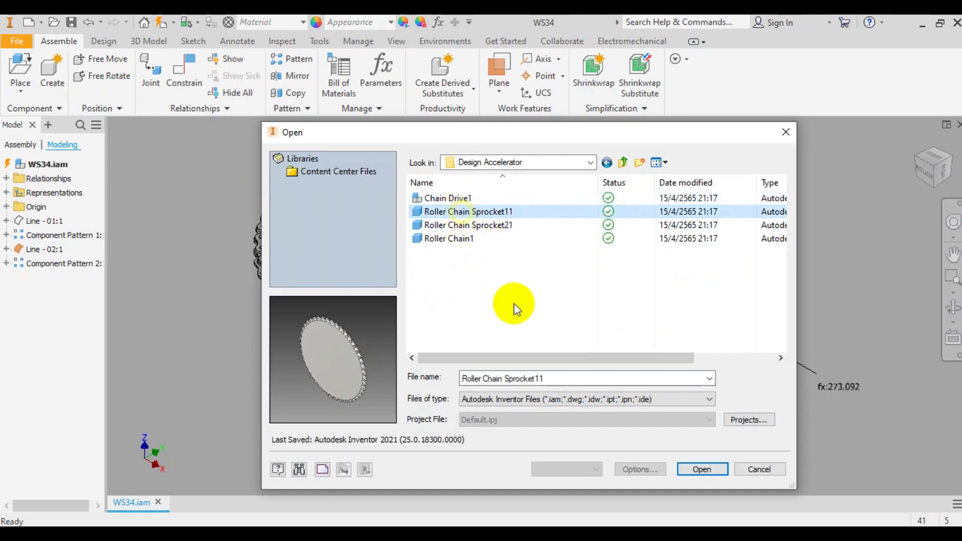
pyautogui.click(615, 215)
pyautogui.click(623, 161)
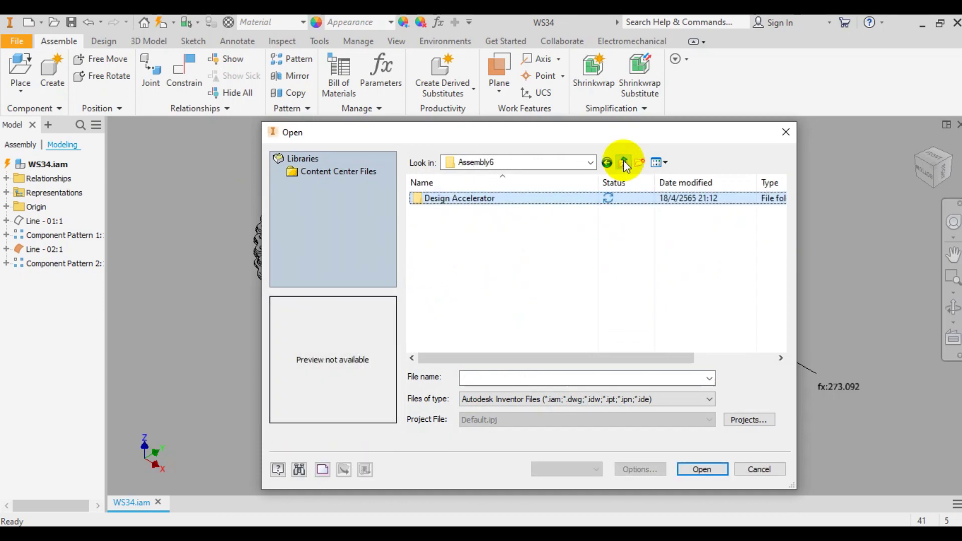
pyautogui.click(622, 161)
pyautogui.click(470, 319)
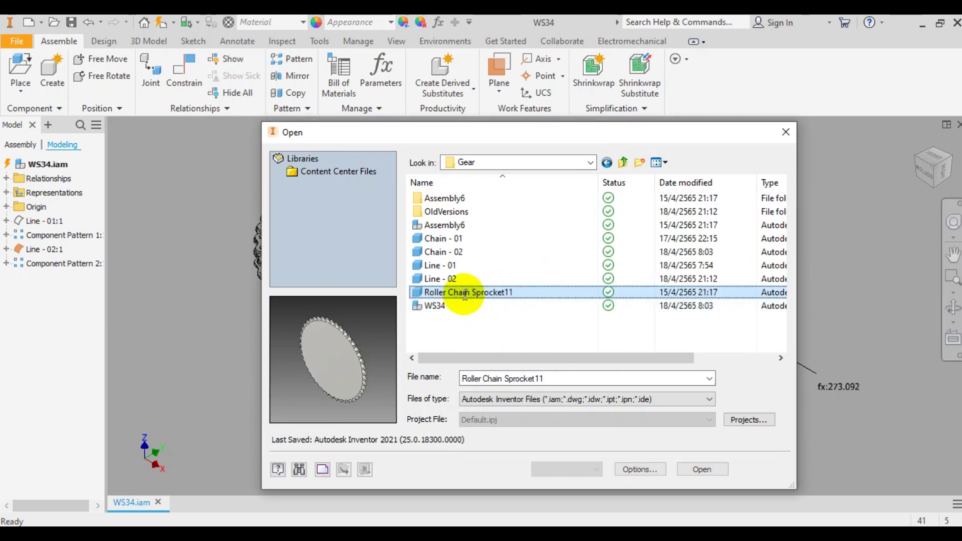
# Rename the copied sprocket file as Gear and open it.
pyautogui.click(465, 293)
pyautogui.write('Gear')
pyautogui.press('Return')
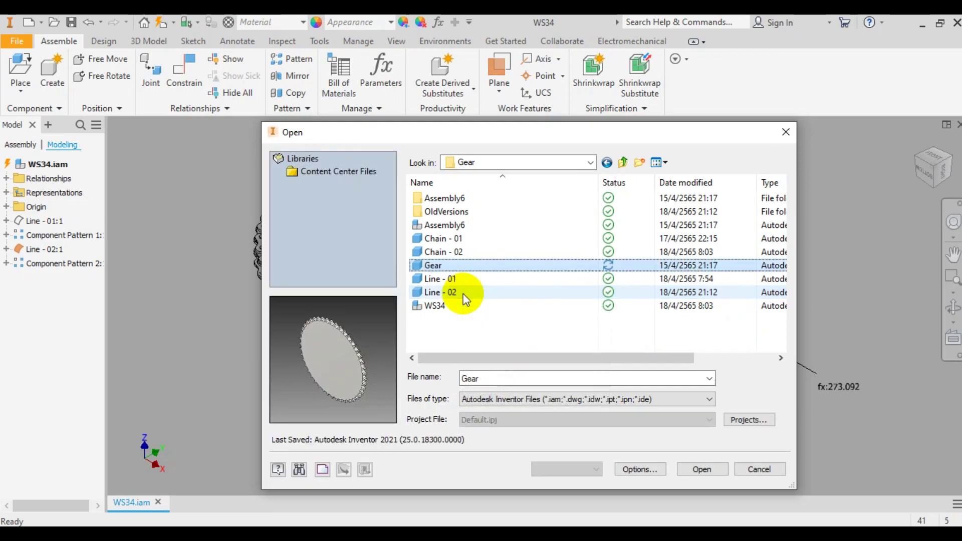
pyautogui.doubleClick(445, 268)
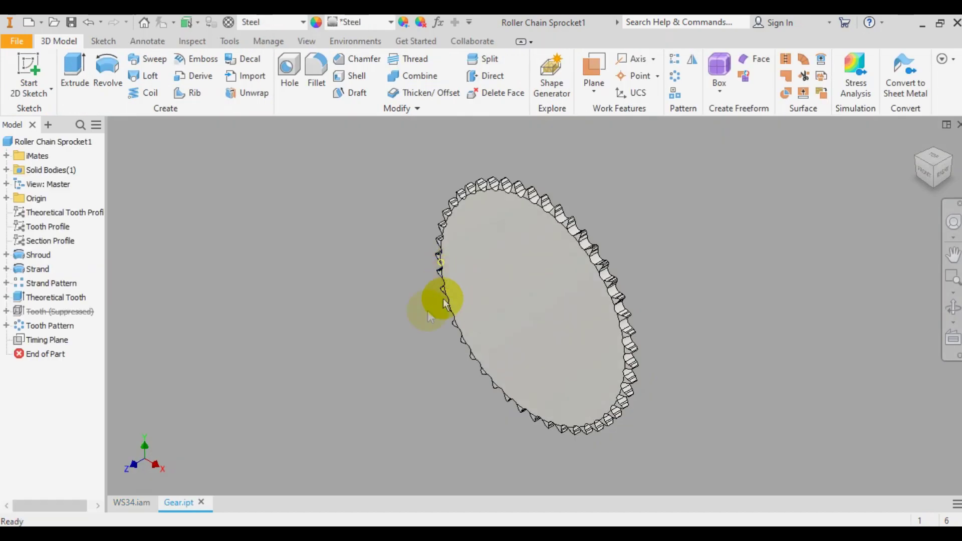
# Sketch a 65 mm diameter circle at the centre of the sprocket's front face and finish the sketch.
pyautogui.click(29, 70)
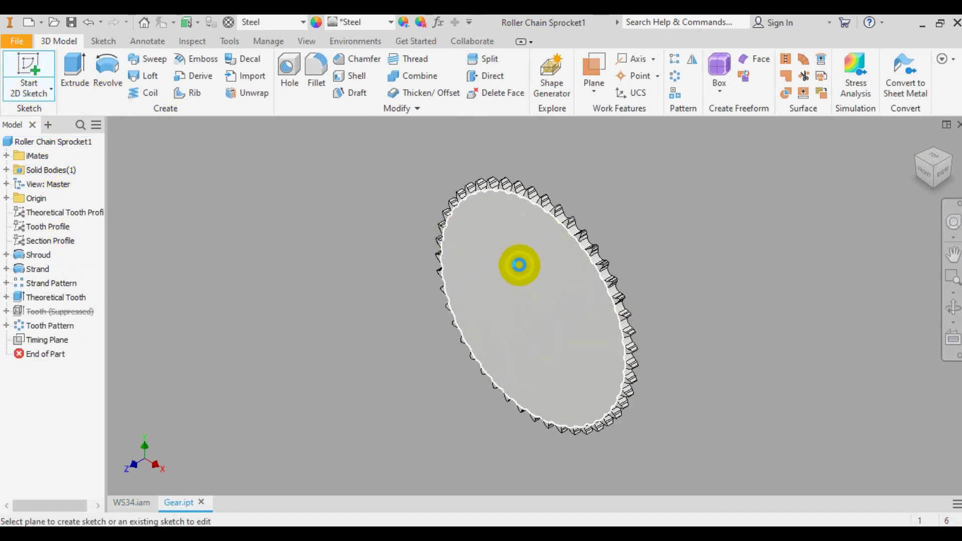
pyautogui.click(519, 265)
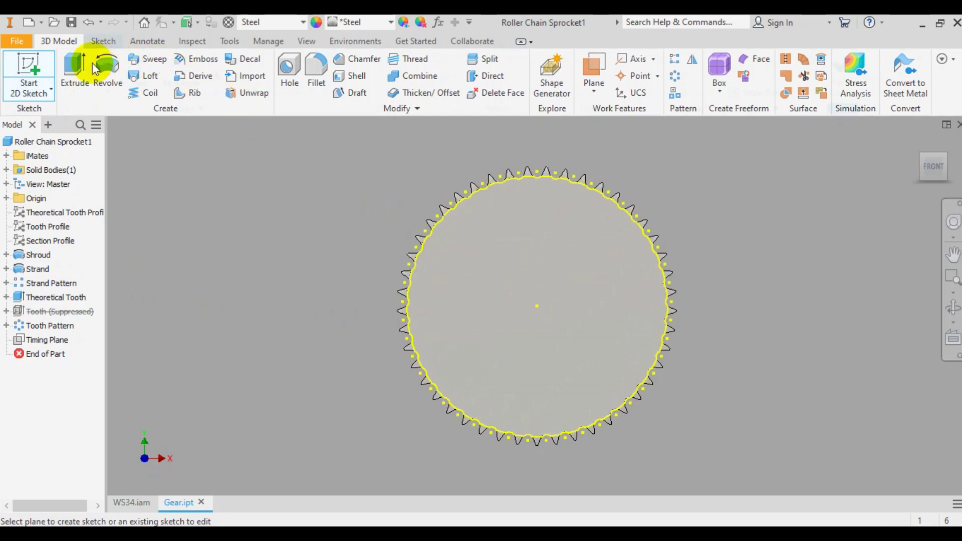
pyautogui.click(108, 76)
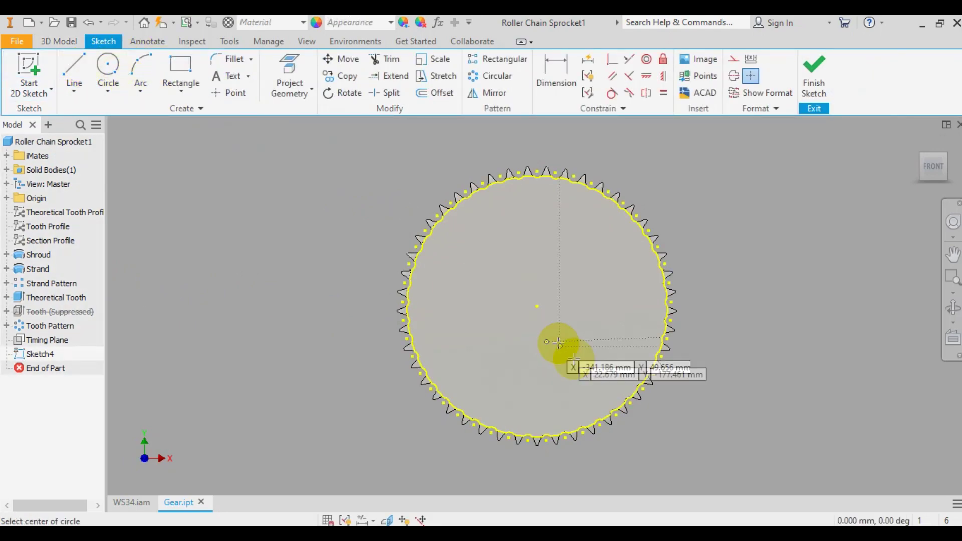
pyautogui.click(537, 305)
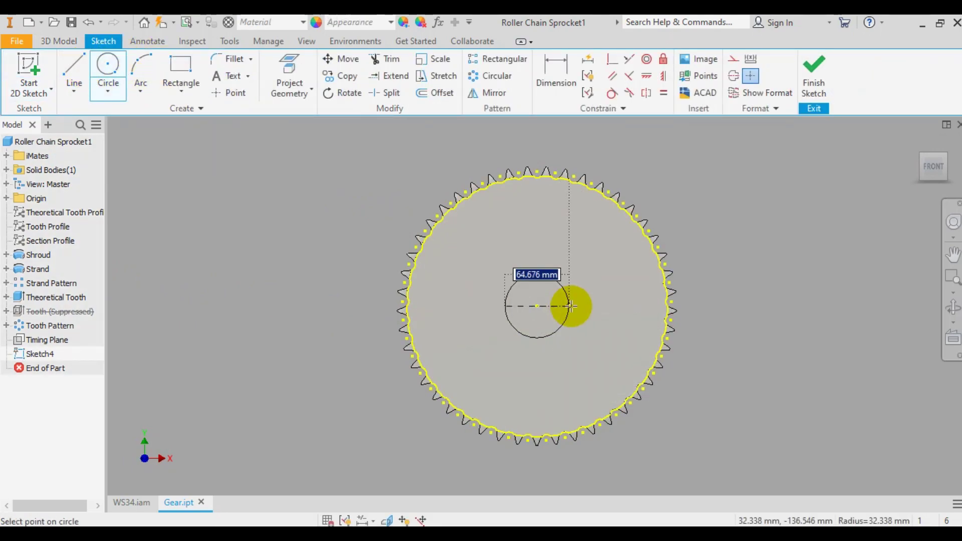
pyautogui.click(571, 306)
pyautogui.click(813, 70)
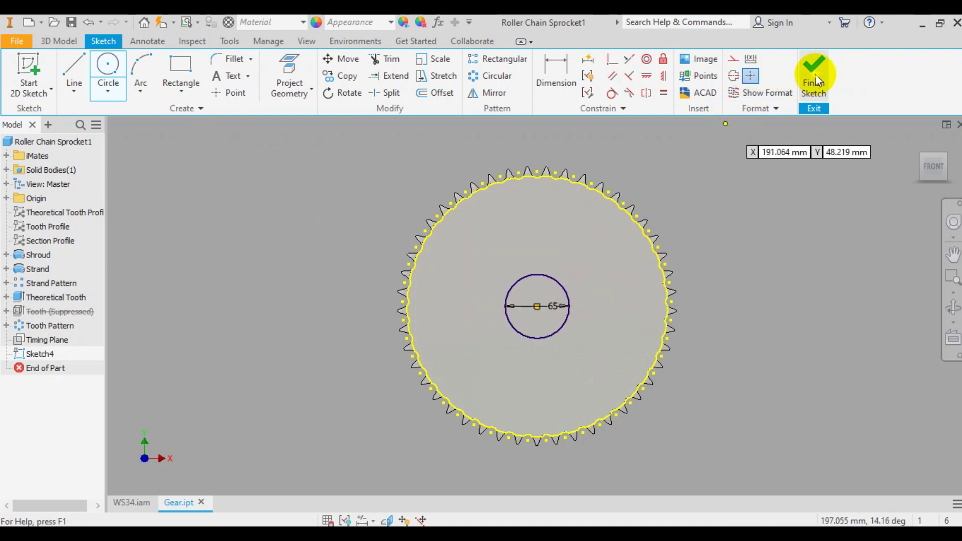
# Extrude the 65 mm circle as a cut through the whole sprocket to form the centre bore.
pyautogui.scroll(5, 195, 149)
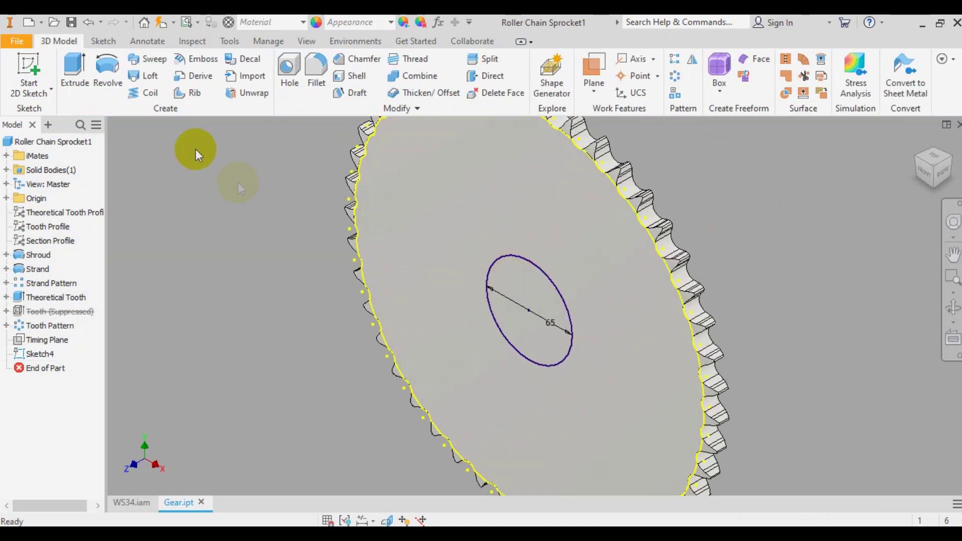
pyautogui.click(77, 66)
pyautogui.click(519, 276)
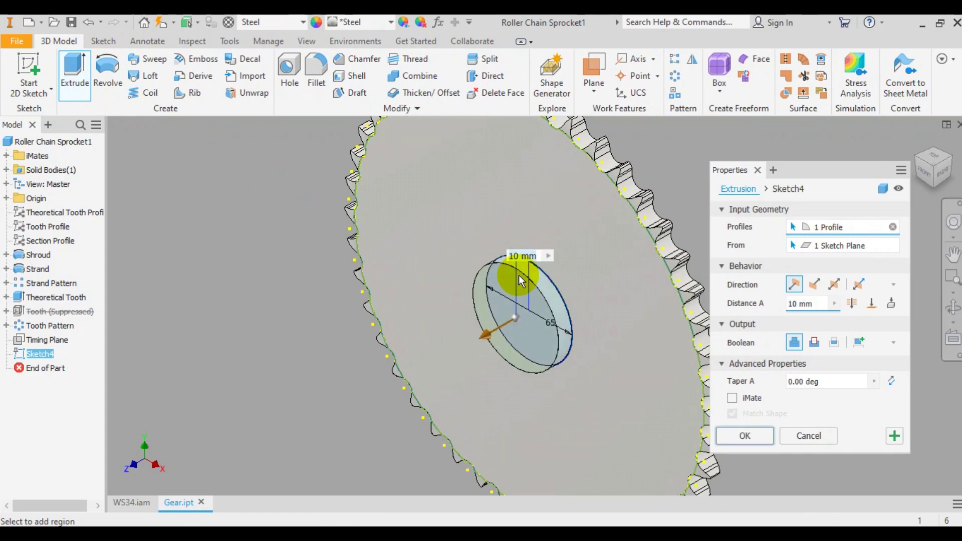
pyautogui.click(814, 343)
pyautogui.click(852, 303)
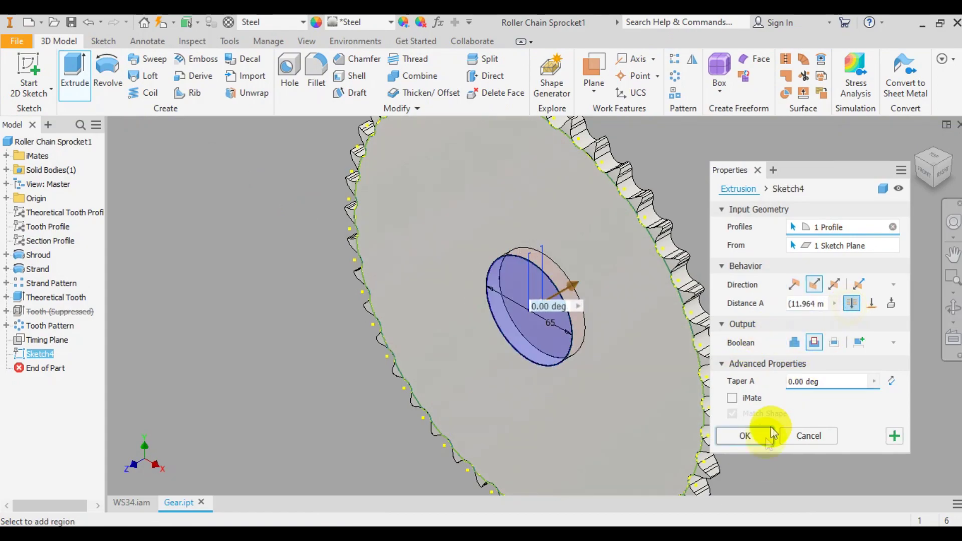
pyautogui.press('Return')
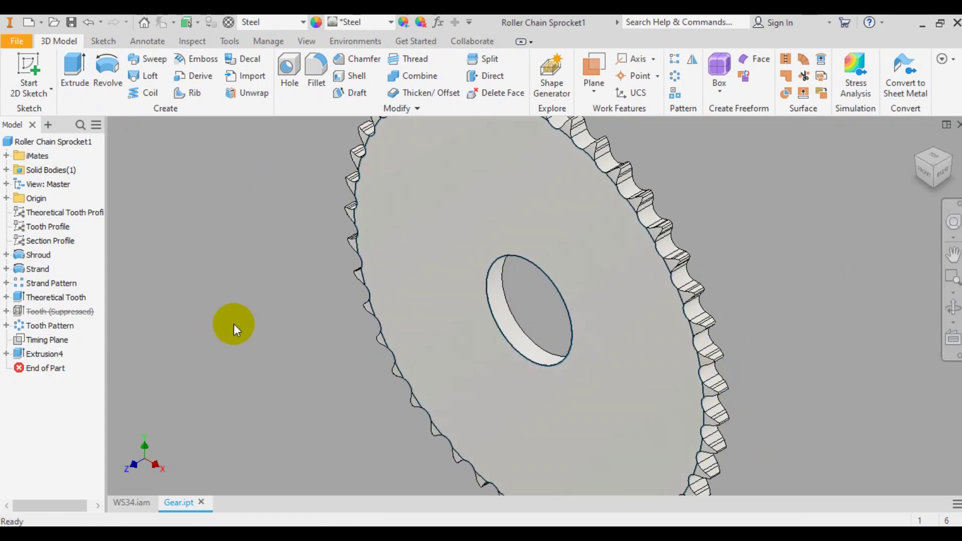
# Create a sketch on the XY Plane with a point at the centre of the bore and finish it.
pyautogui.click(7, 198)
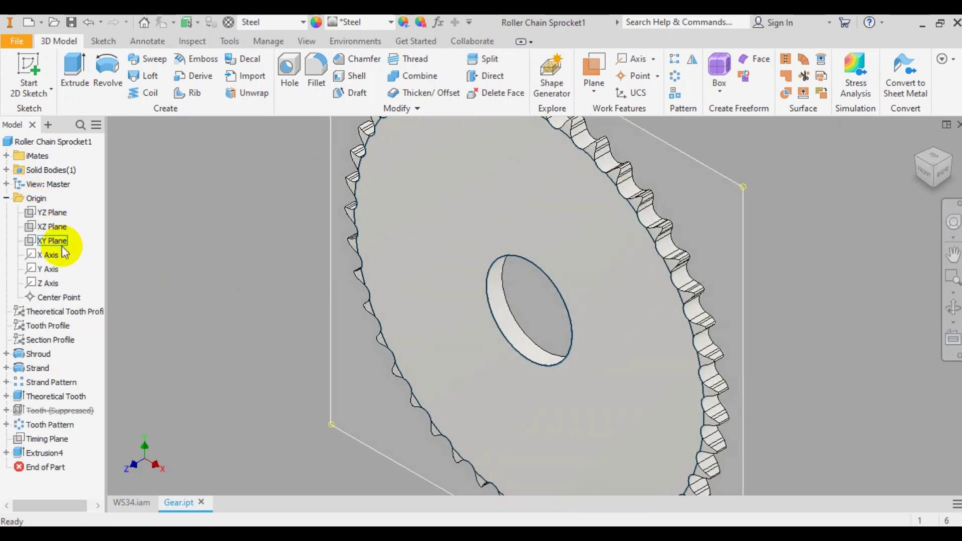
pyautogui.click(31, 70)
pyautogui.click(52, 240)
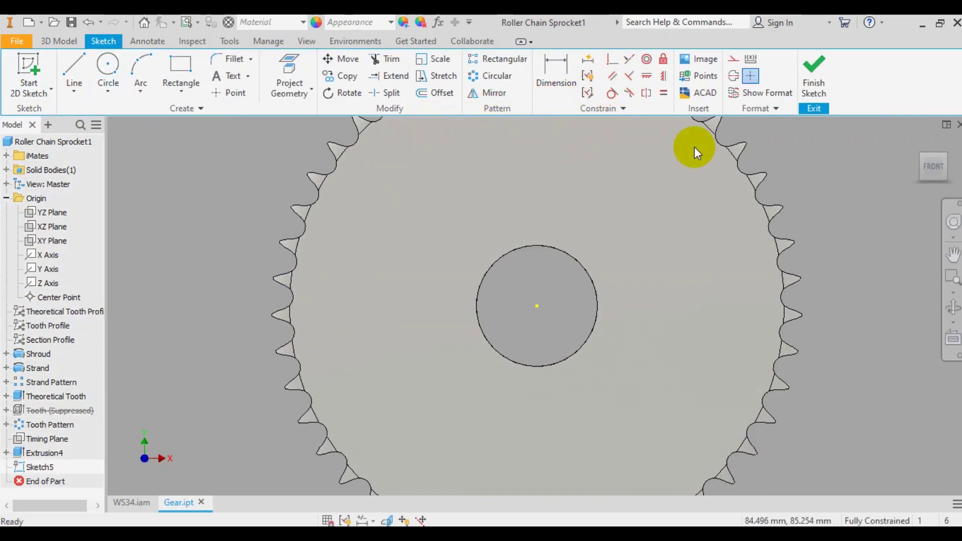
pyautogui.click(229, 93)
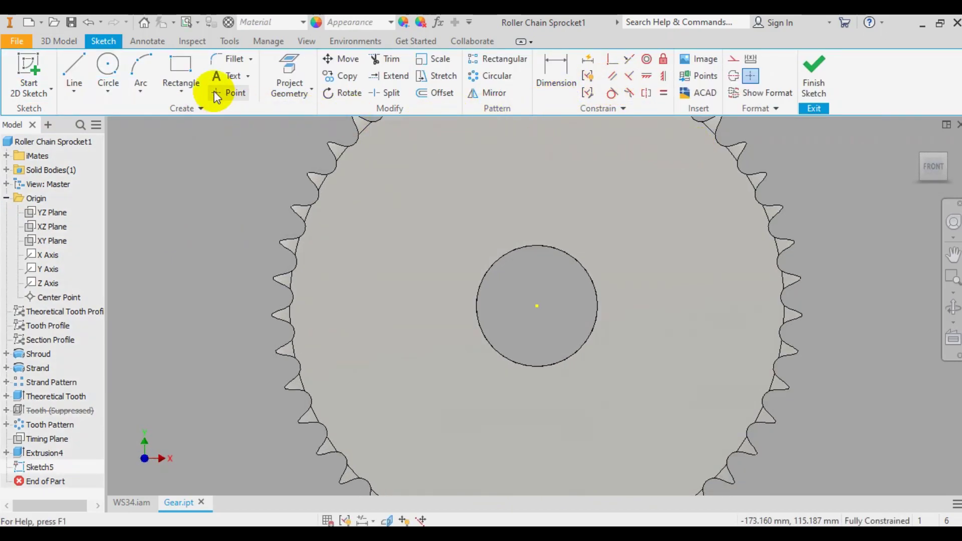
pyautogui.click(537, 306)
pyautogui.click(814, 67)
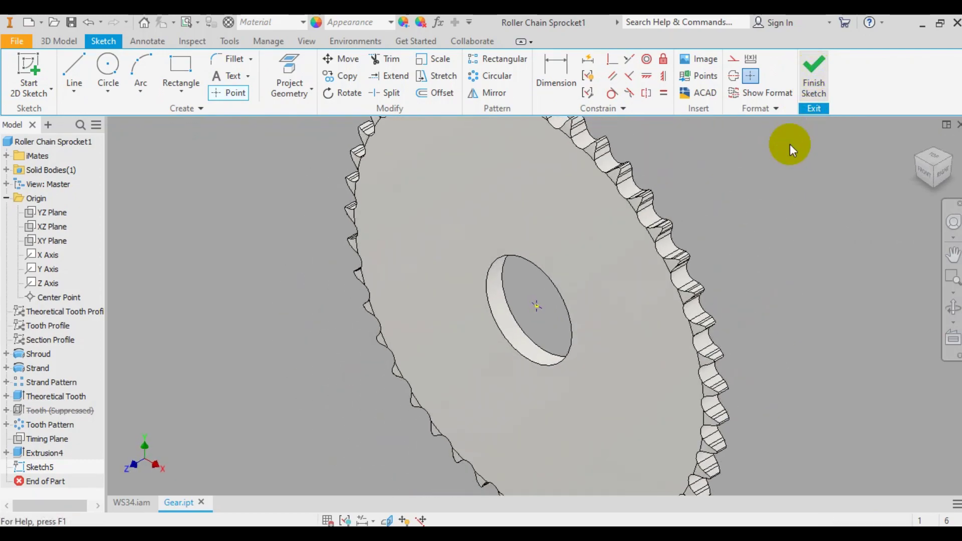
# Add a work point on the bore's centre sketch point, hide Sketch5, then save and close the Gear part.
pyautogui.click(536, 311)
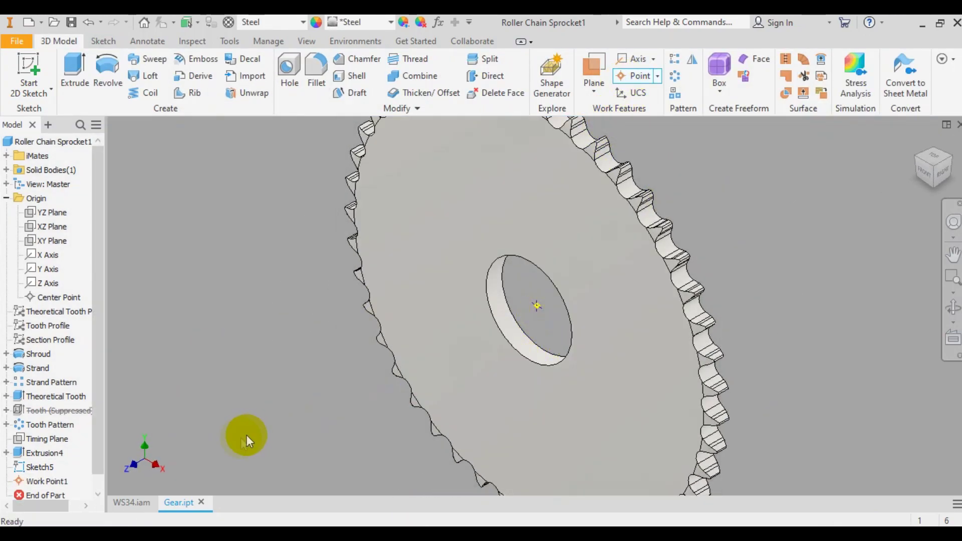
pyautogui.click(49, 467)
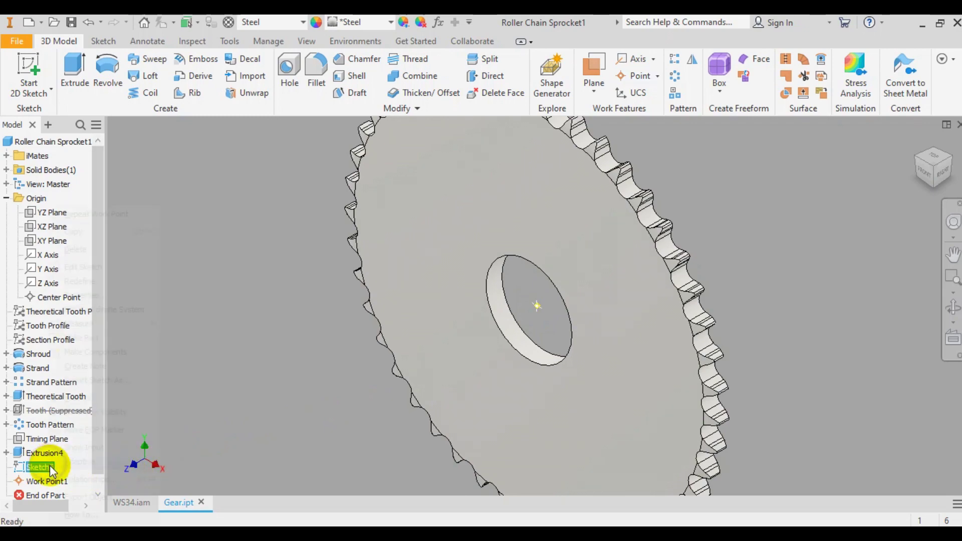
pyautogui.click(126, 396)
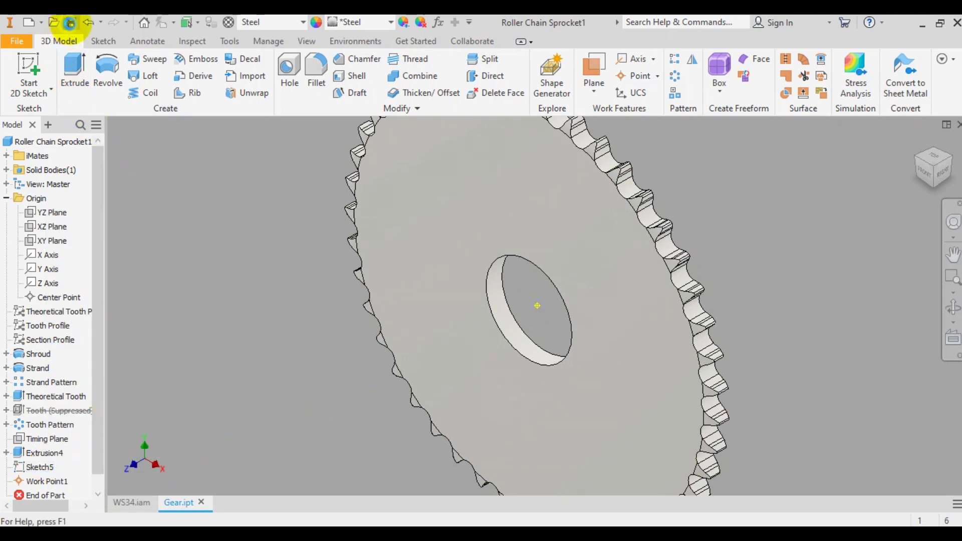
pyautogui.click(957, 125)
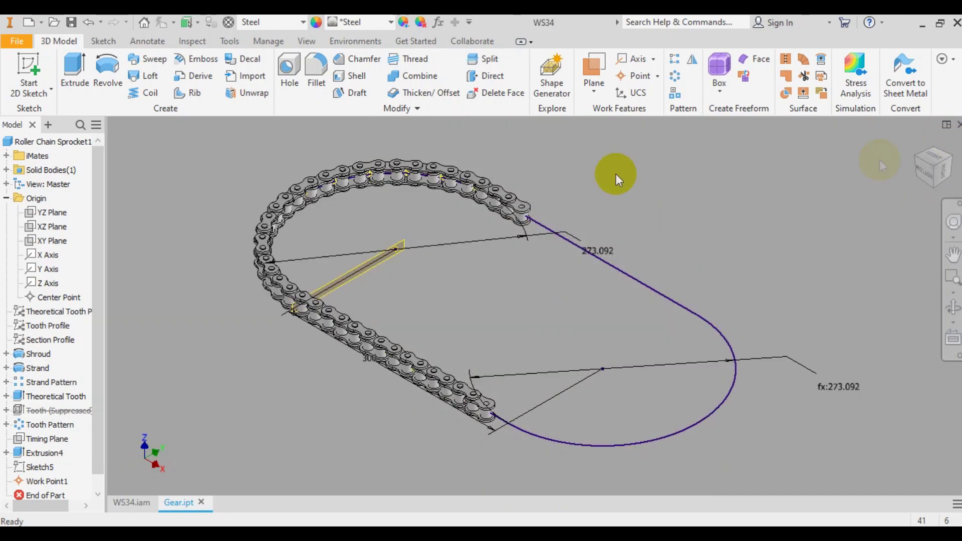
# Place one instance of the Gear part from the Gear folder inside the chain loop in the assembly.
pyautogui.click(22, 62)
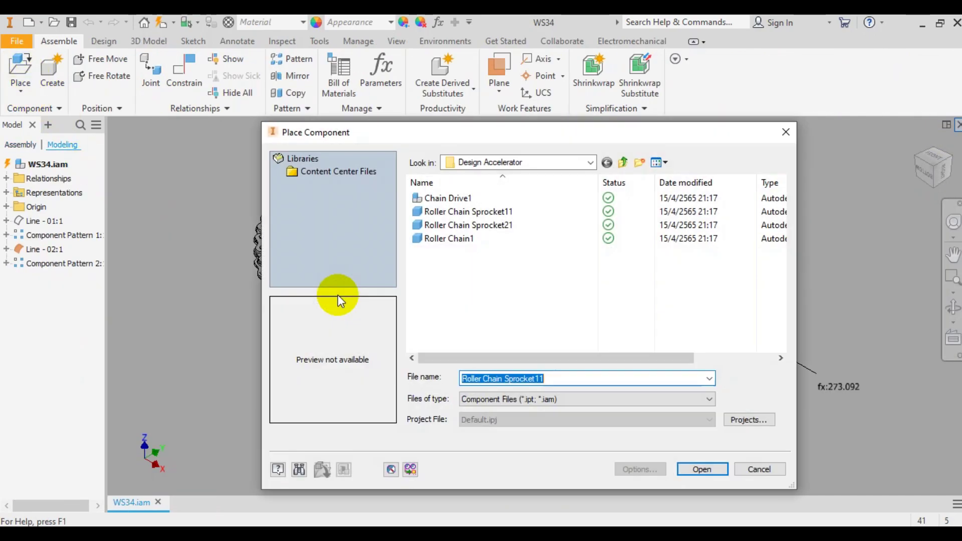
pyautogui.click(624, 163)
pyautogui.click(623, 164)
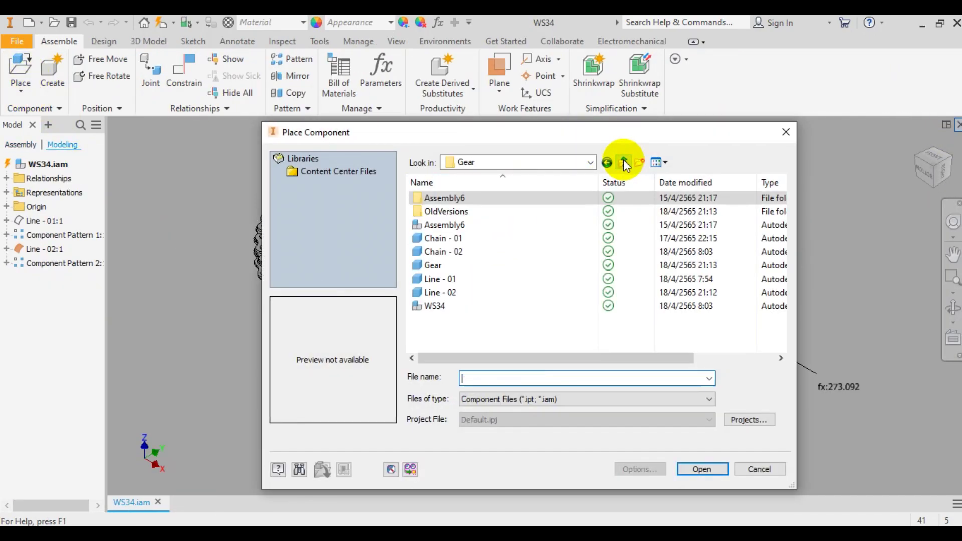
pyautogui.doubleClick(438, 271)
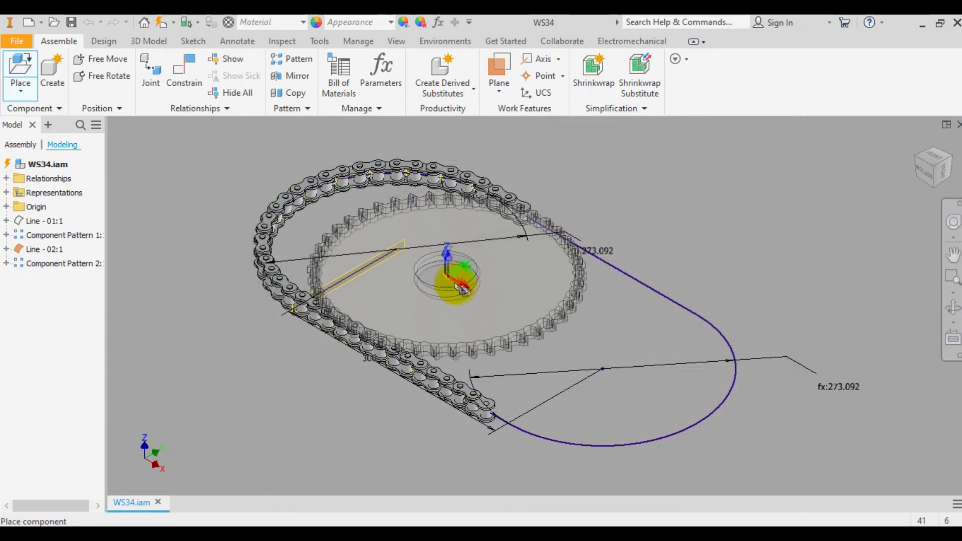
pyautogui.click(458, 288)
pyautogui.press('Escape')
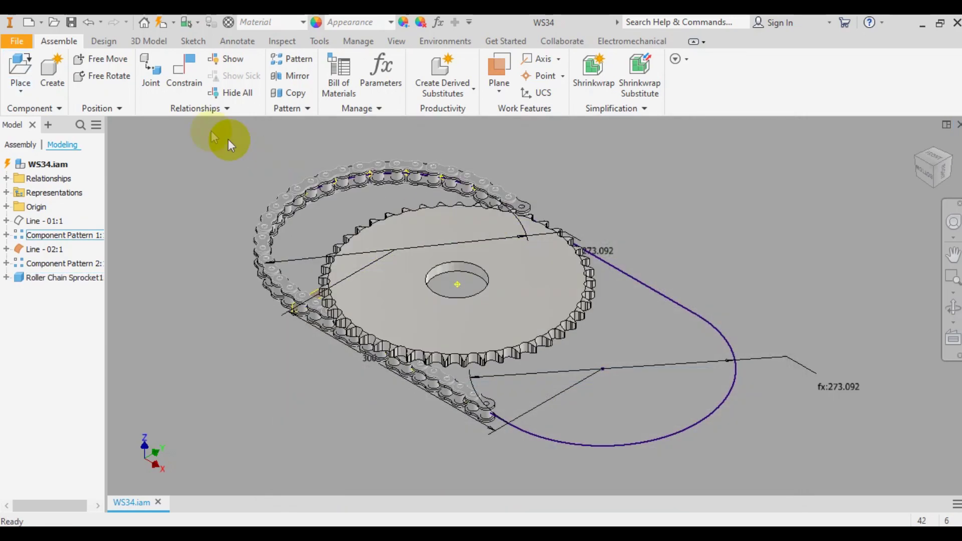
# Constrain the sprocket's XY Plane flush with the assembly's XY Plane at 0 mm offset.
pyautogui.press('c')
pyautogui.click(6, 277)
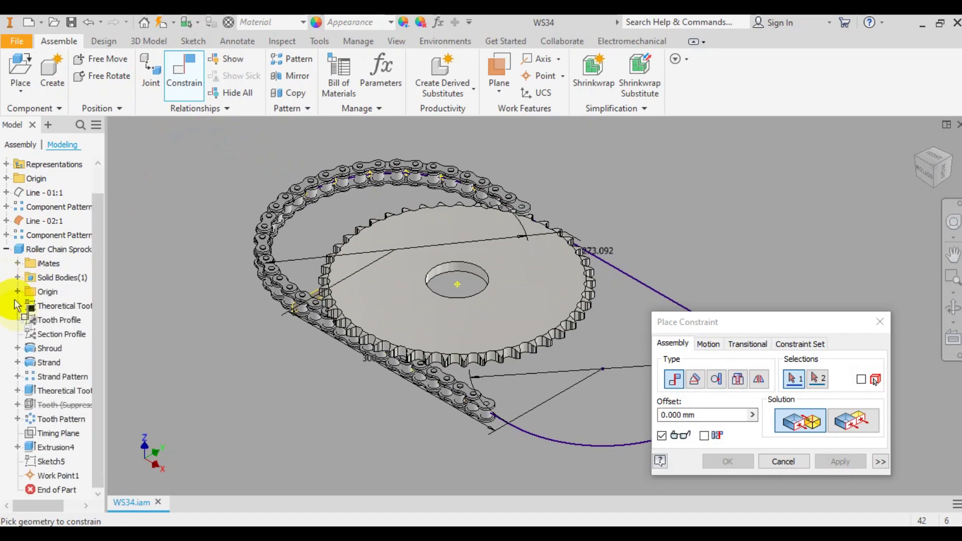
pyautogui.click(18, 291)
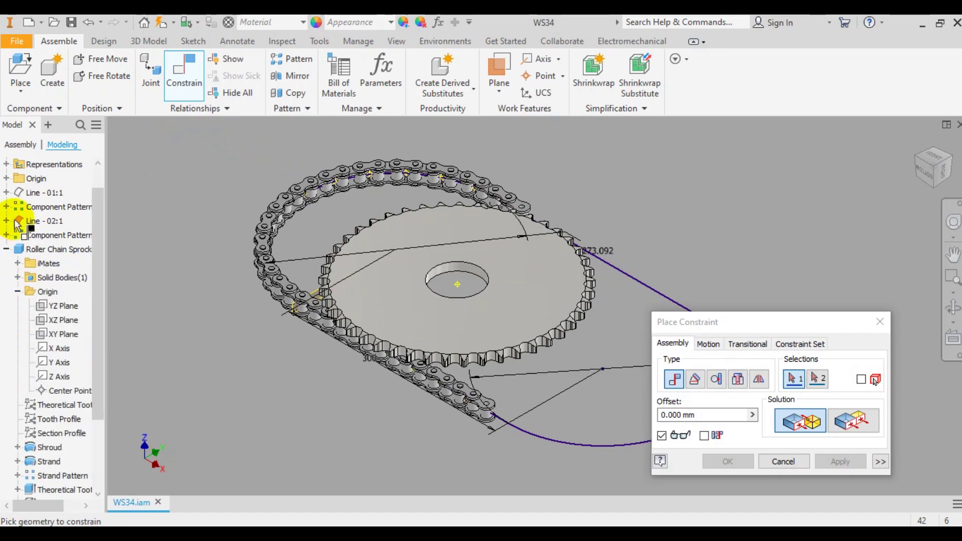
pyautogui.click(6, 178)
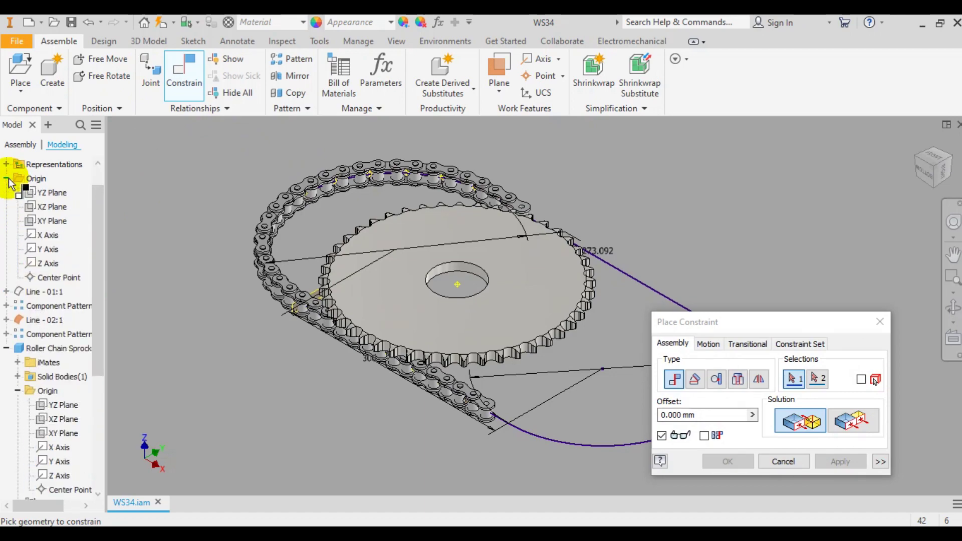
pyautogui.click(846, 420)
pyautogui.click(52, 221)
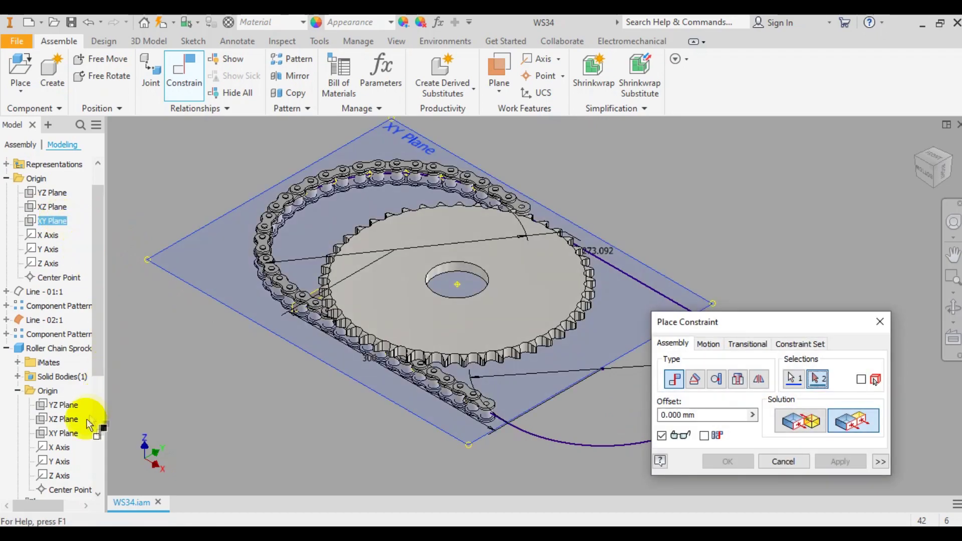
pyautogui.click(72, 433)
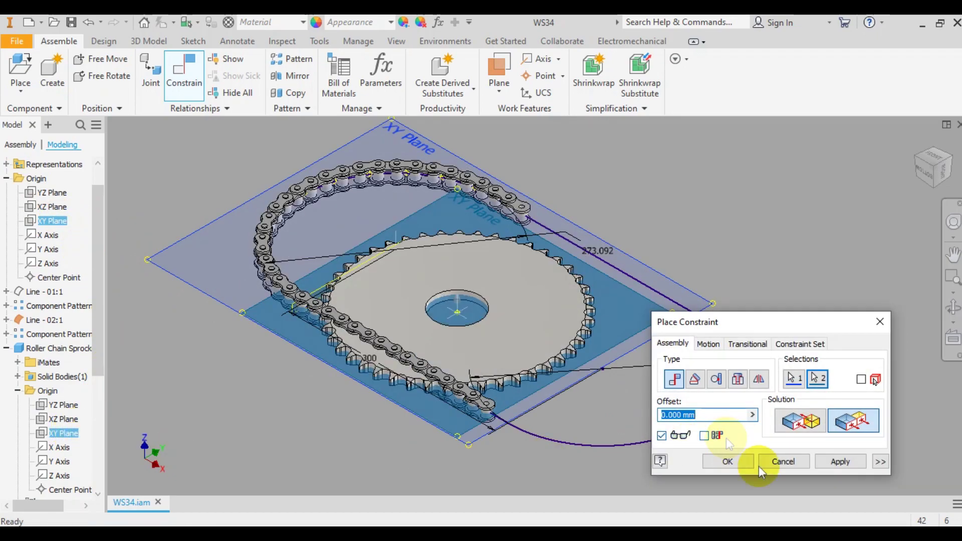
pyautogui.click(826, 462)
pyautogui.click(783, 461)
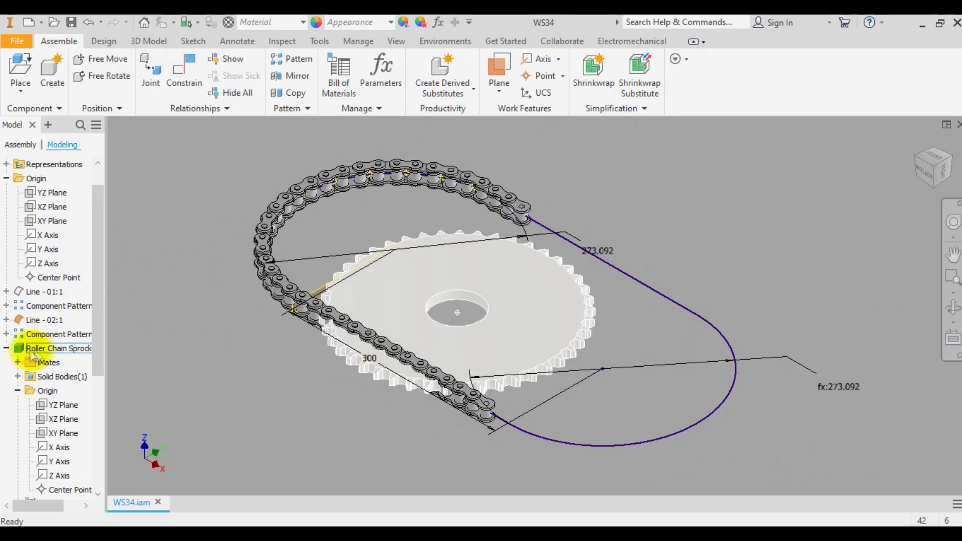
pyautogui.click(8, 350)
# Mate the sprocket's bore centre point to the path's arc centre point within the curved chain links, at 0 mm offset.
pyautogui.moveTo(508, 281); pyautogui.dragTo(770, 284)
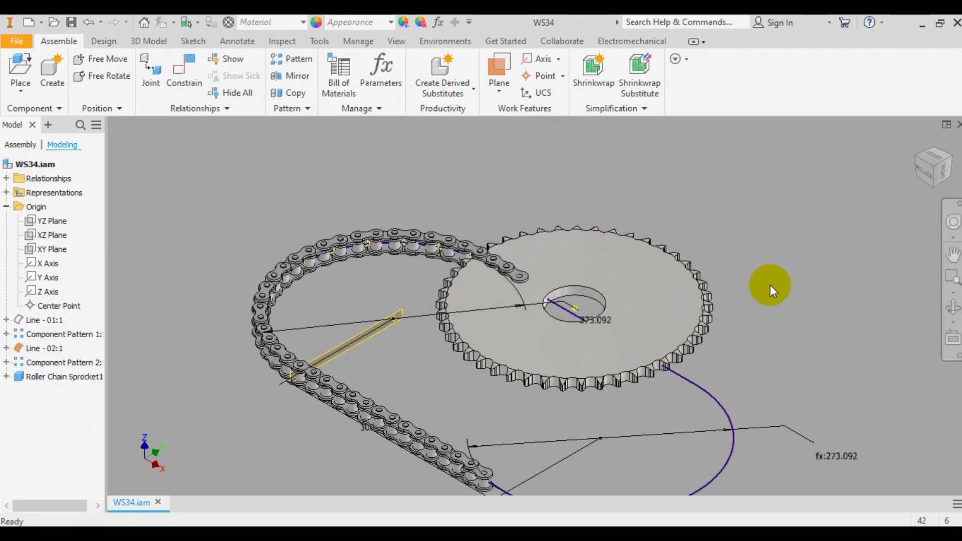
pyautogui.scroll(5, 567, 264)
pyautogui.click(183, 73)
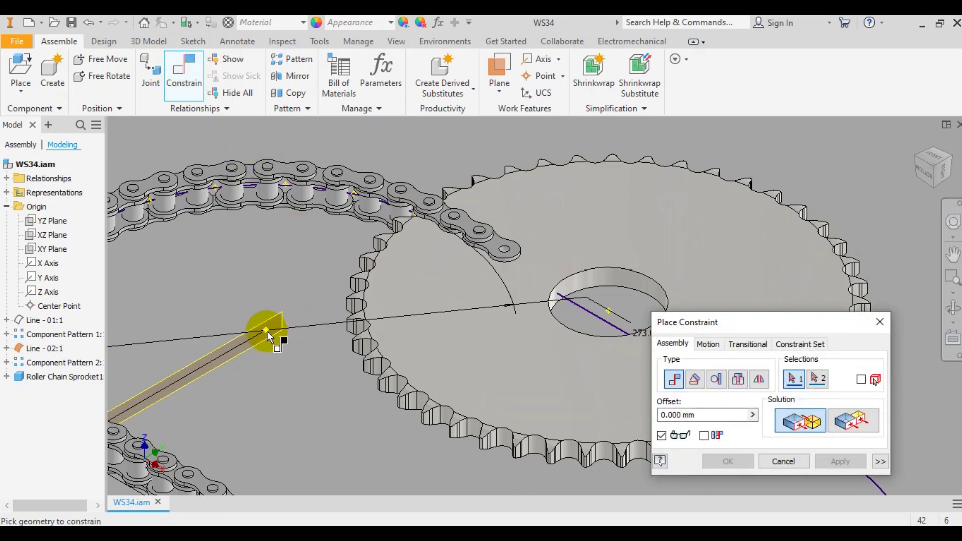
pyautogui.click(265, 329)
pyautogui.click(615, 321)
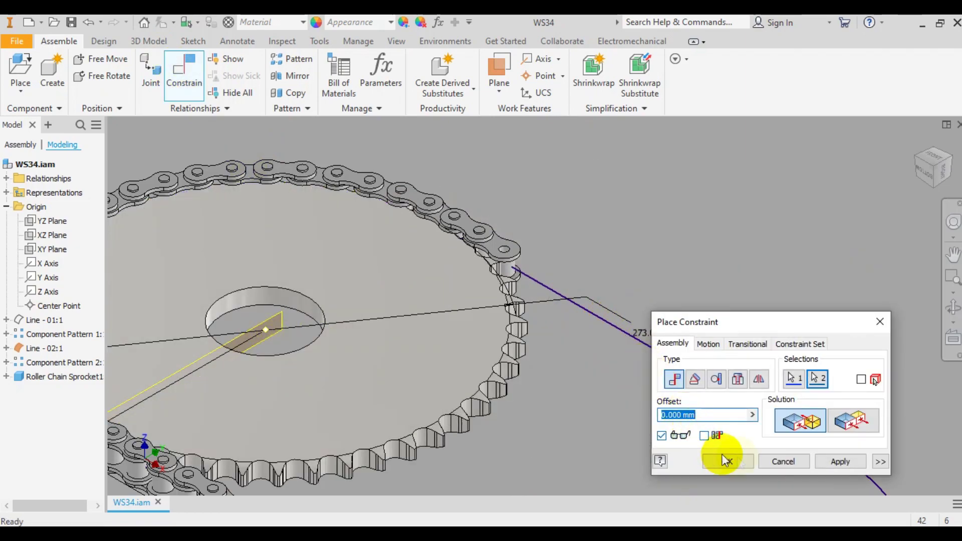
pyautogui.click(839, 461)
pyautogui.click(784, 462)
pyautogui.scroll(-4, 732, 241)
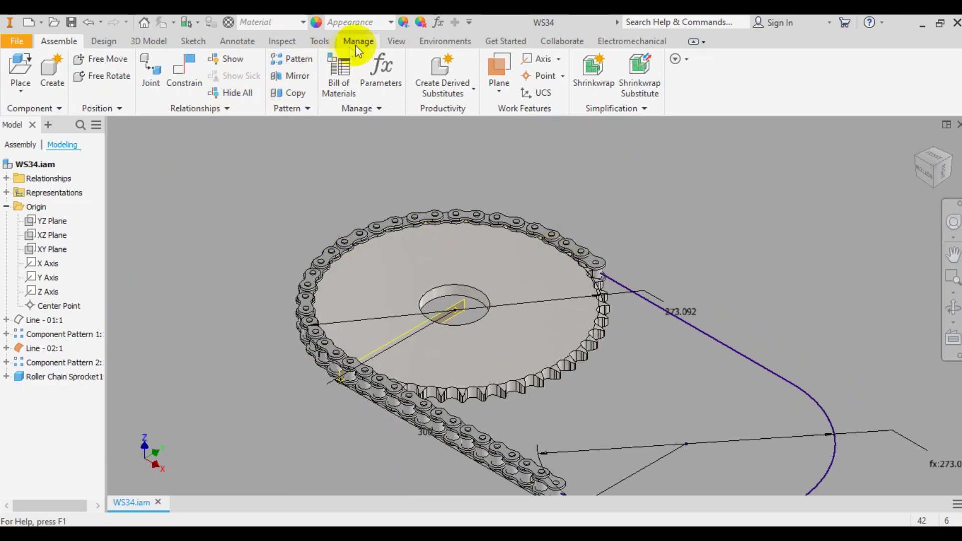
# Cut a half section view at the assembly's XY Plane and examine from the front how the sprocket teeth meet the chain rollers.
pyautogui.click(396, 41)
pyautogui.click(161, 76)
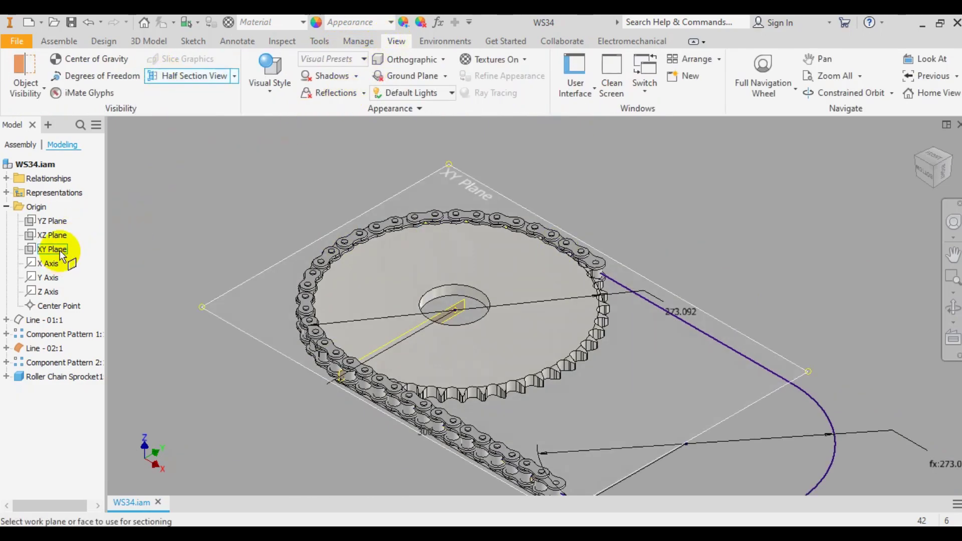
pyautogui.click(51, 249)
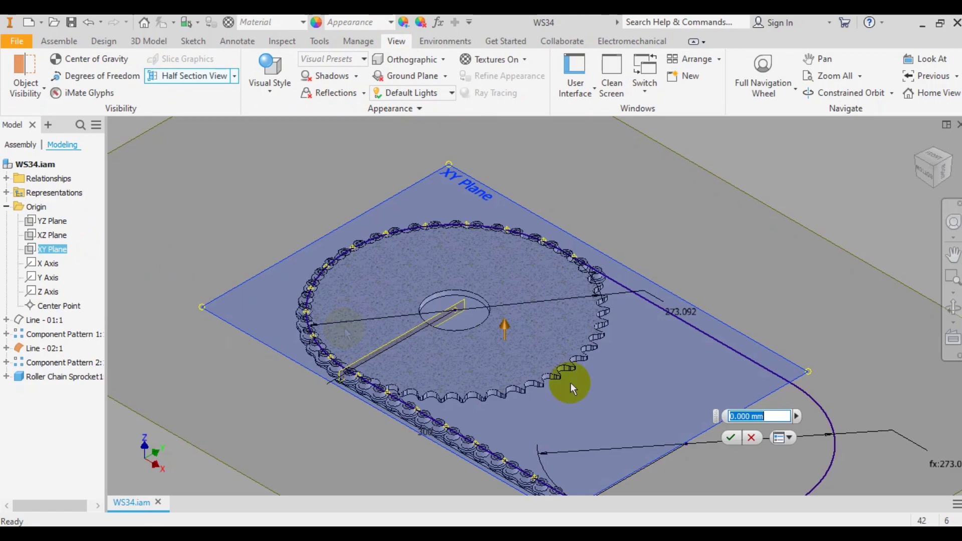
pyautogui.click(730, 438)
pyautogui.click(939, 166)
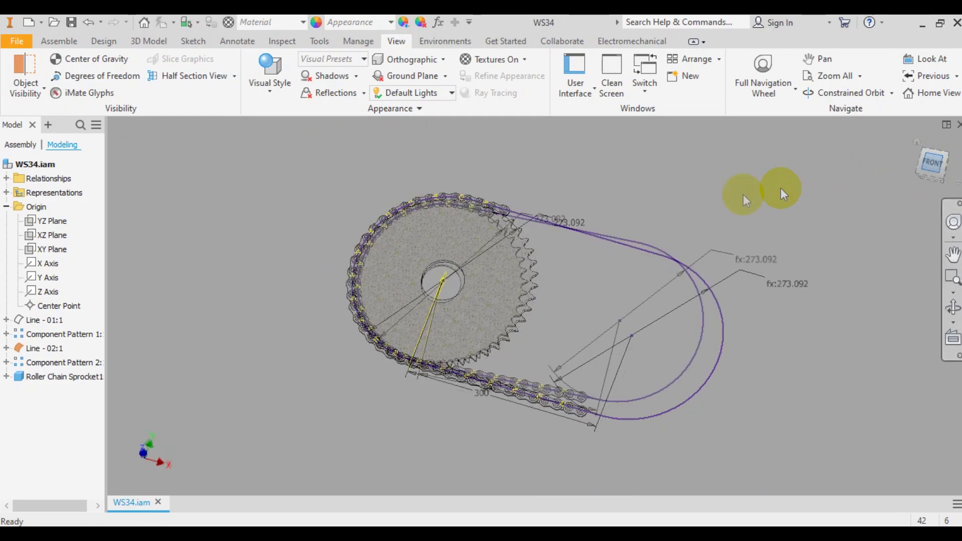
pyautogui.moveTo(577, 238); pyautogui.dragTo(607, 275)
pyautogui.scroll(5, 511, 262)
pyautogui.scroll(-3, 502, 265)
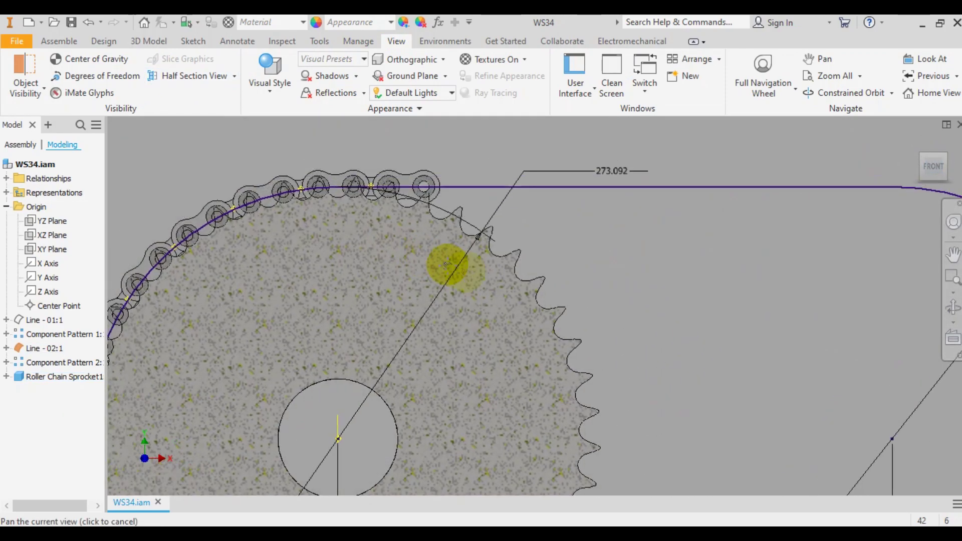
pyautogui.scroll(8, 515, 283)
pyautogui.scroll(-5, 546, 354)
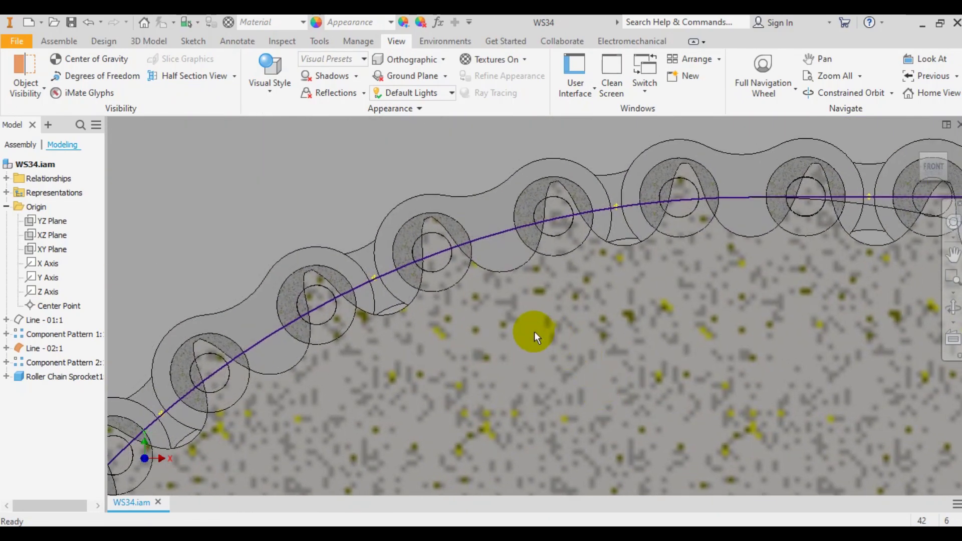